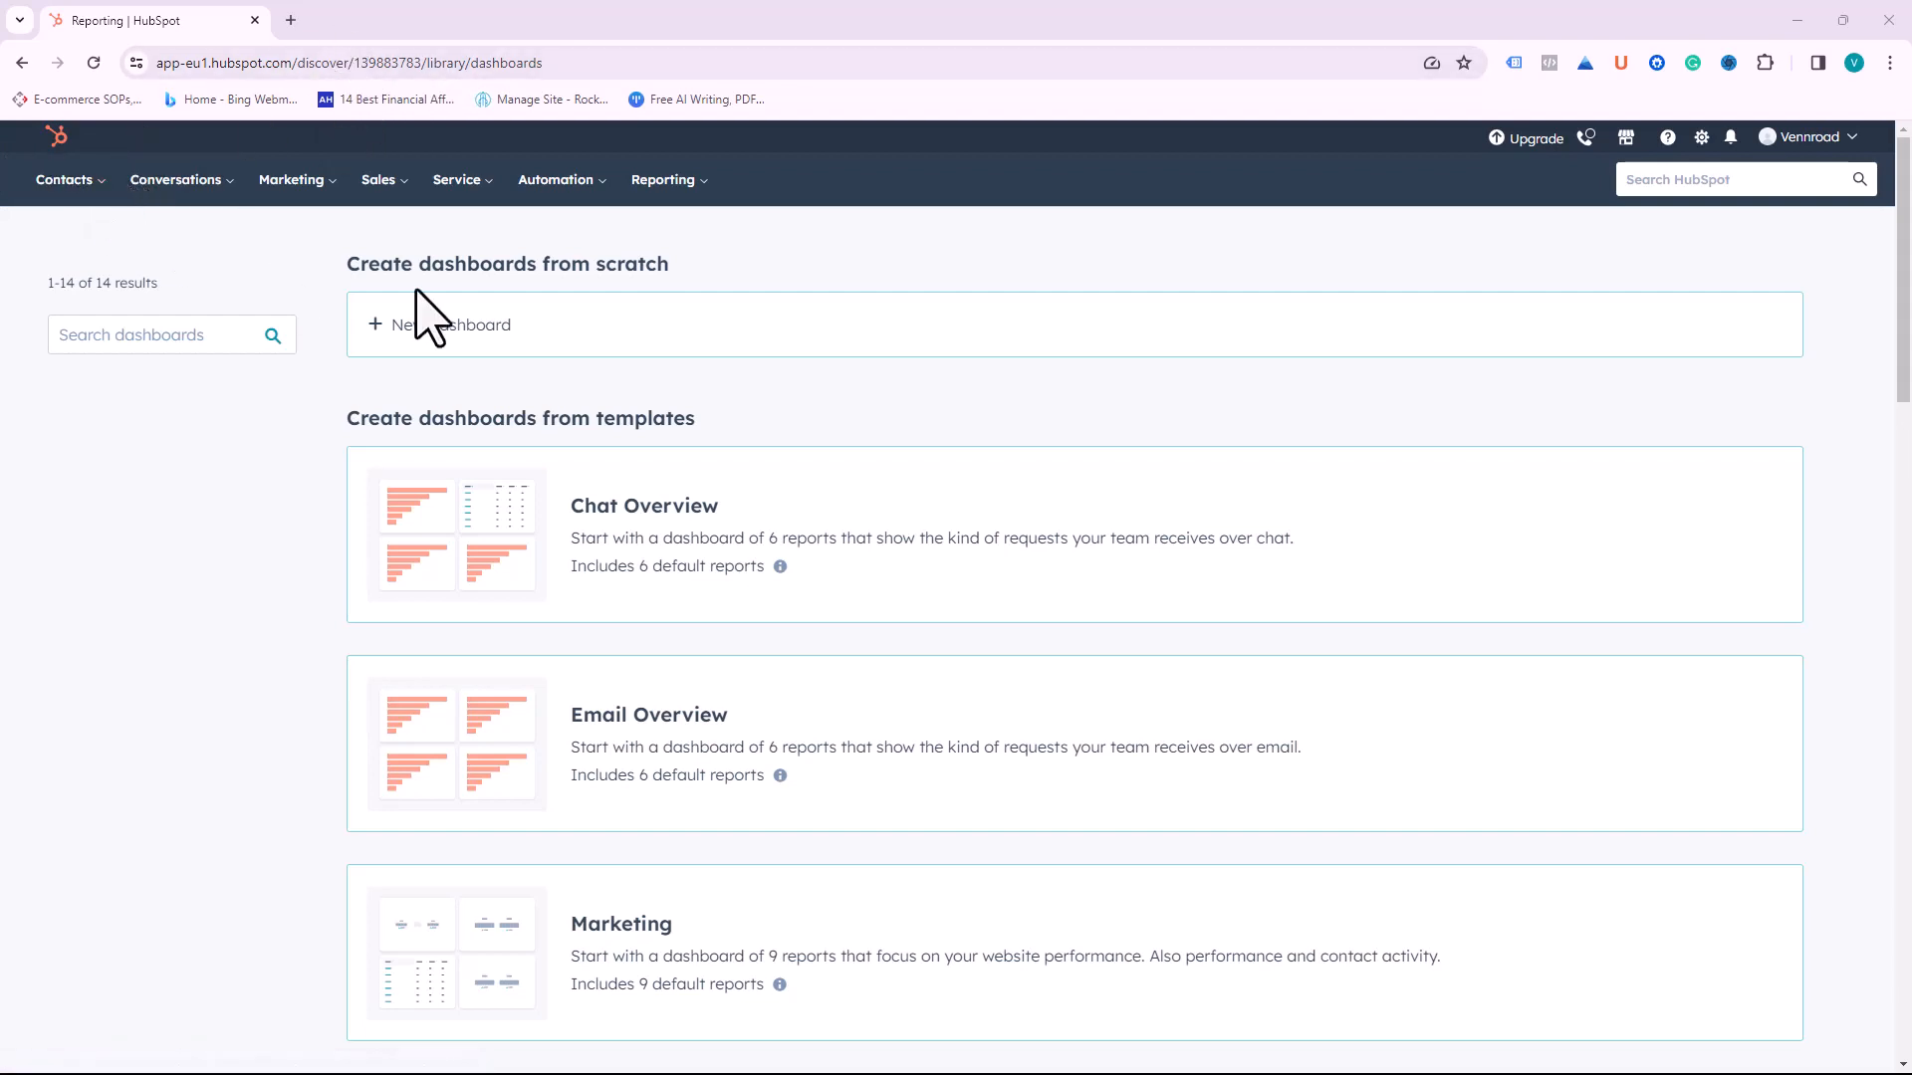
Step: Scroll through the dashboard templates, then bring up the Contacts navigation menu
scroll(876, 499, down, 3)
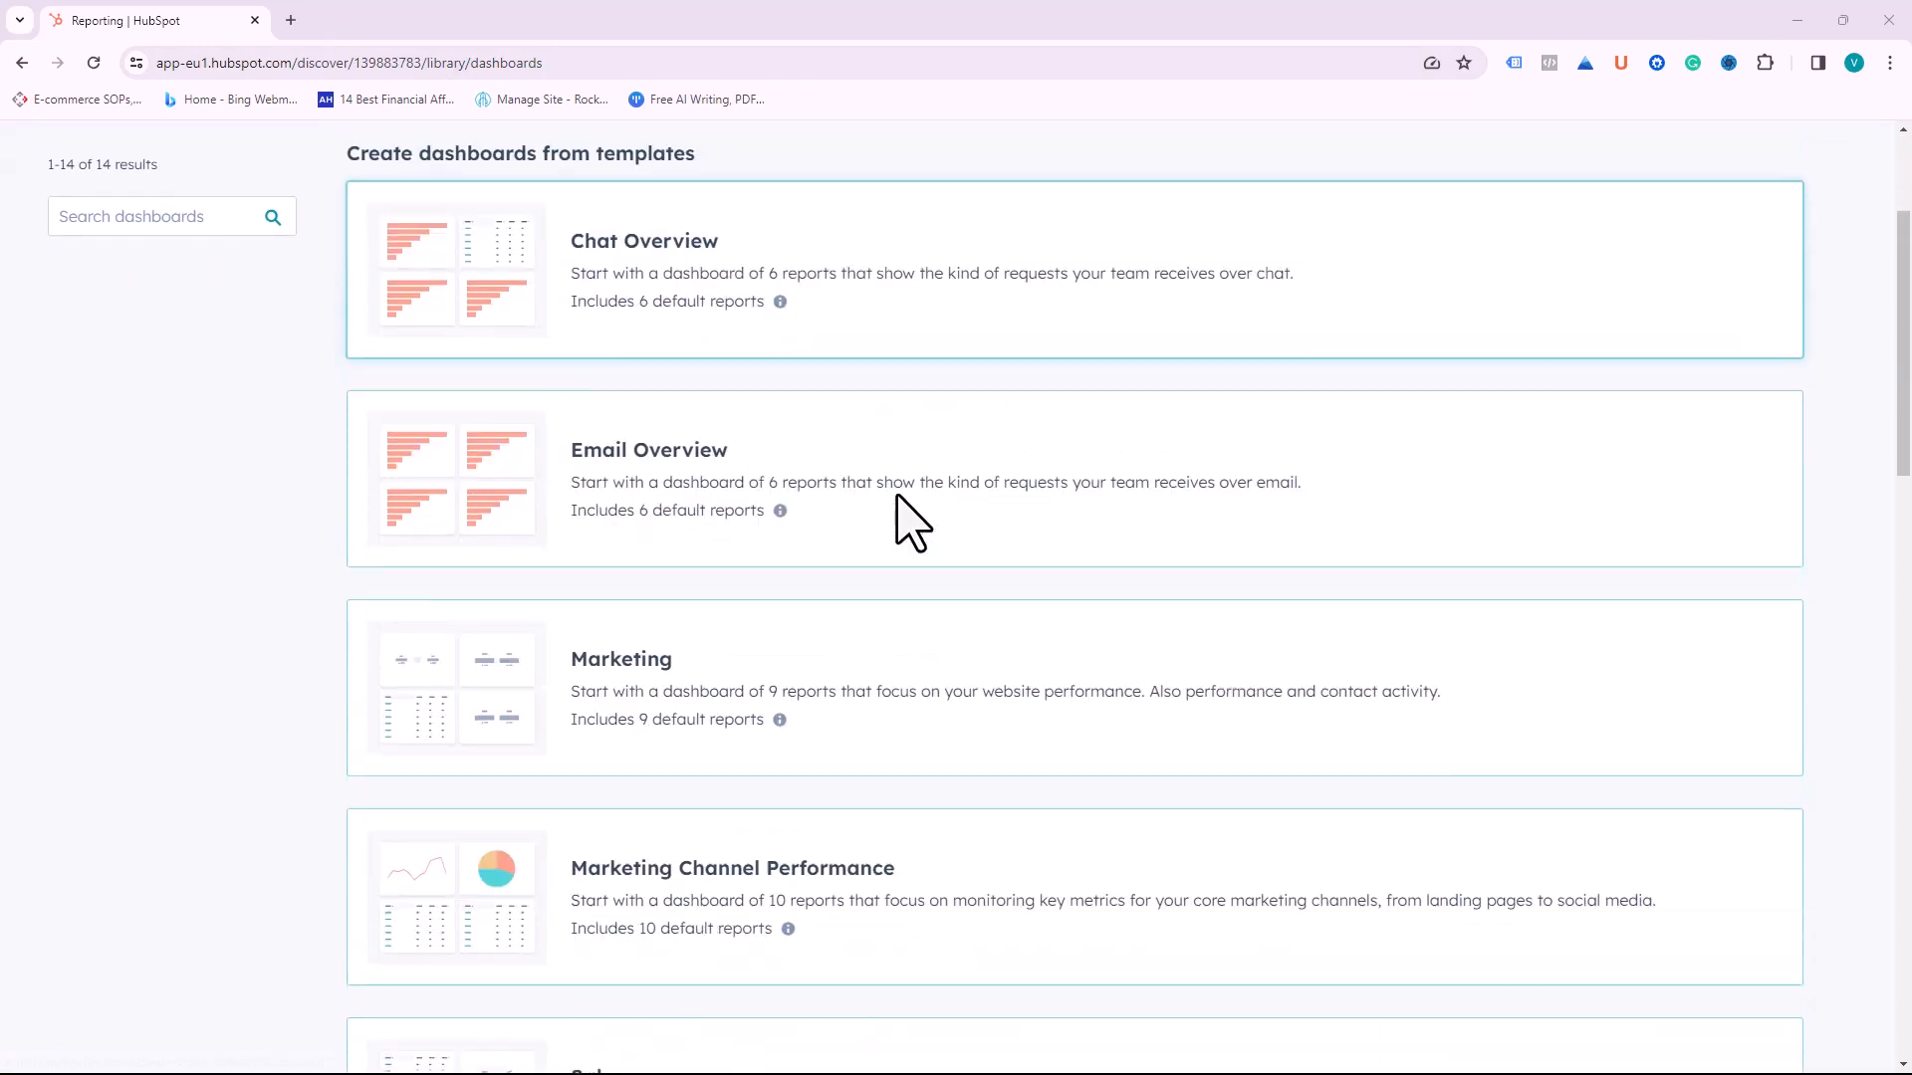
scroll(897, 497, down, 8)
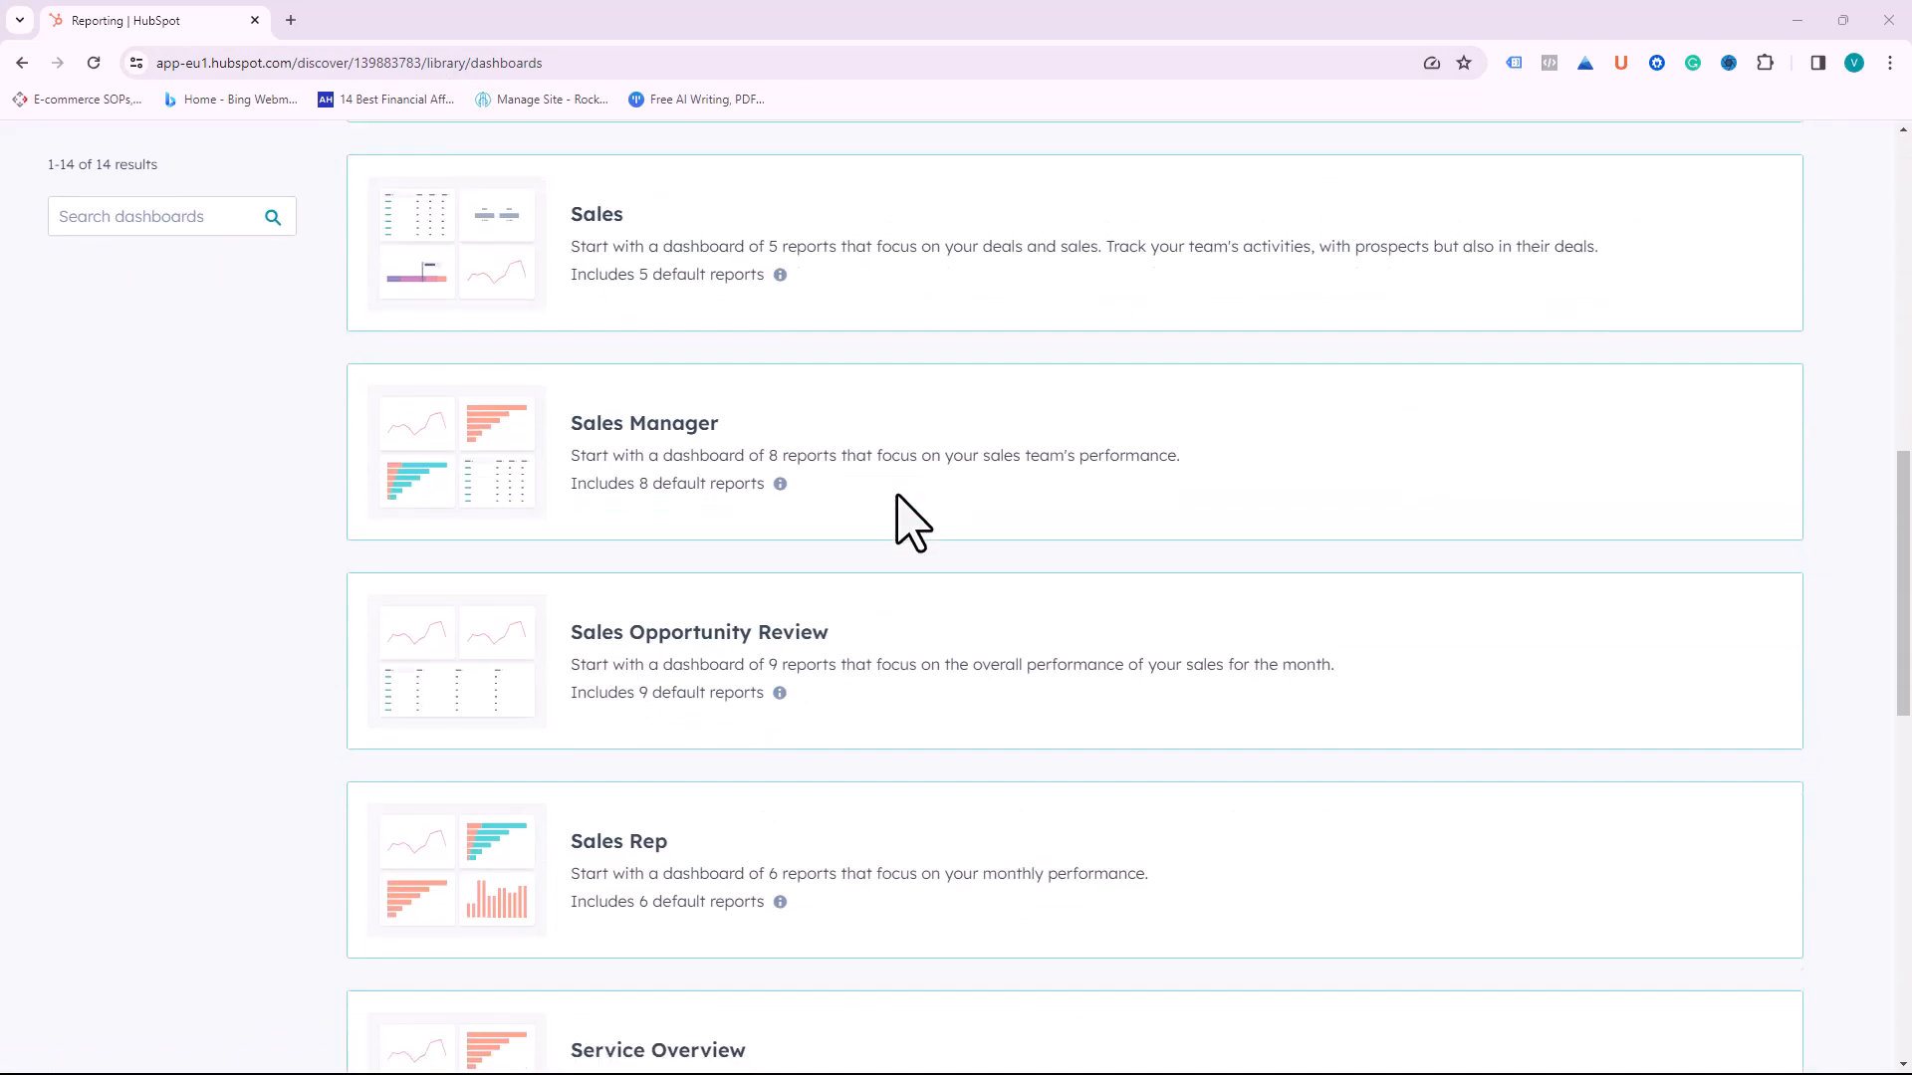
scroll(911, 520, down, 3)
scroll(911, 519, up, 3)
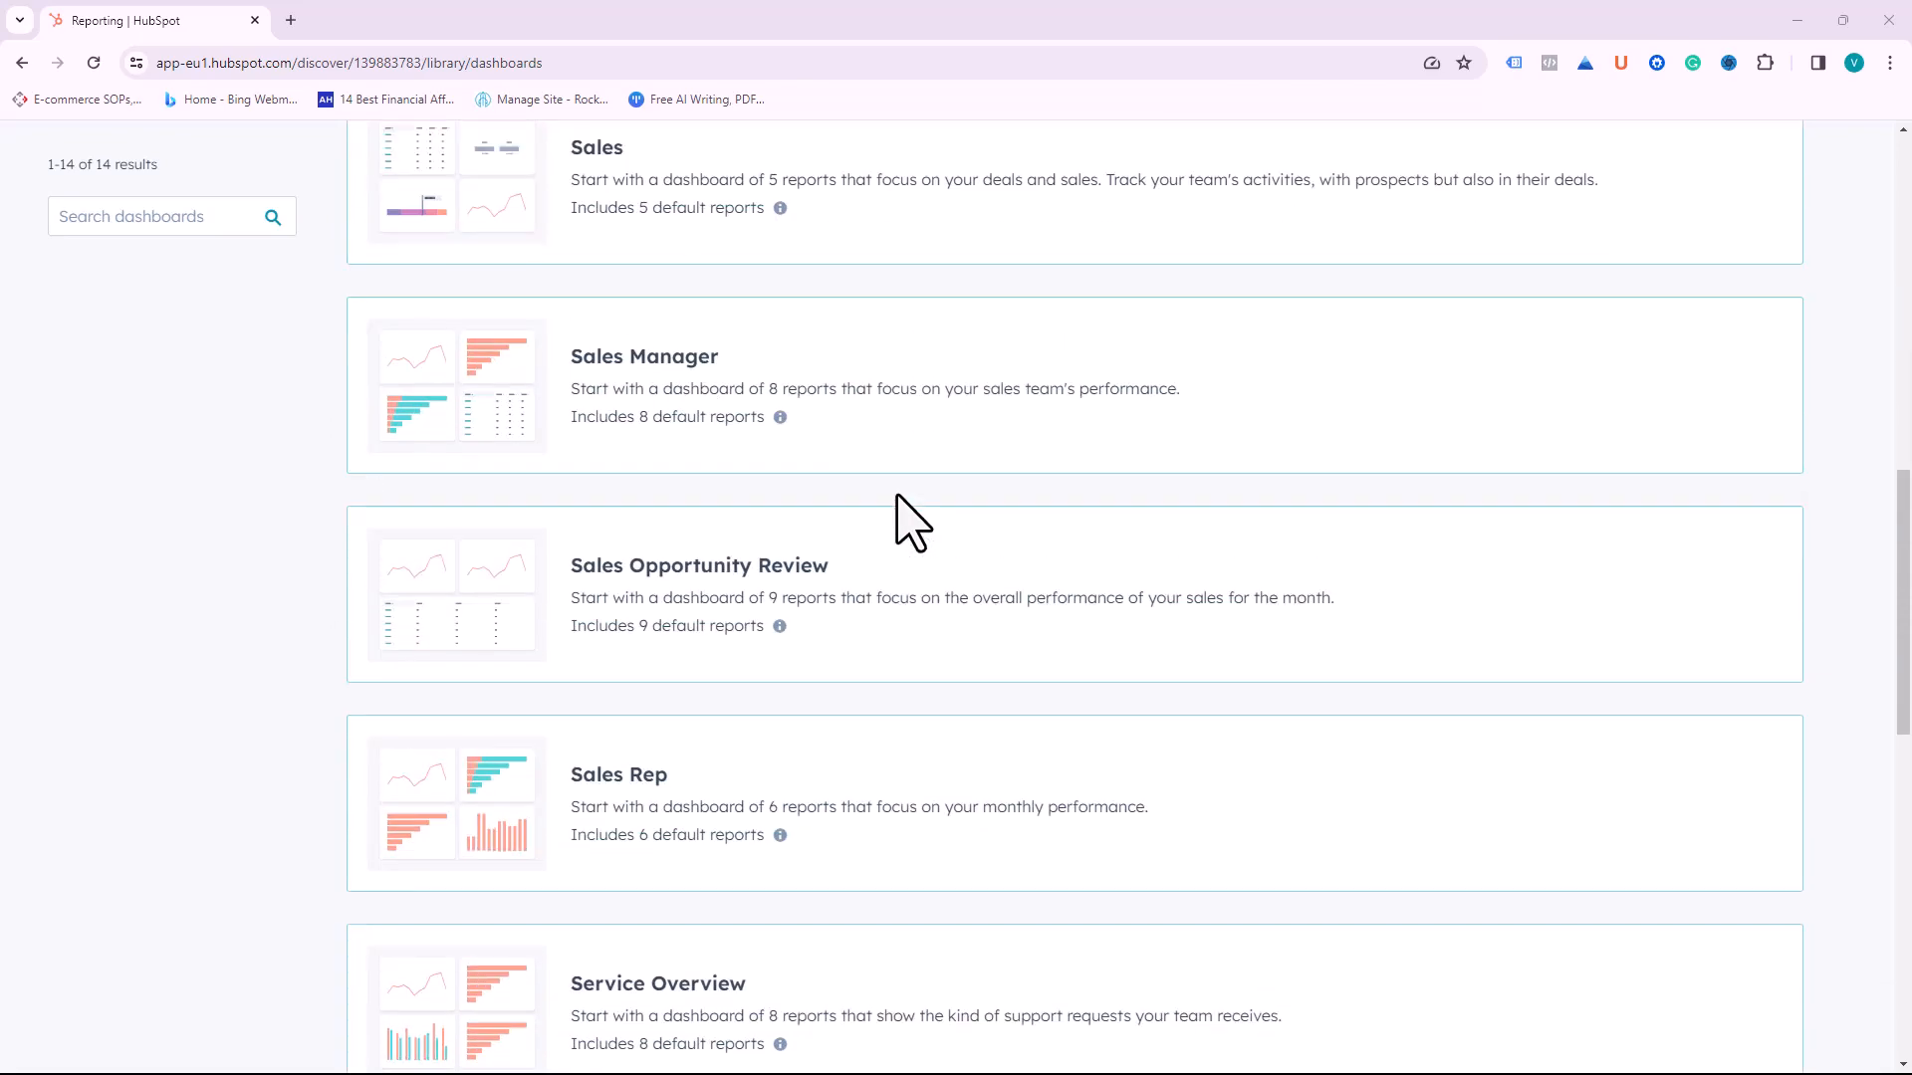
scroll(911, 519, down, 2)
scroll(911, 520, down, 7)
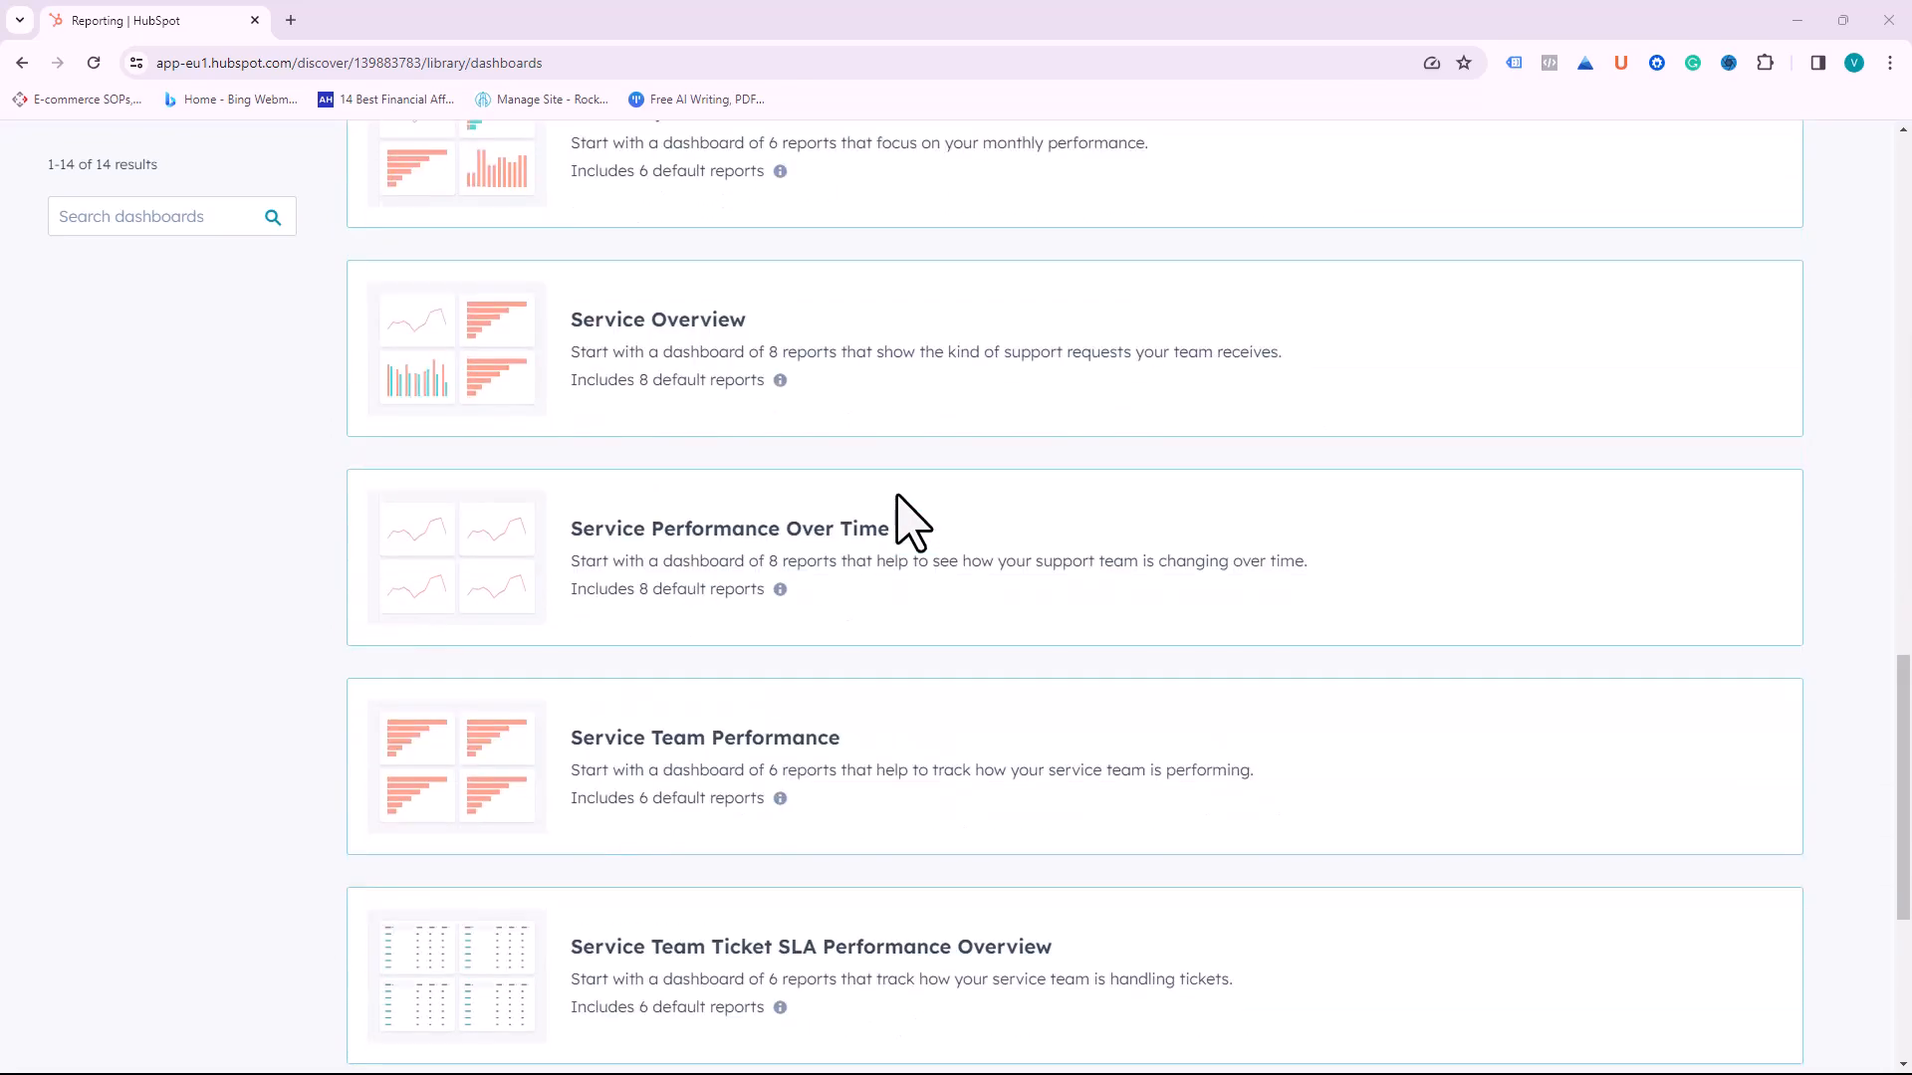
scroll(911, 520, up, 20)
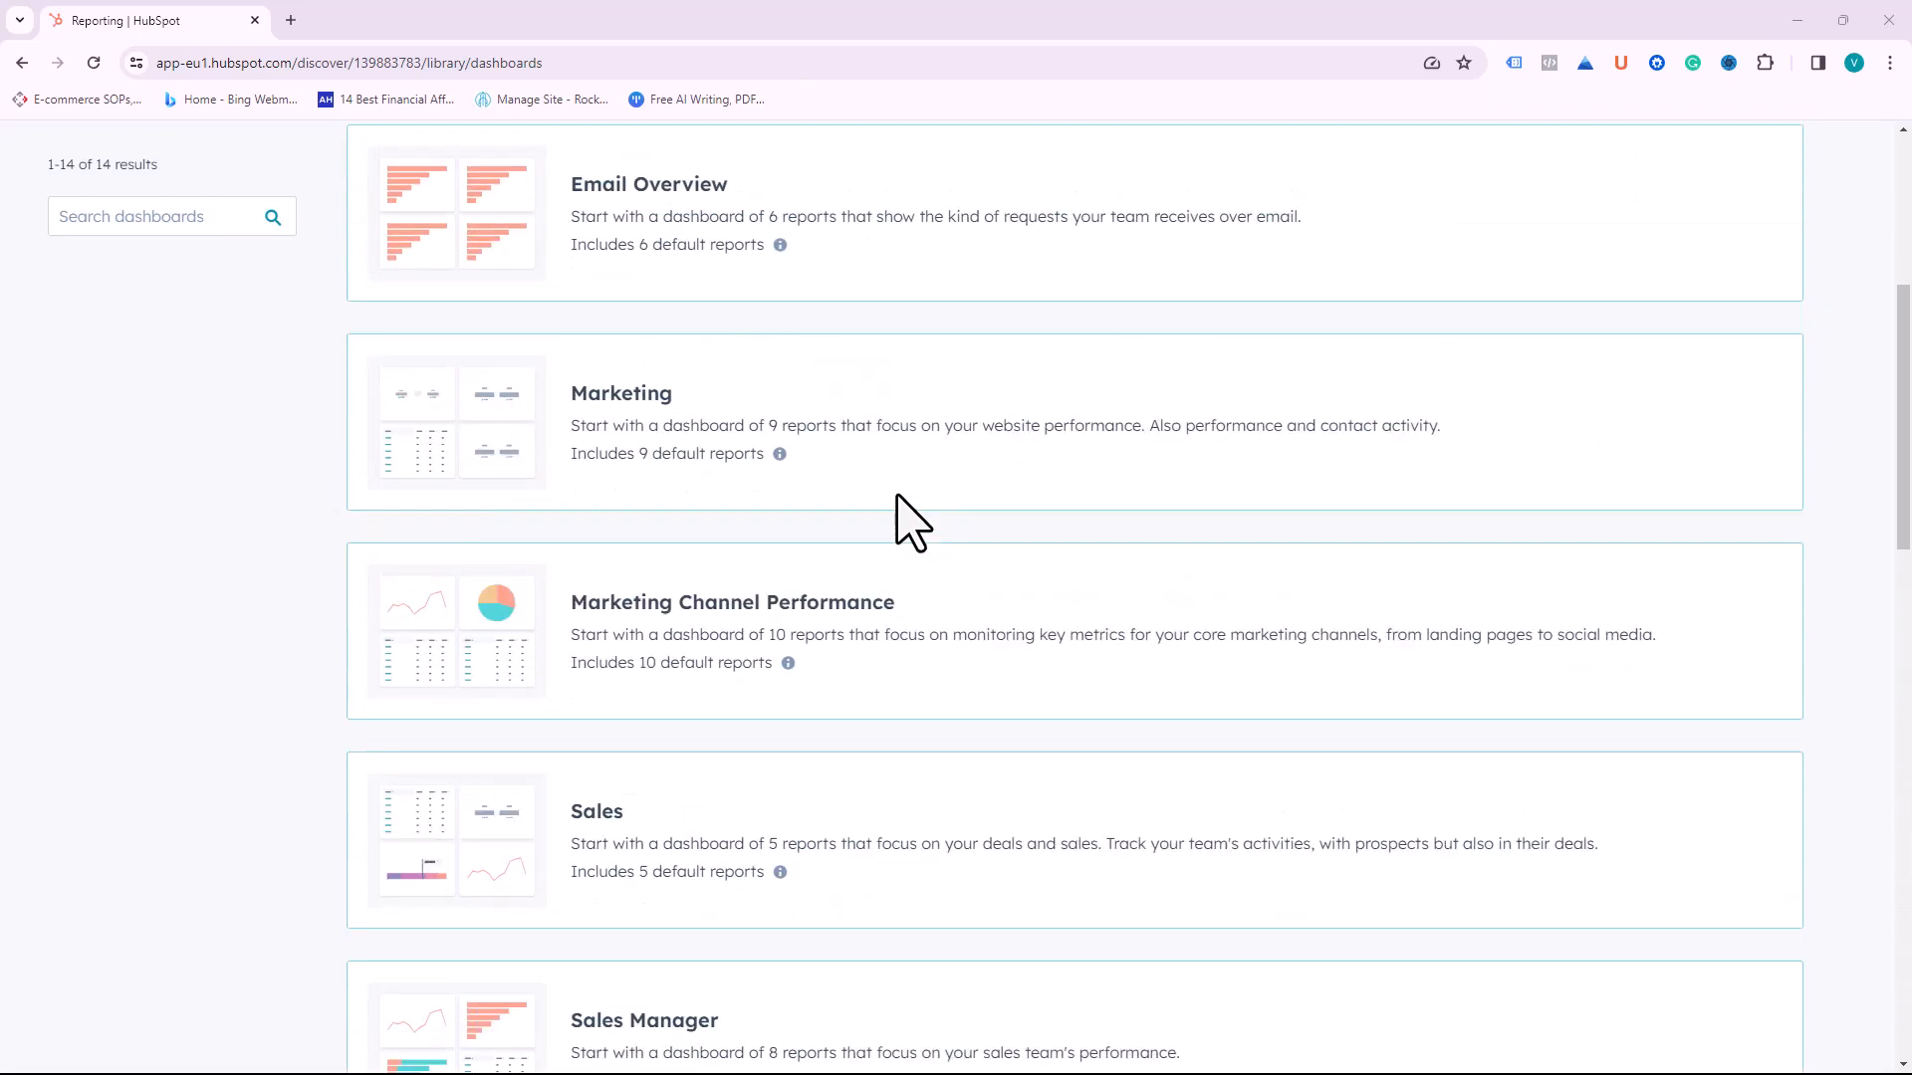
scroll(897, 495, up, 1)
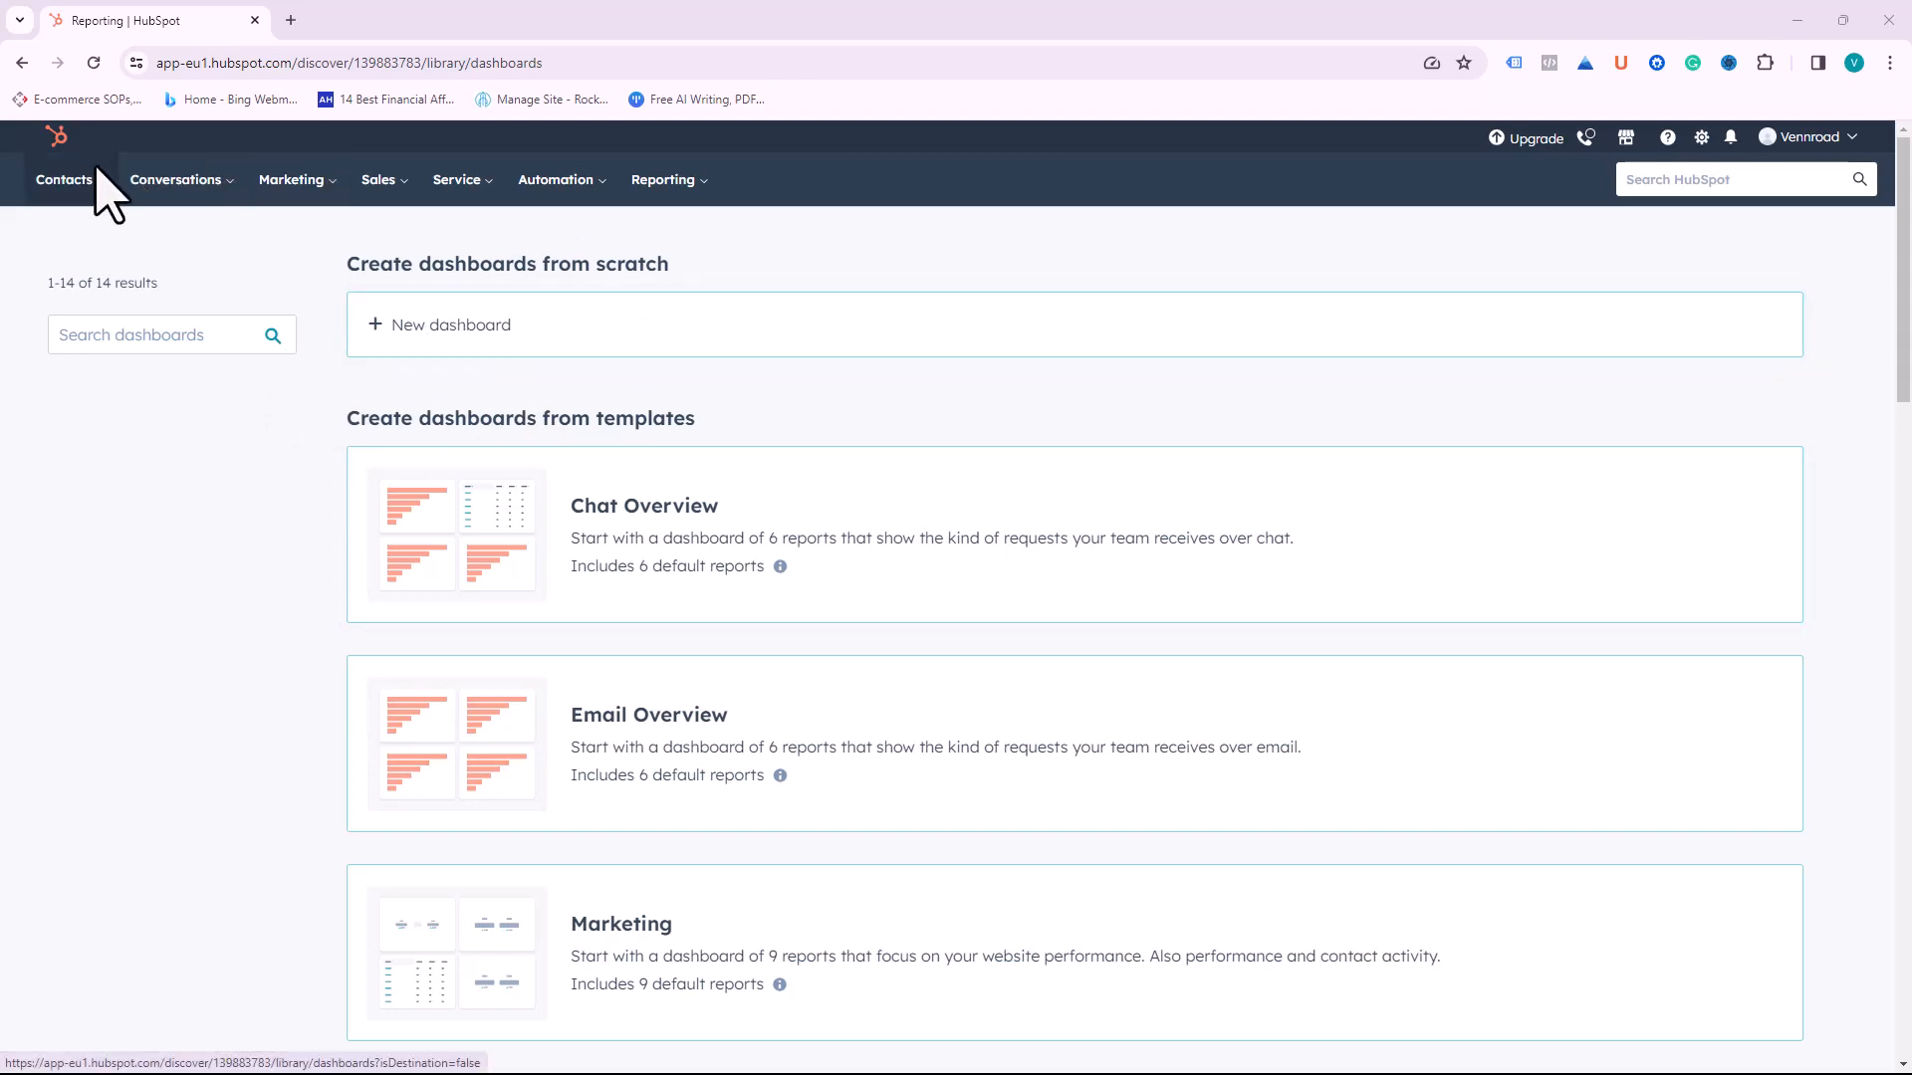
mouse_move(100, 185)
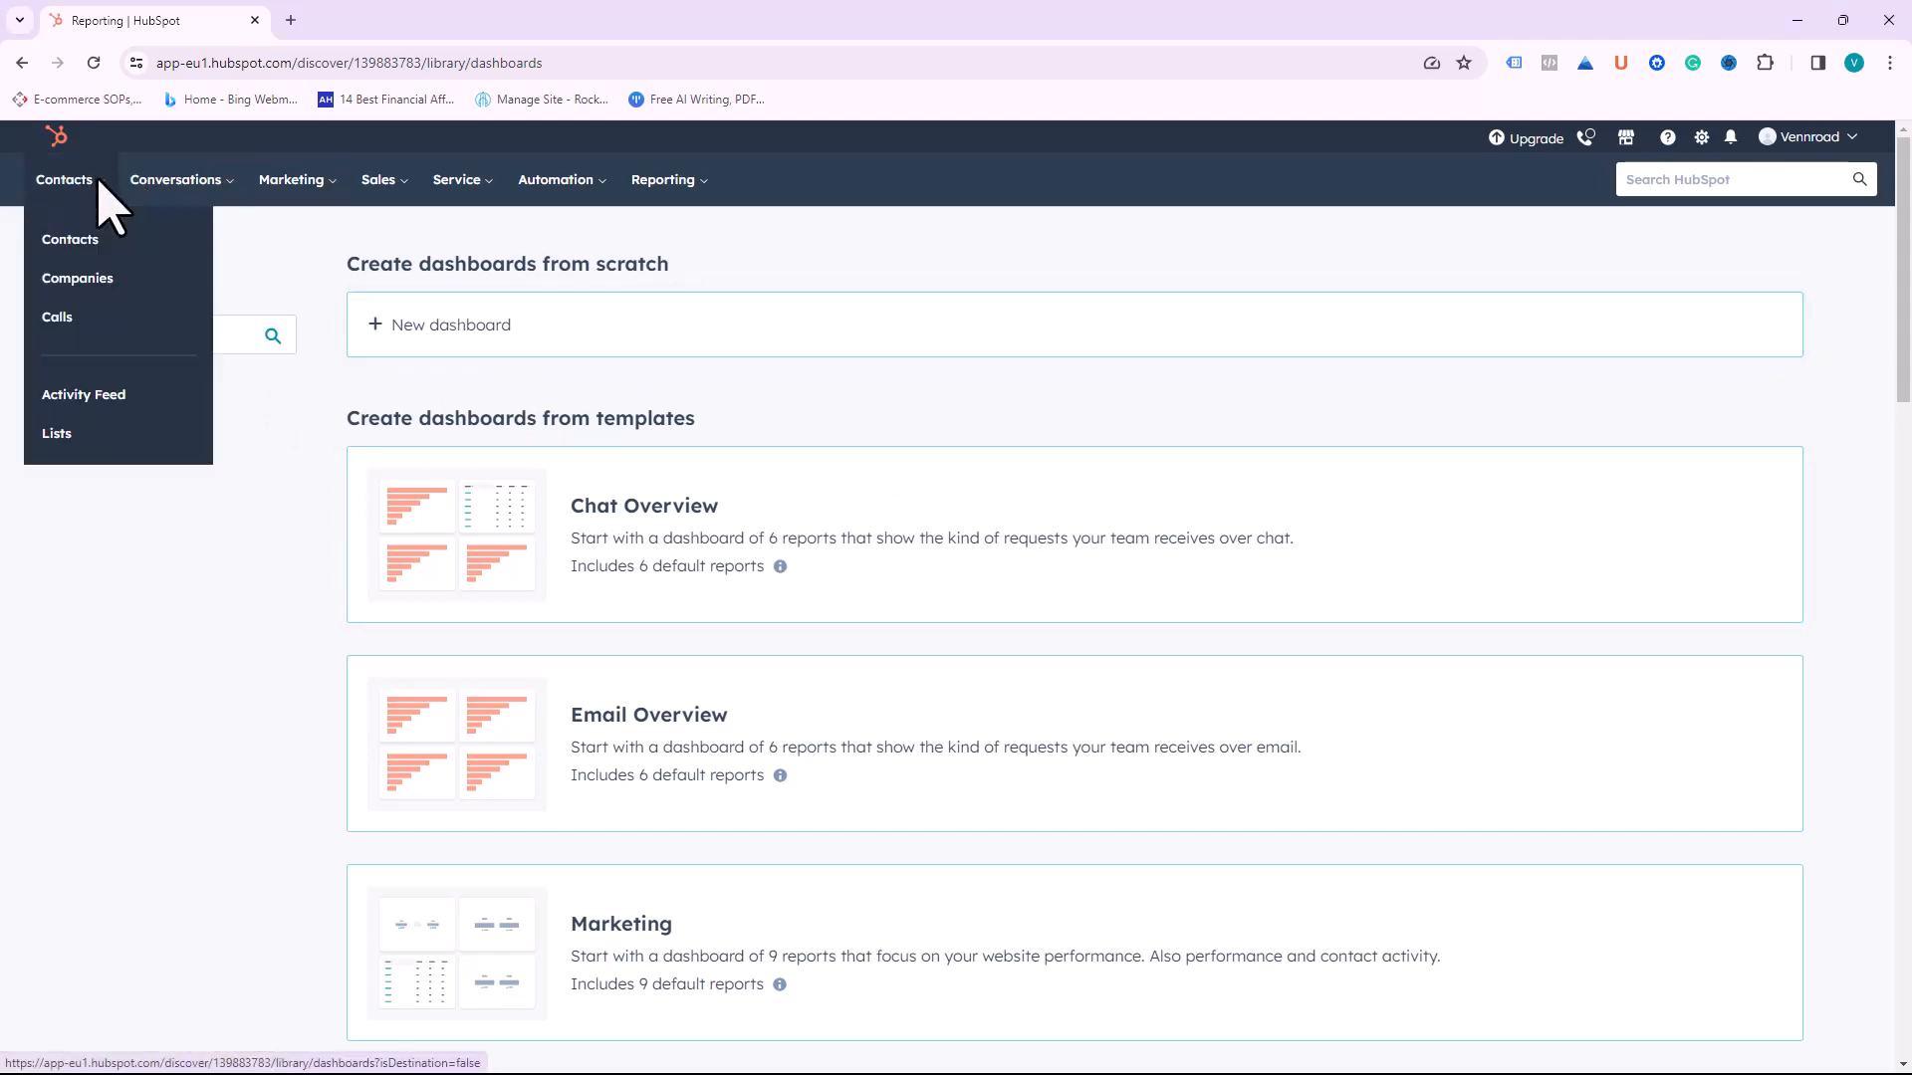
Step: Go to the All contacts list and browse the record-type switcher before closing it
click(84, 241)
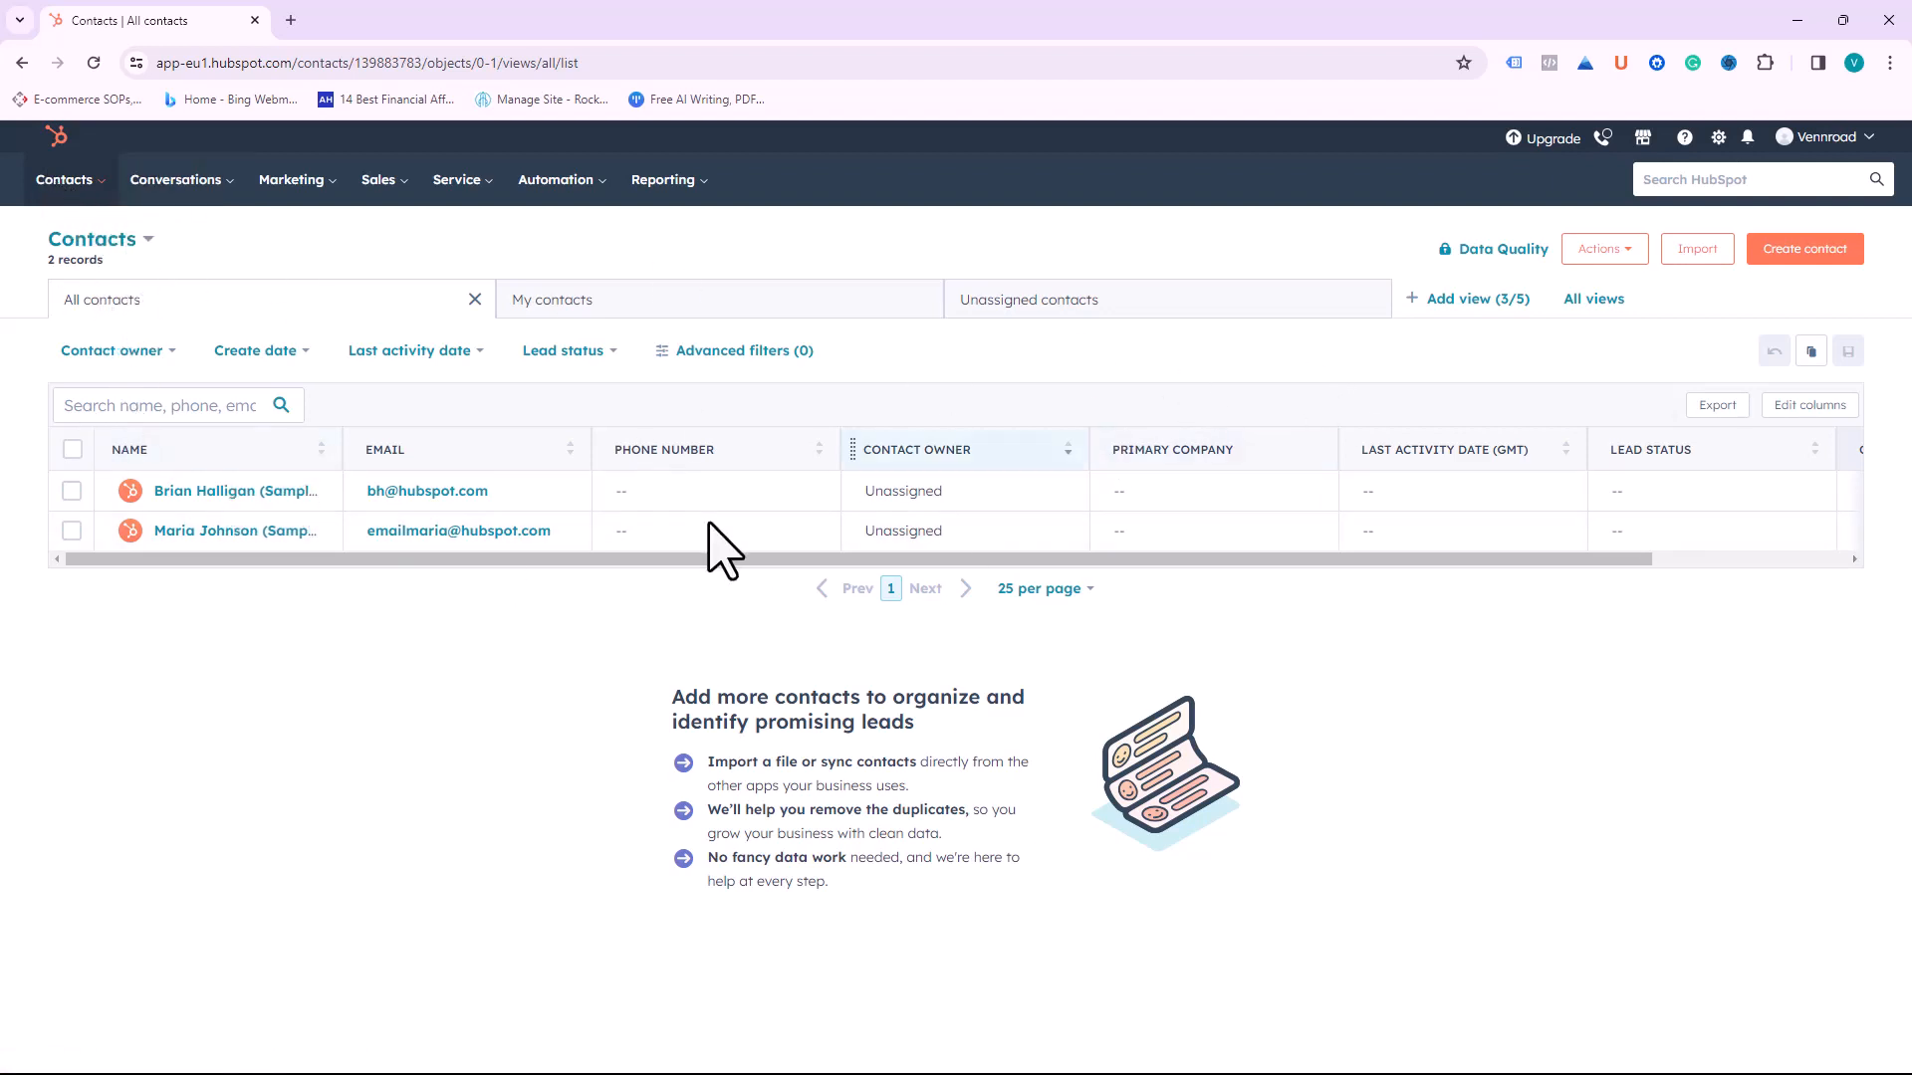
click(140, 244)
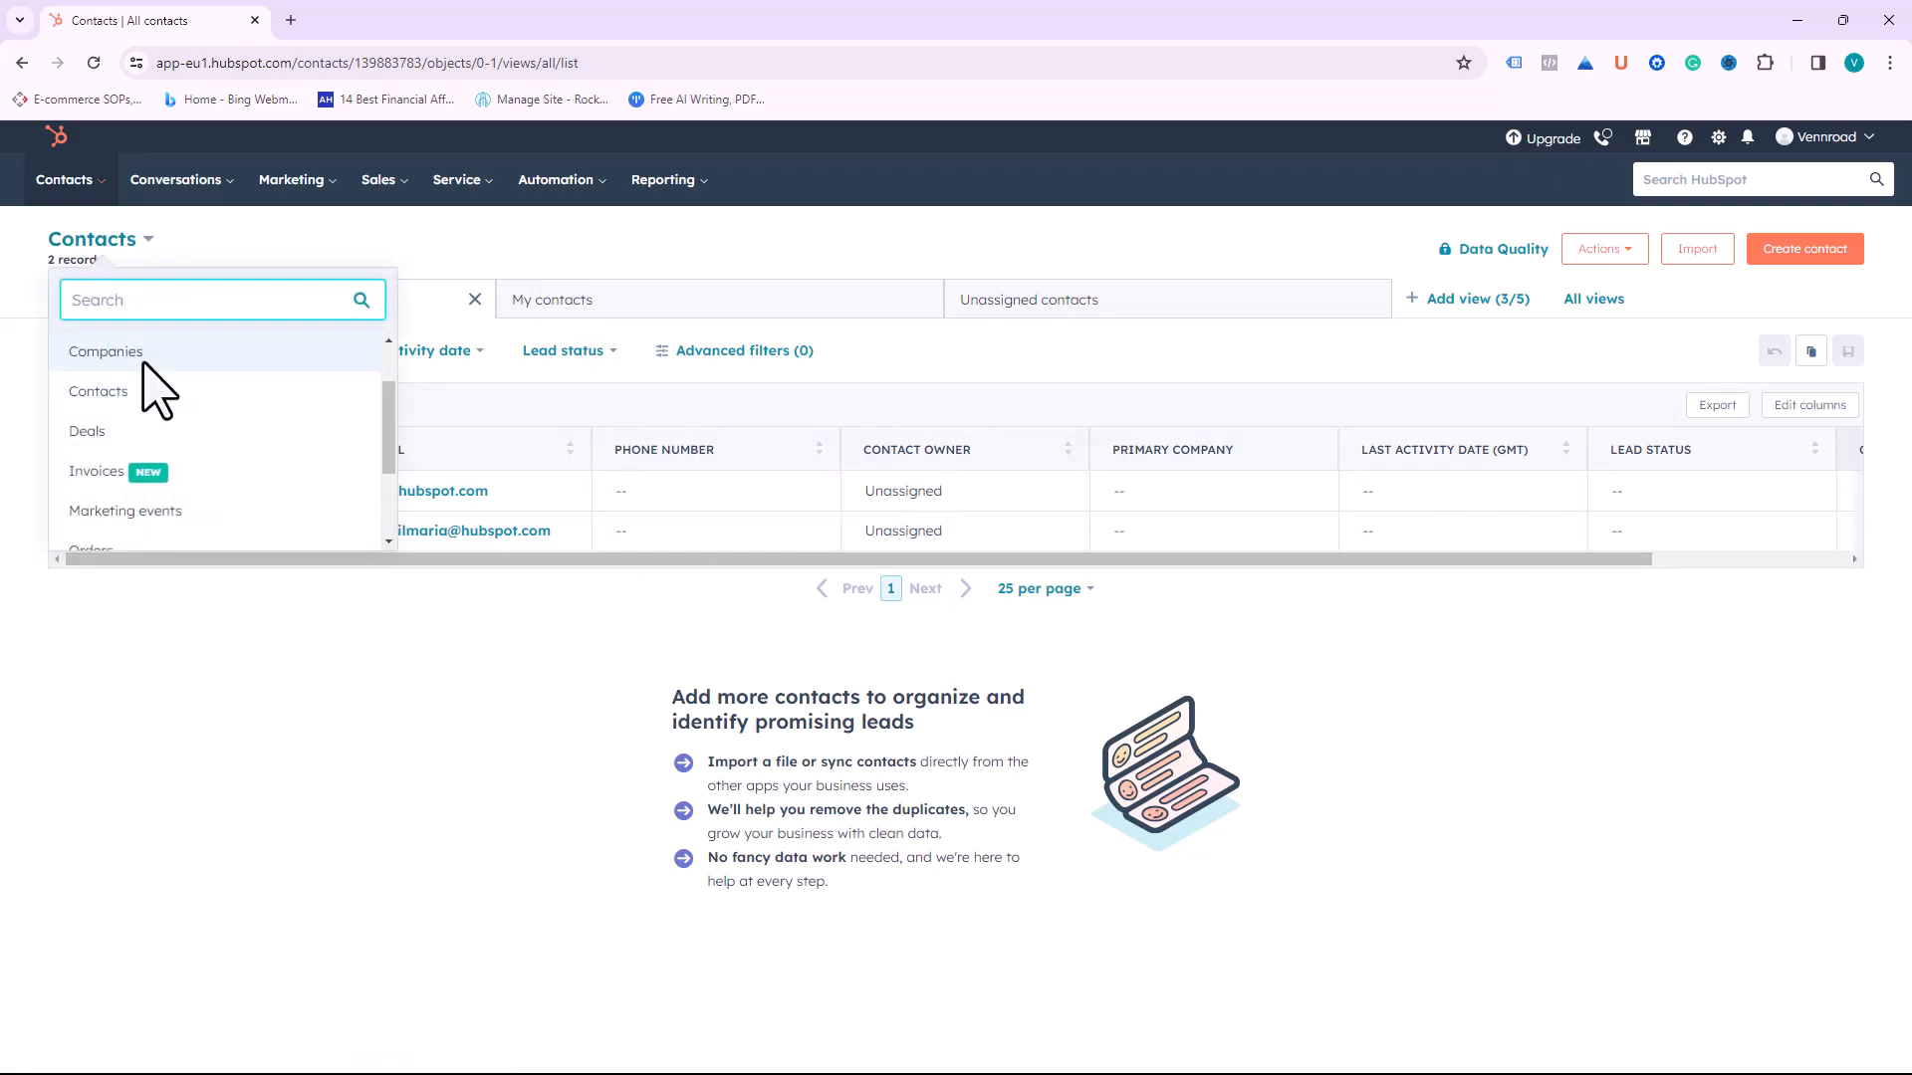
scroll(154, 373, up, 2)
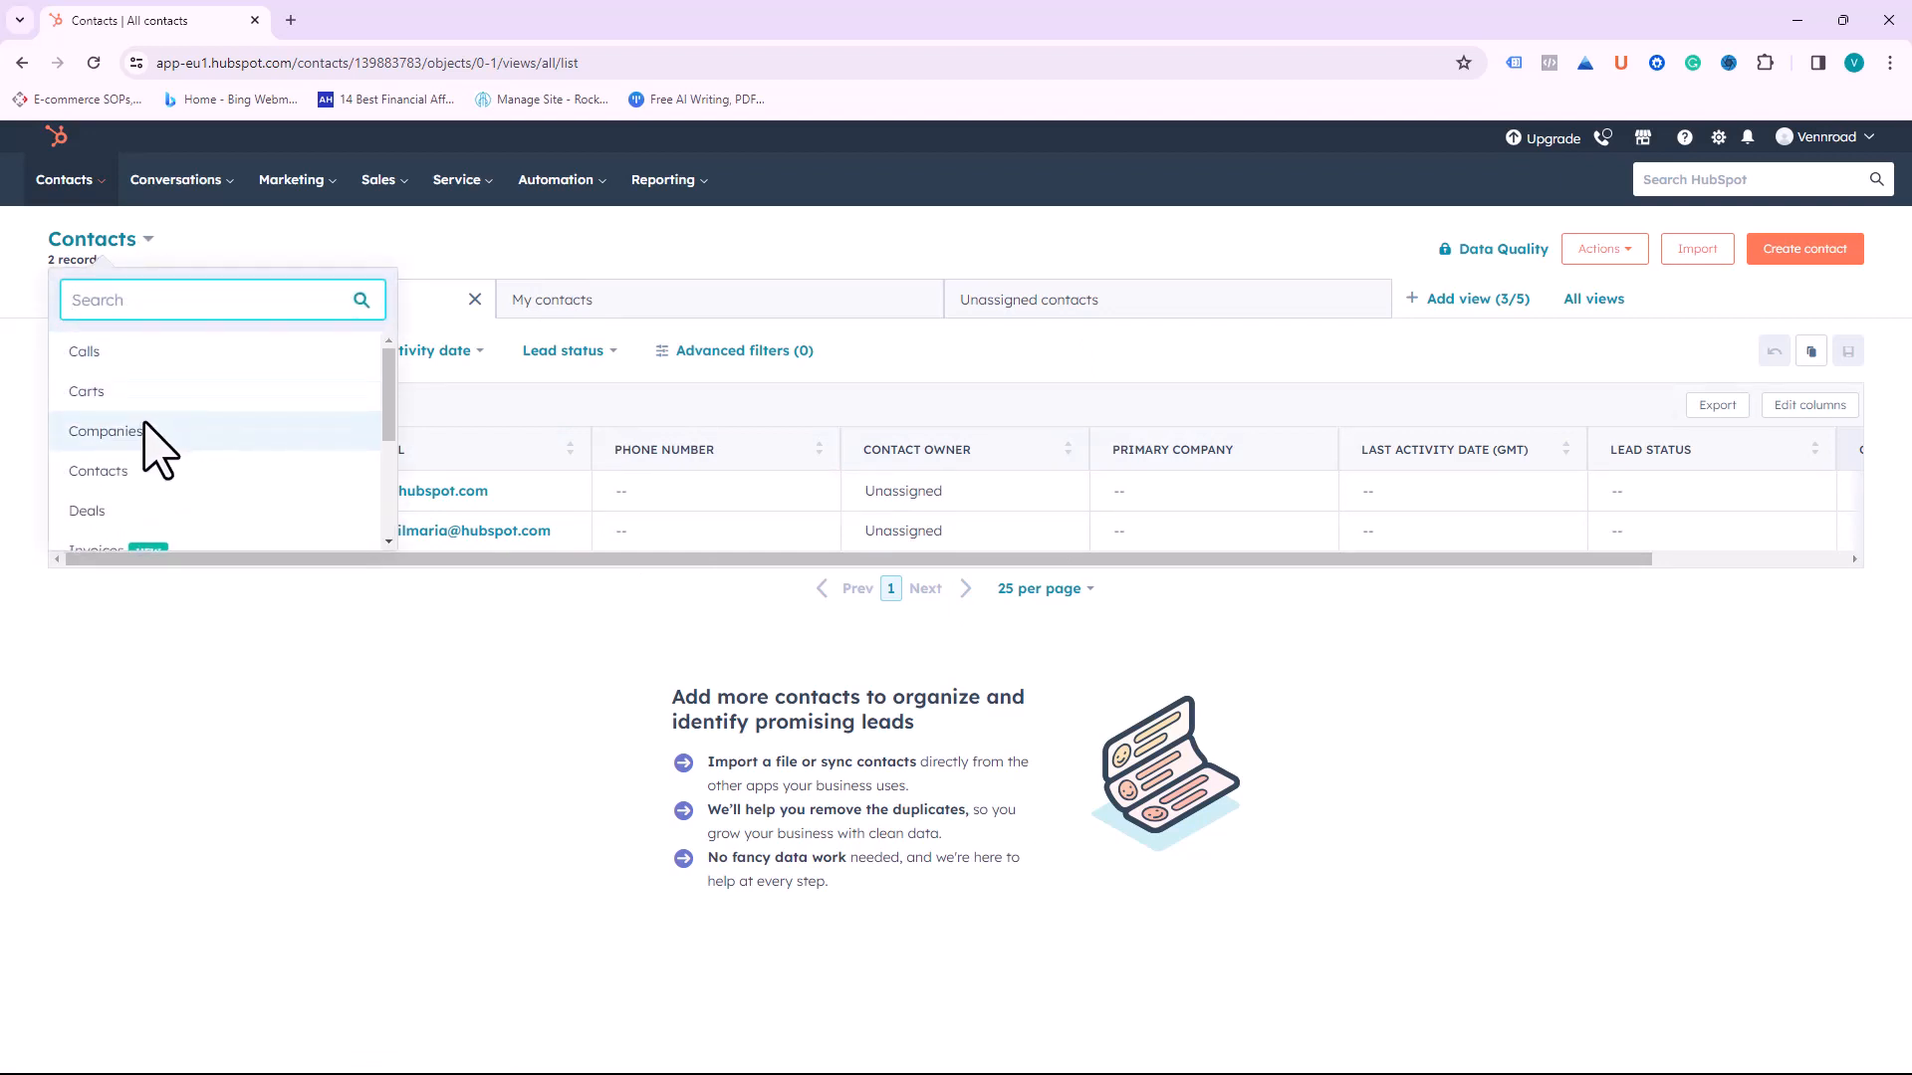
scroll(139, 448, down, 3)
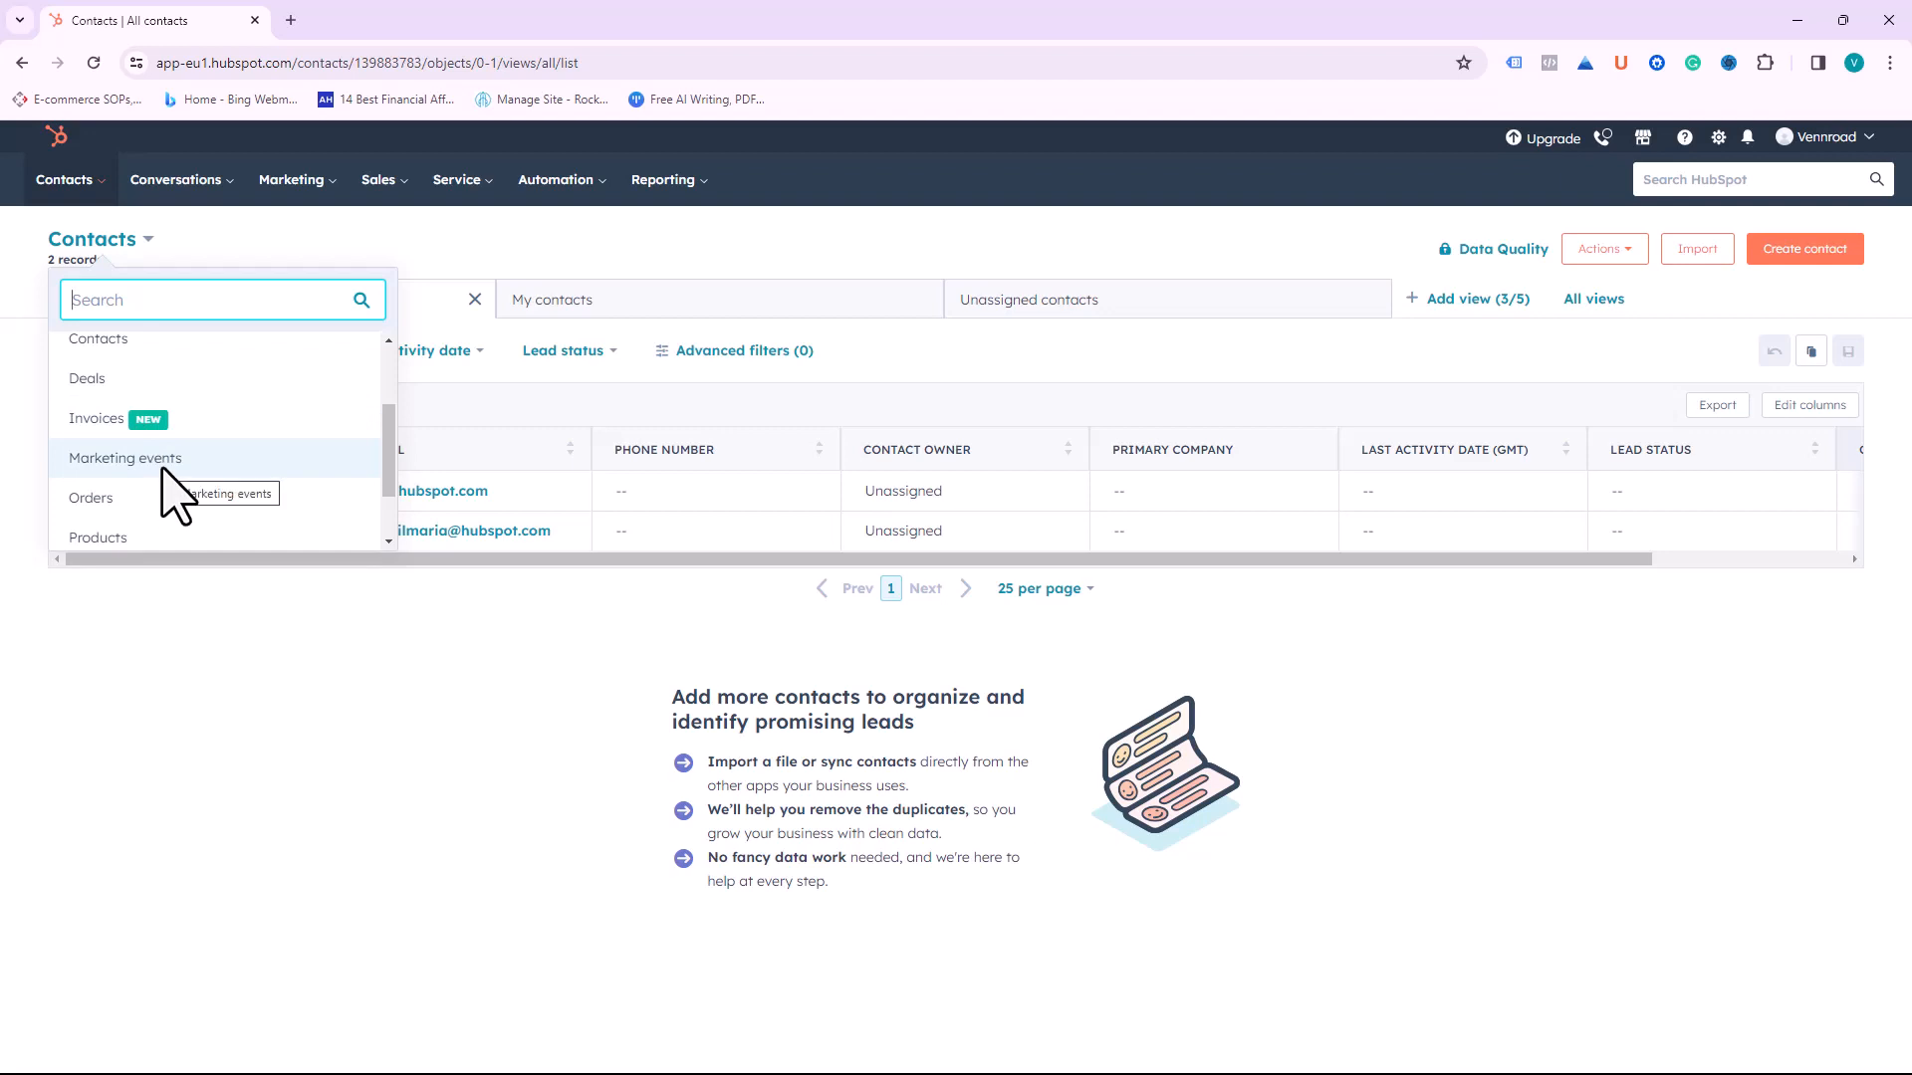
scroll(149, 492, down, 2)
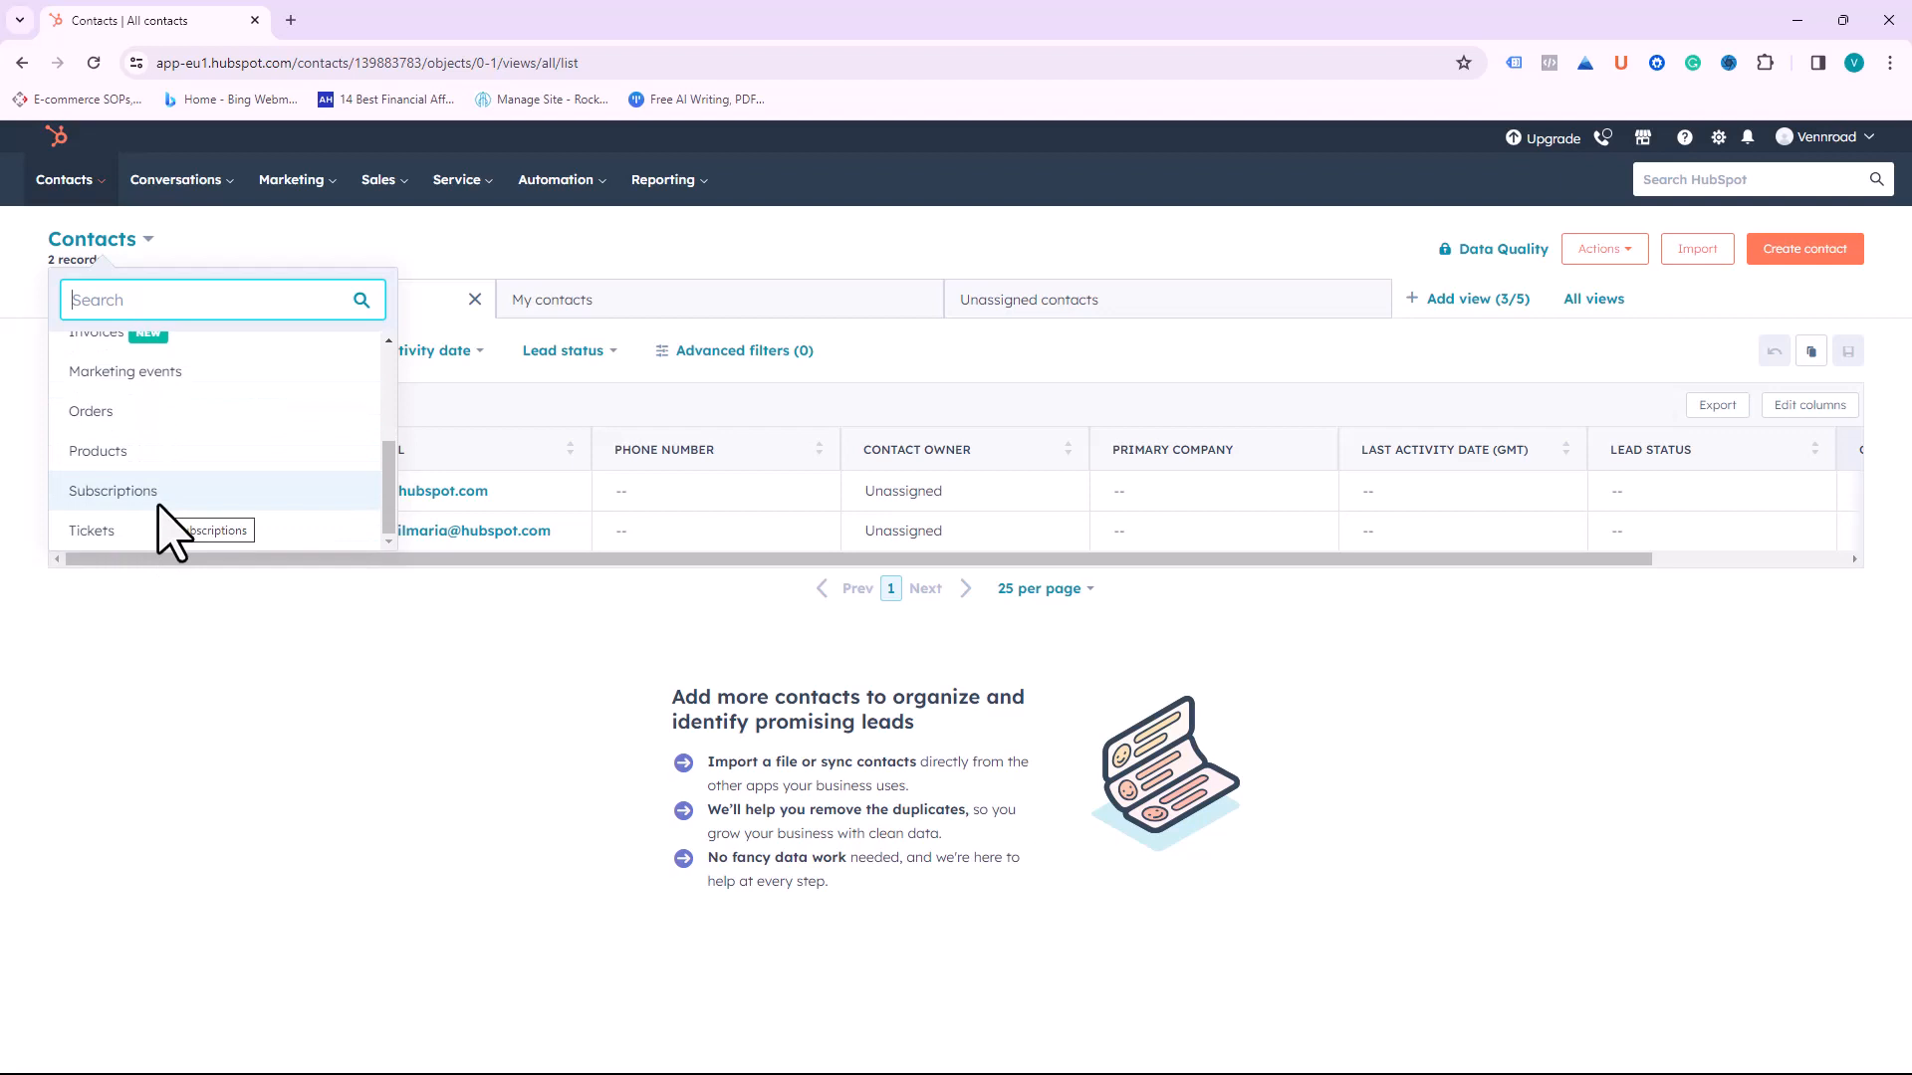
scroll(170, 400, up, 1)
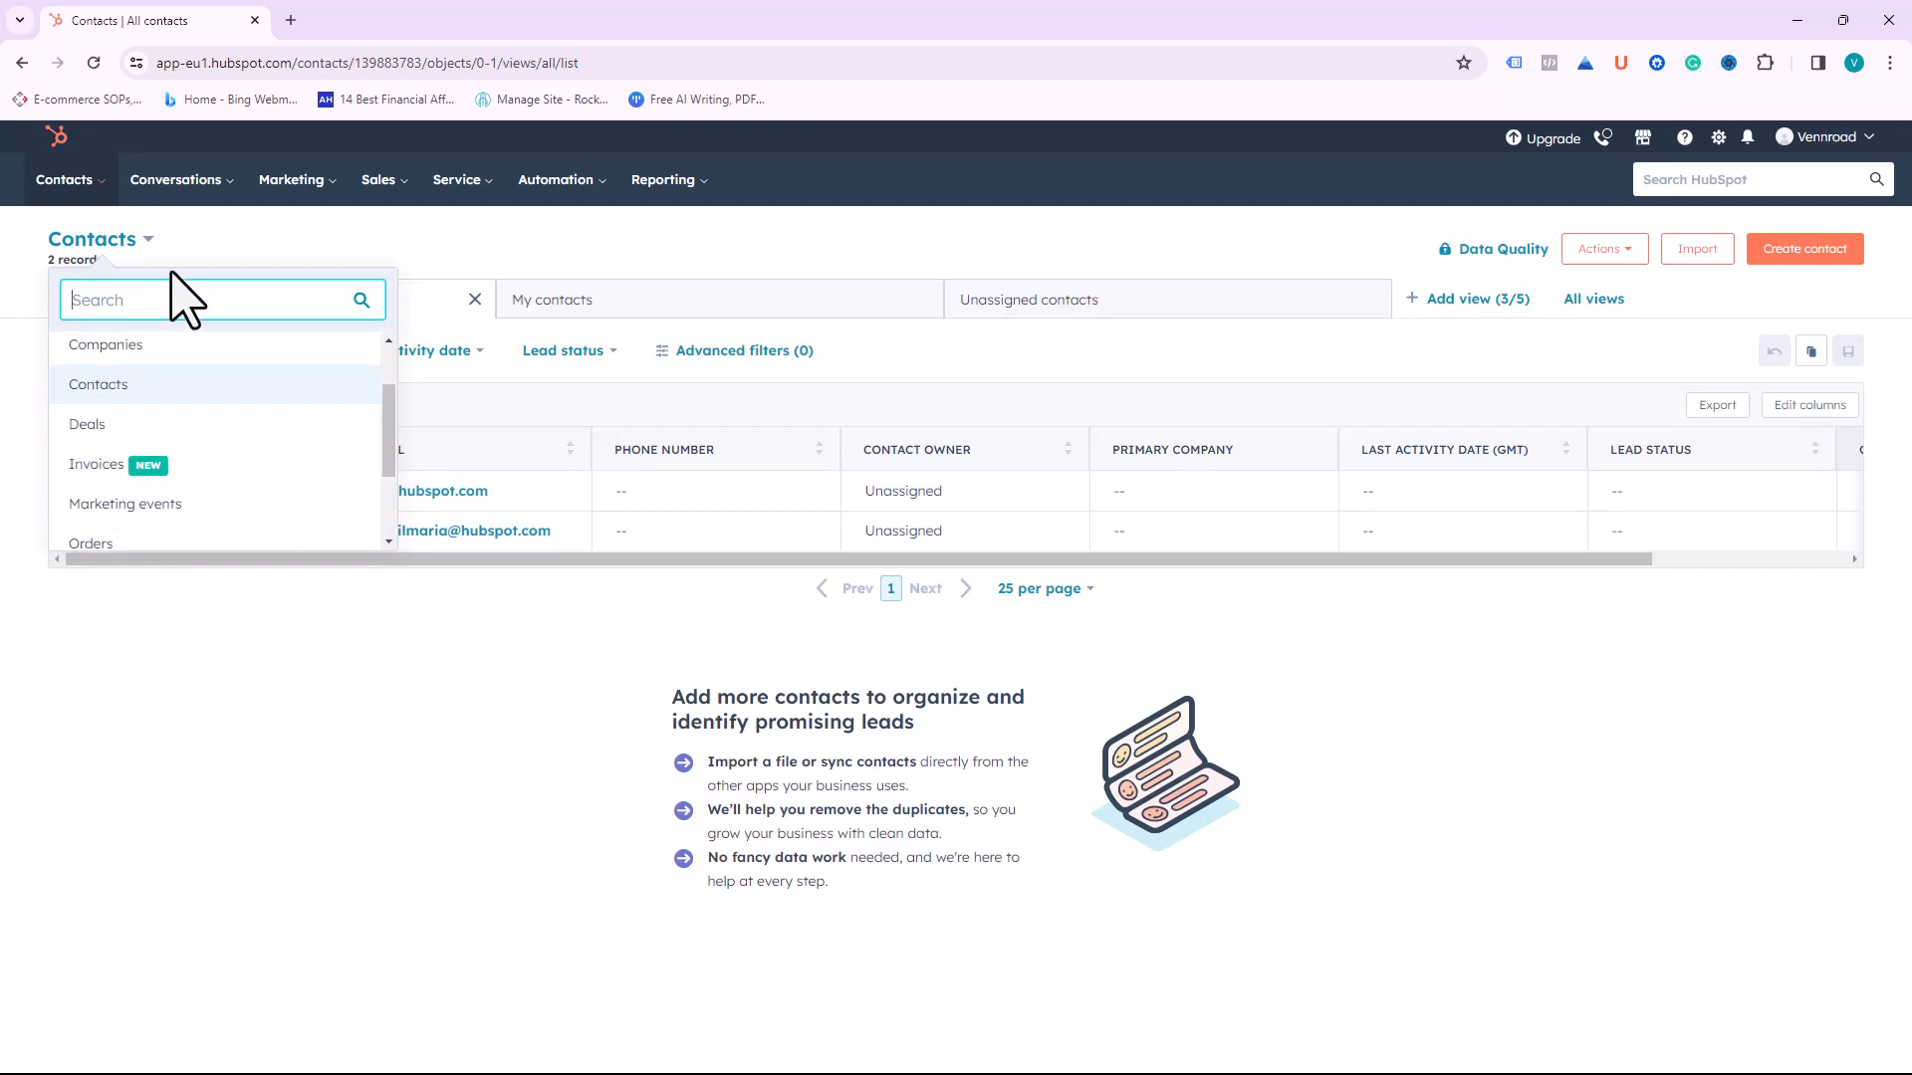
click(187, 231)
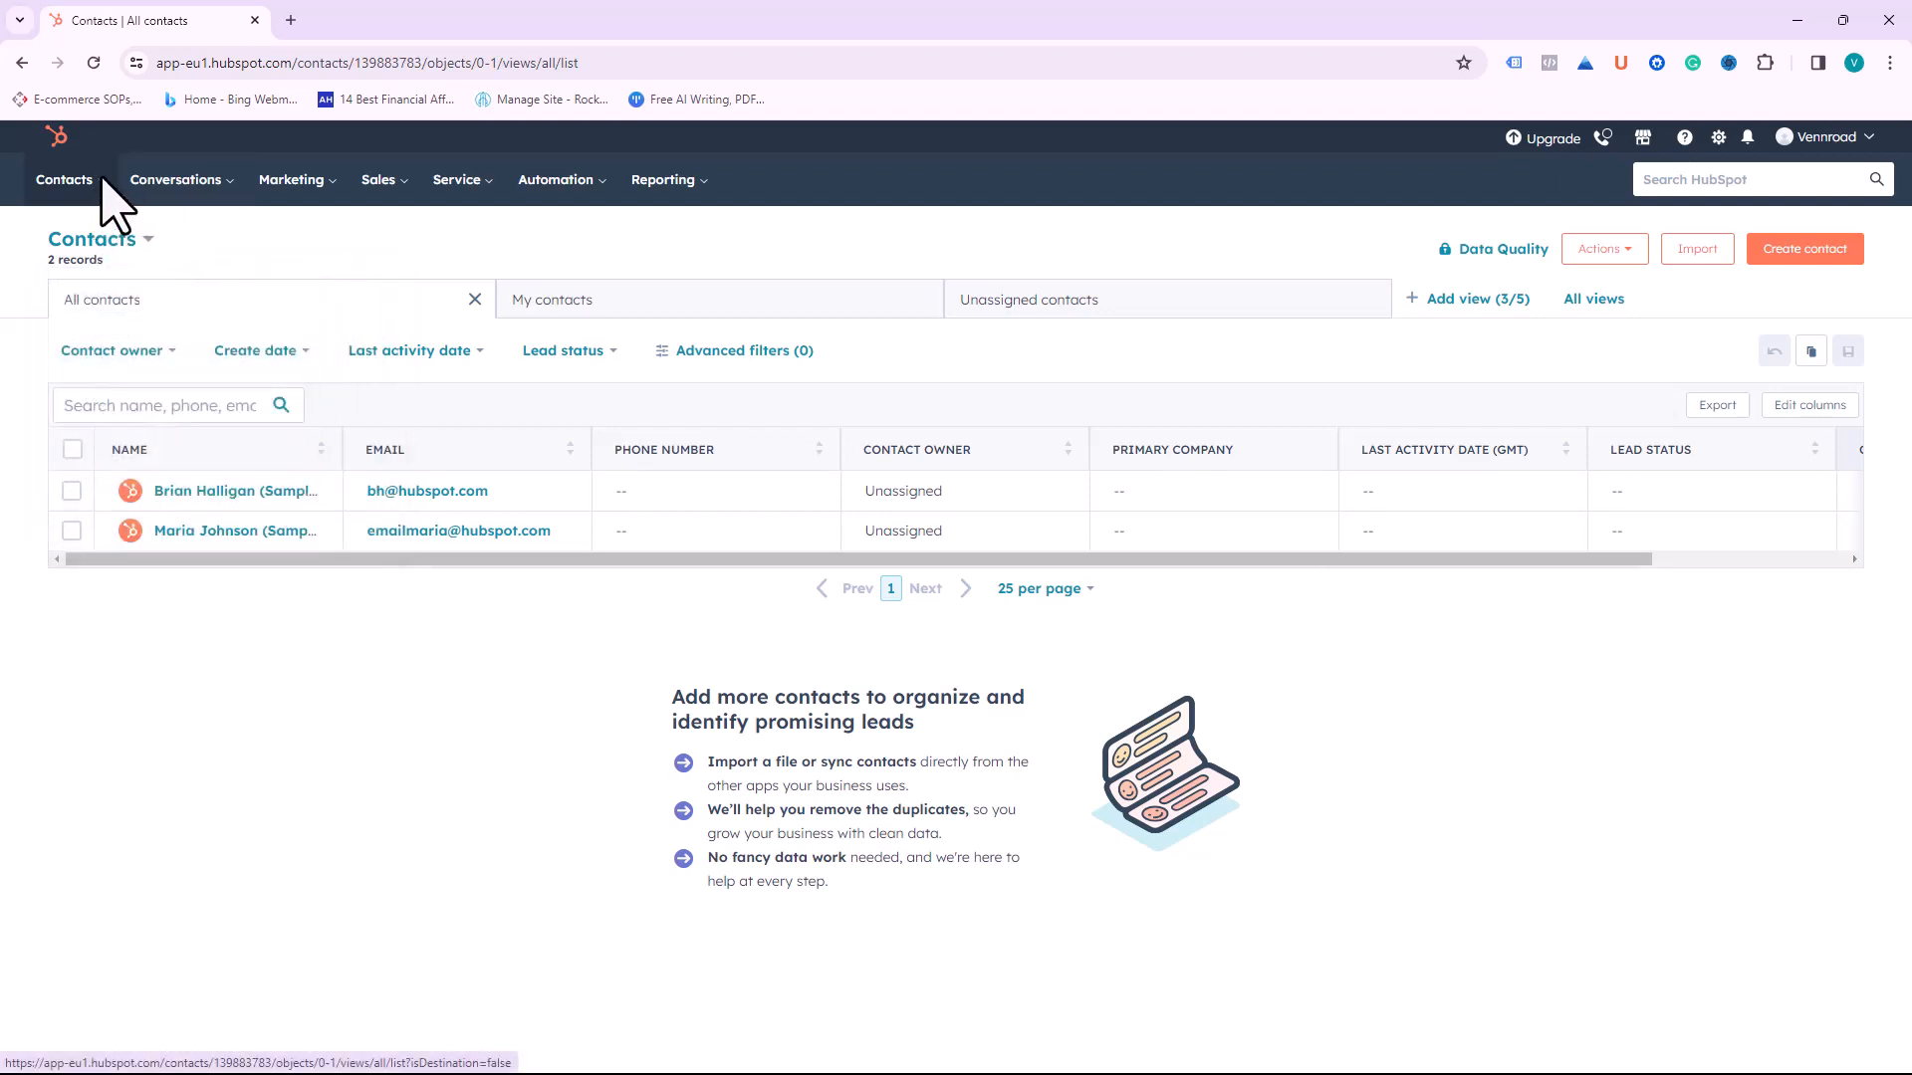
click(100, 180)
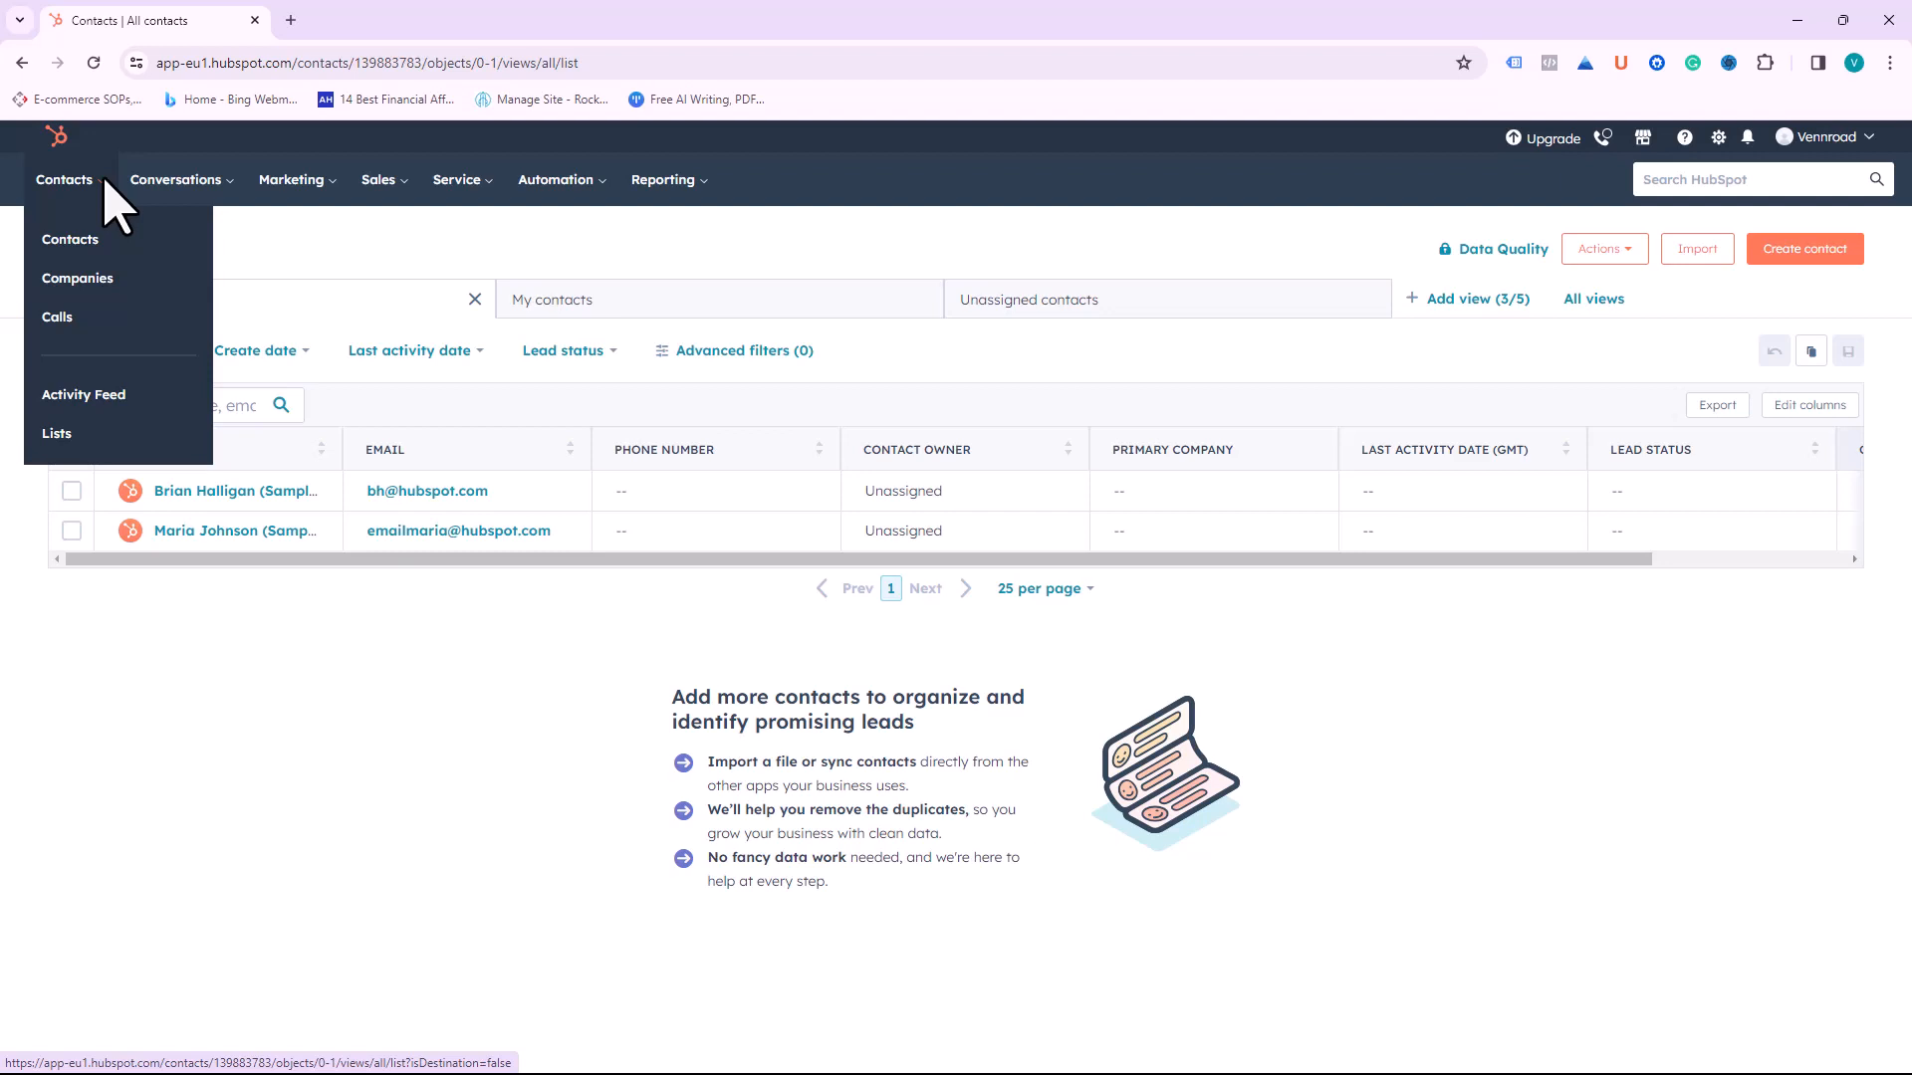
click(87, 282)
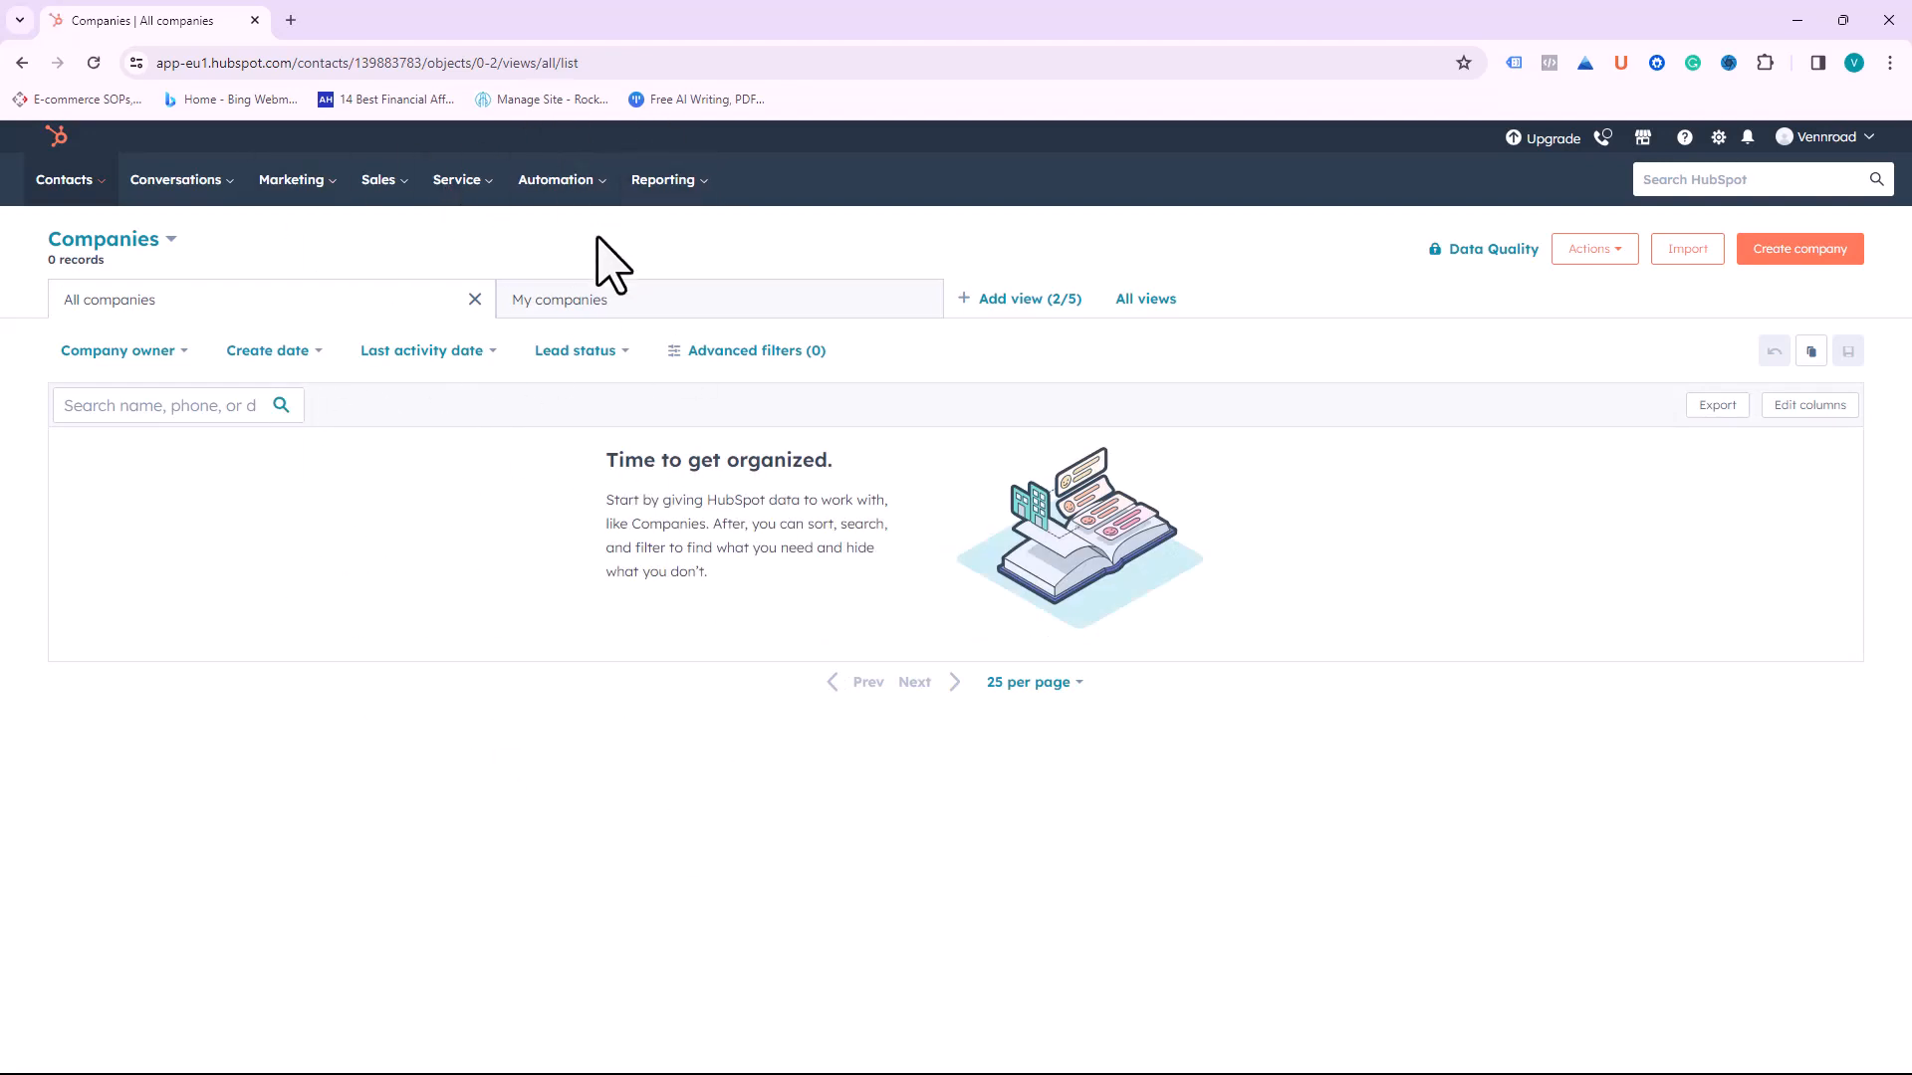
click(593, 309)
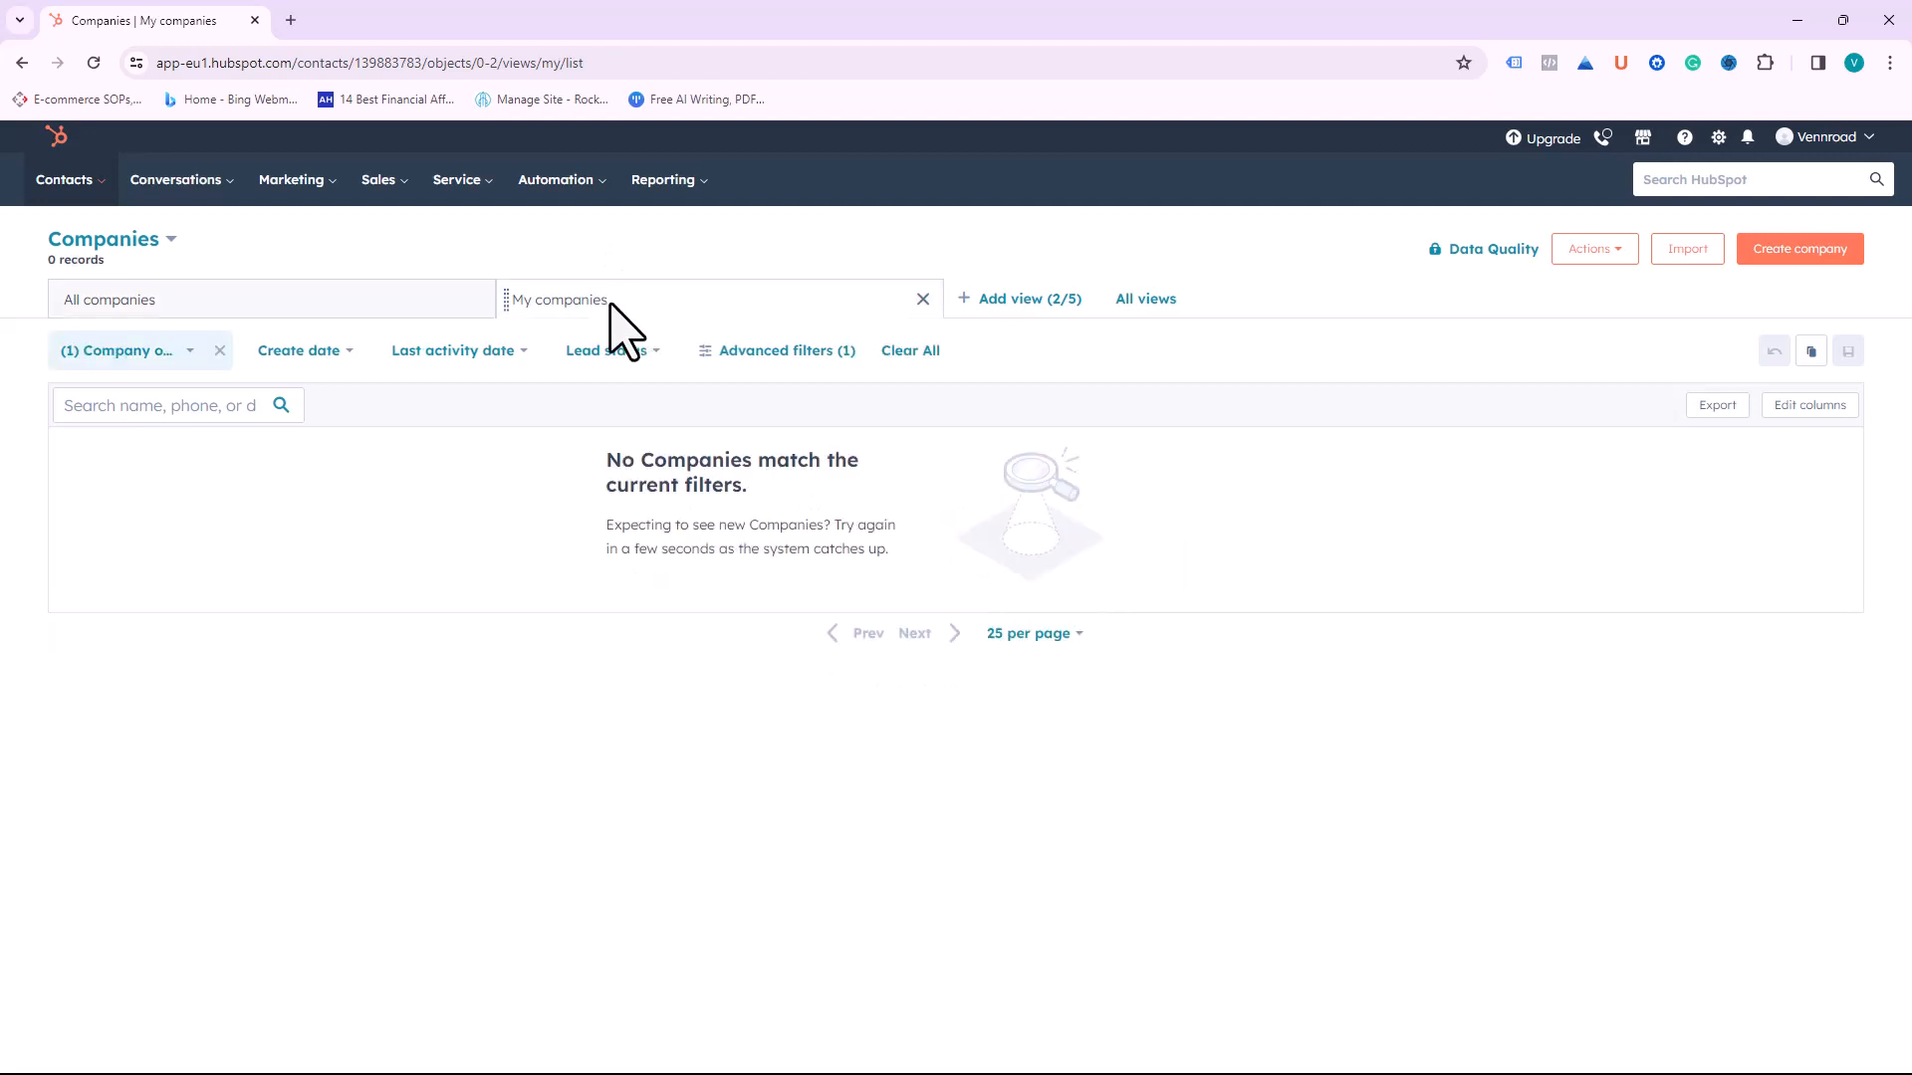
click(223, 318)
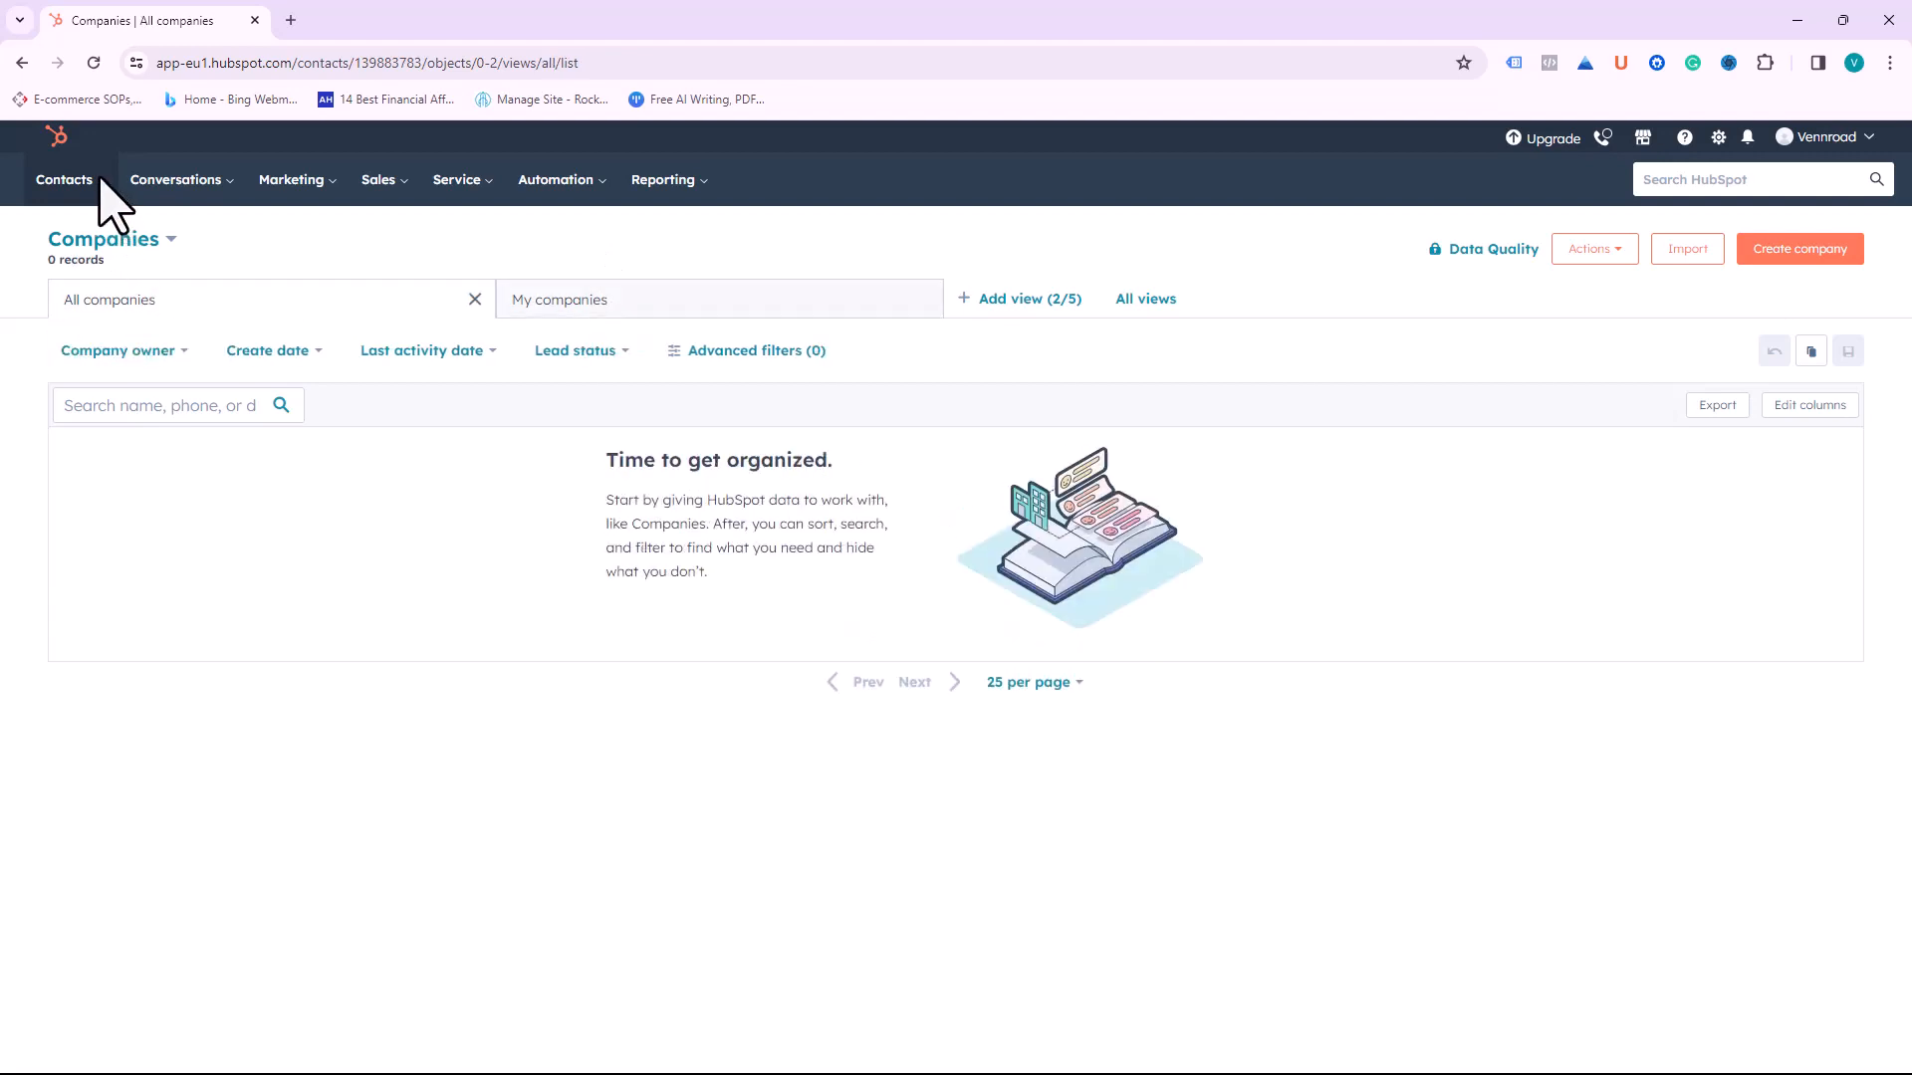
mouse_move(103, 190)
click(96, 243)
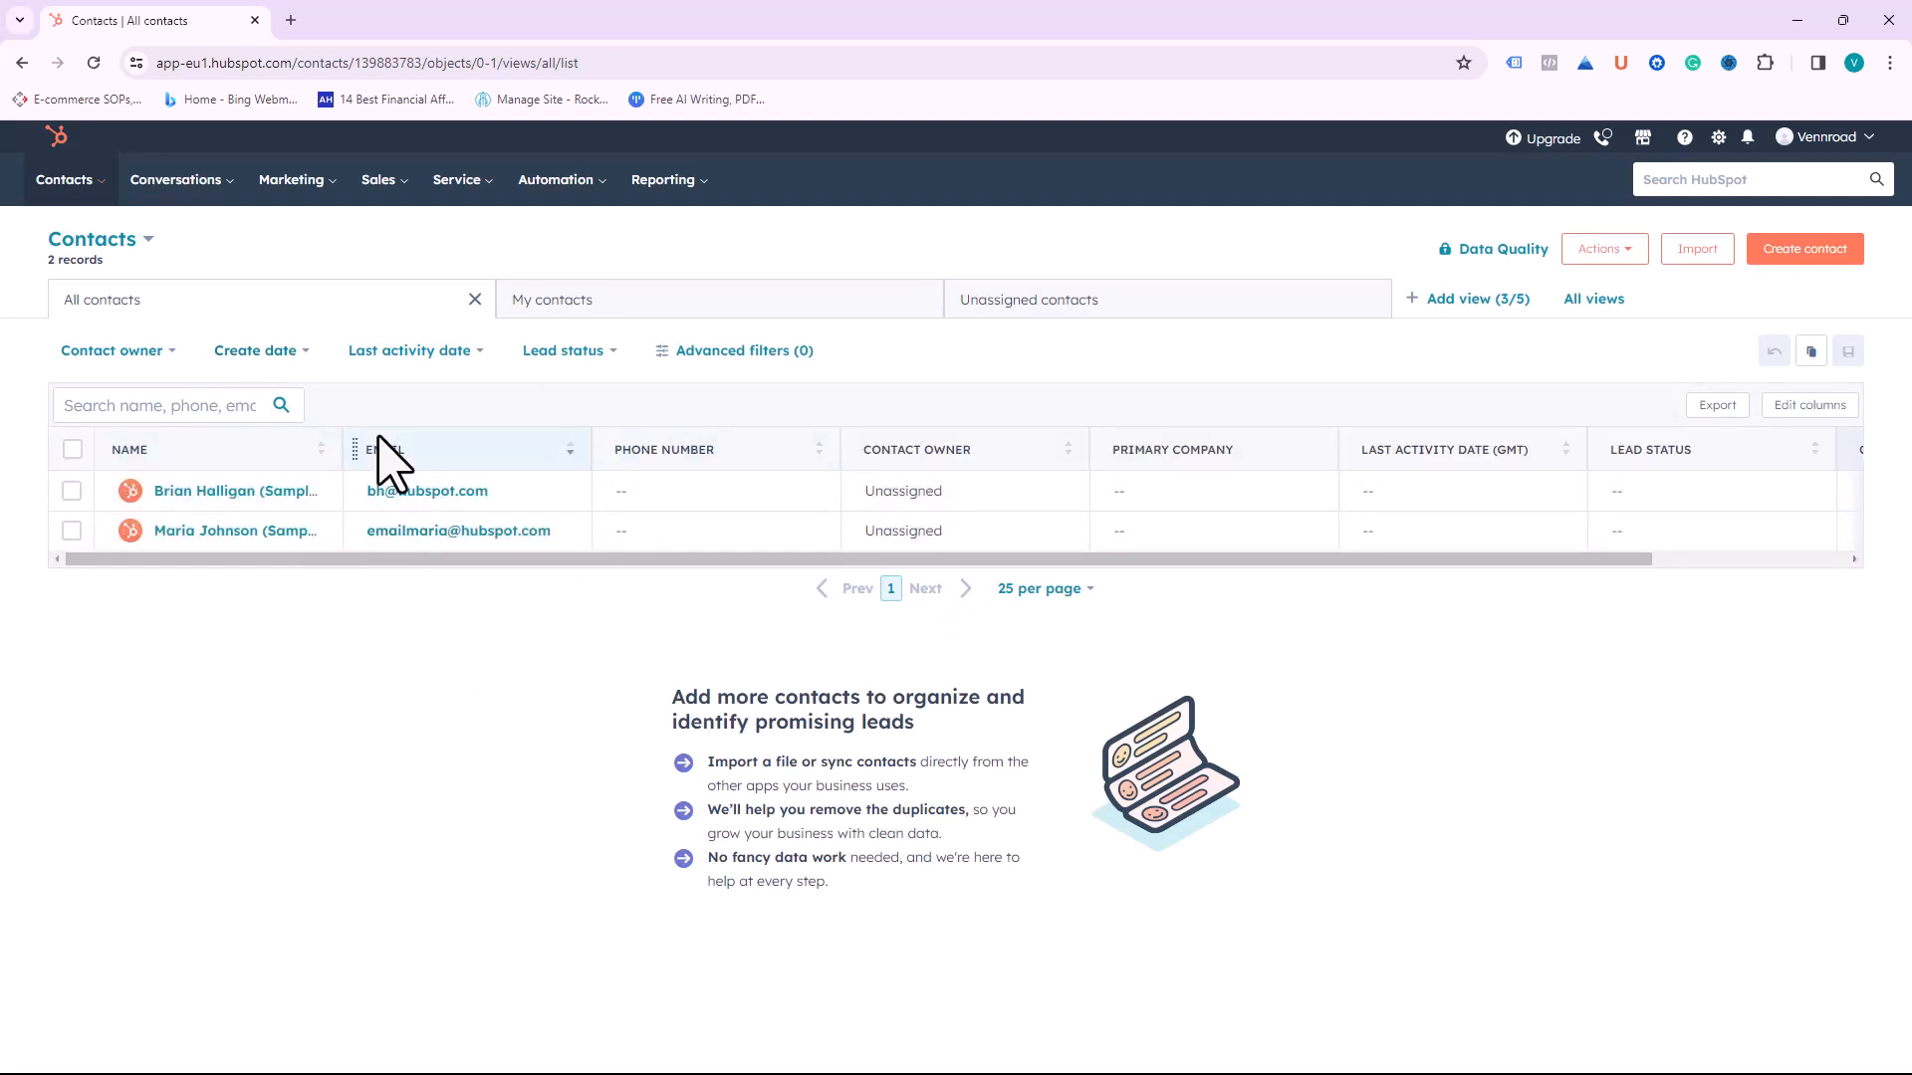
mouse_move(92, 188)
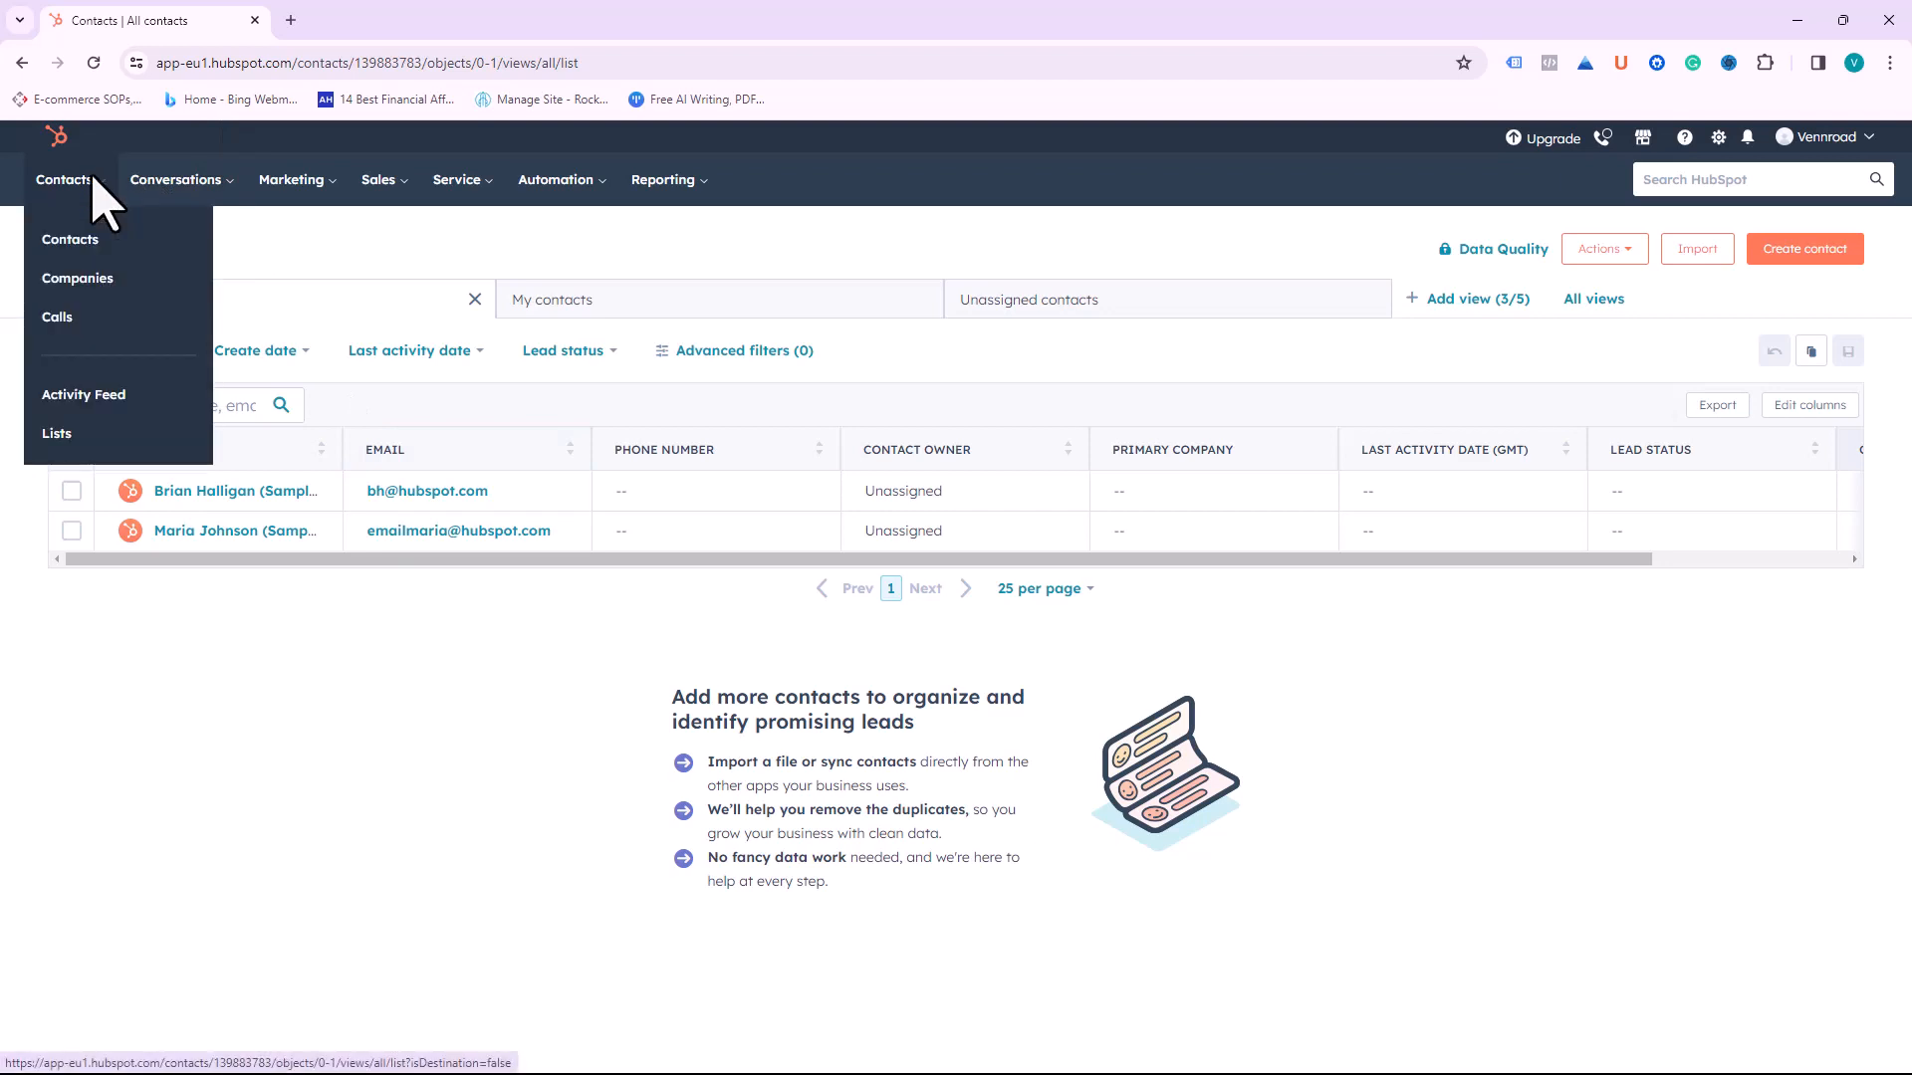
click(64, 320)
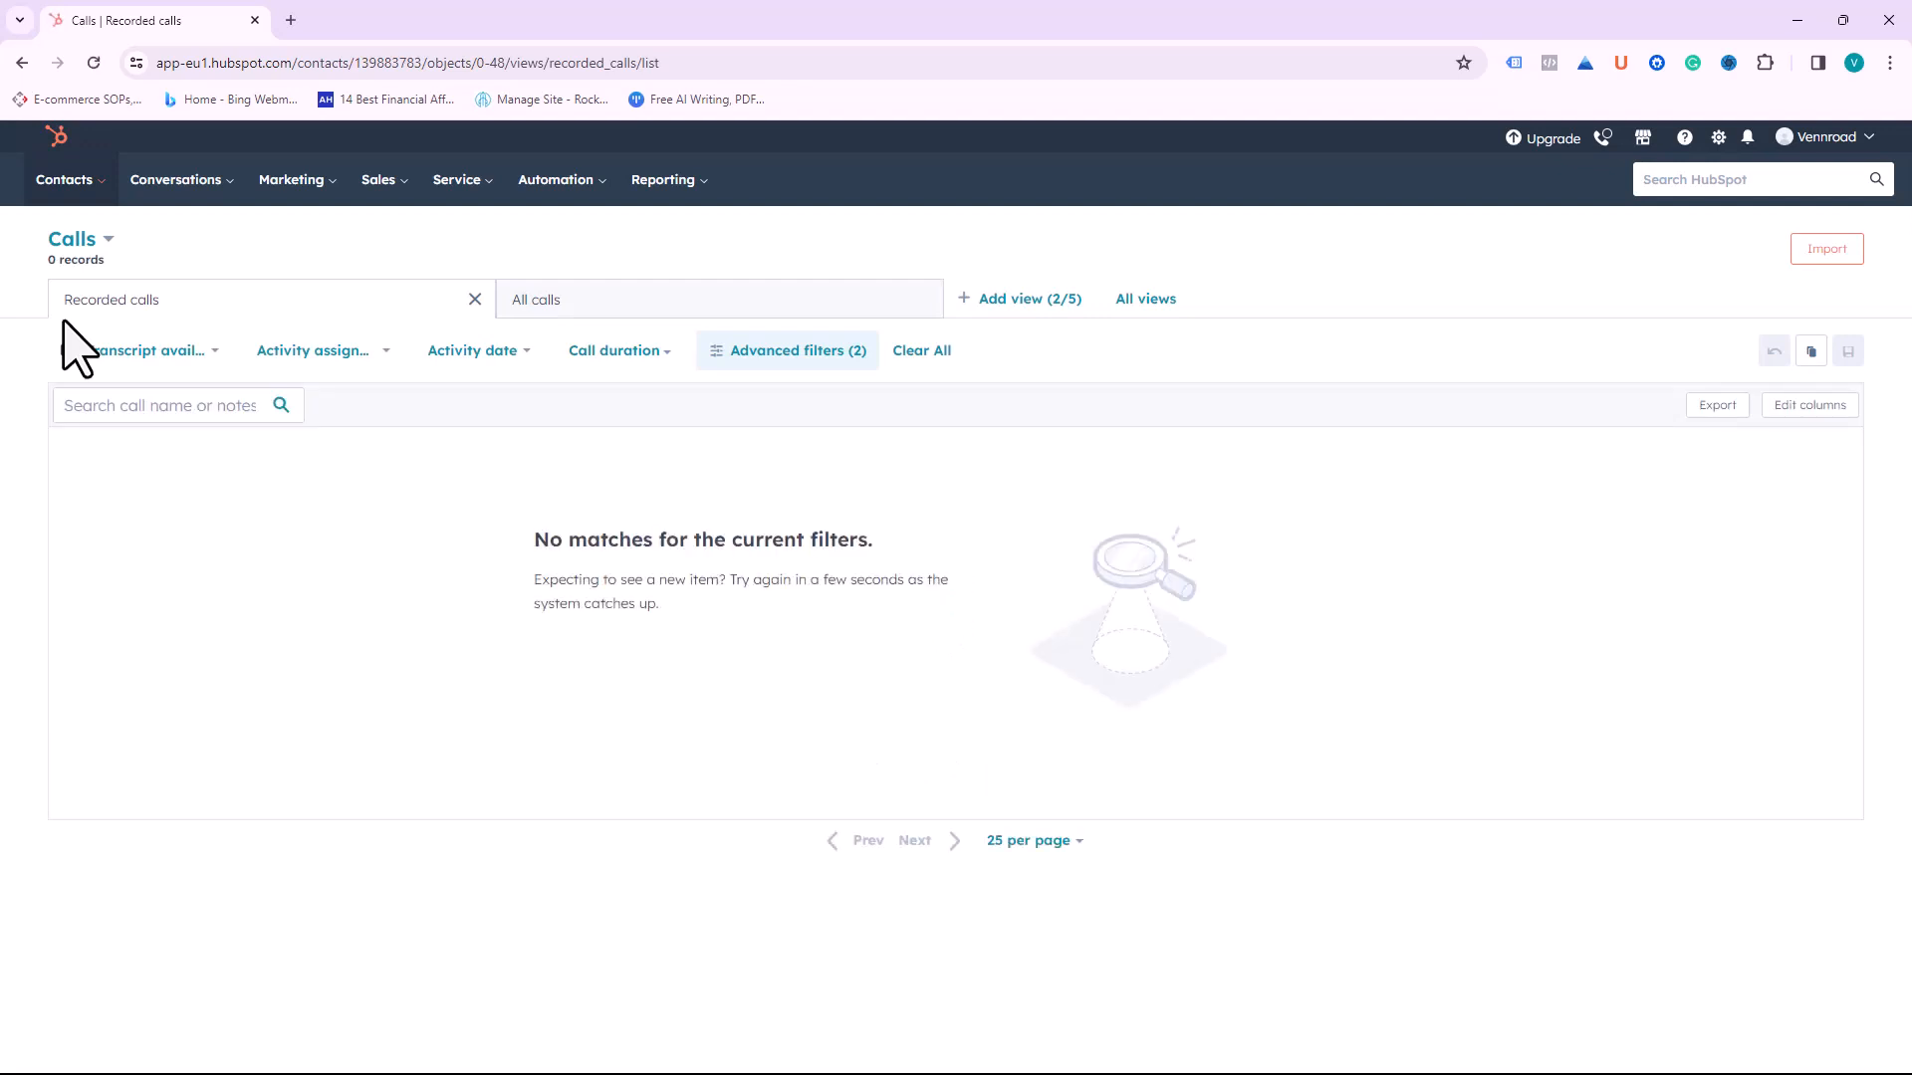
mouse_move(89, 184)
click(91, 243)
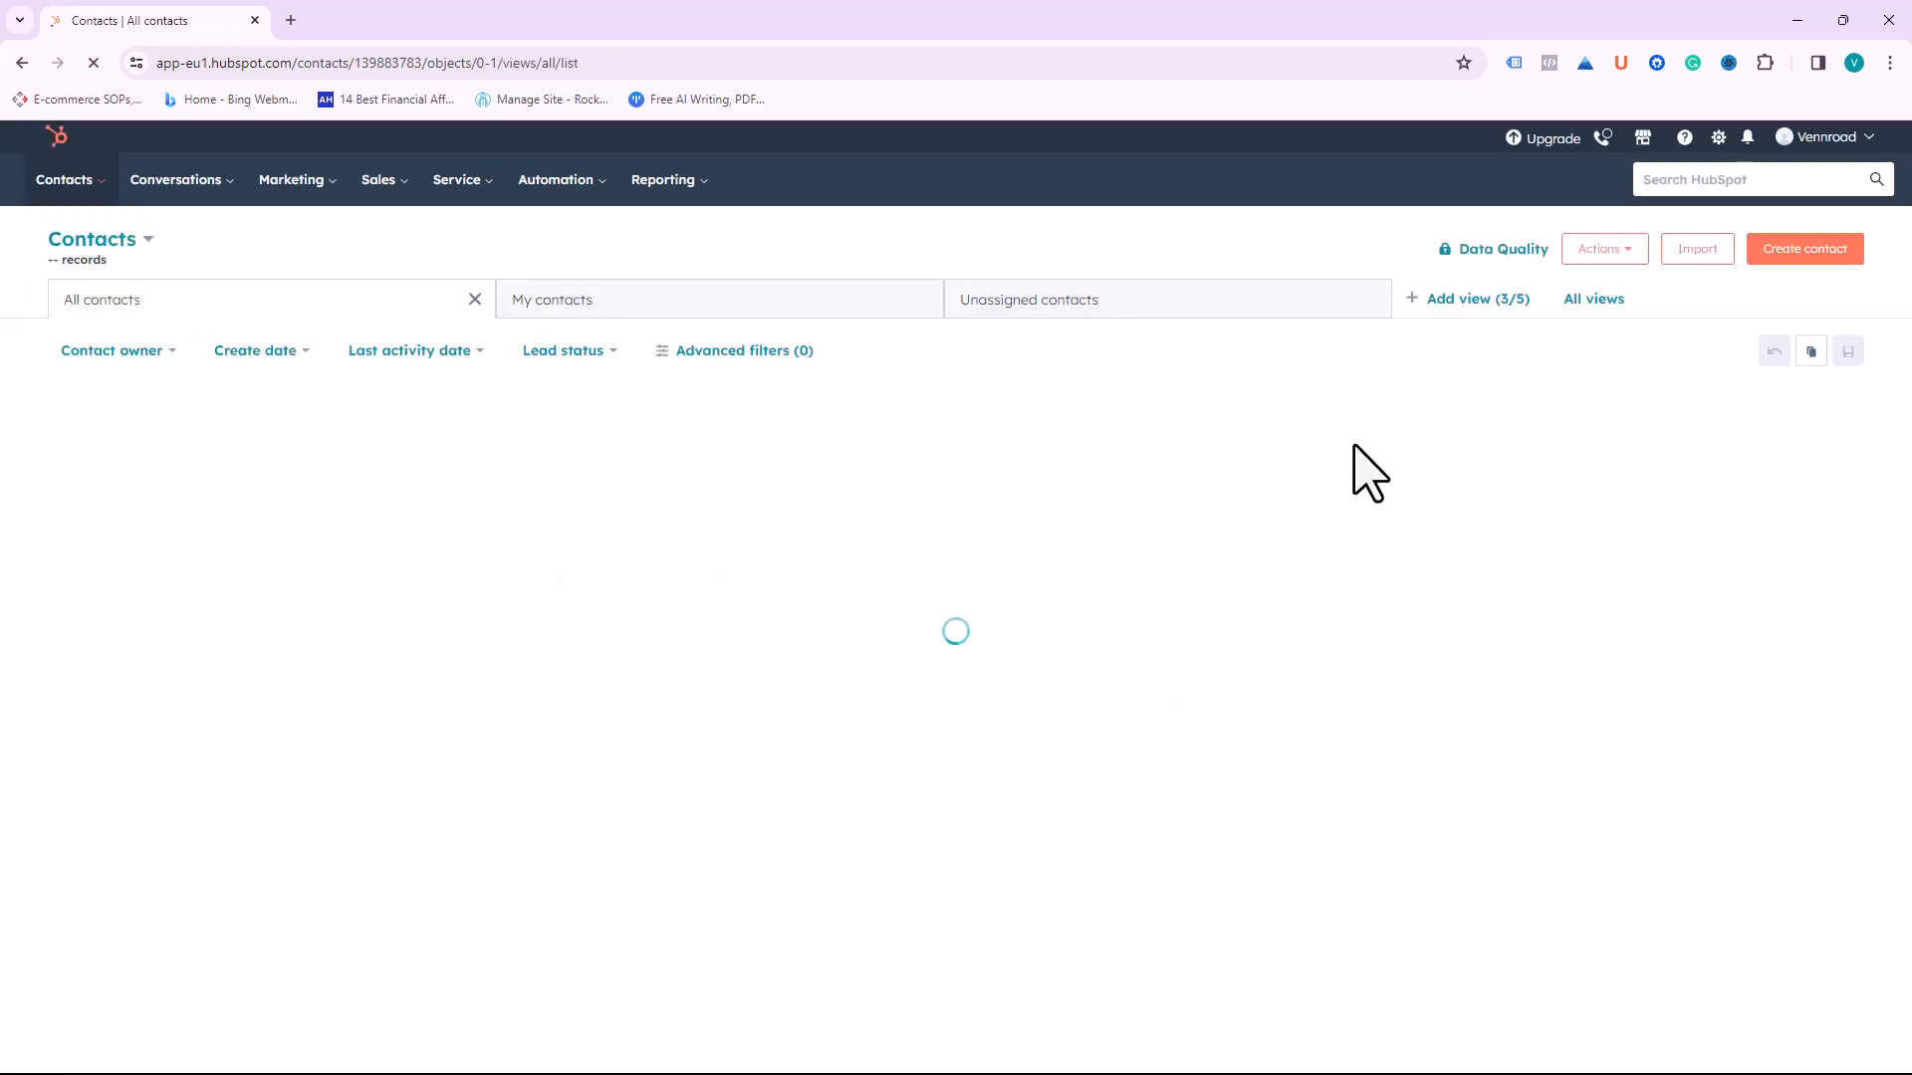
Step: Start a new contact and proceed past the 'Create your first contact' prompt to the blank form
click(1807, 254)
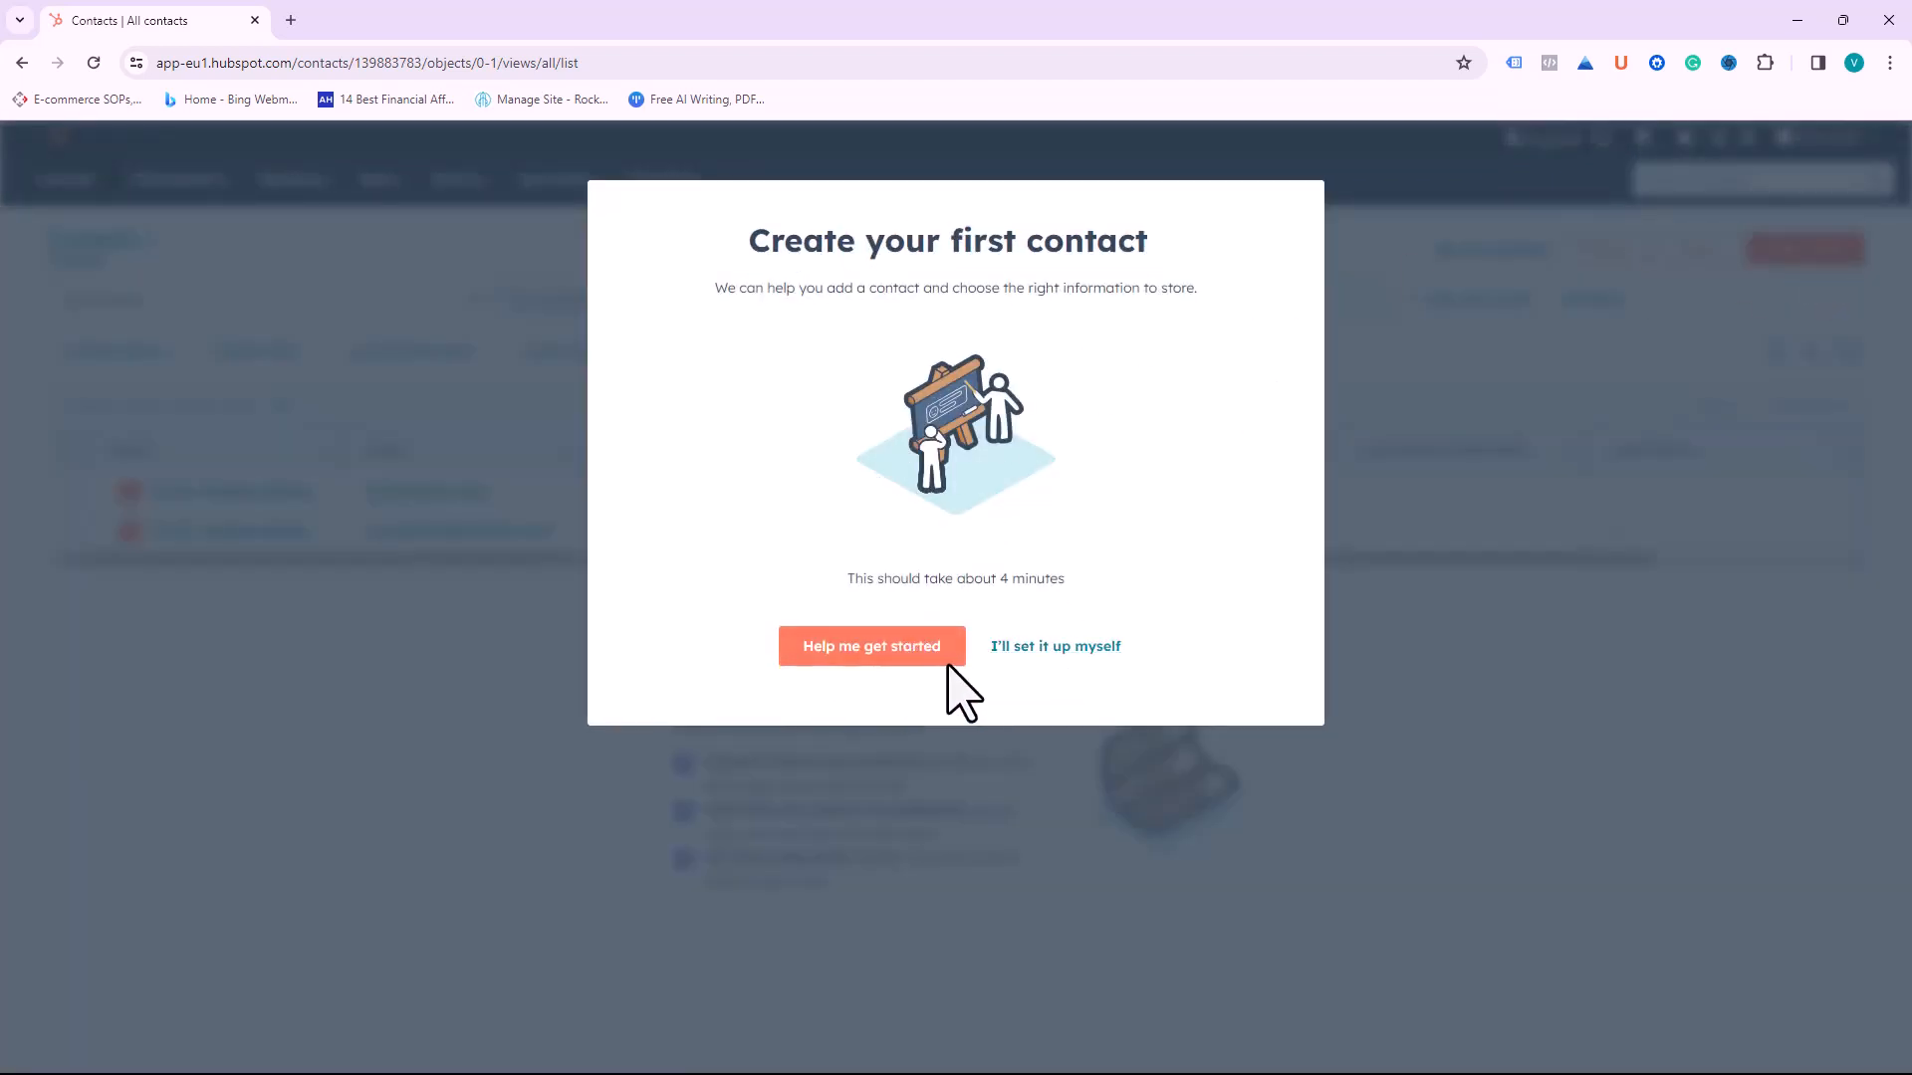
click(1068, 646)
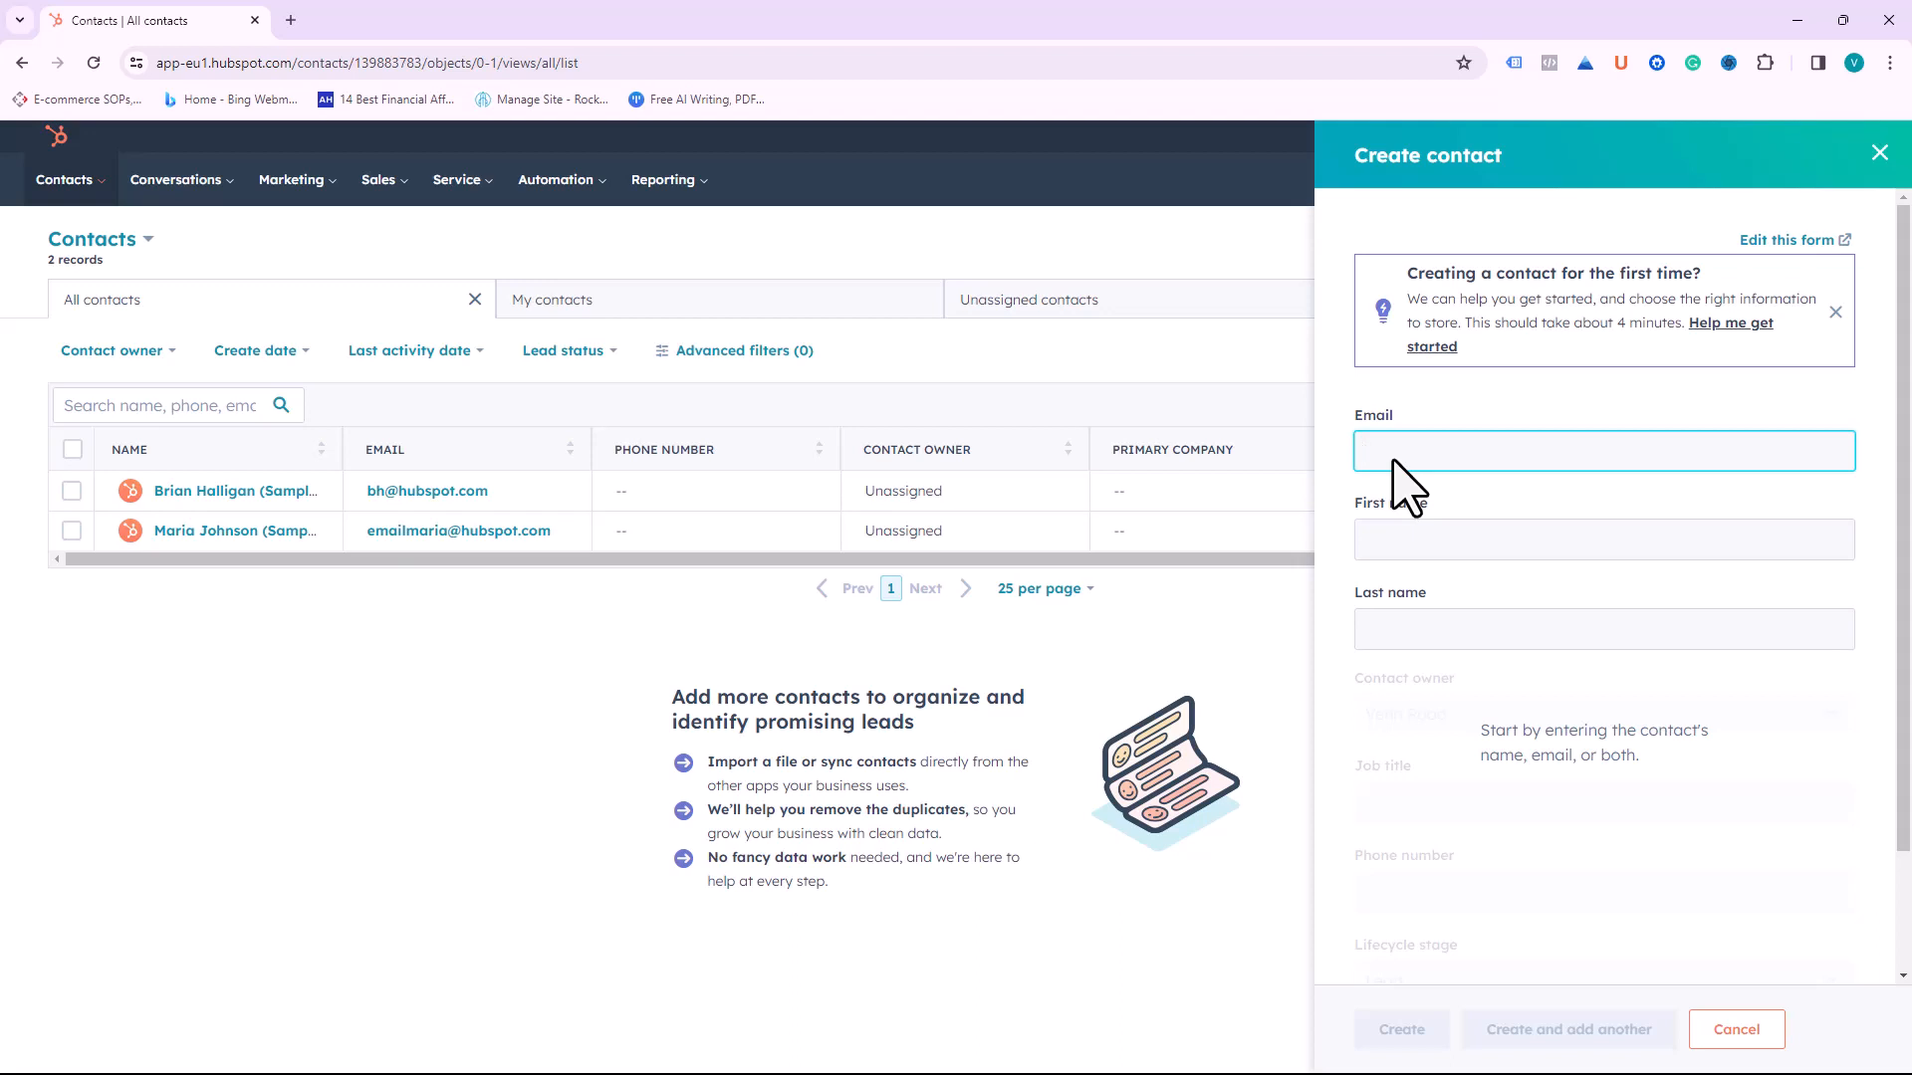
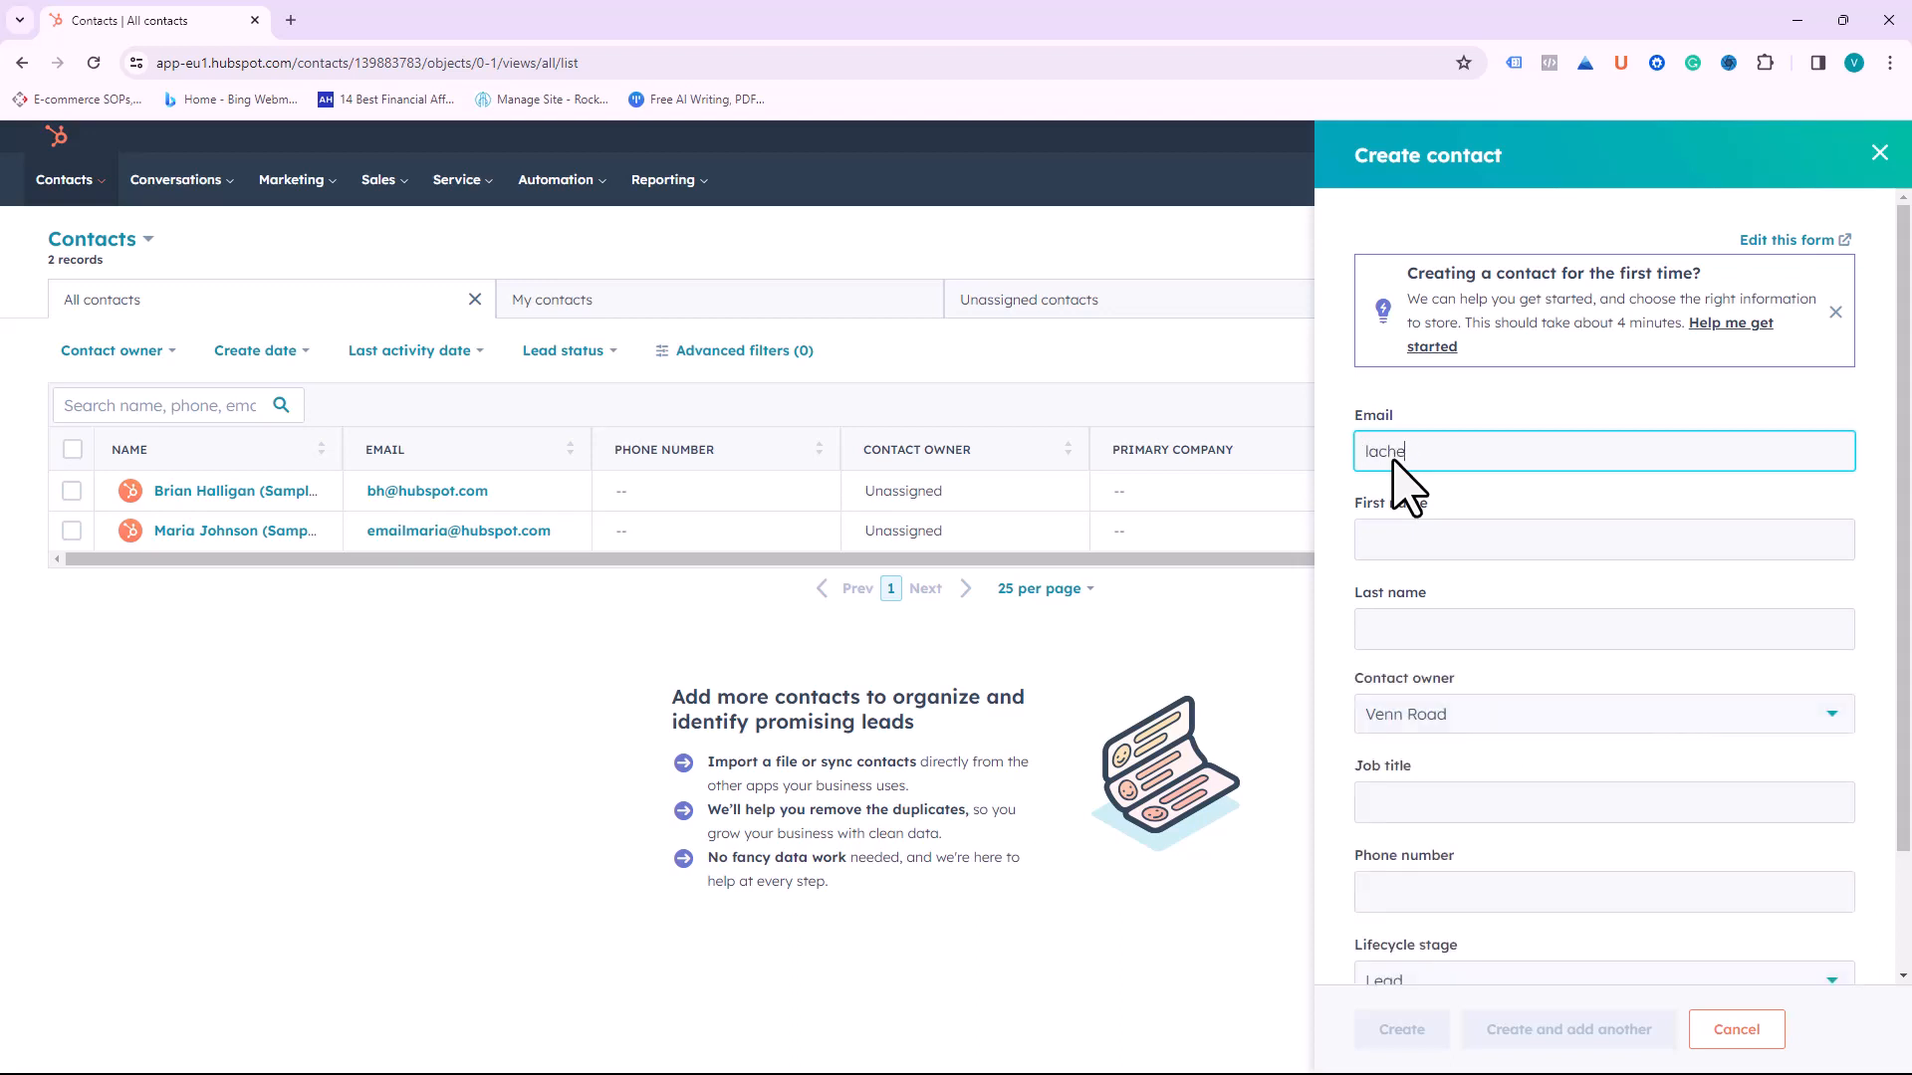
Step: Enter the new contact's email address, first name and last name
key(Tab)
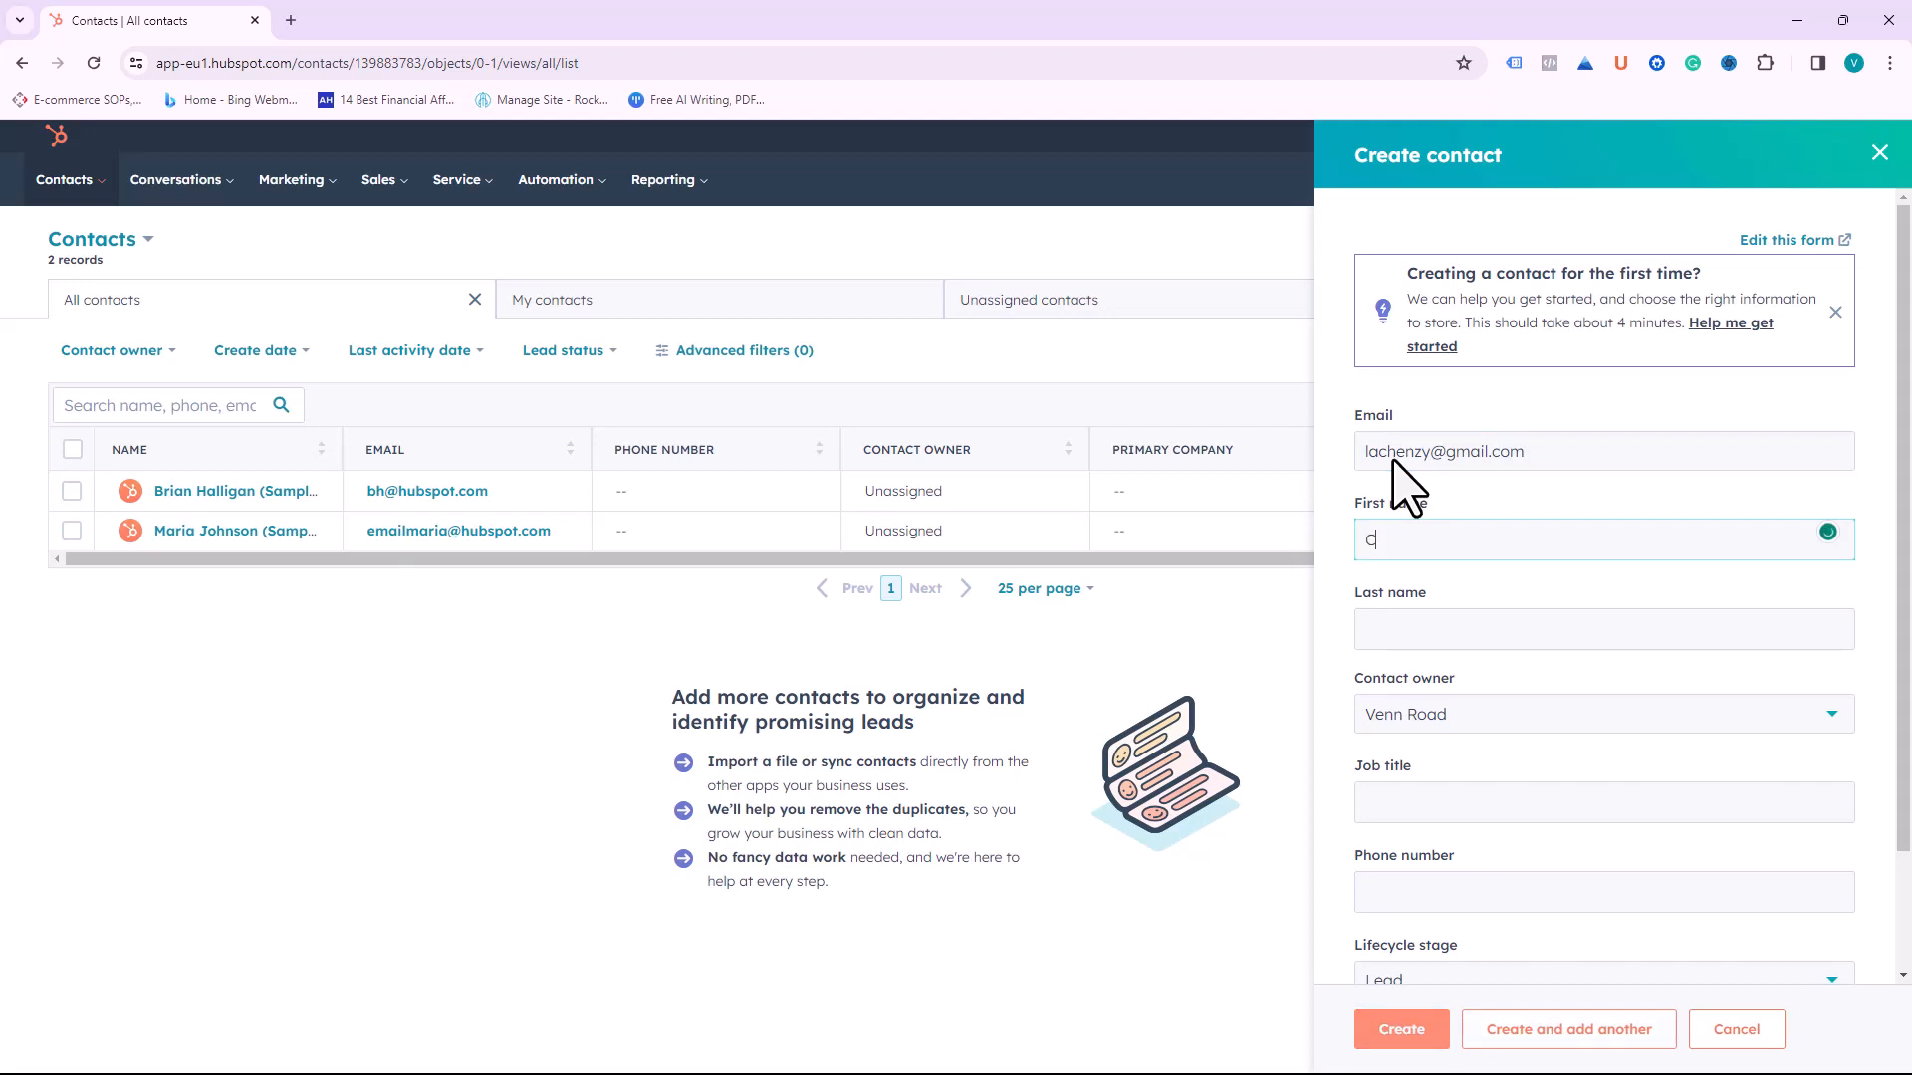
key(Tab)
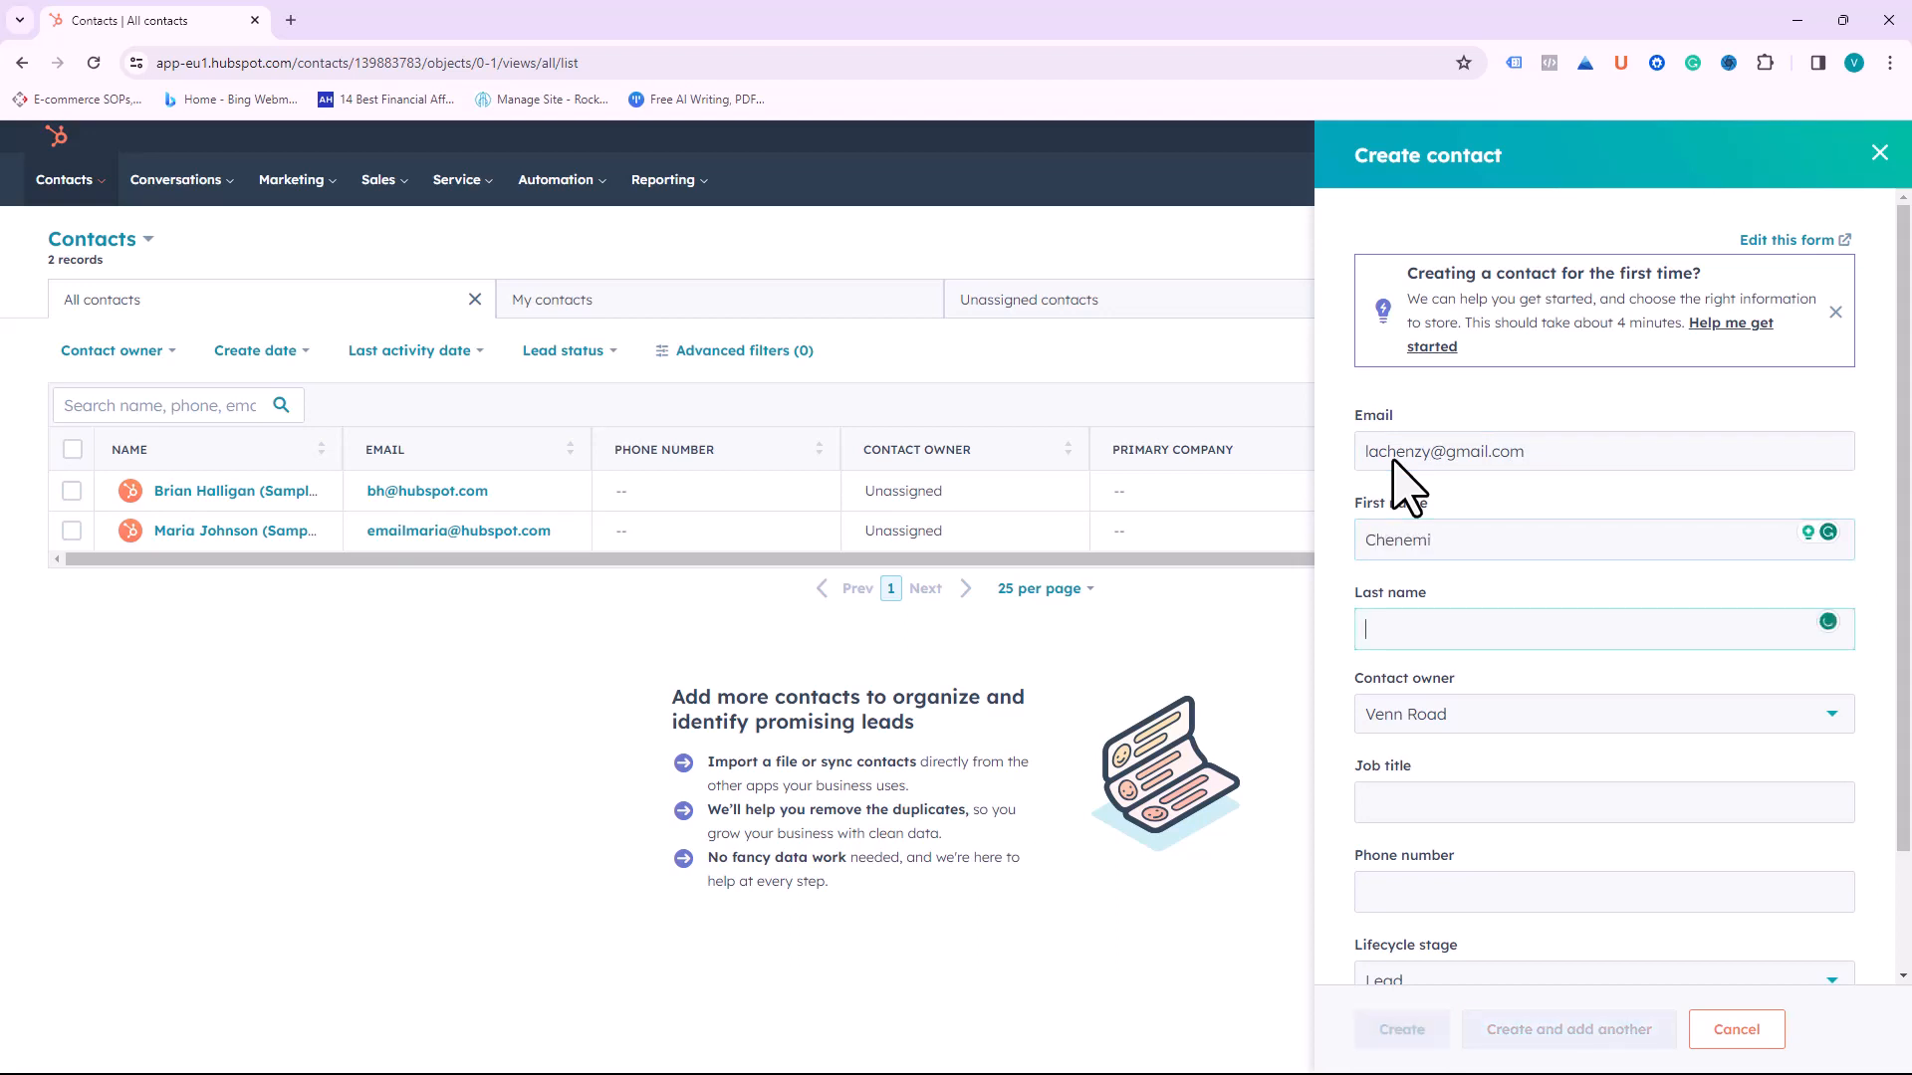
Step: Keep the current user as contact owner and enter job title 'Product Manager'
scroll(1598, 617, down, 1)
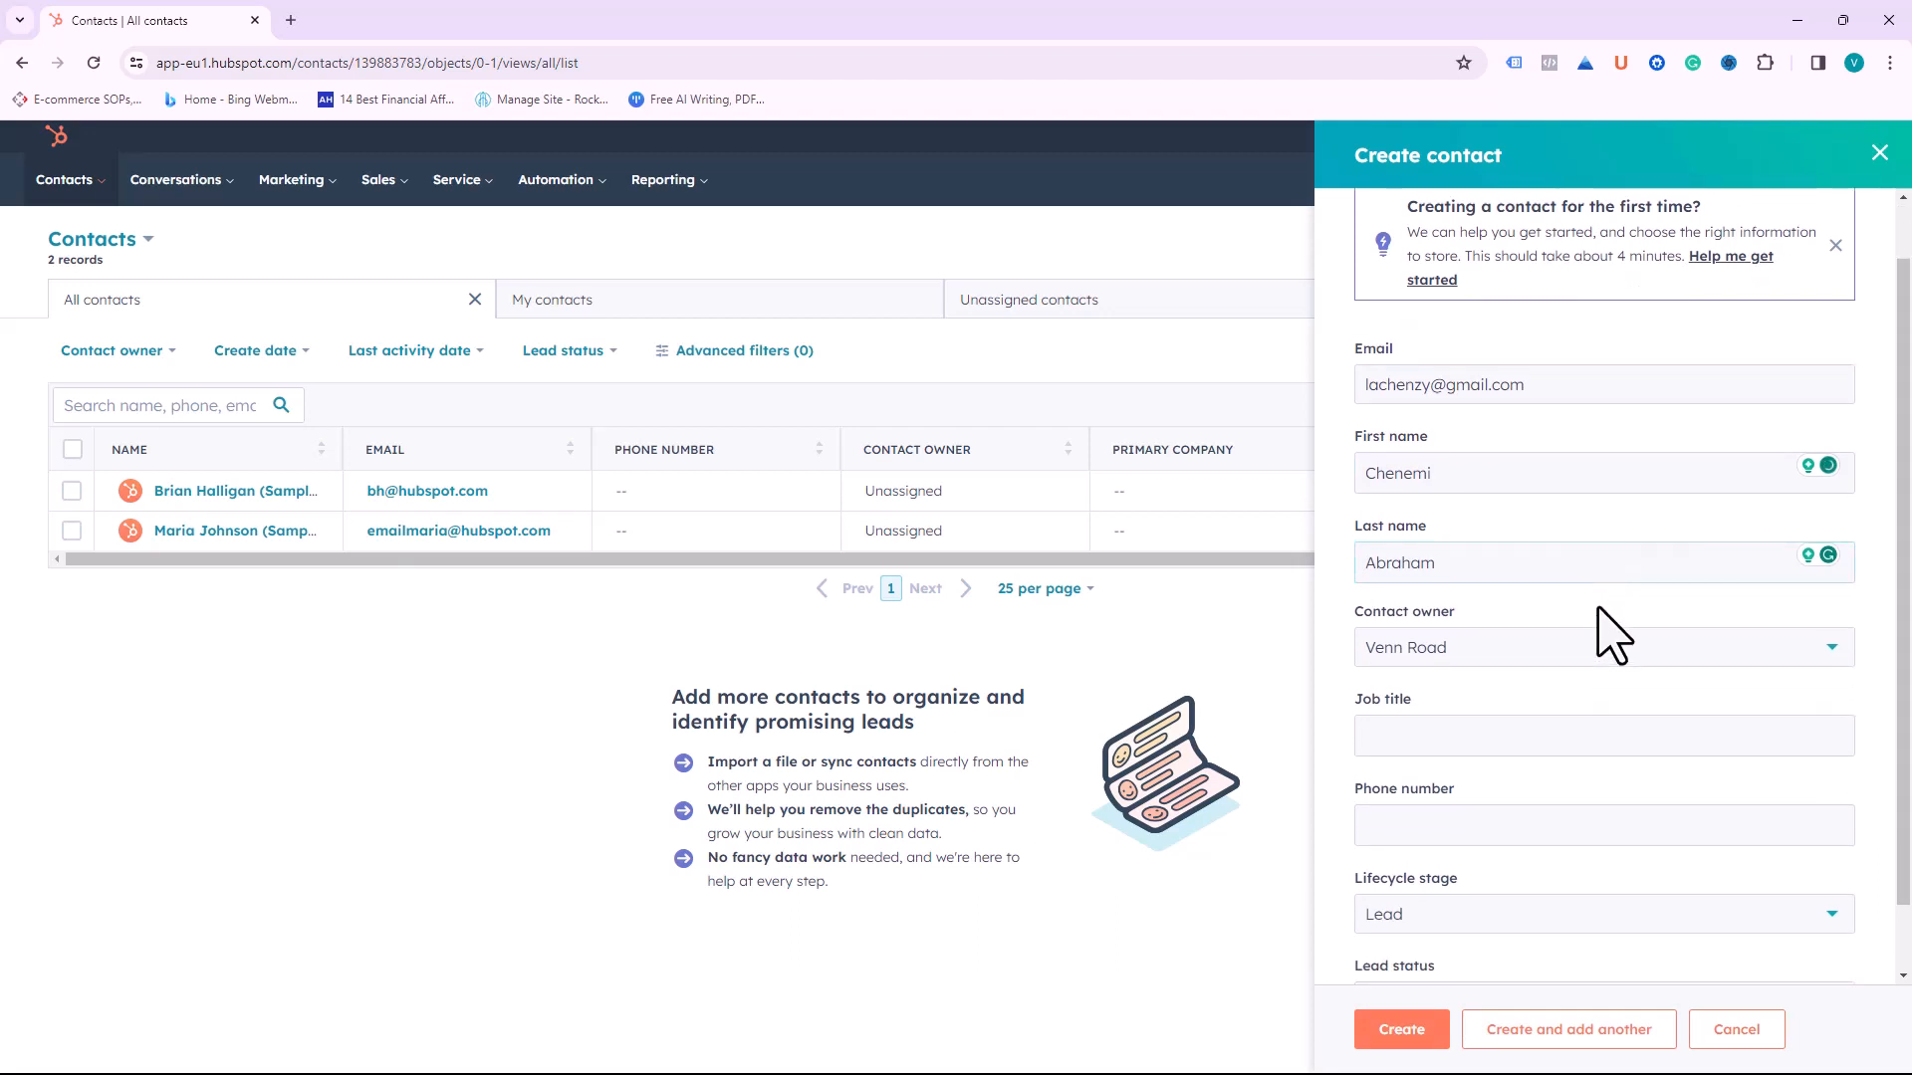
click(1602, 637)
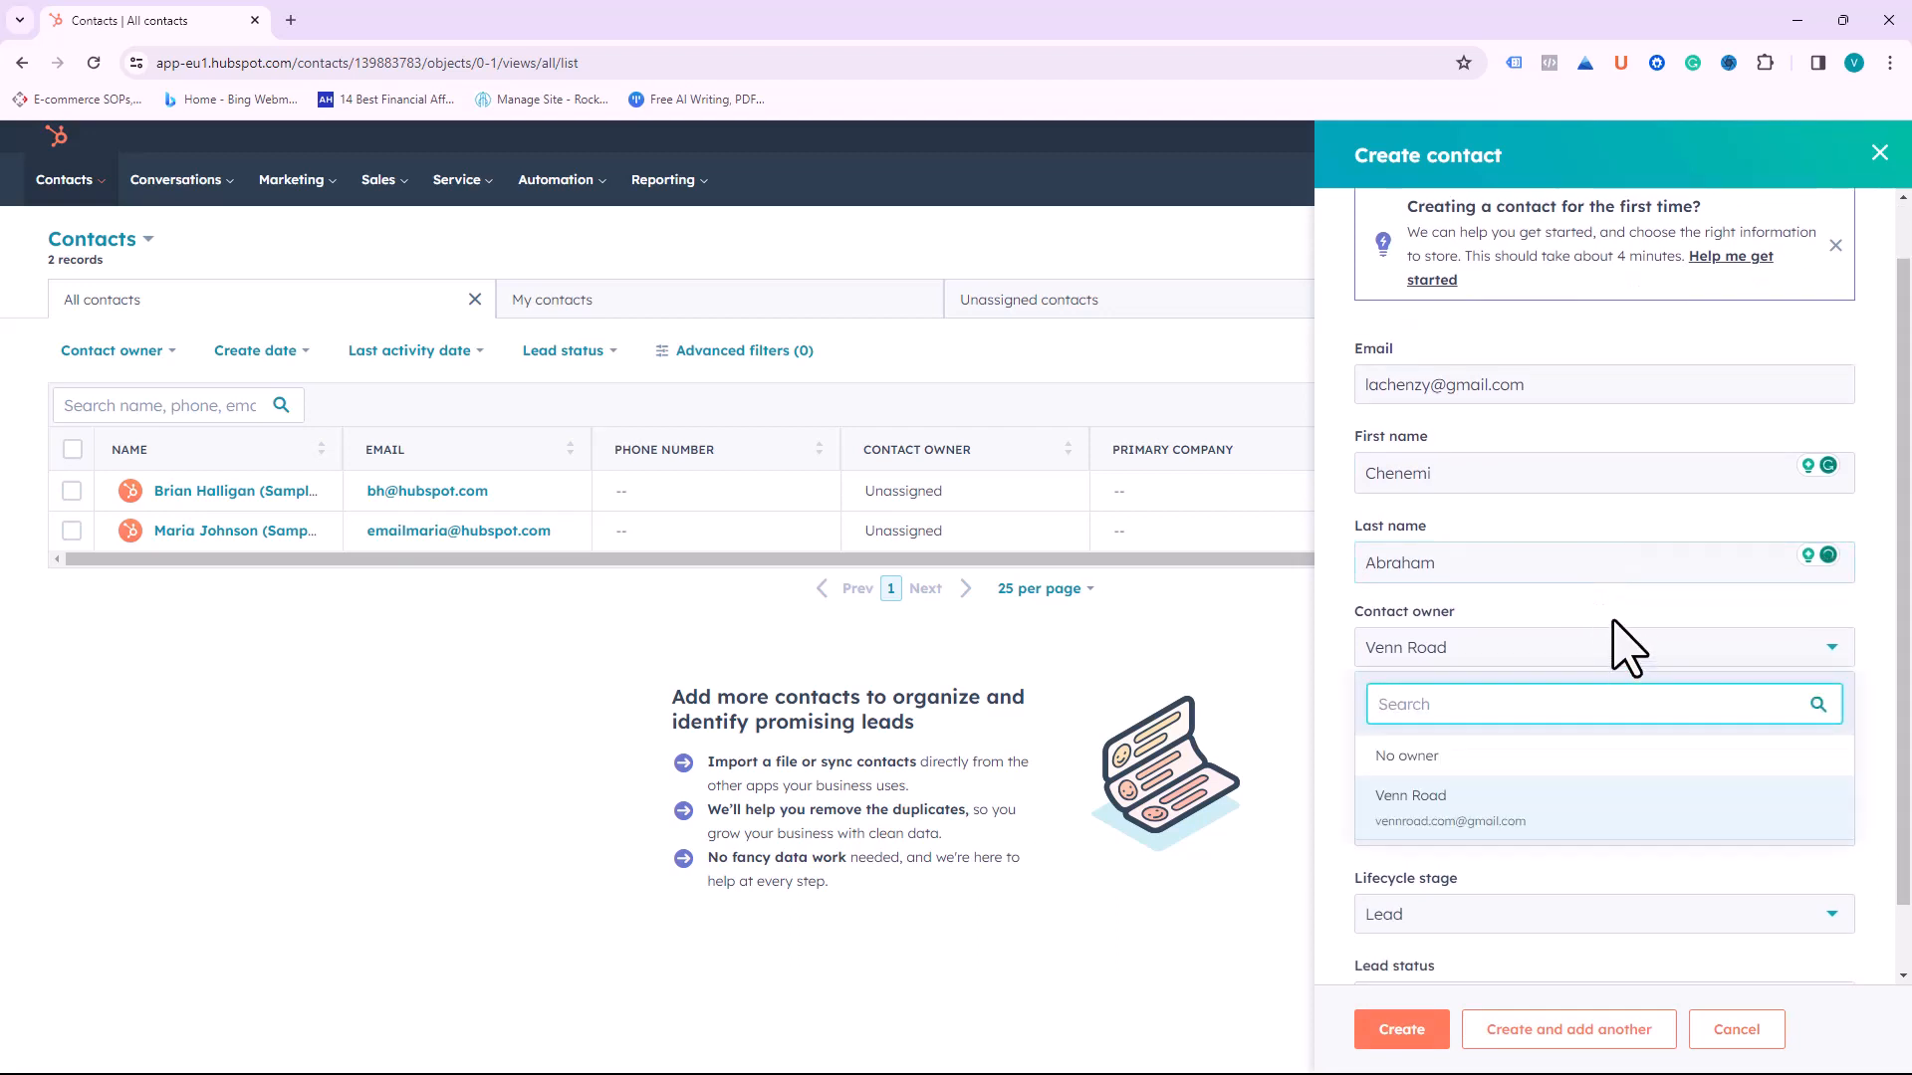
click(1624, 642)
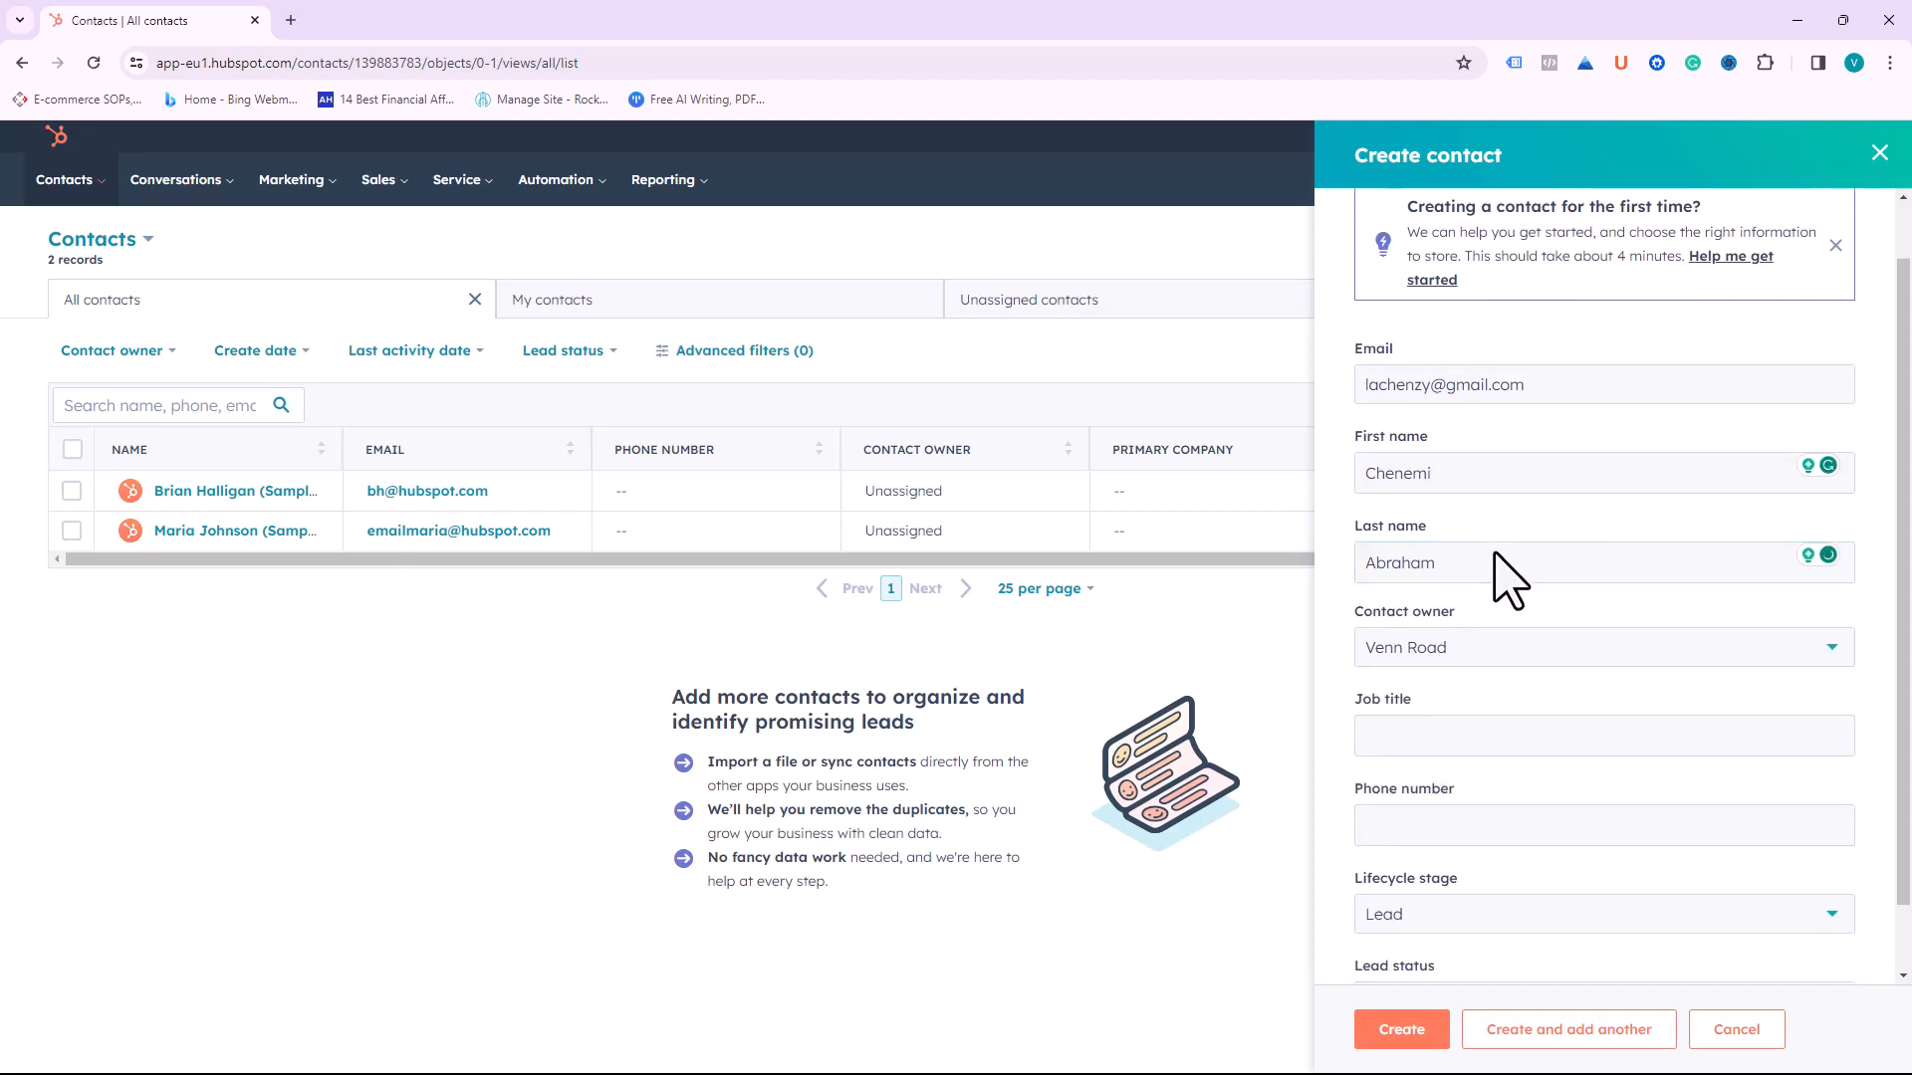
scroll(1493, 597, down, 1)
click(1463, 672)
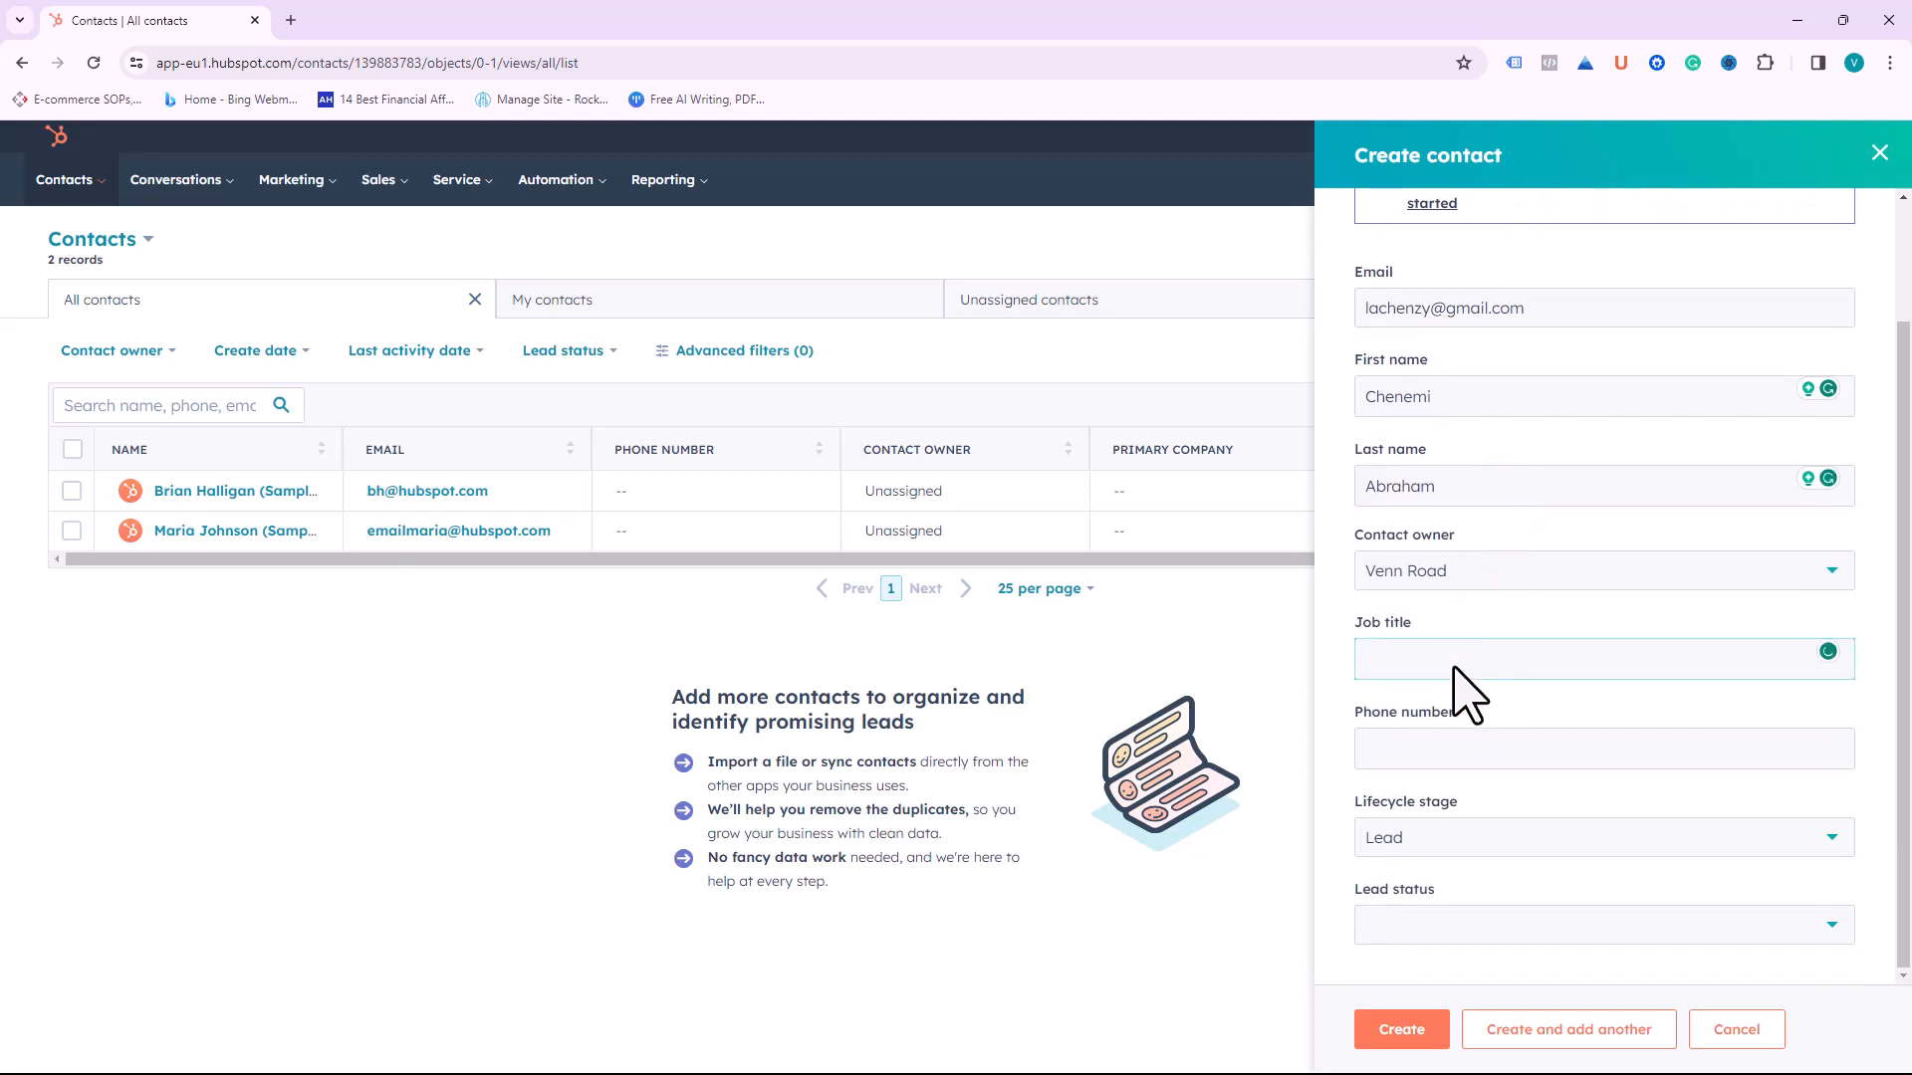
text(Product)
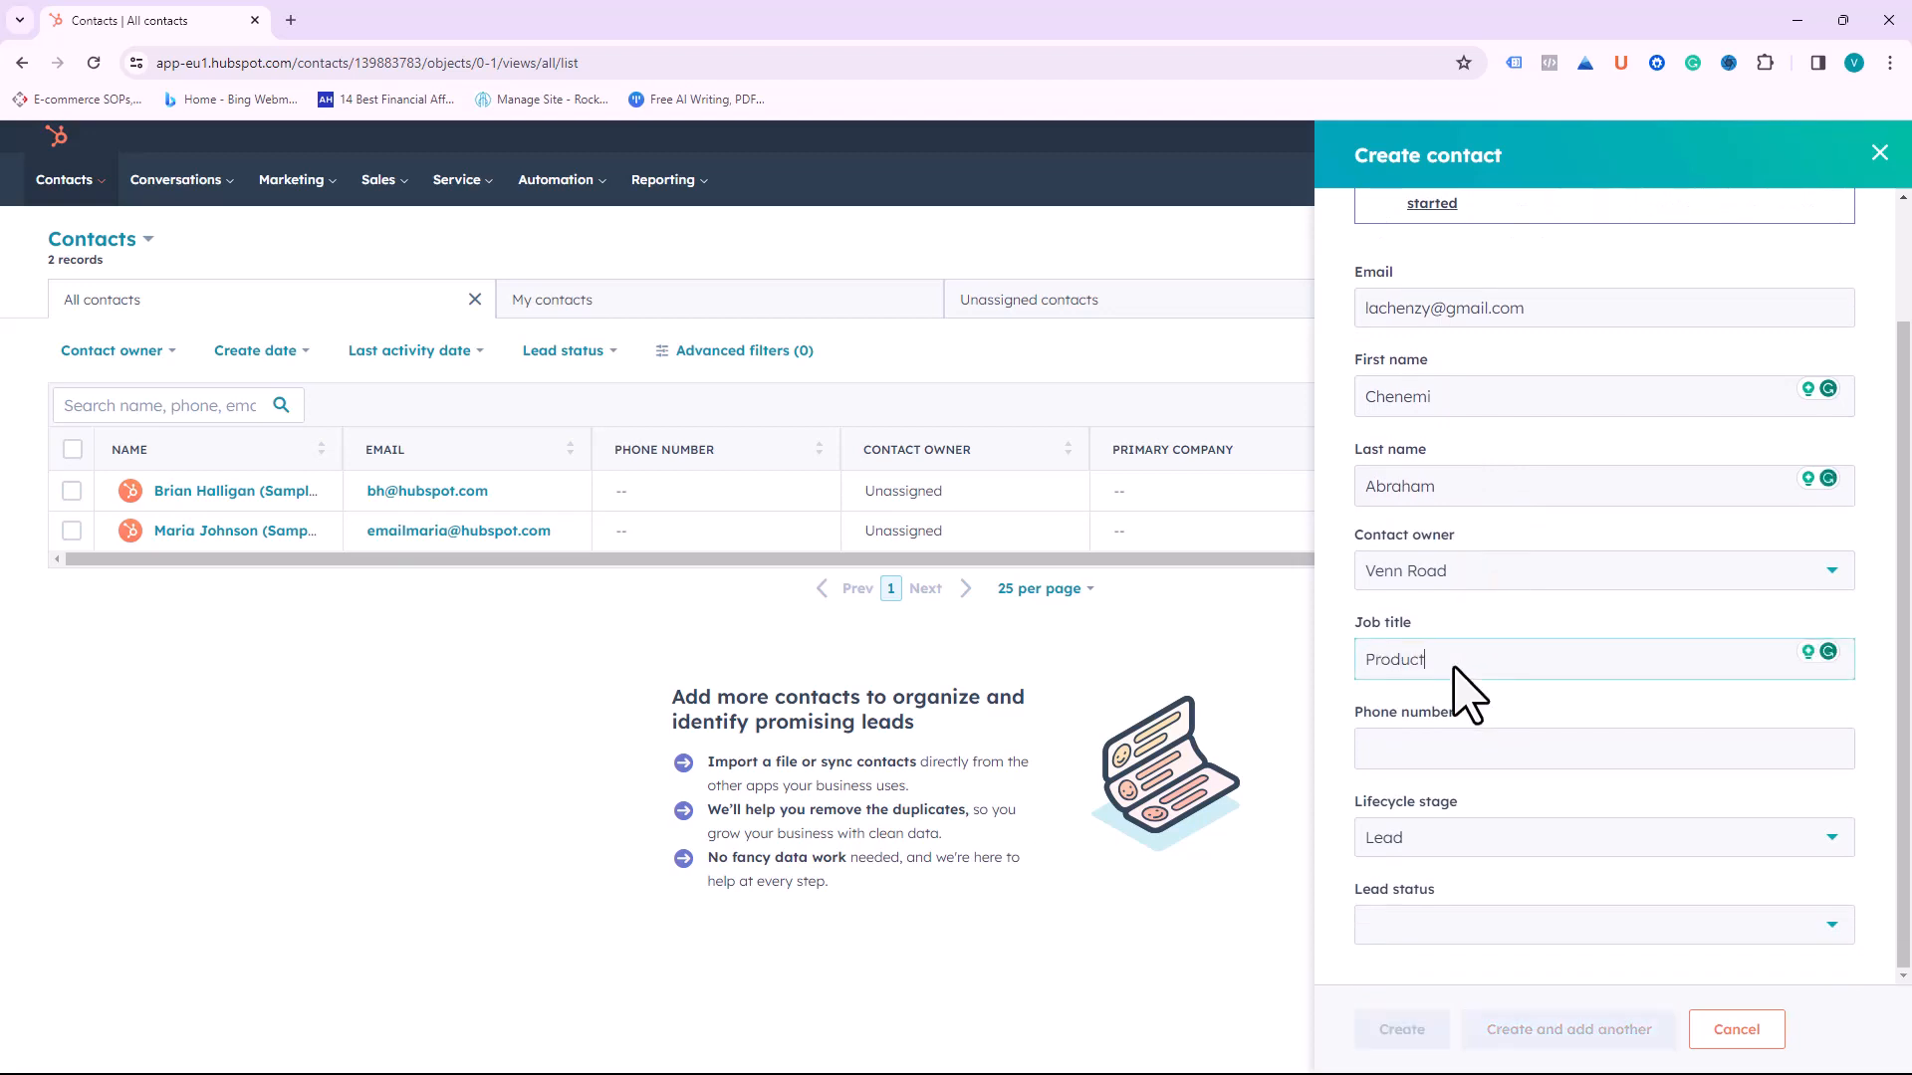
text( Manager)
Step: Add the contact's phone number using the United Kingdom +44 country code
click(1470, 758)
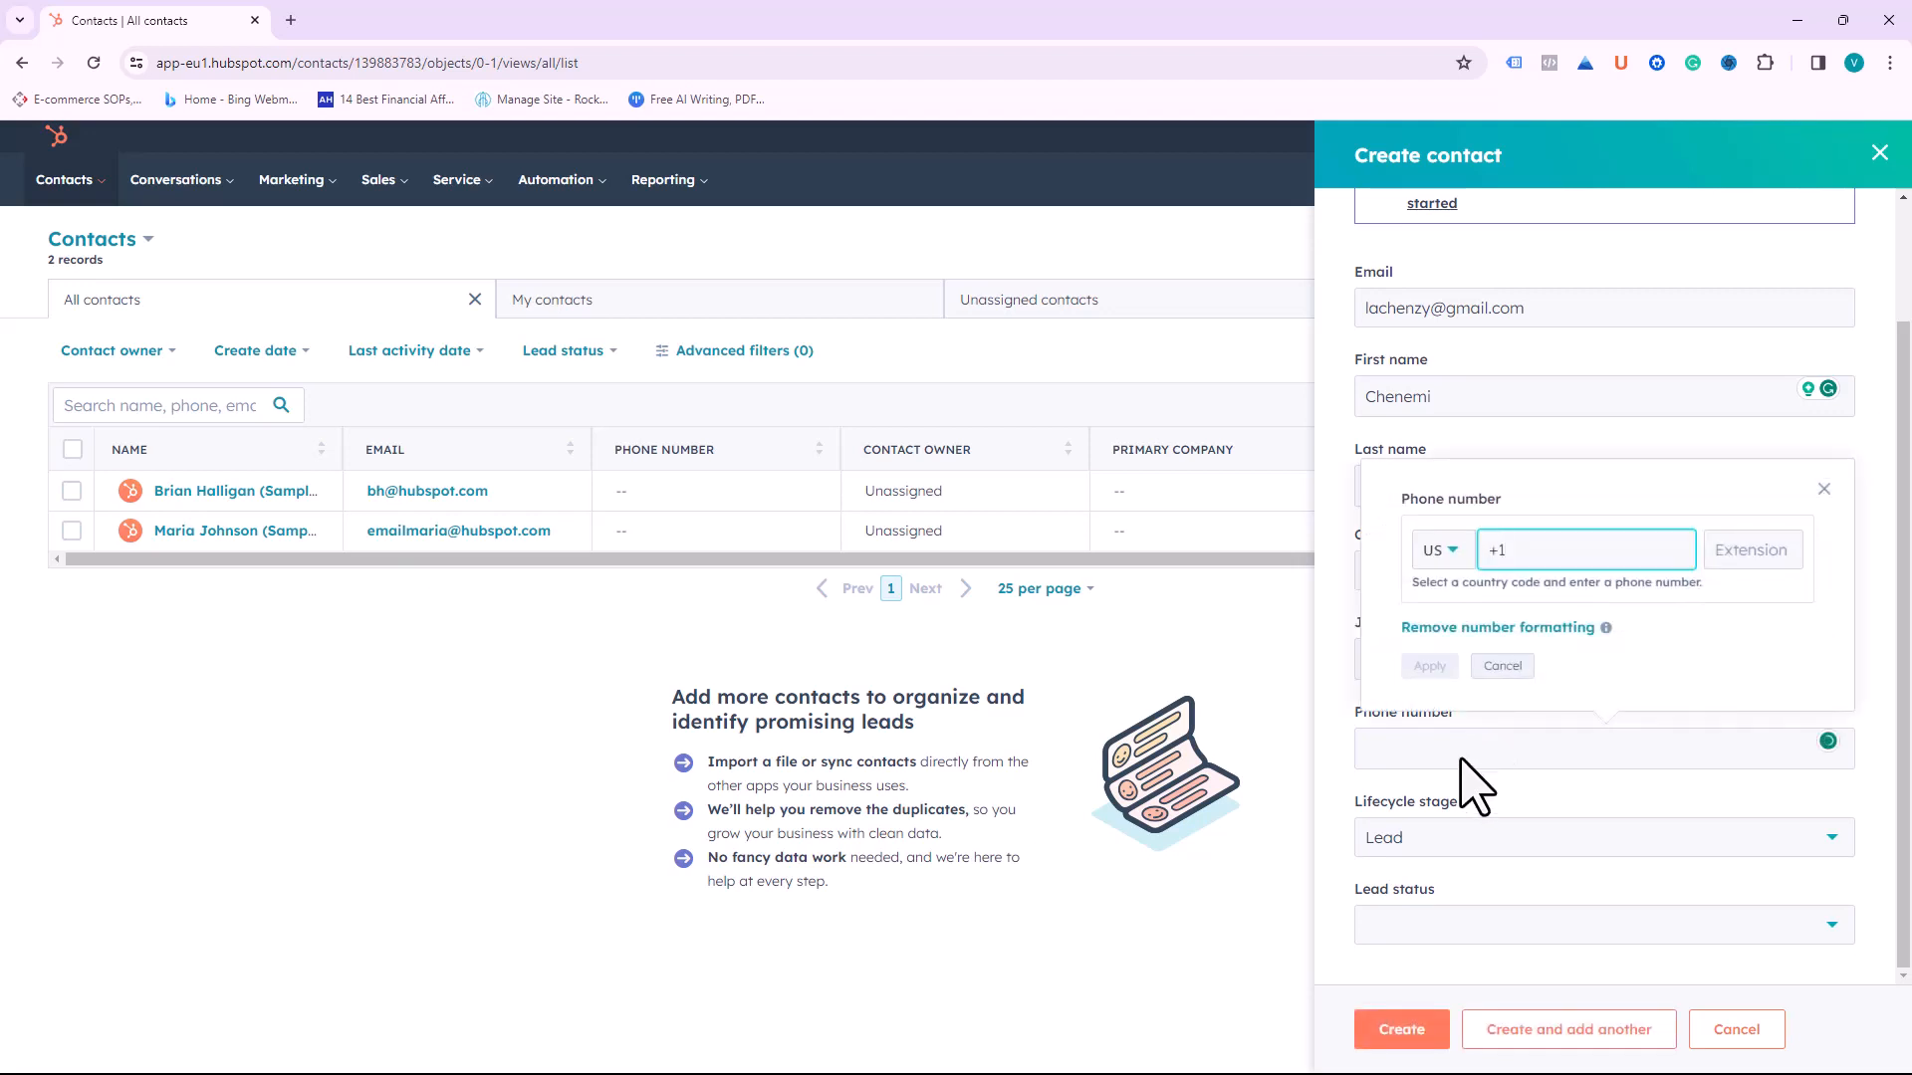
click(1449, 550)
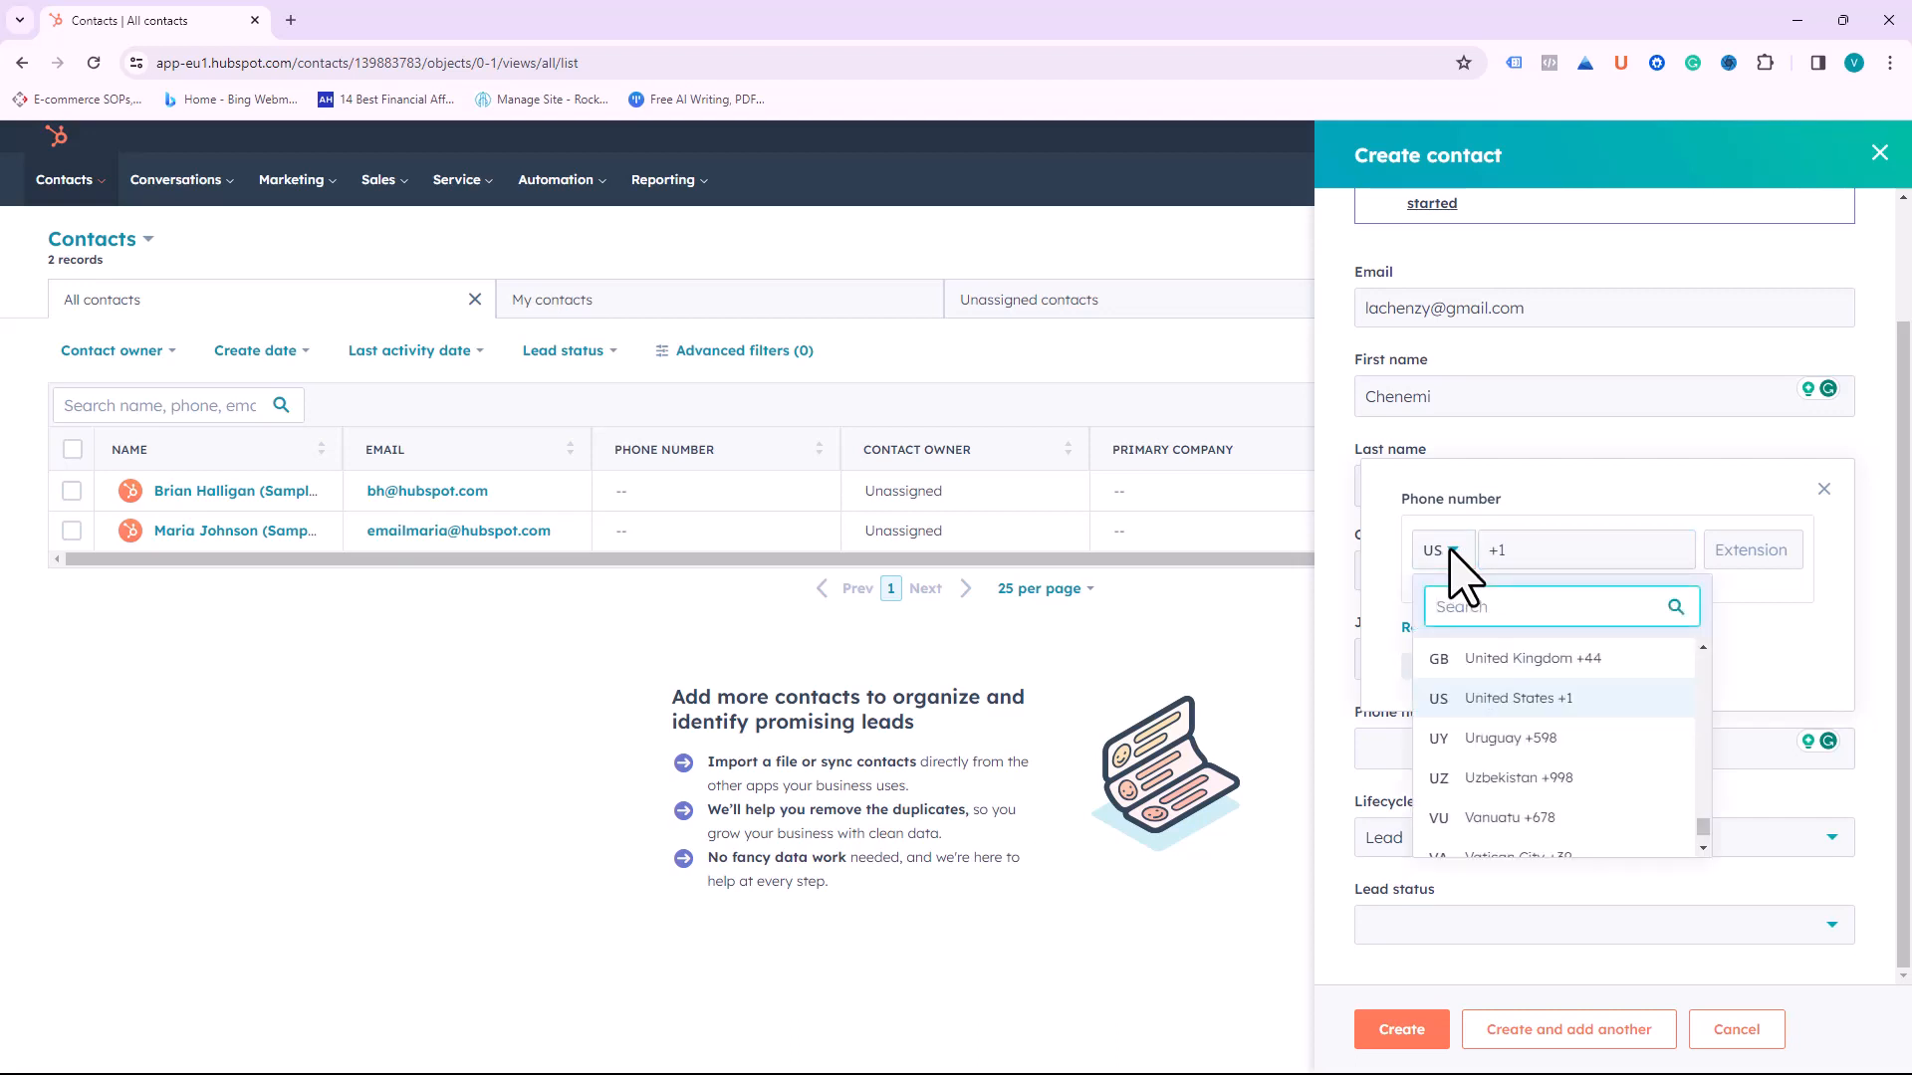
click(1502, 662)
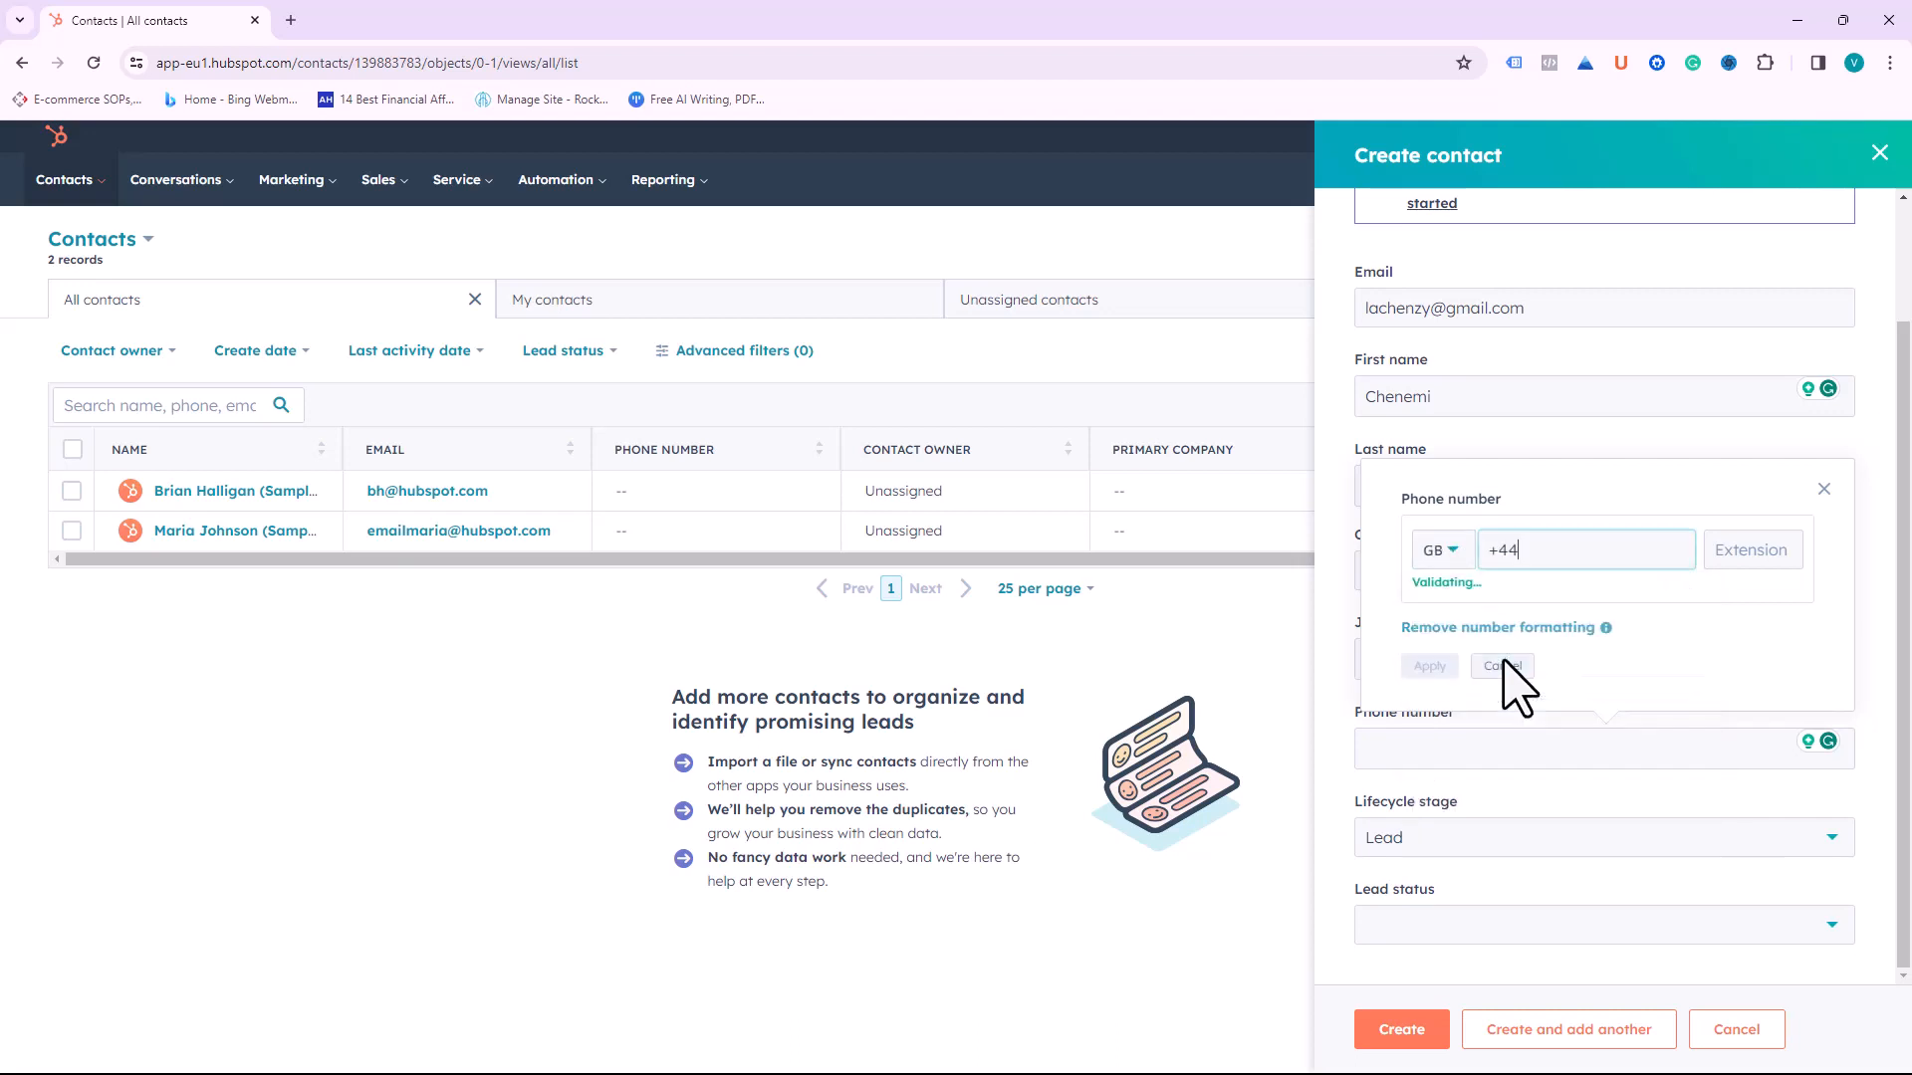
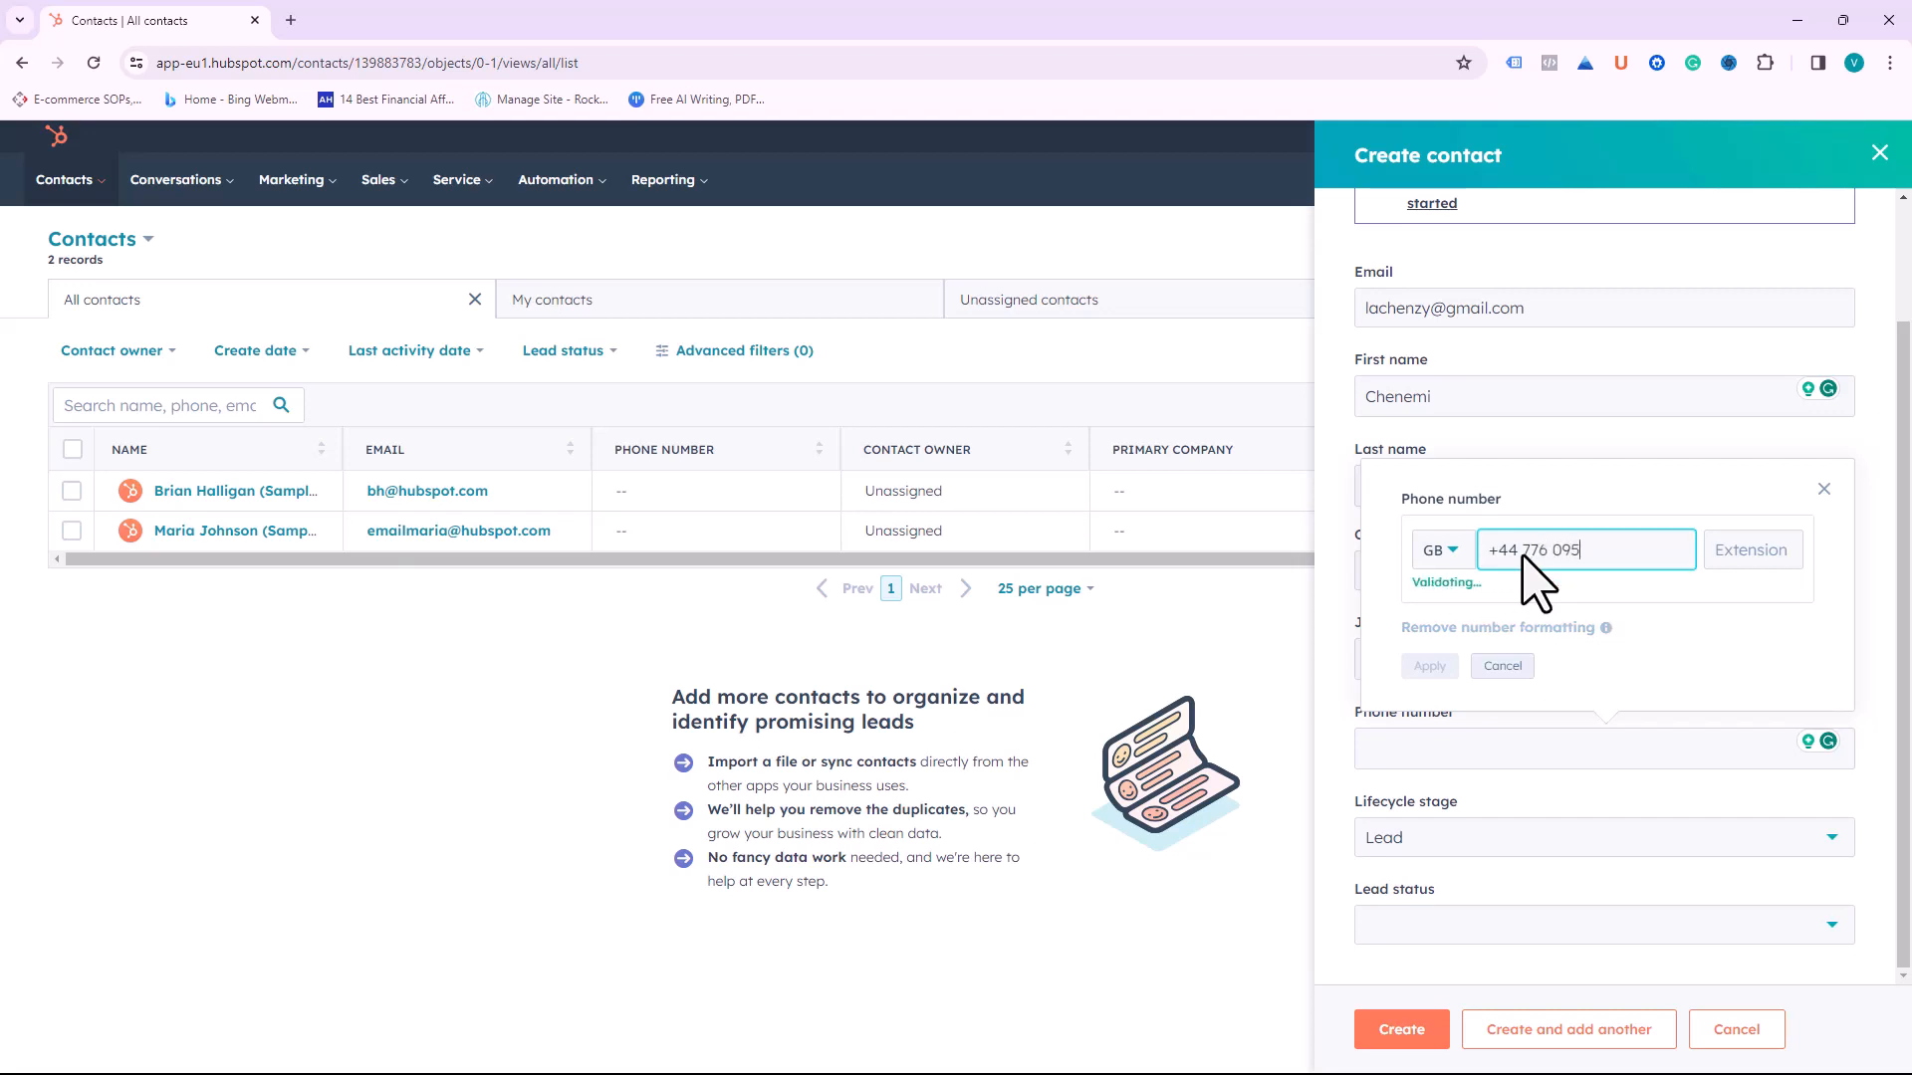
click(1434, 667)
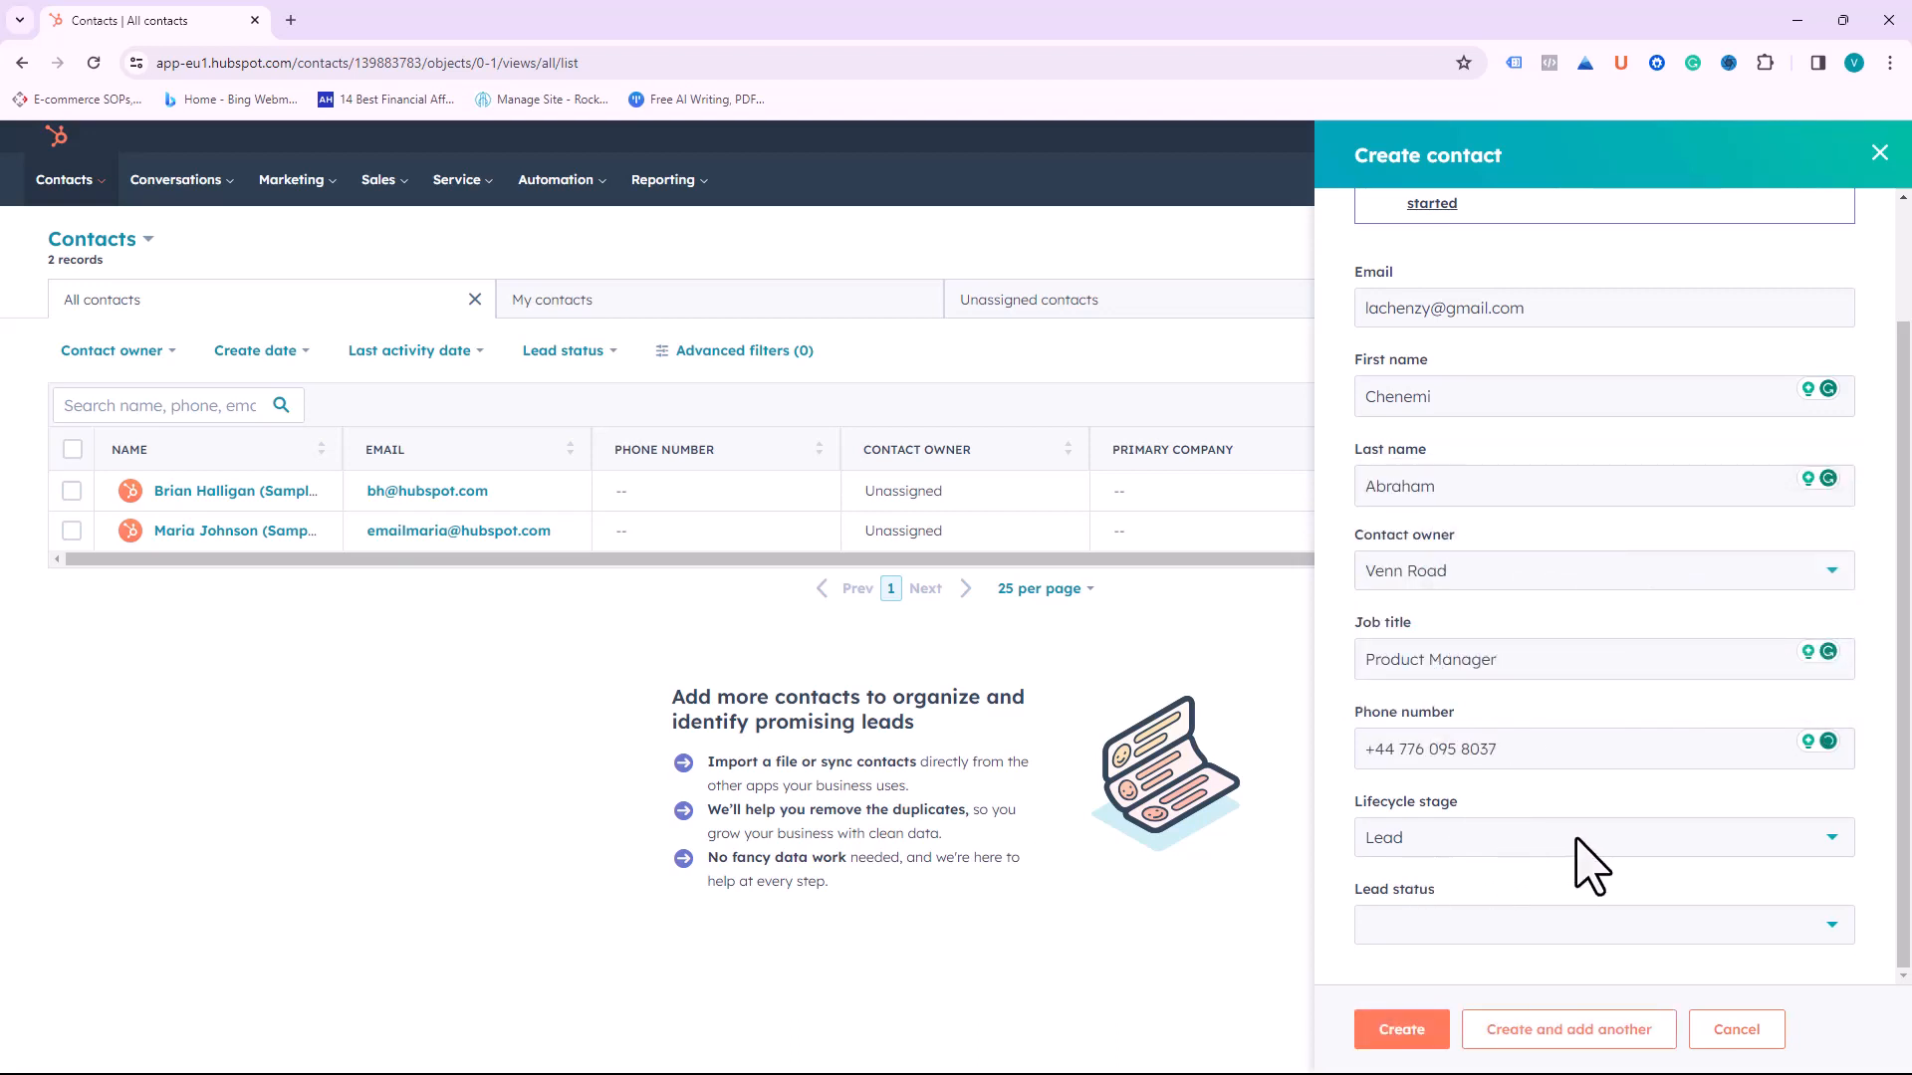
Step: Leave the contact's lifecycle stage set to Lead
click(1804, 844)
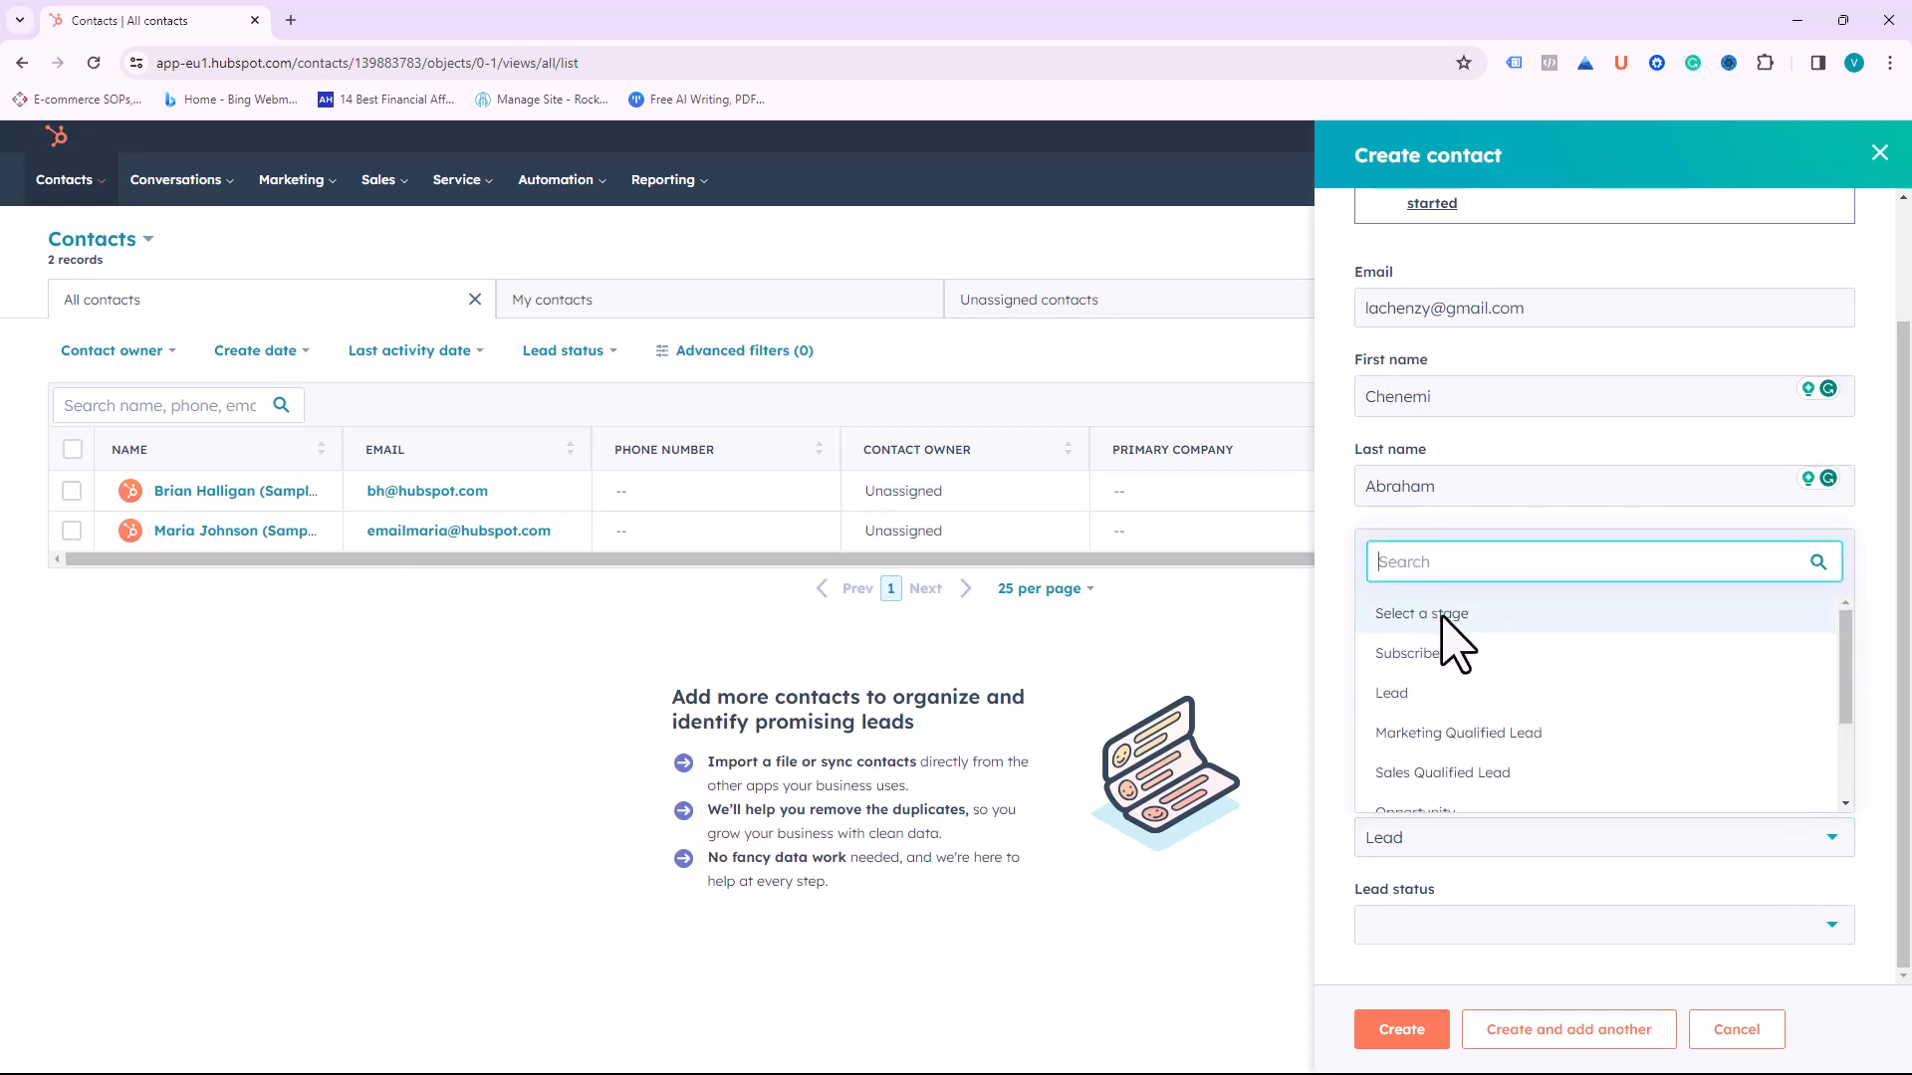
scroll(1435, 695, down, 1)
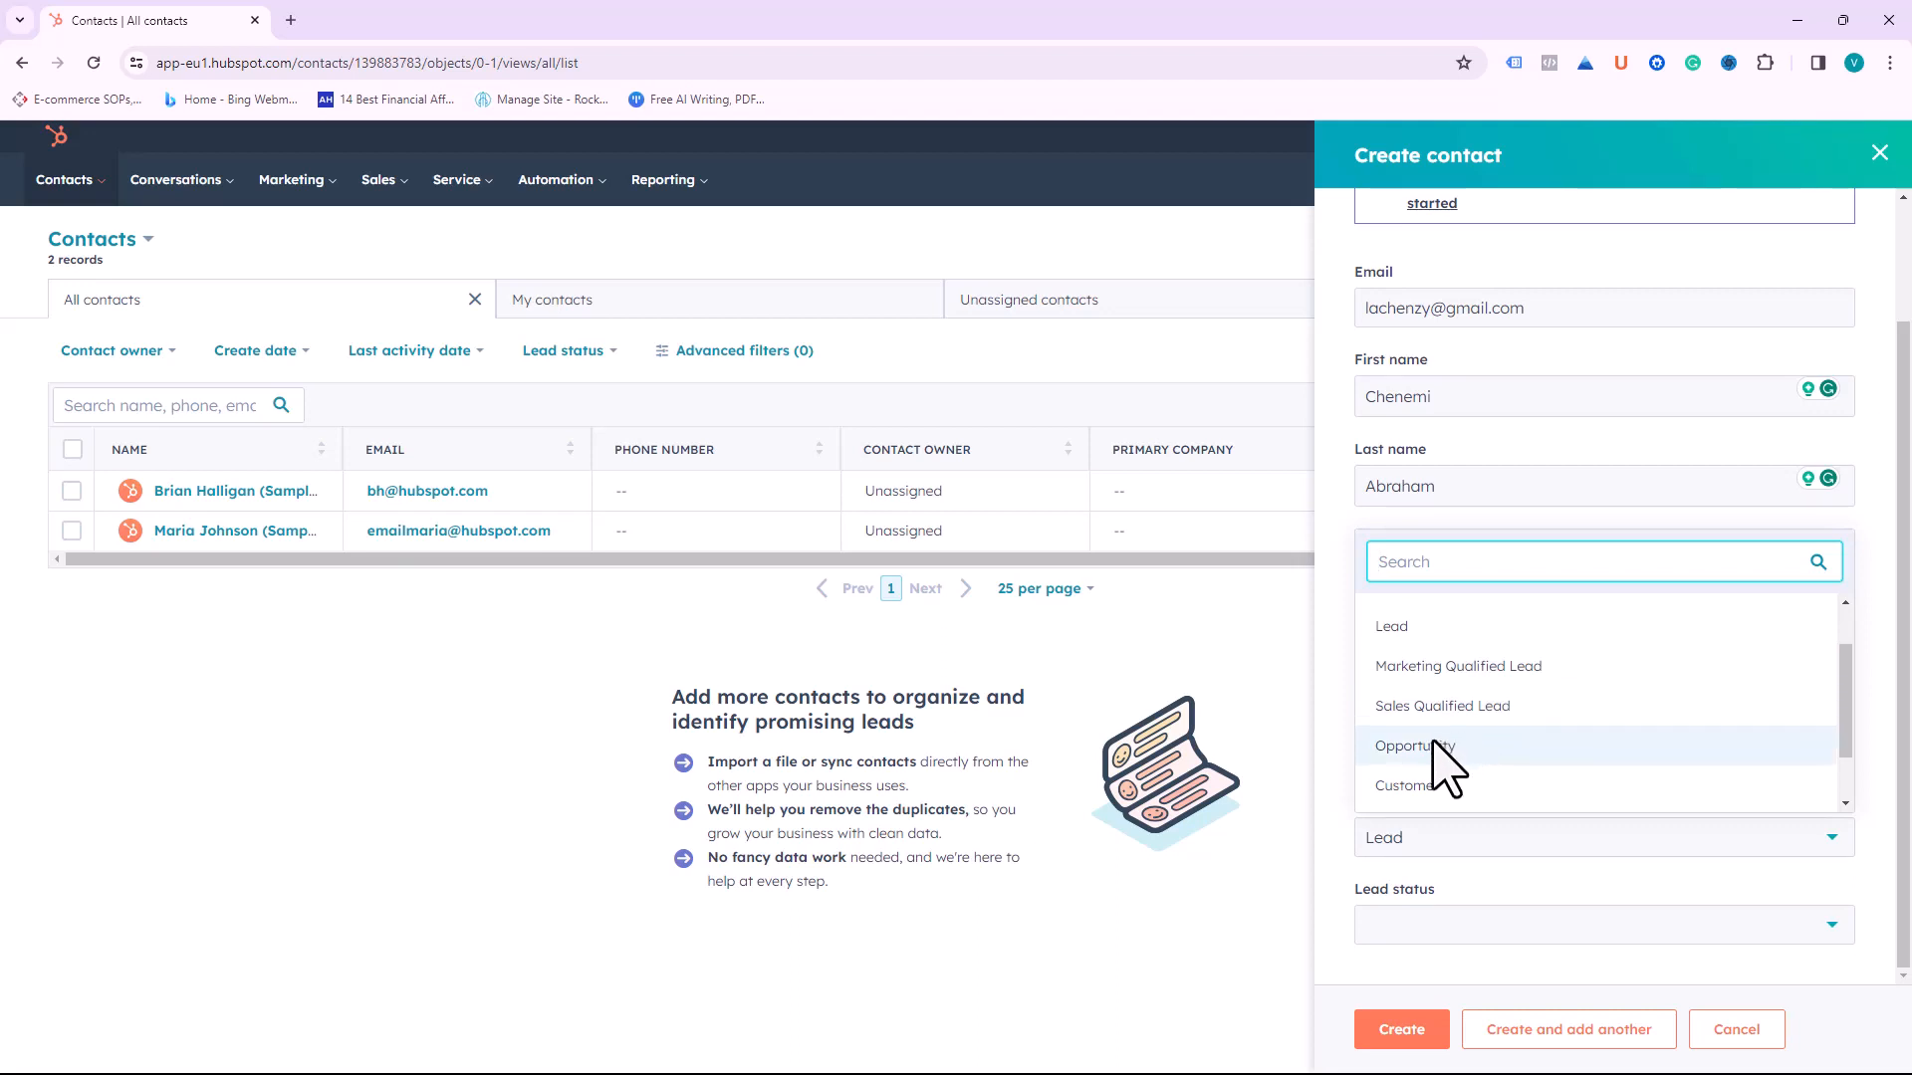
scroll(1446, 772, down, 1)
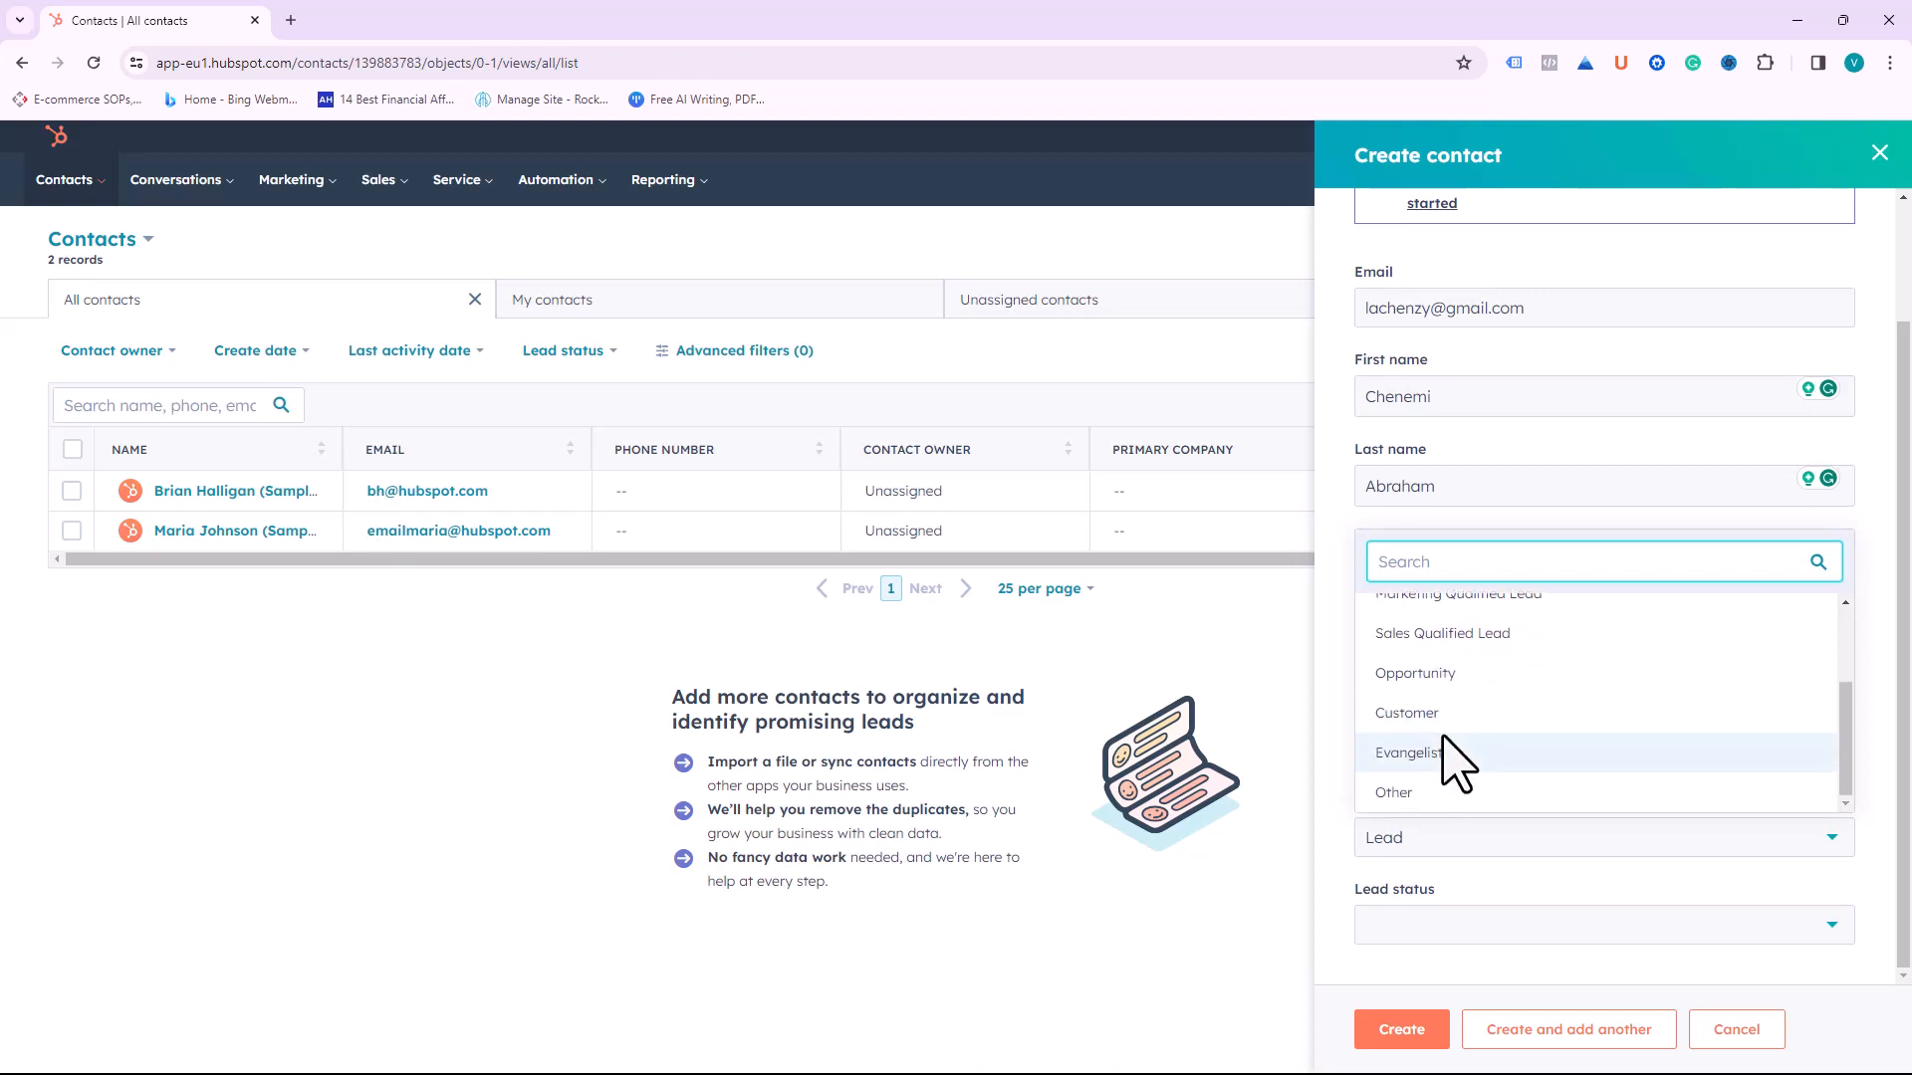
scroll(1469, 782, up, 2)
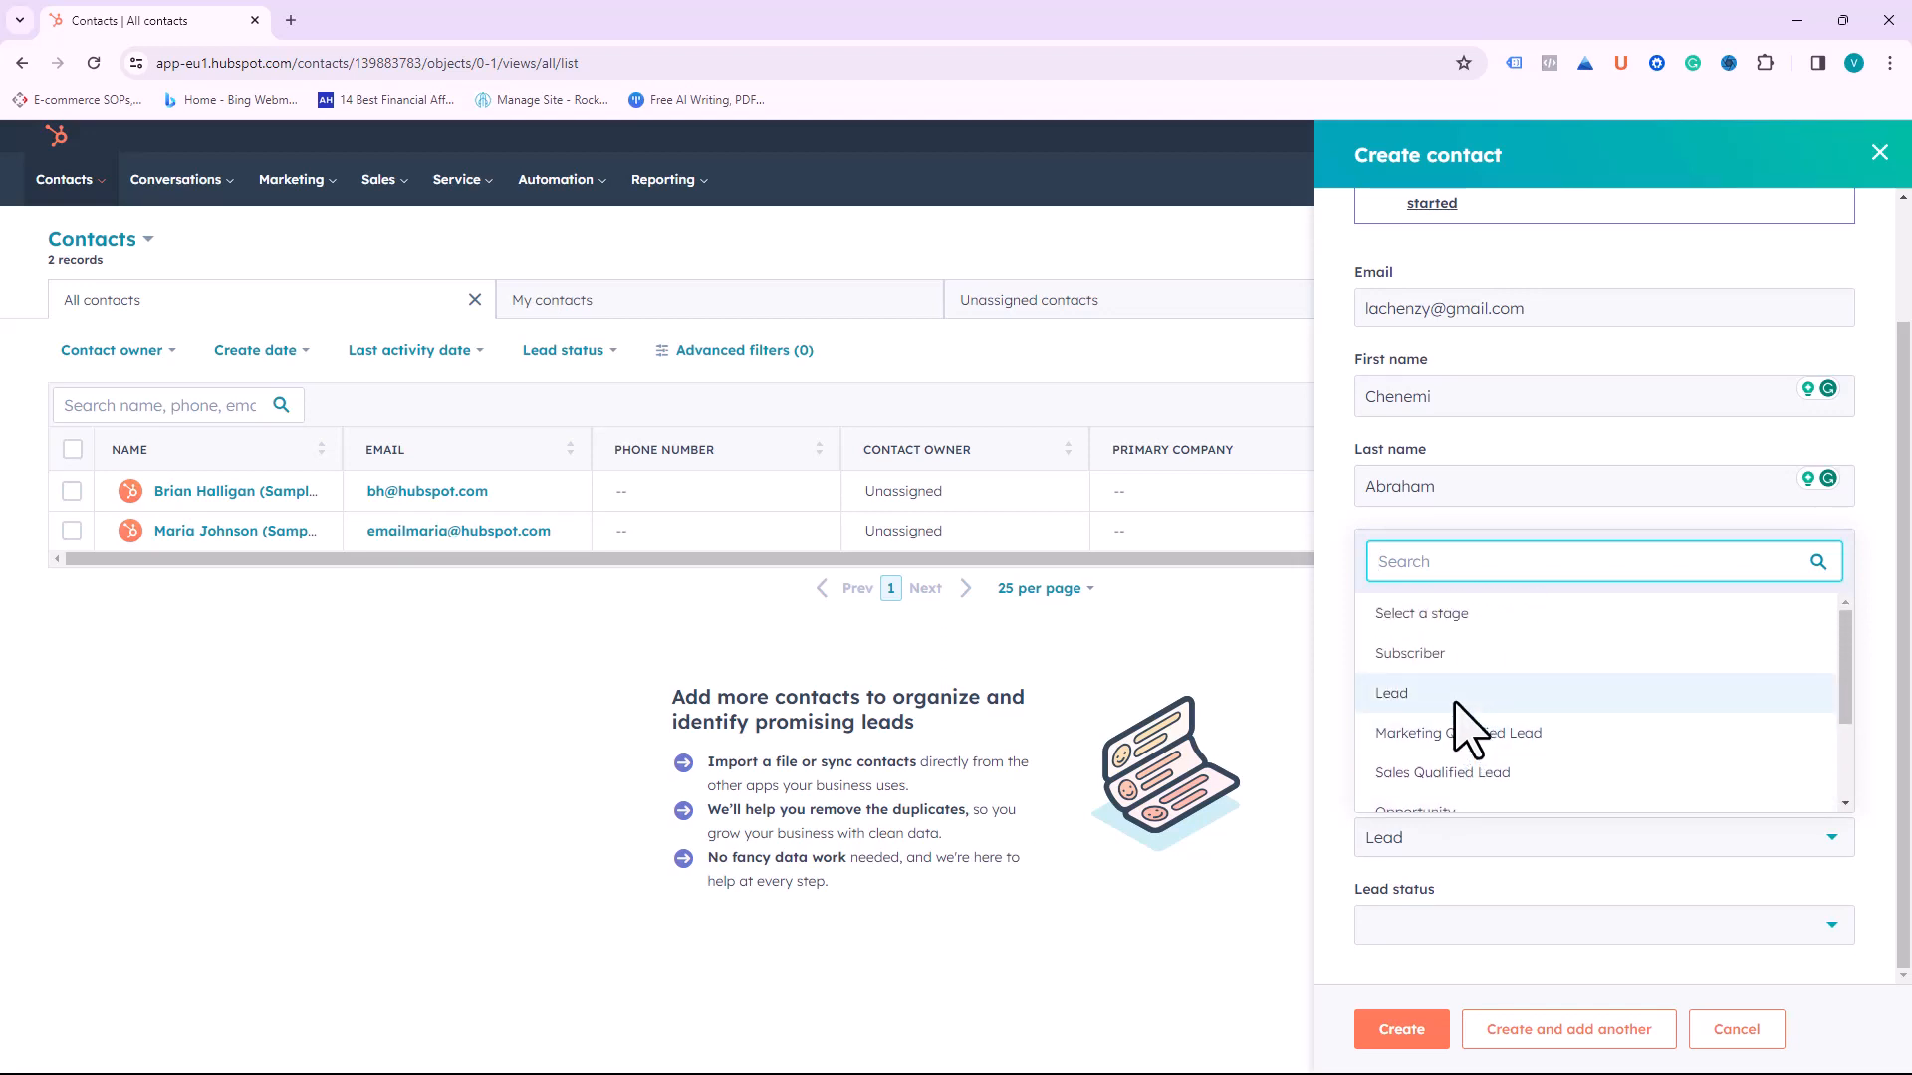
click(1456, 699)
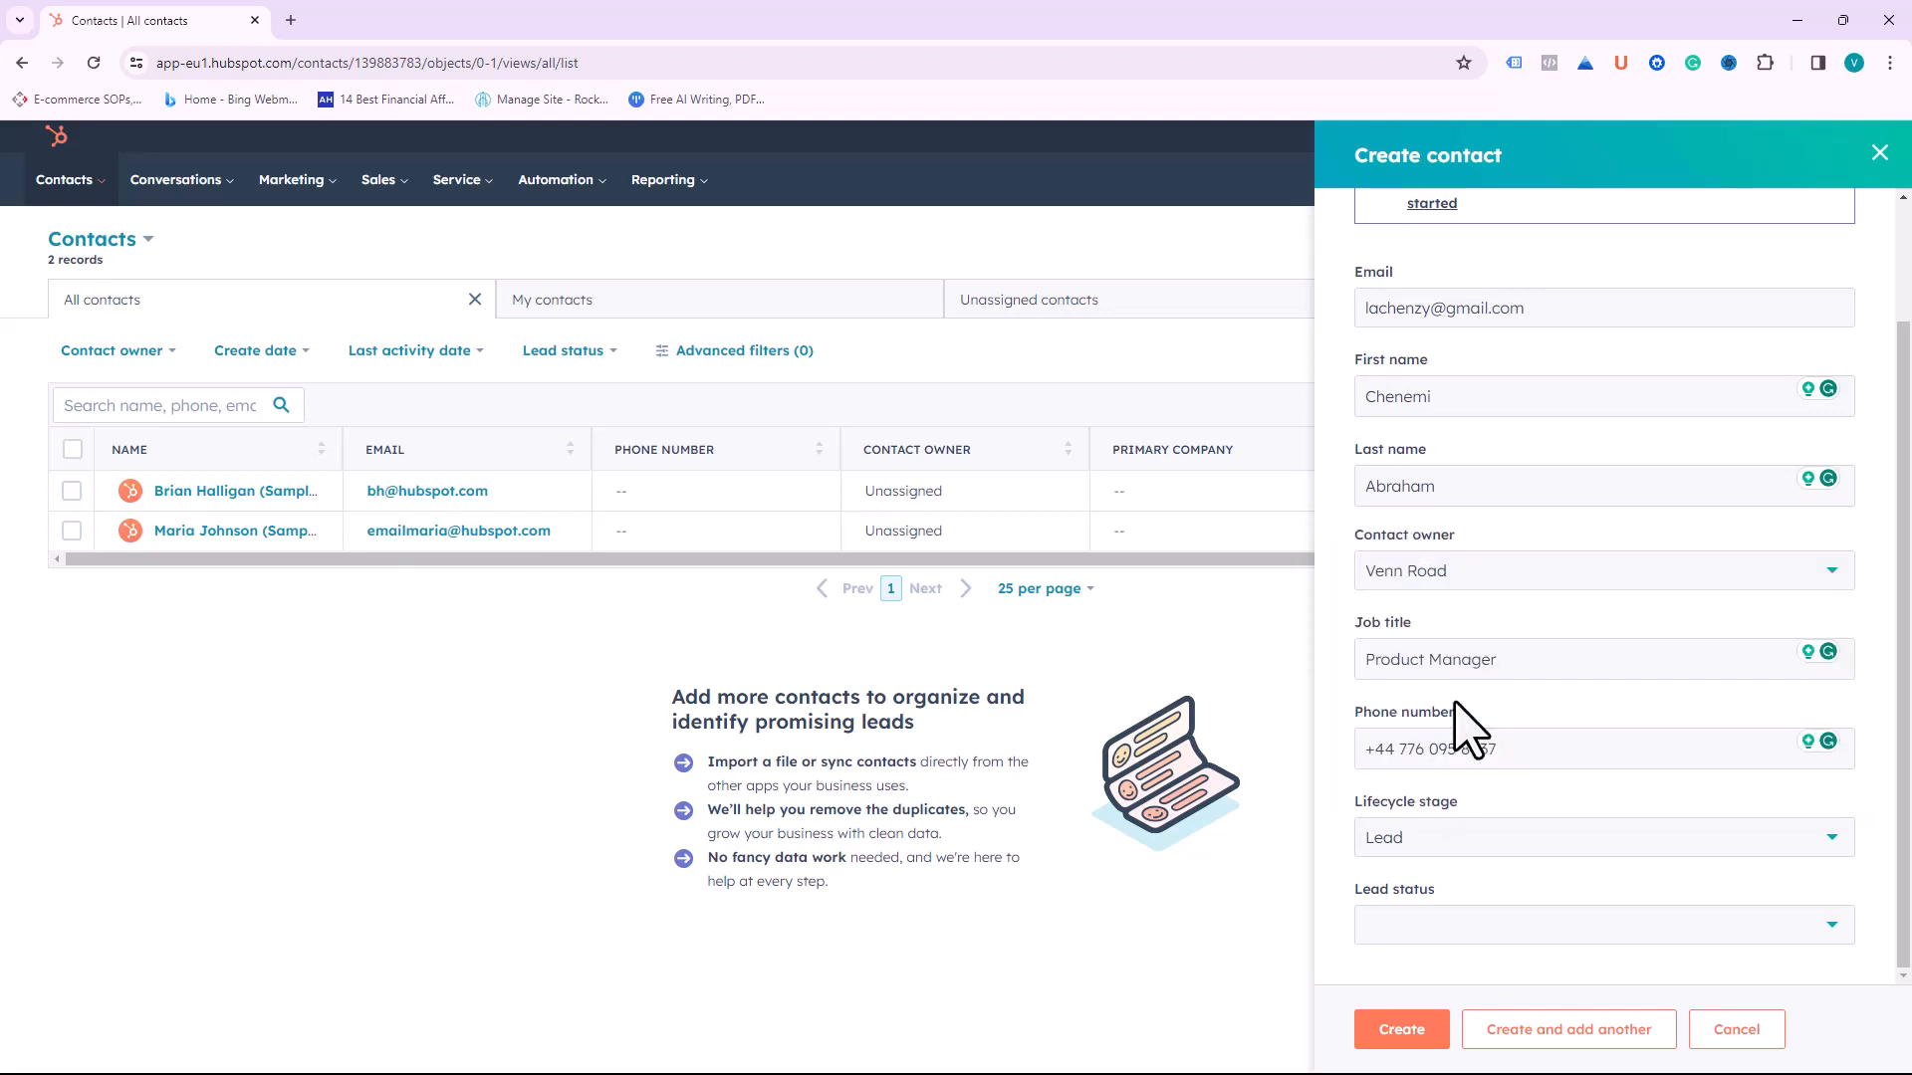
Step: Set the lead status to New and create the contact
click(1642, 920)
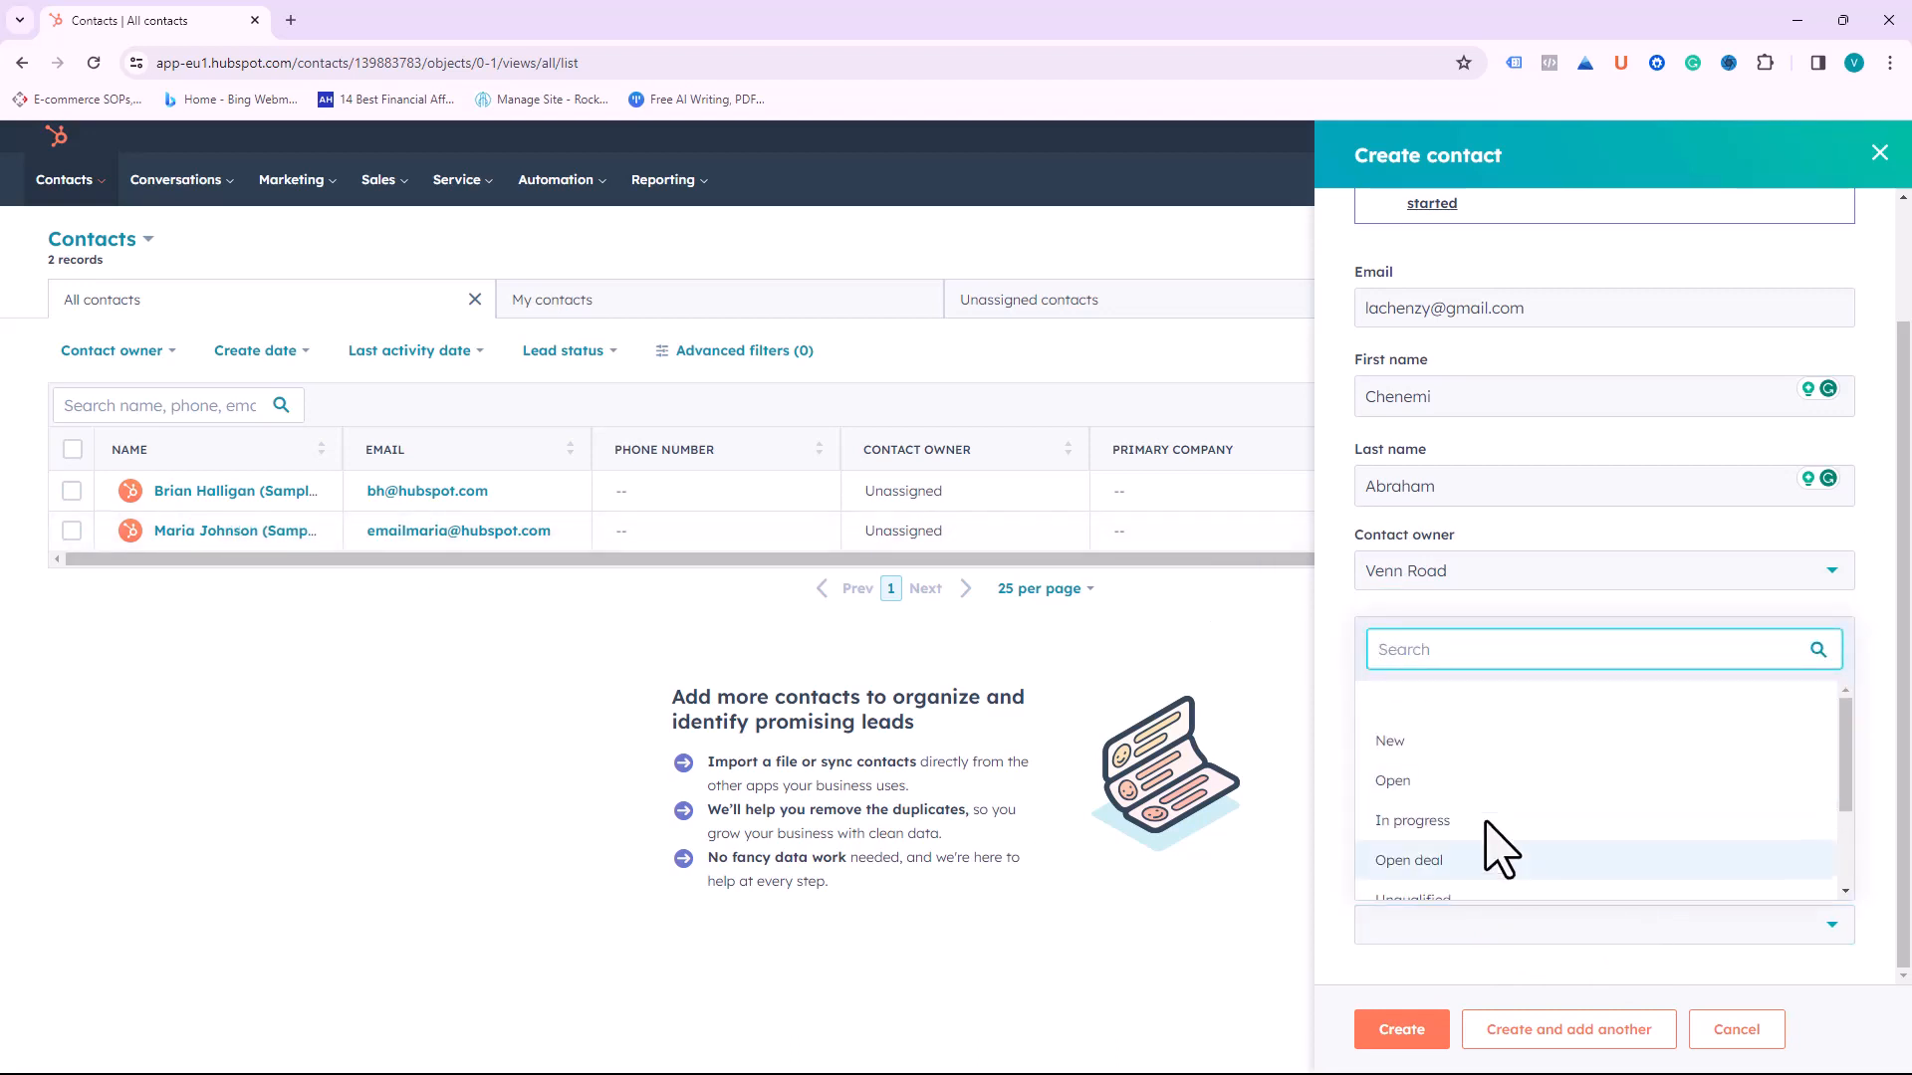
scroll(1442, 787, down, 1)
scroll(1444, 796, down, 2)
scroll(1451, 811, up, 2)
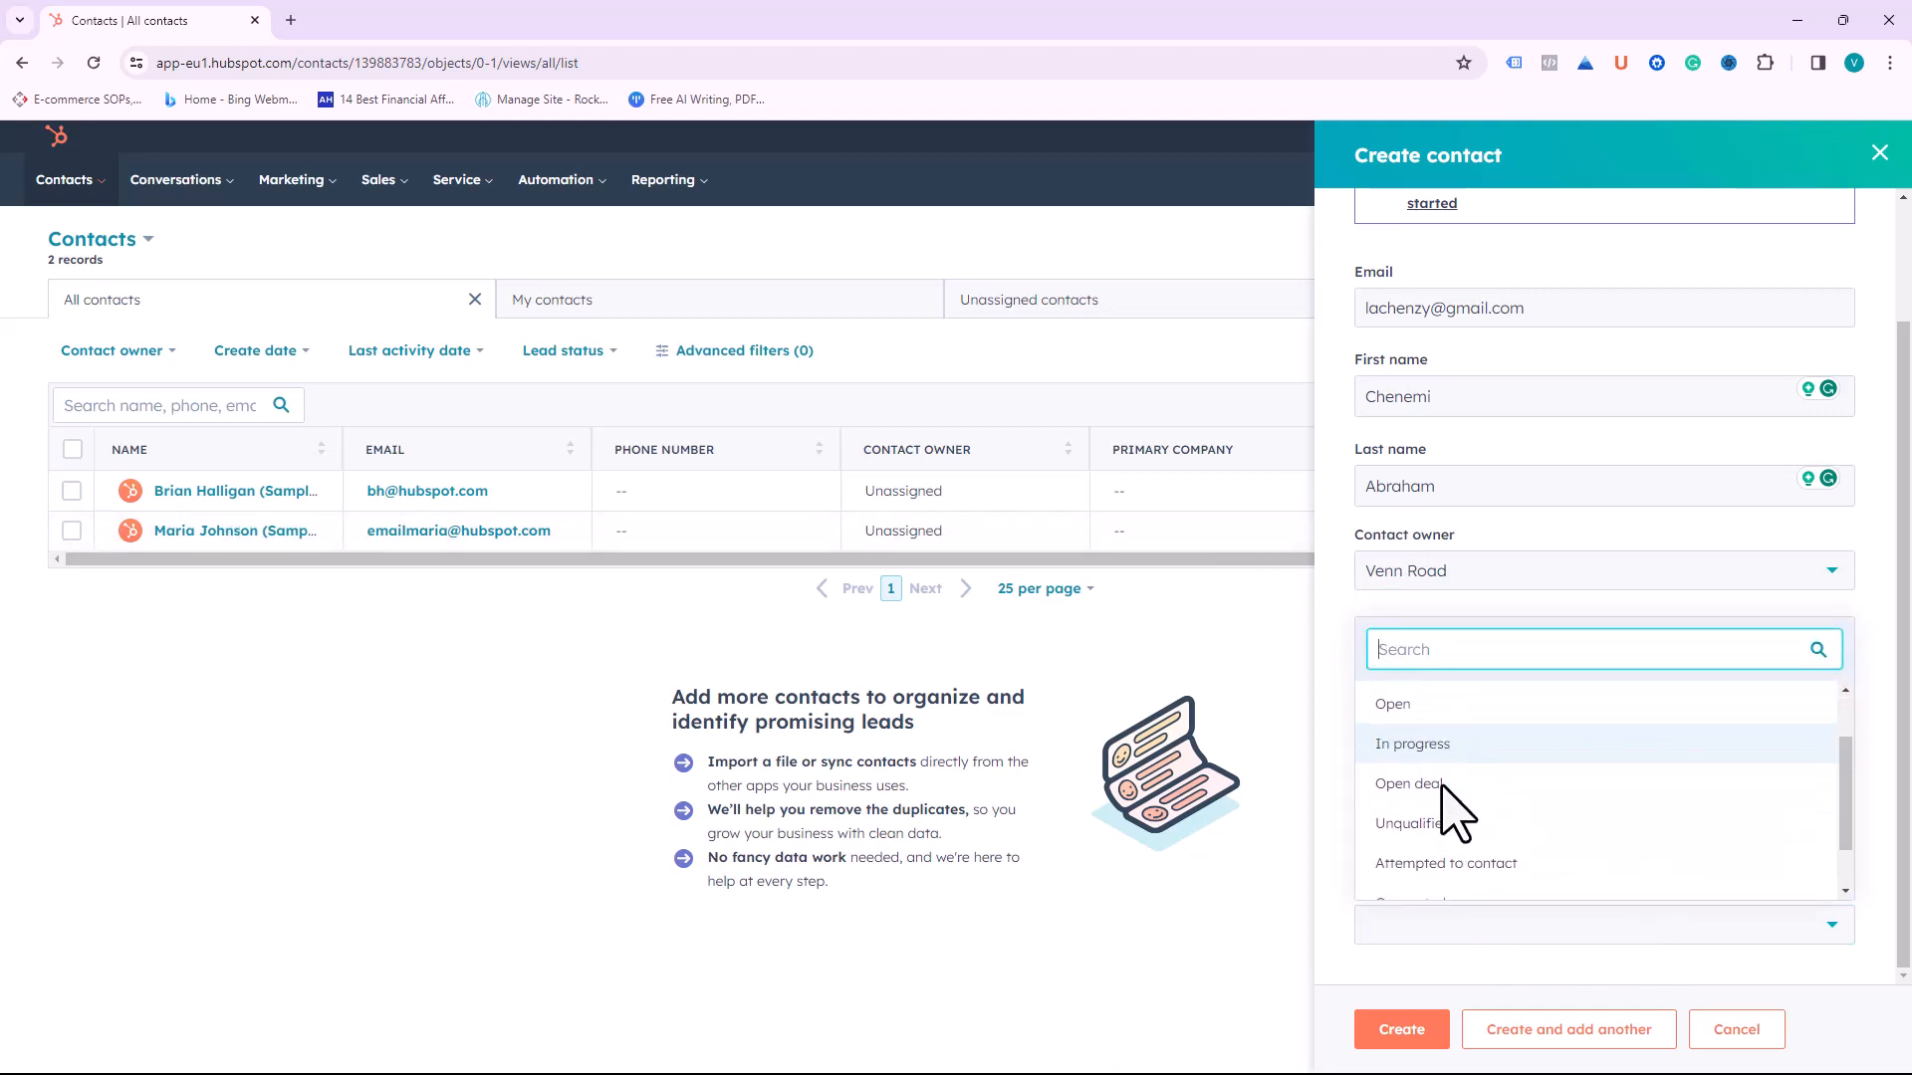
scroll(1458, 814, down, 1)
scroll(1466, 821, down, 1)
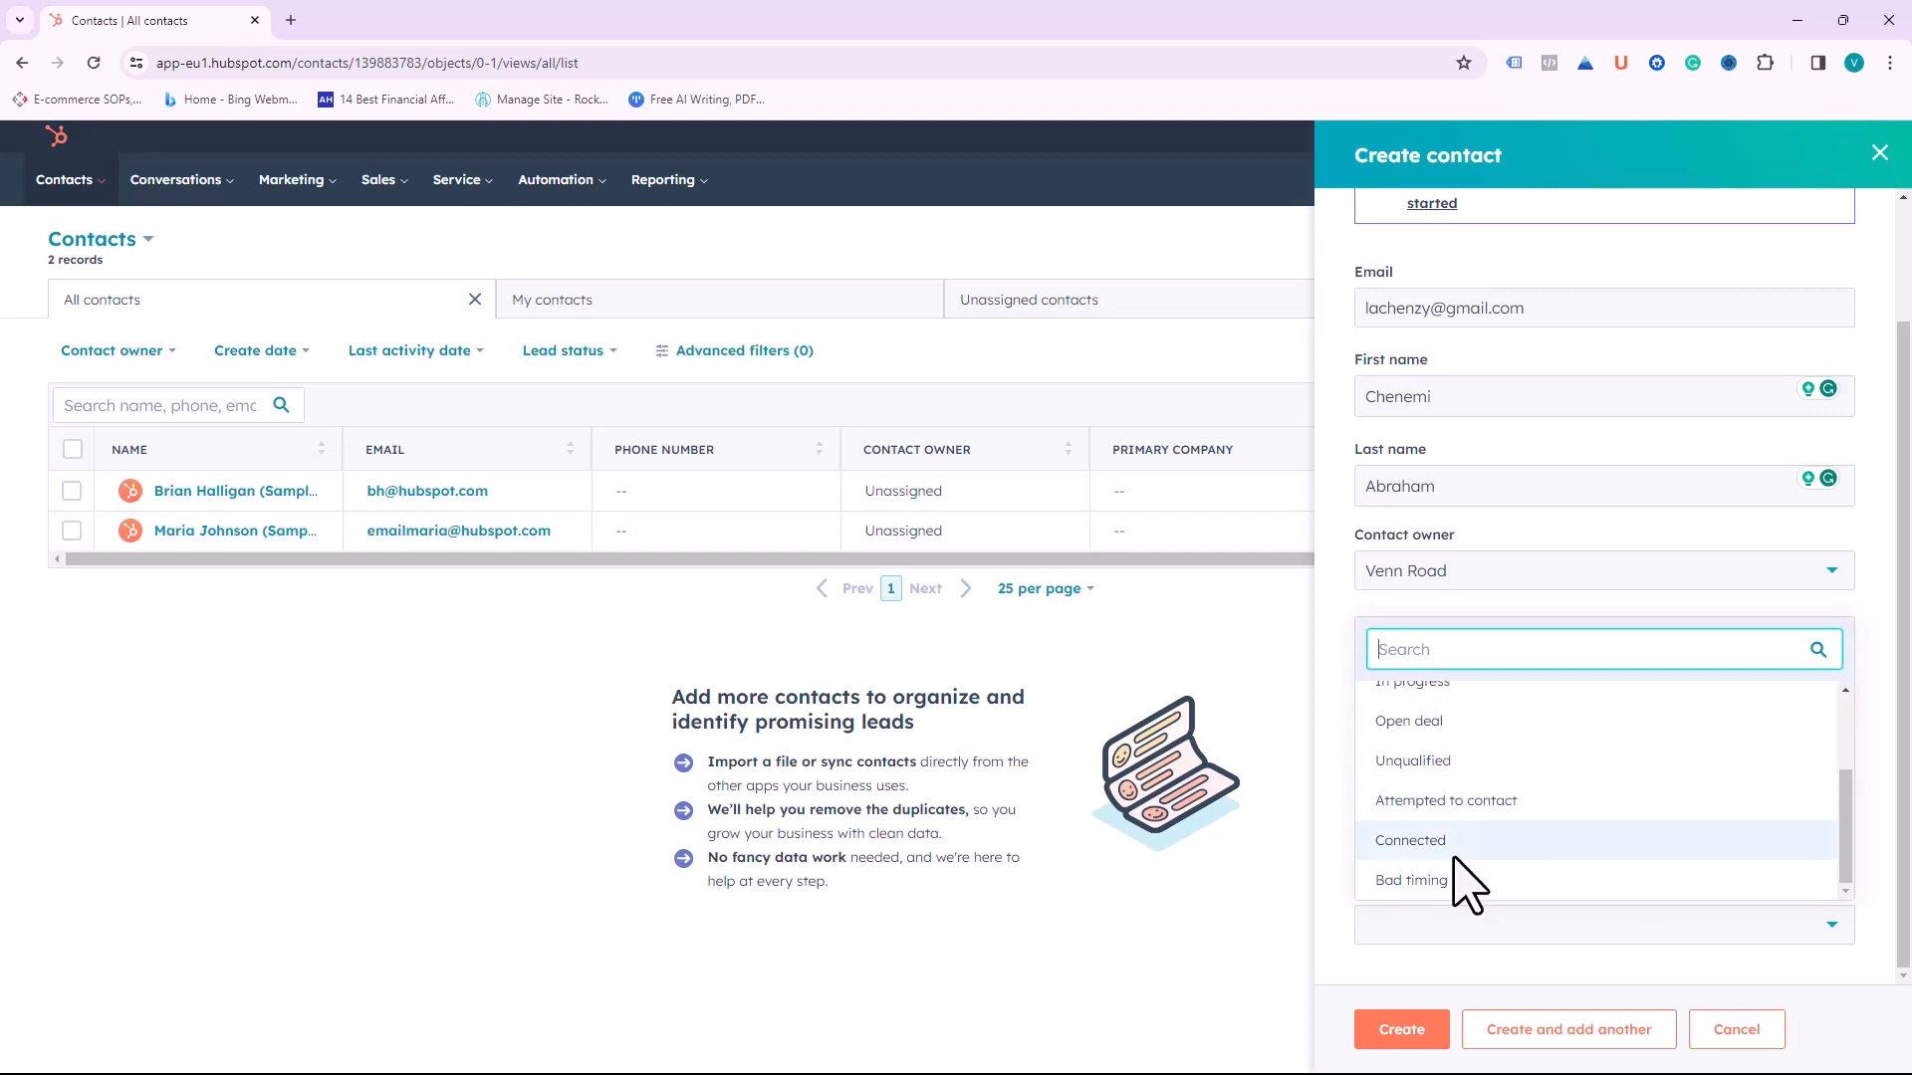
scroll(1454, 836, up, 3)
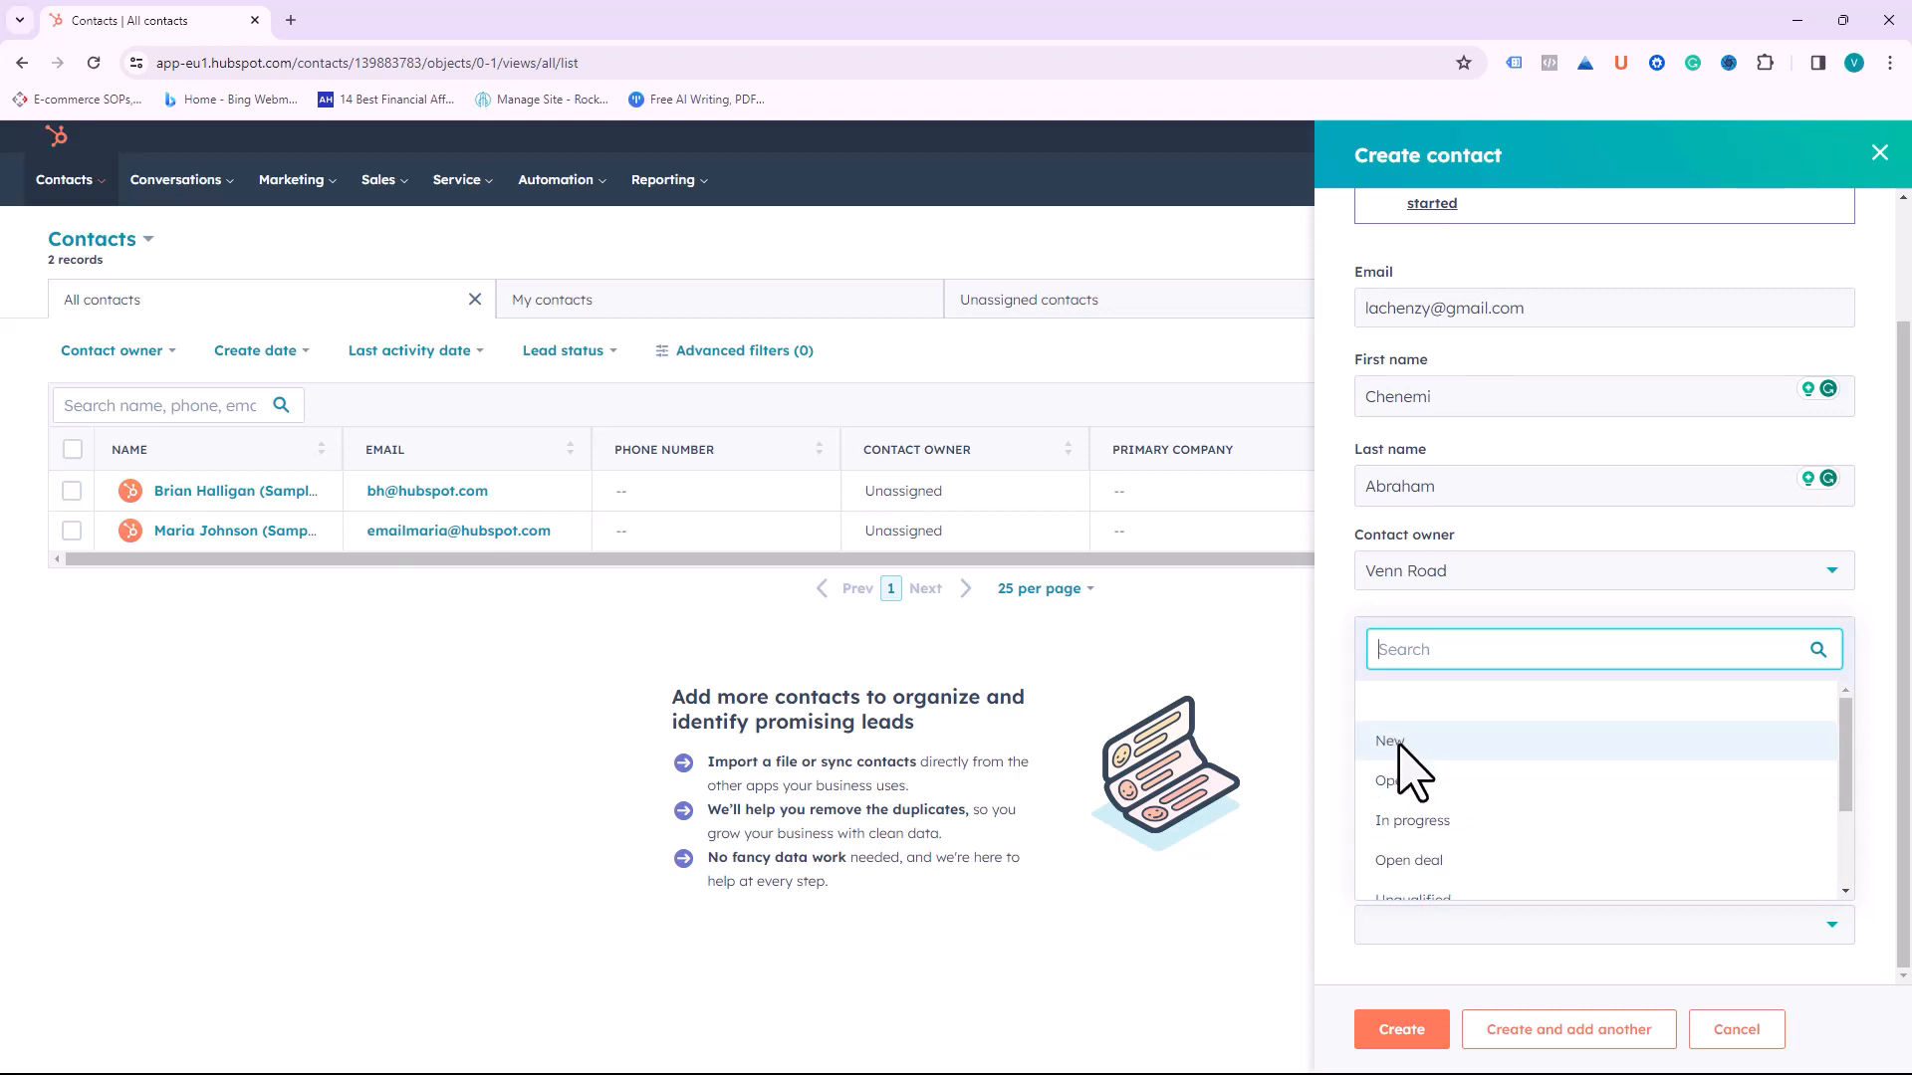
click(1419, 745)
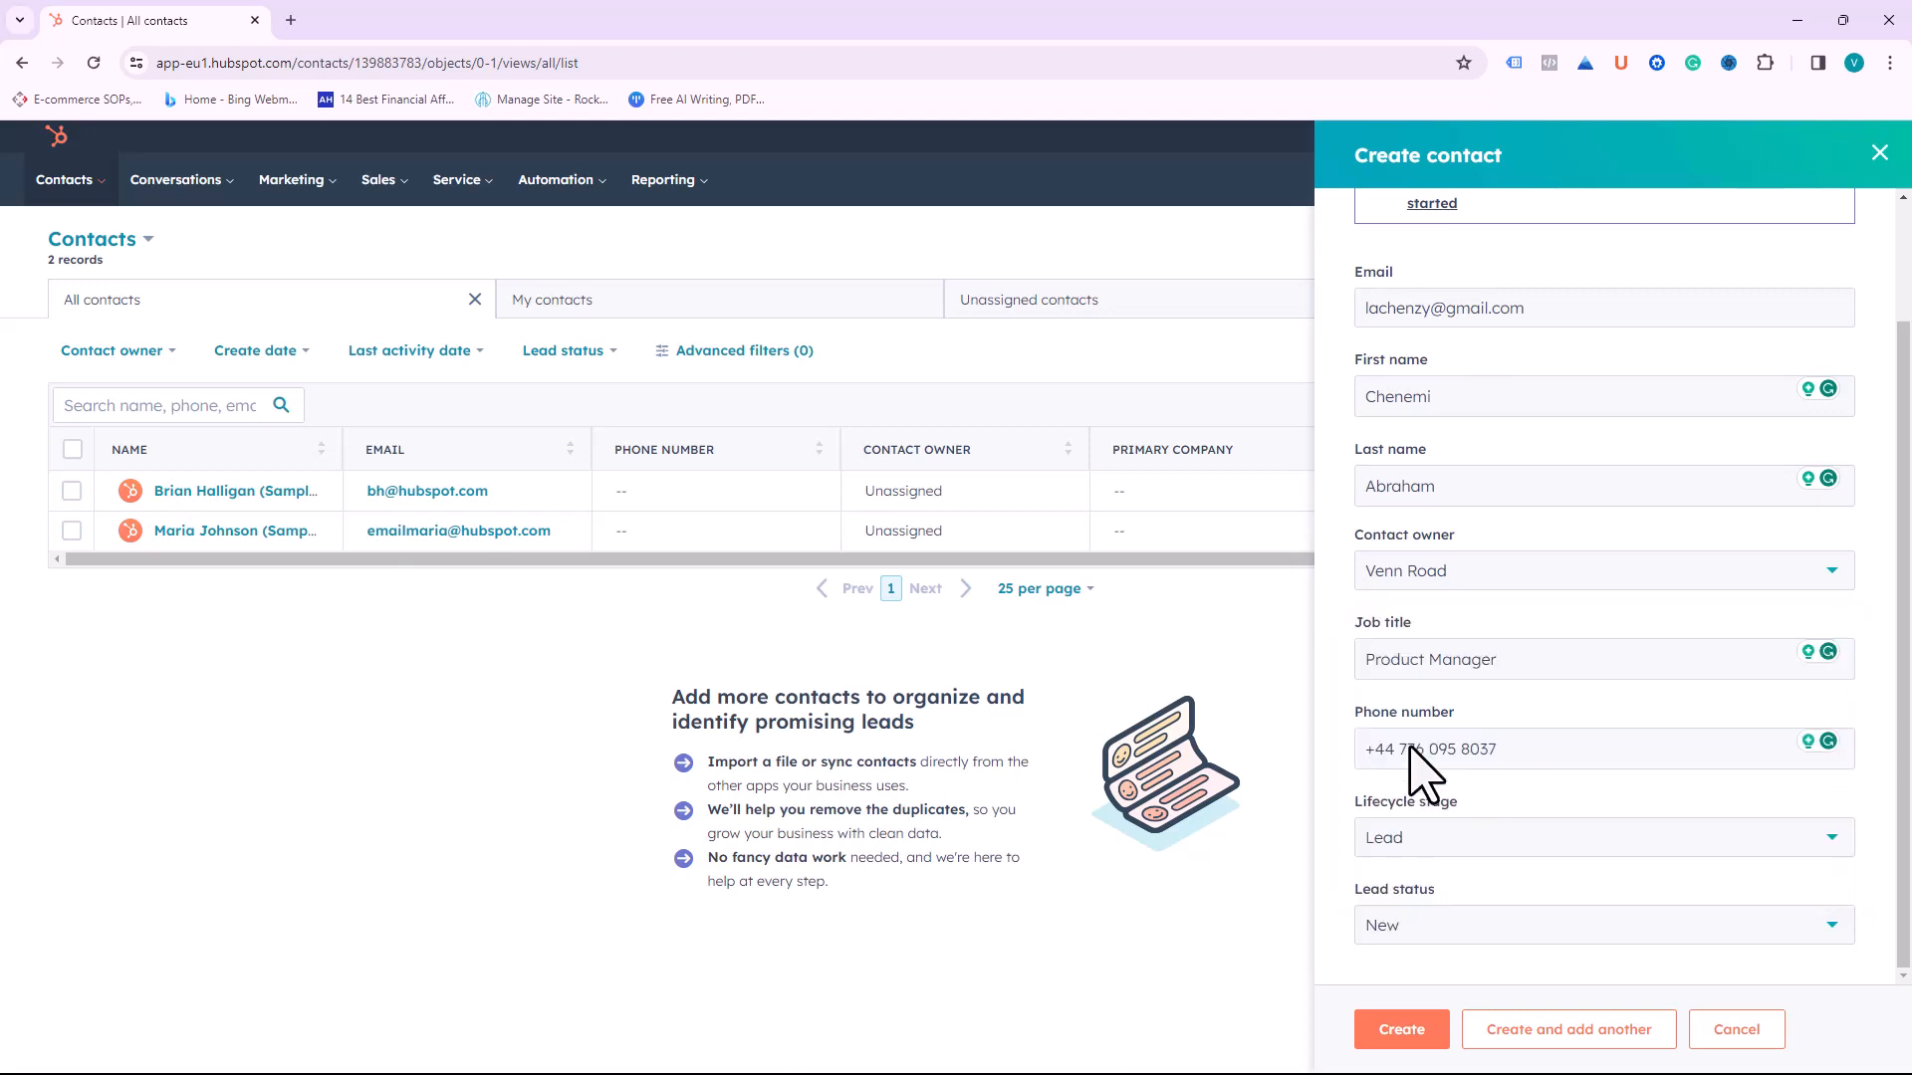
click(1404, 1028)
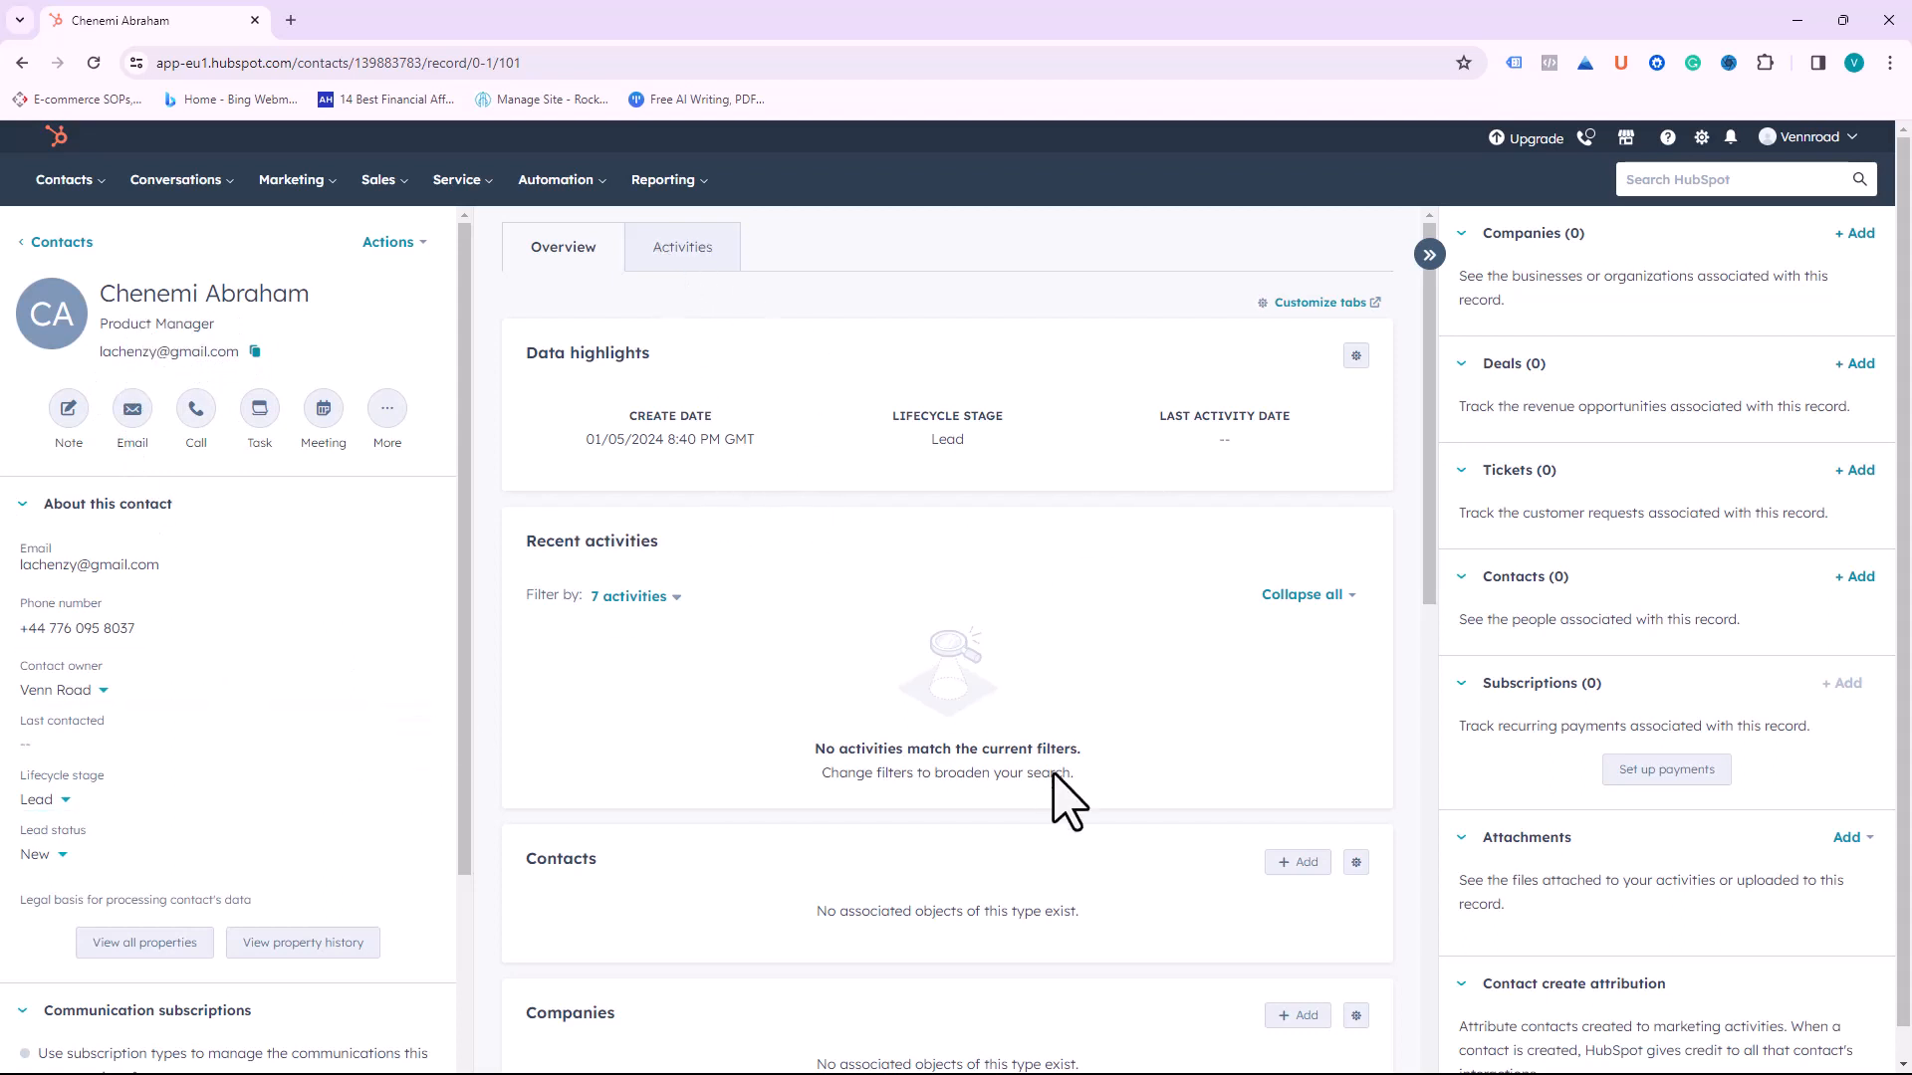
Step: Scroll through the new contact's Overview tab, which shows no associated records
scroll(1056, 847, down, 5)
scroll(299, 911, down, 3)
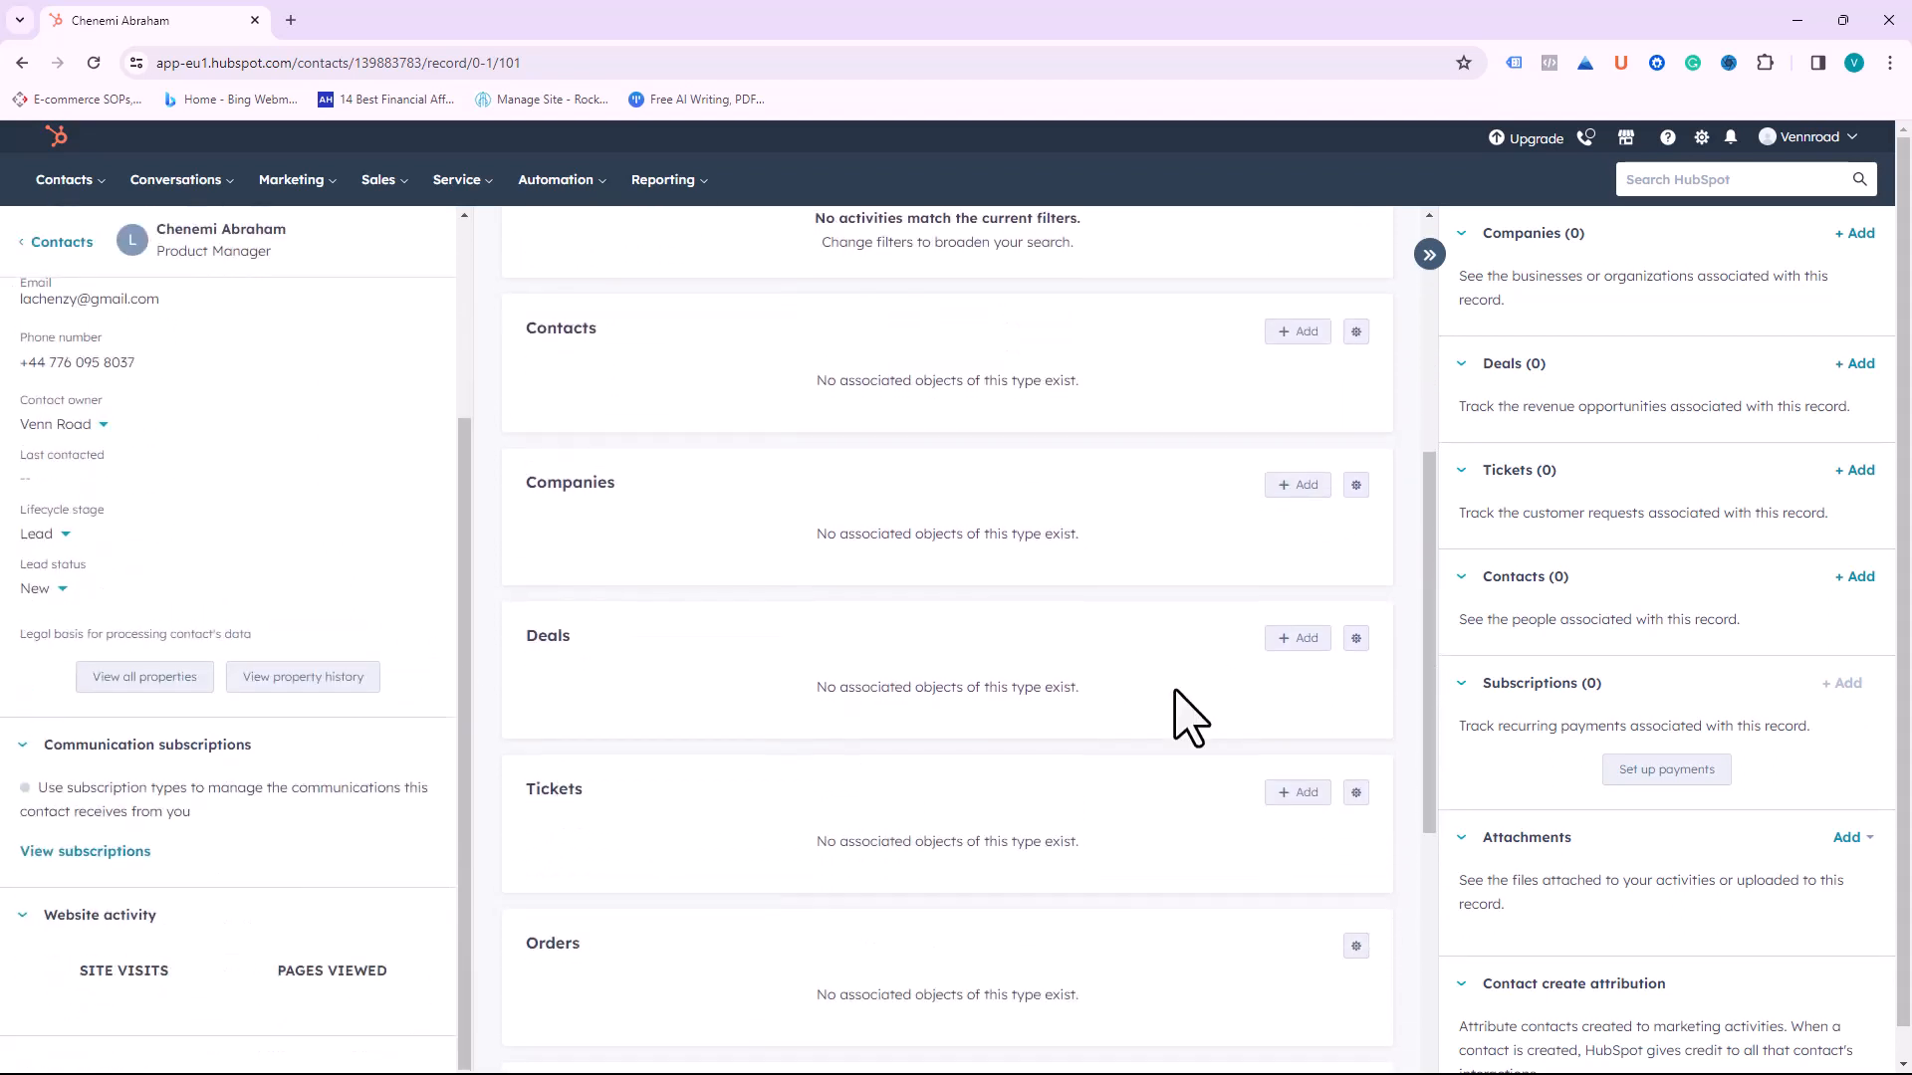
scroll(1190, 717, up, 5)
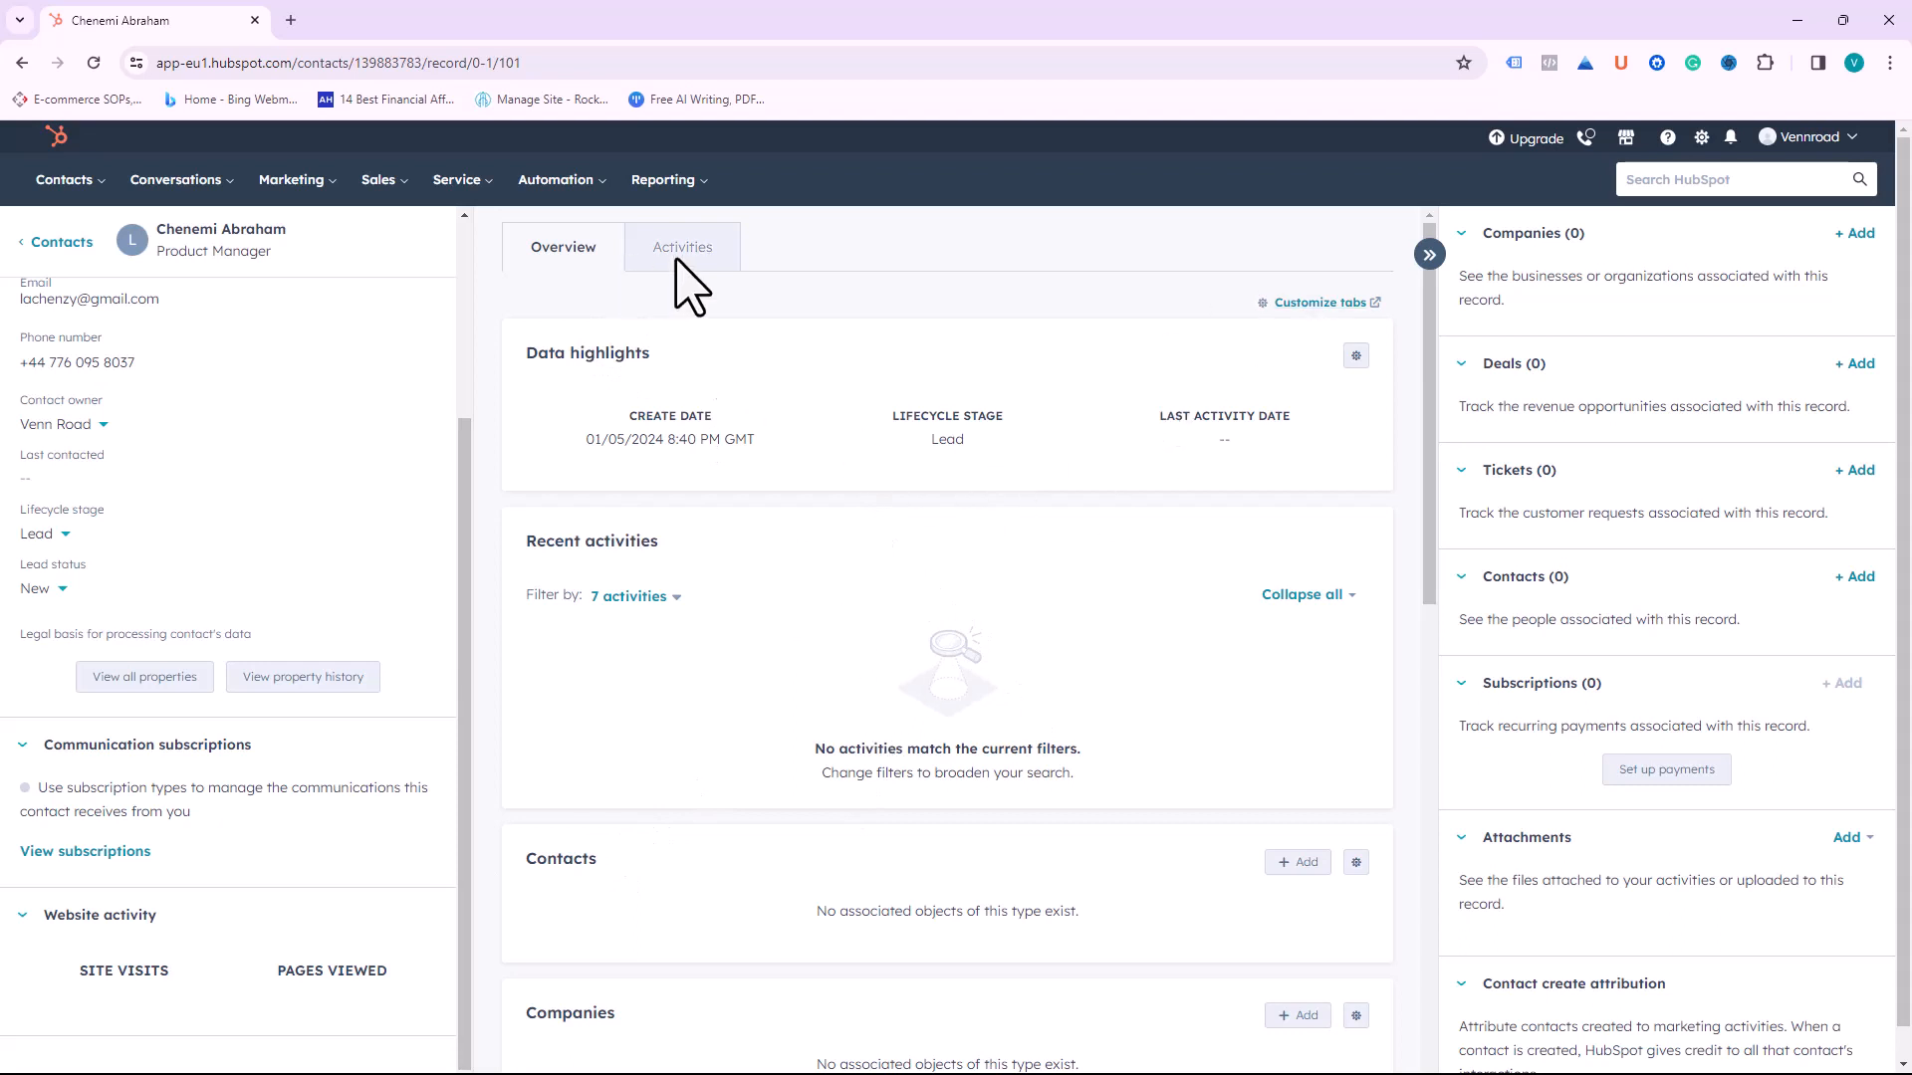
Step: Draft a note under Activities > Notes about a sales-event lead wanting a call on 10th Jan
click(687, 289)
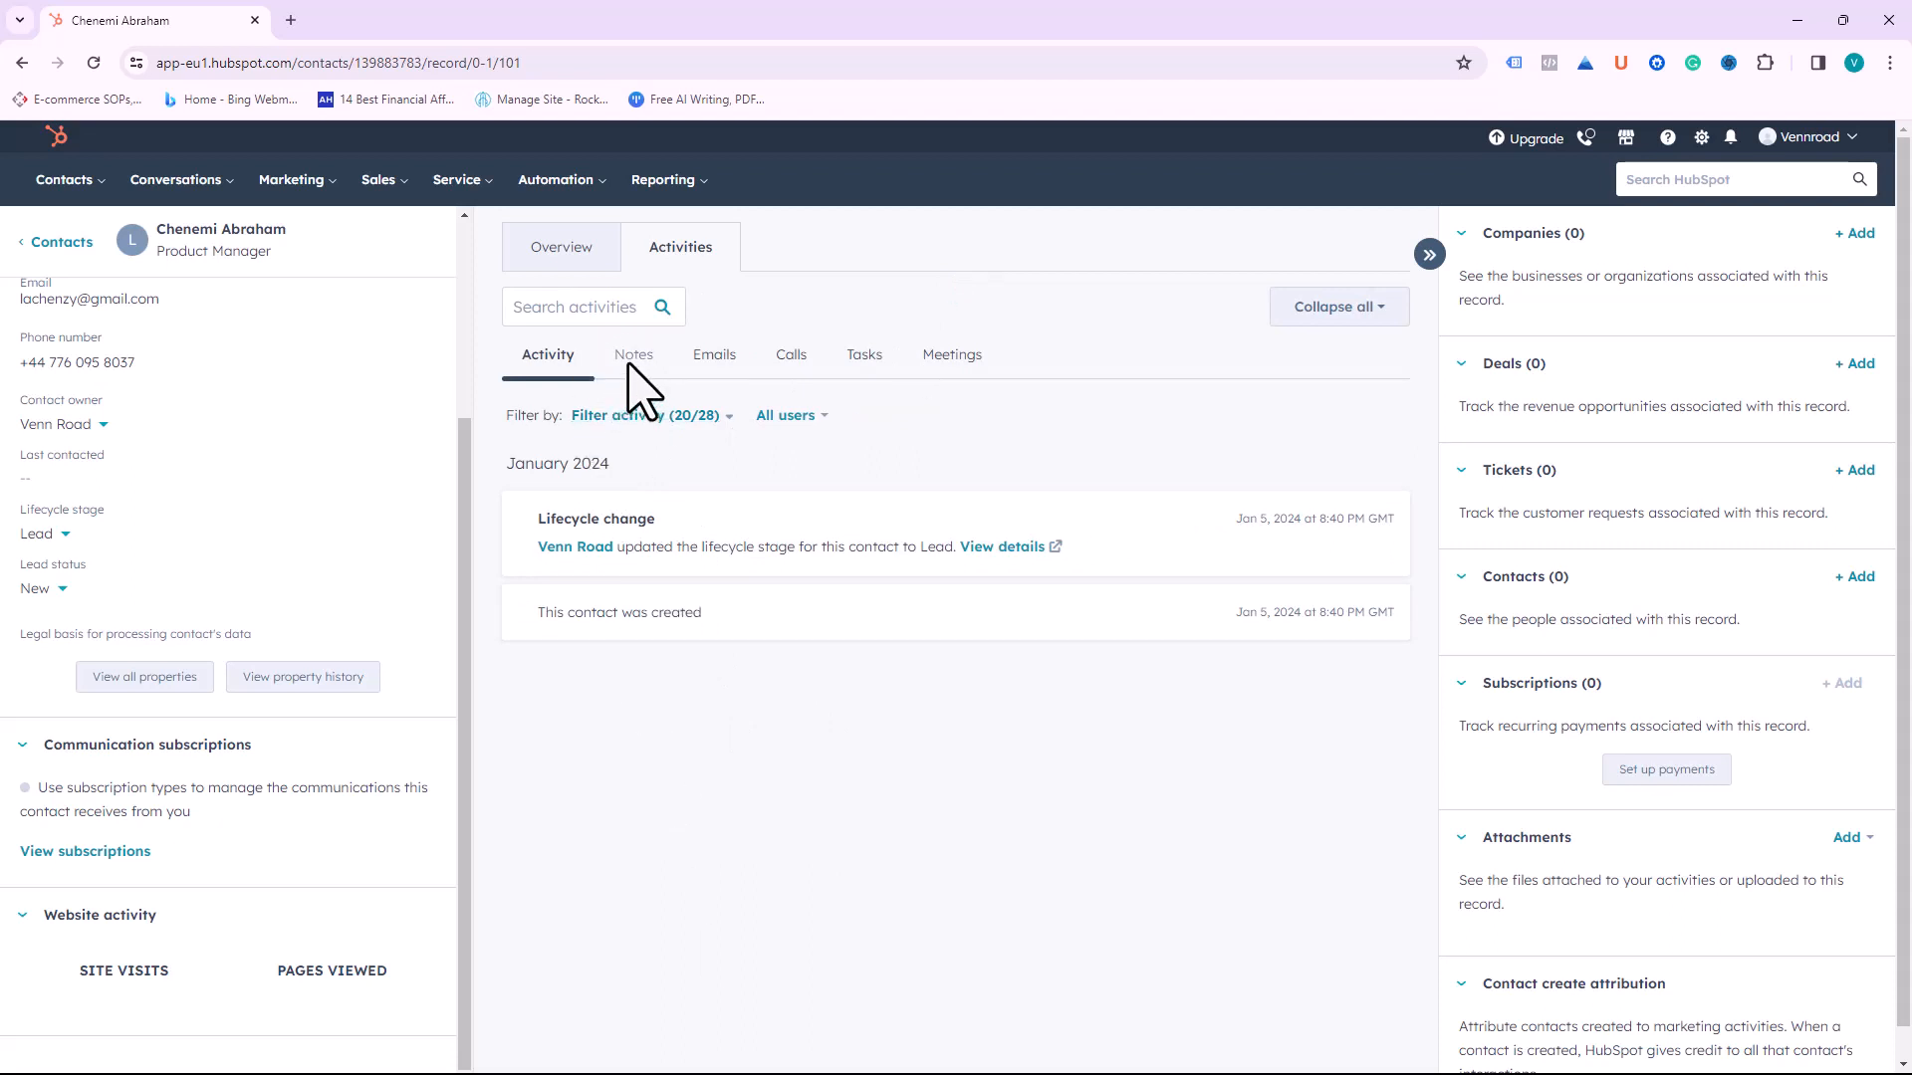
click(629, 364)
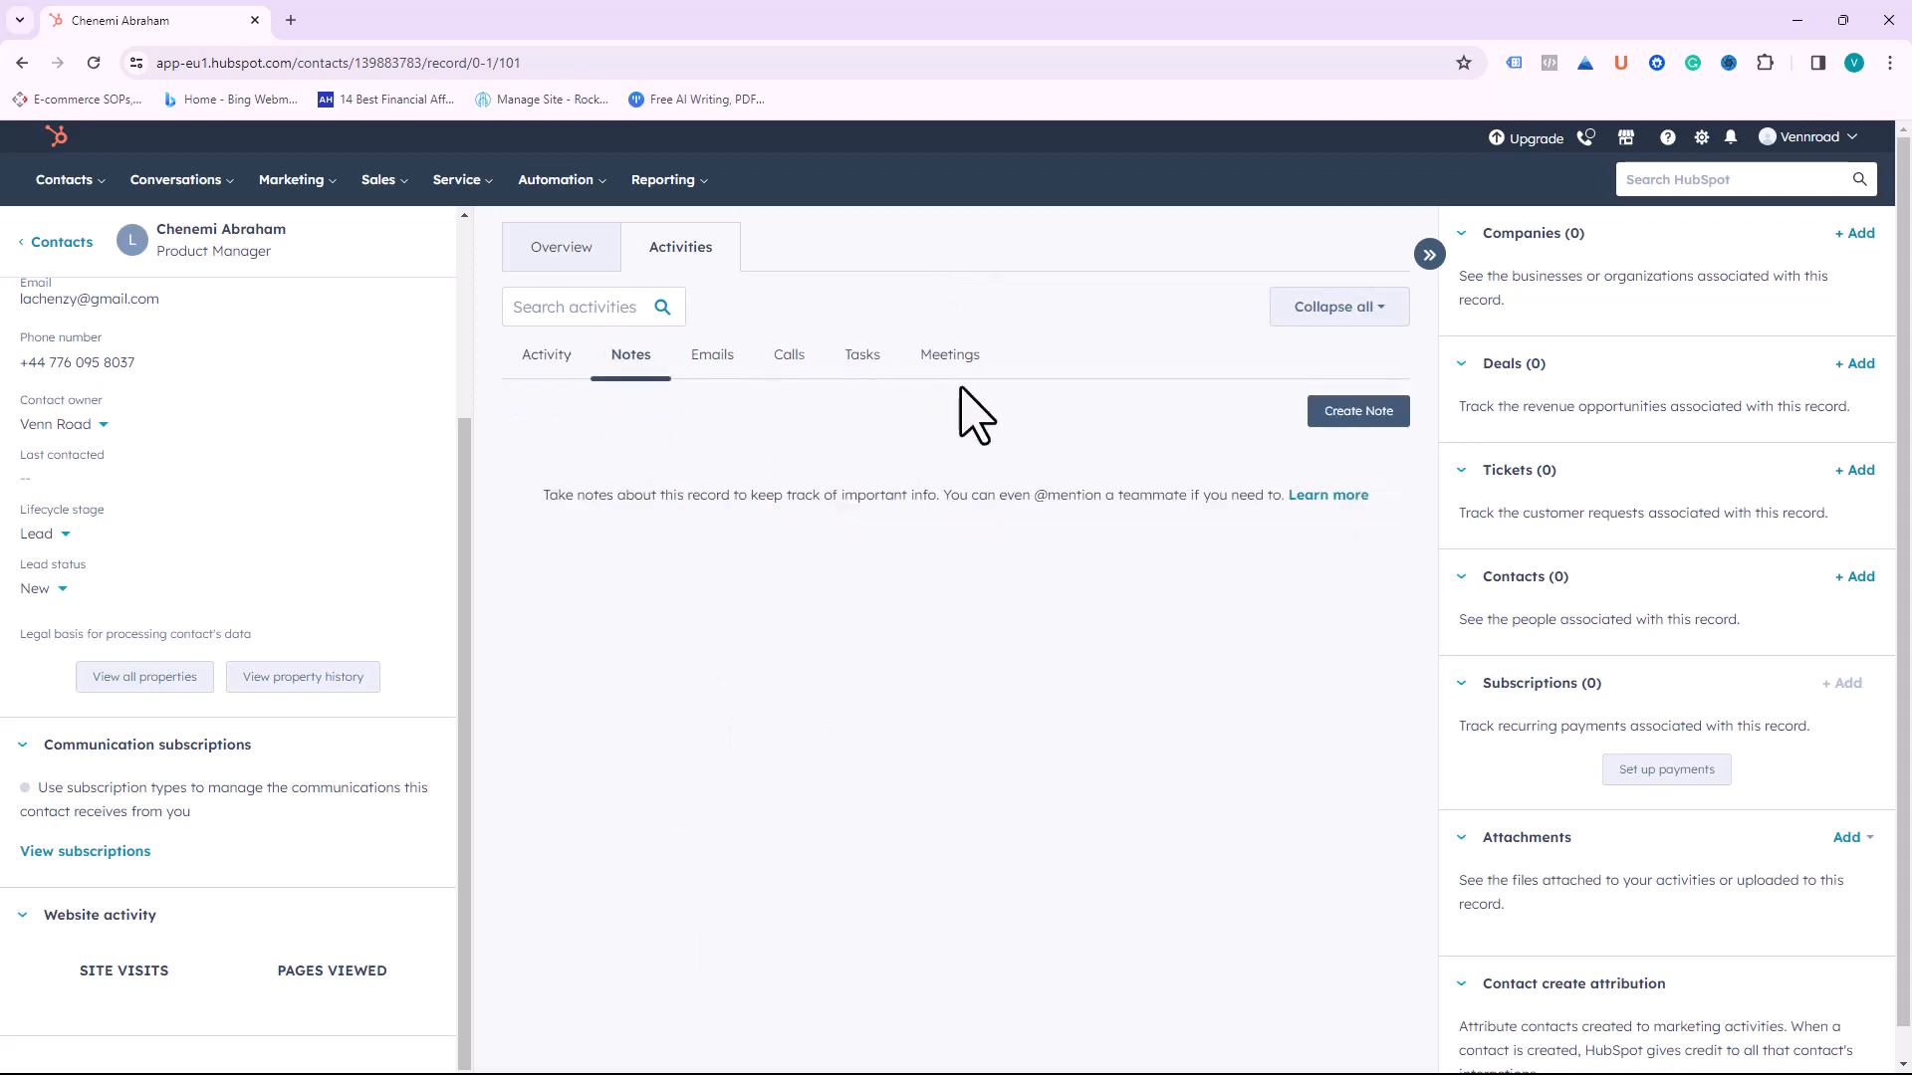
click(1375, 417)
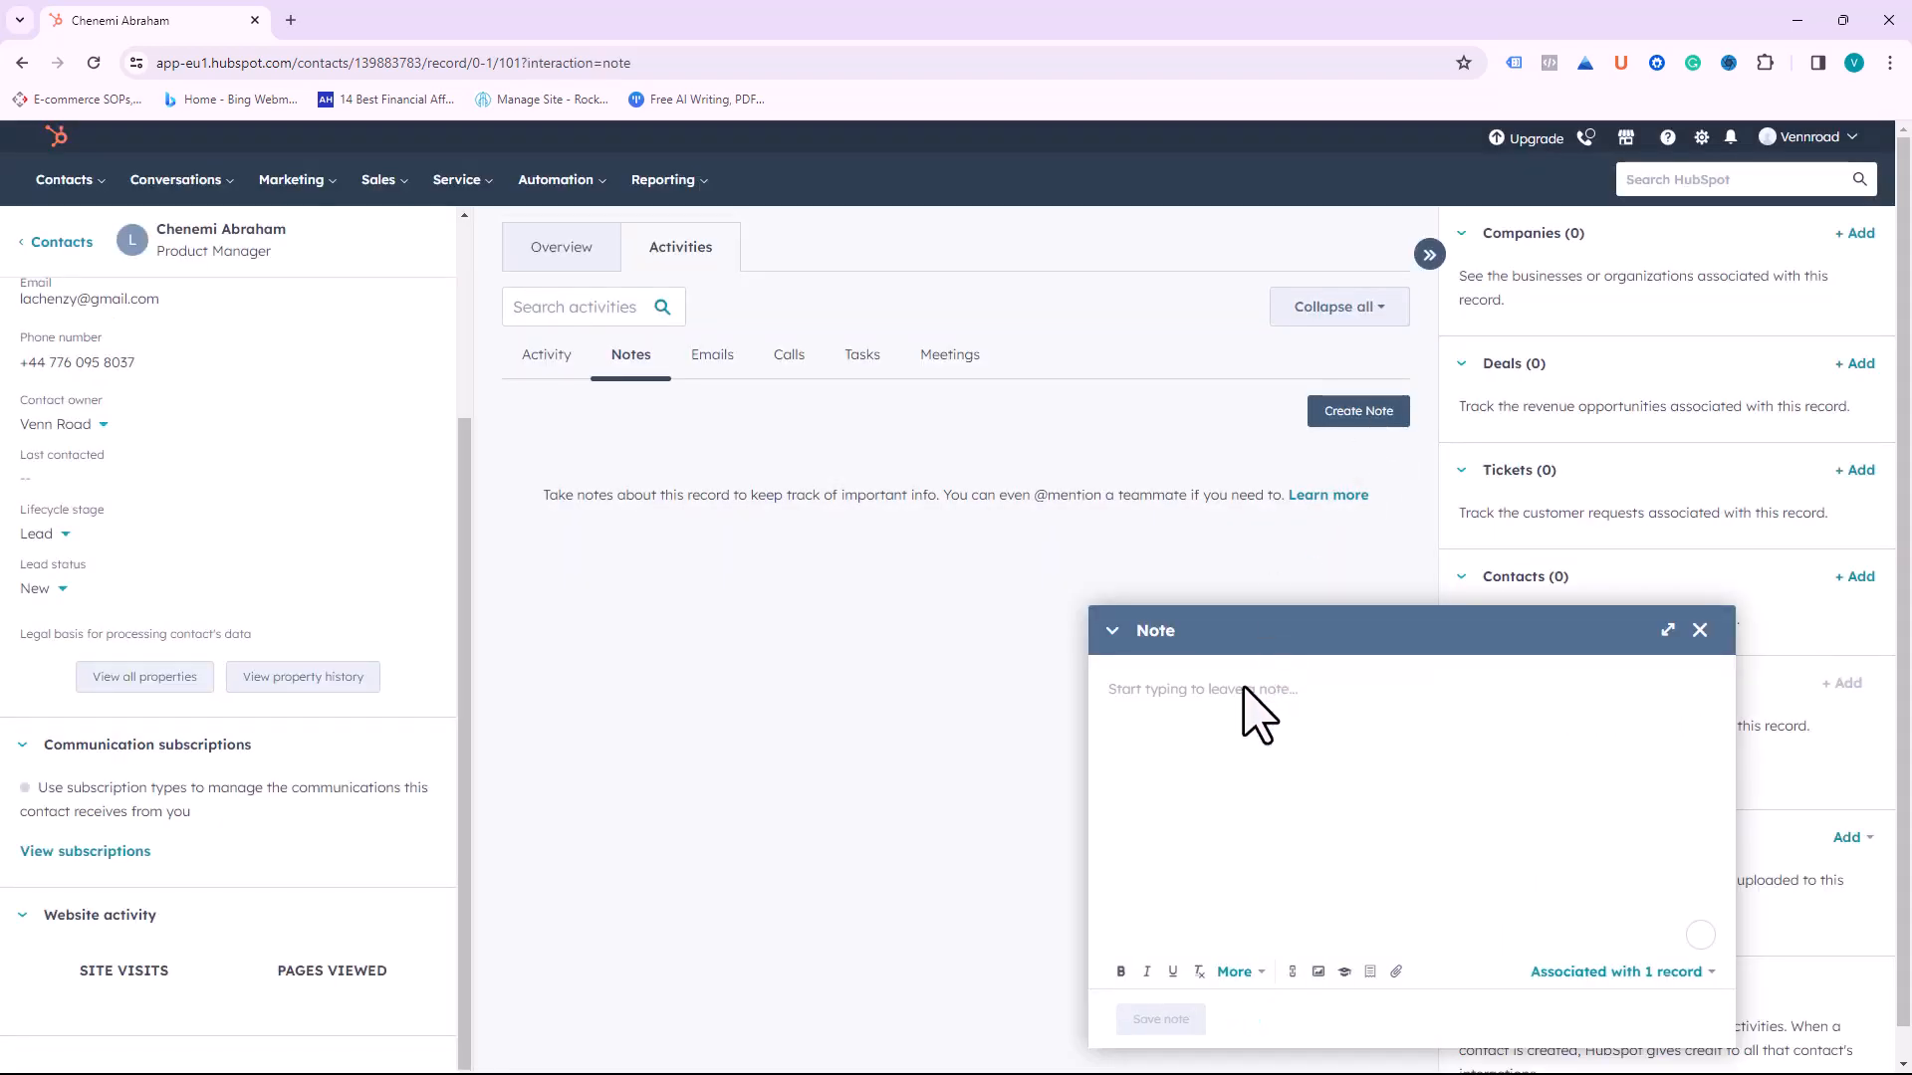
text(Found lead at a sales e)
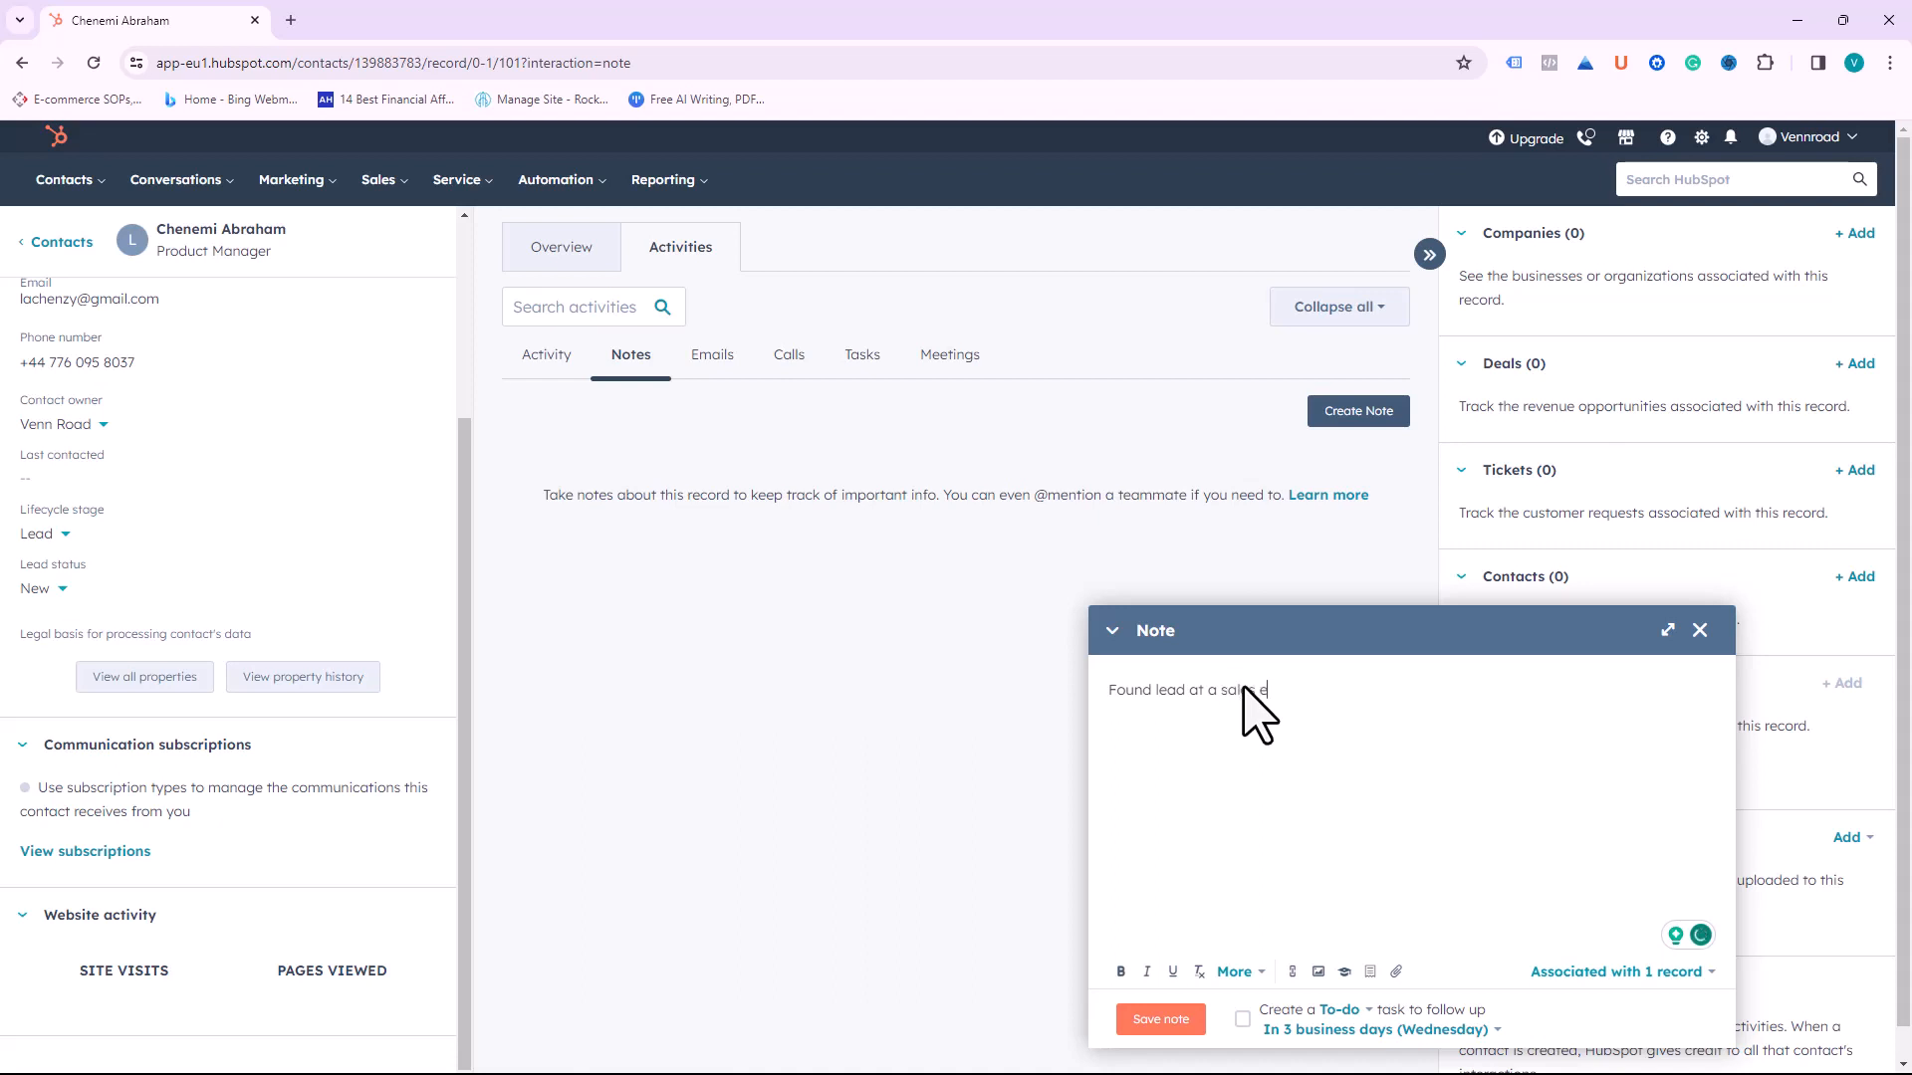
text(vent. Lead asked me to call on 10th of Jan)
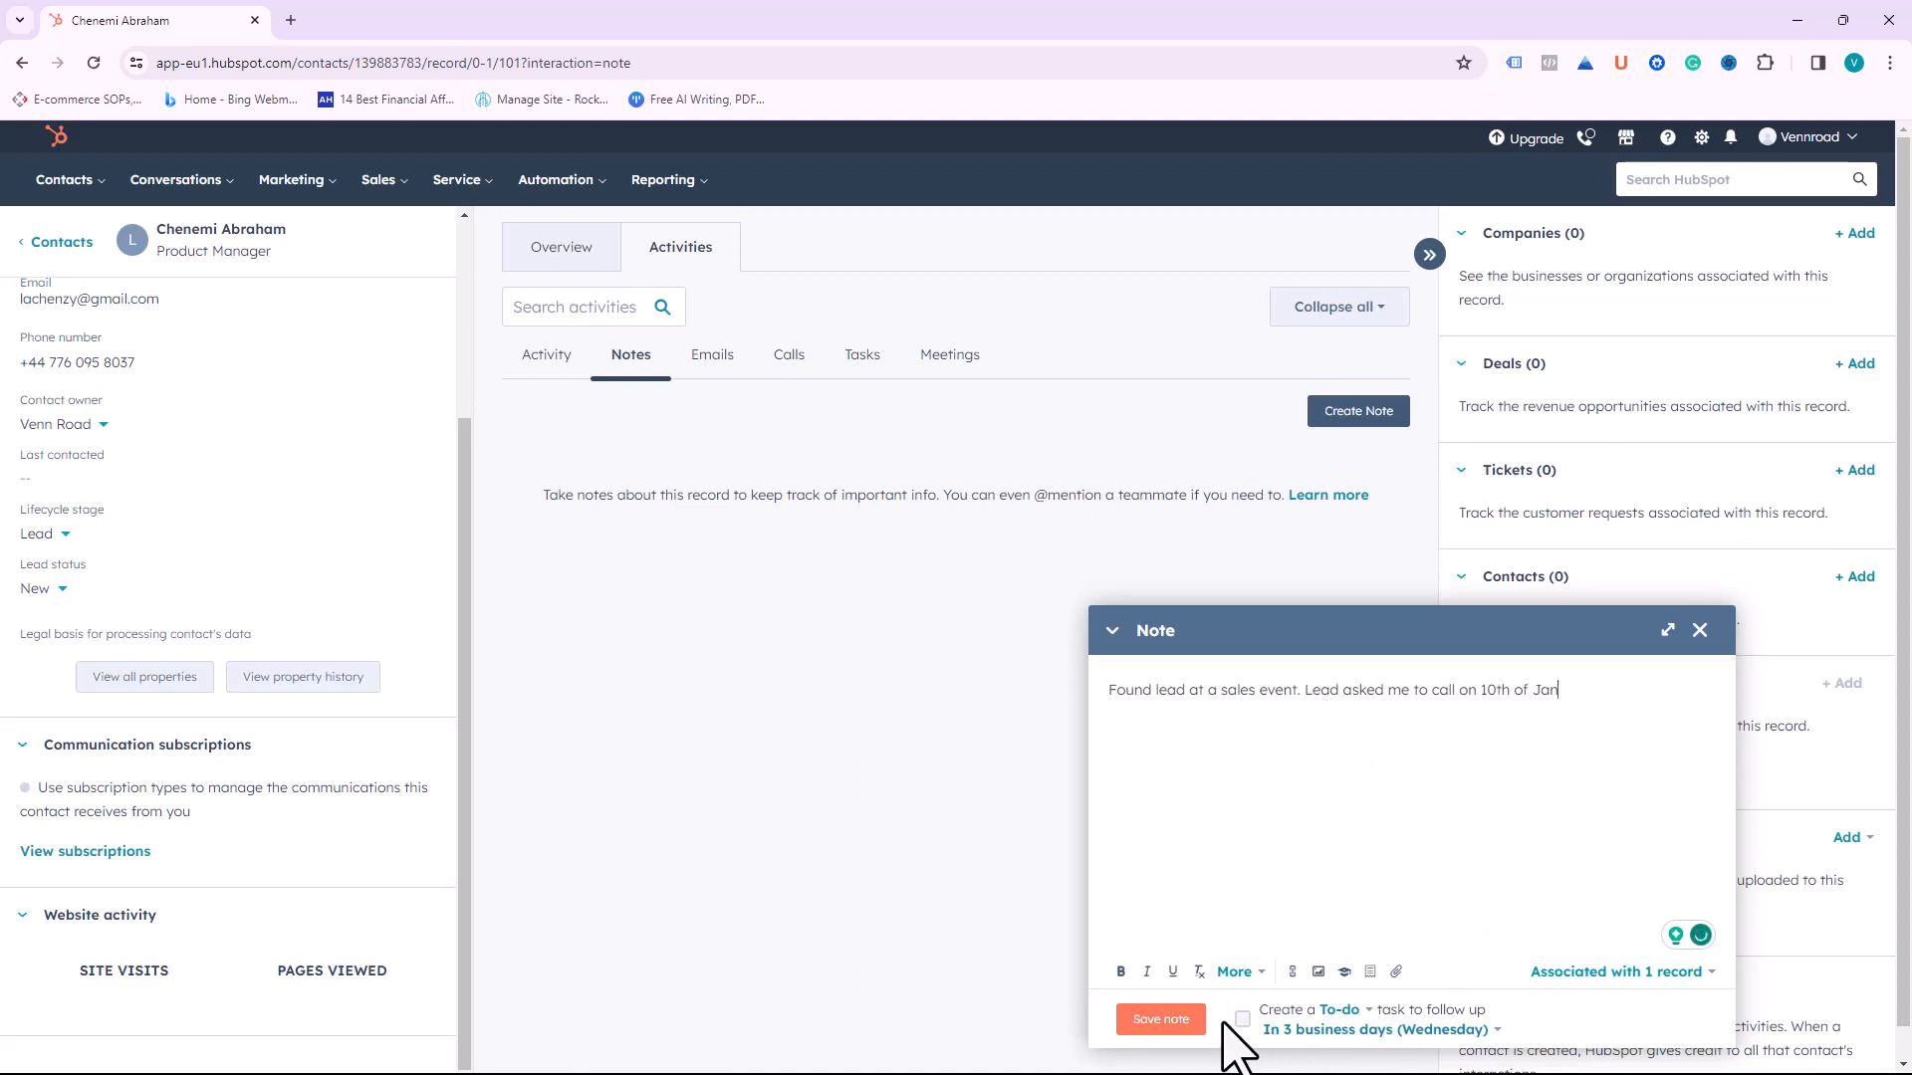
scroll(1618, 747, down, 1)
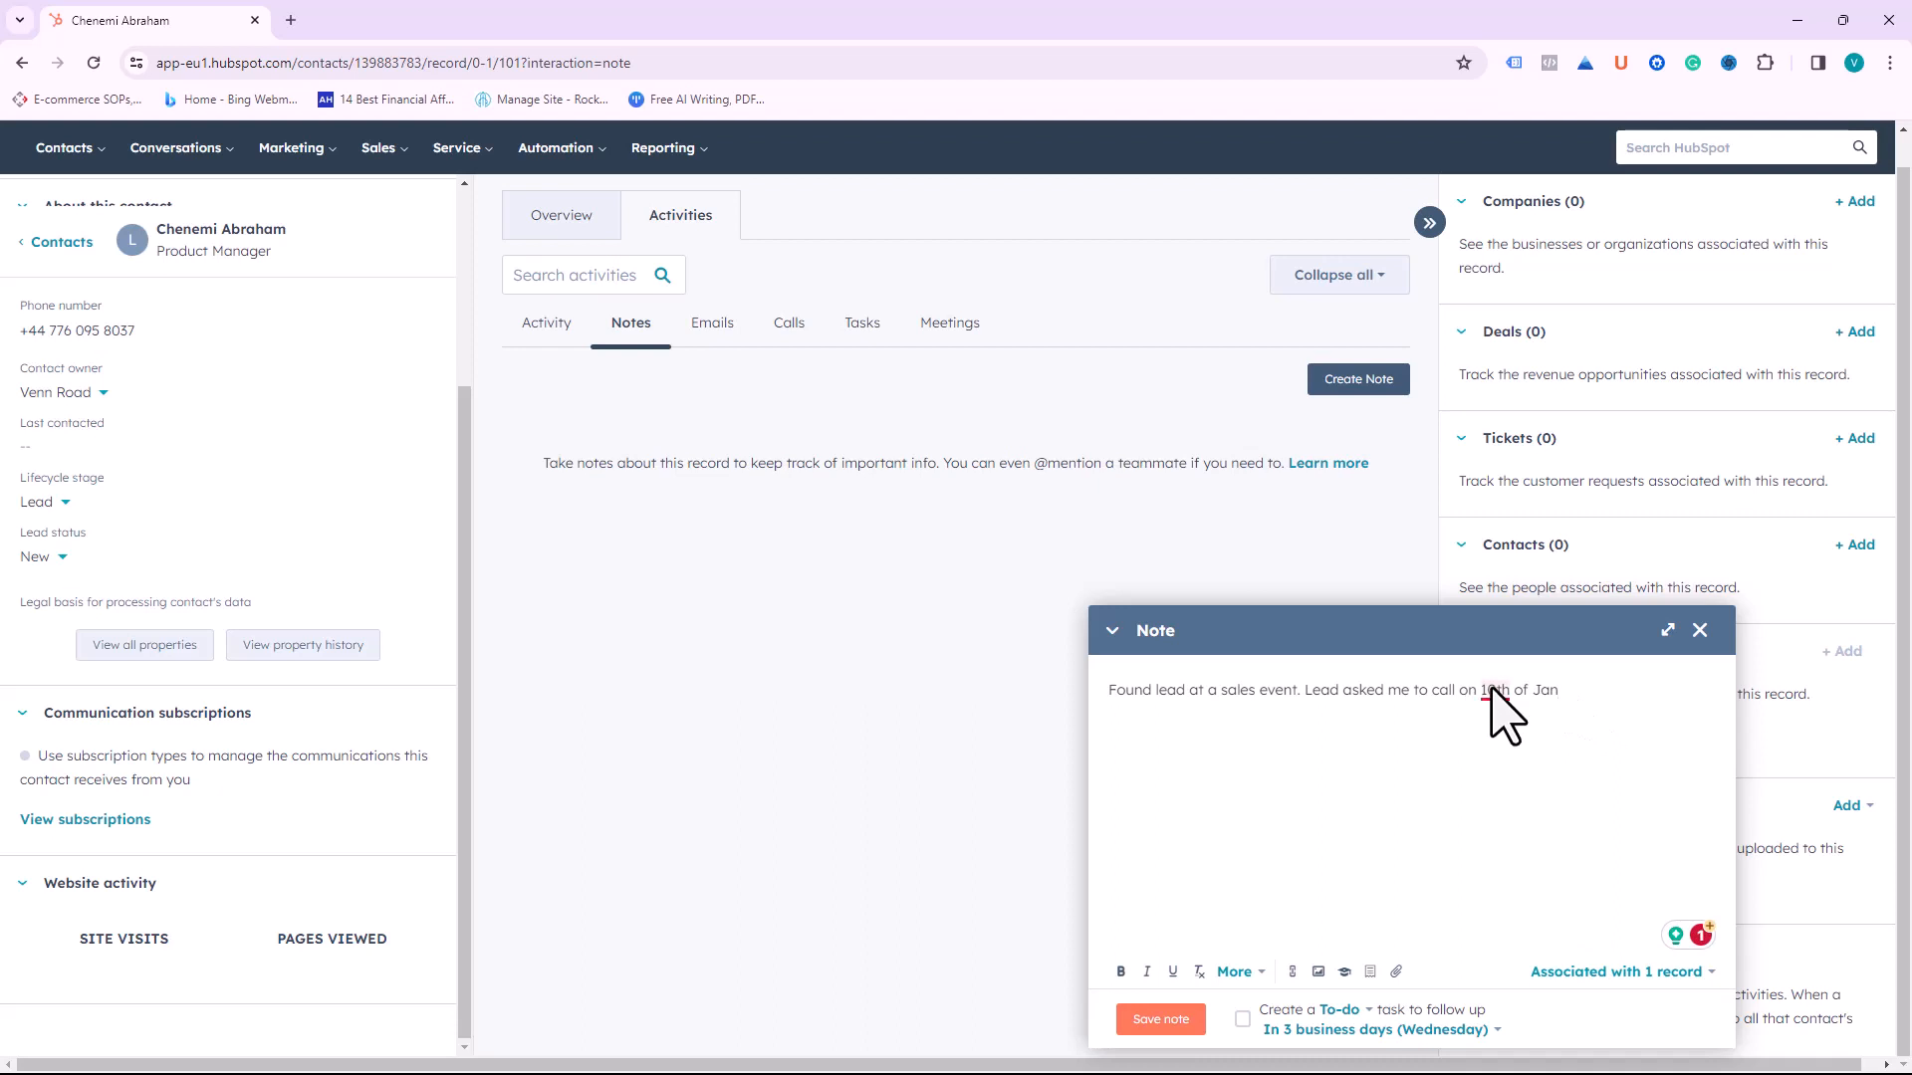
Step: Accept the grammar fix, add a to-do follow-up due 01/10/2024, and save the note
mouse_move(1494, 694)
click(1494, 734)
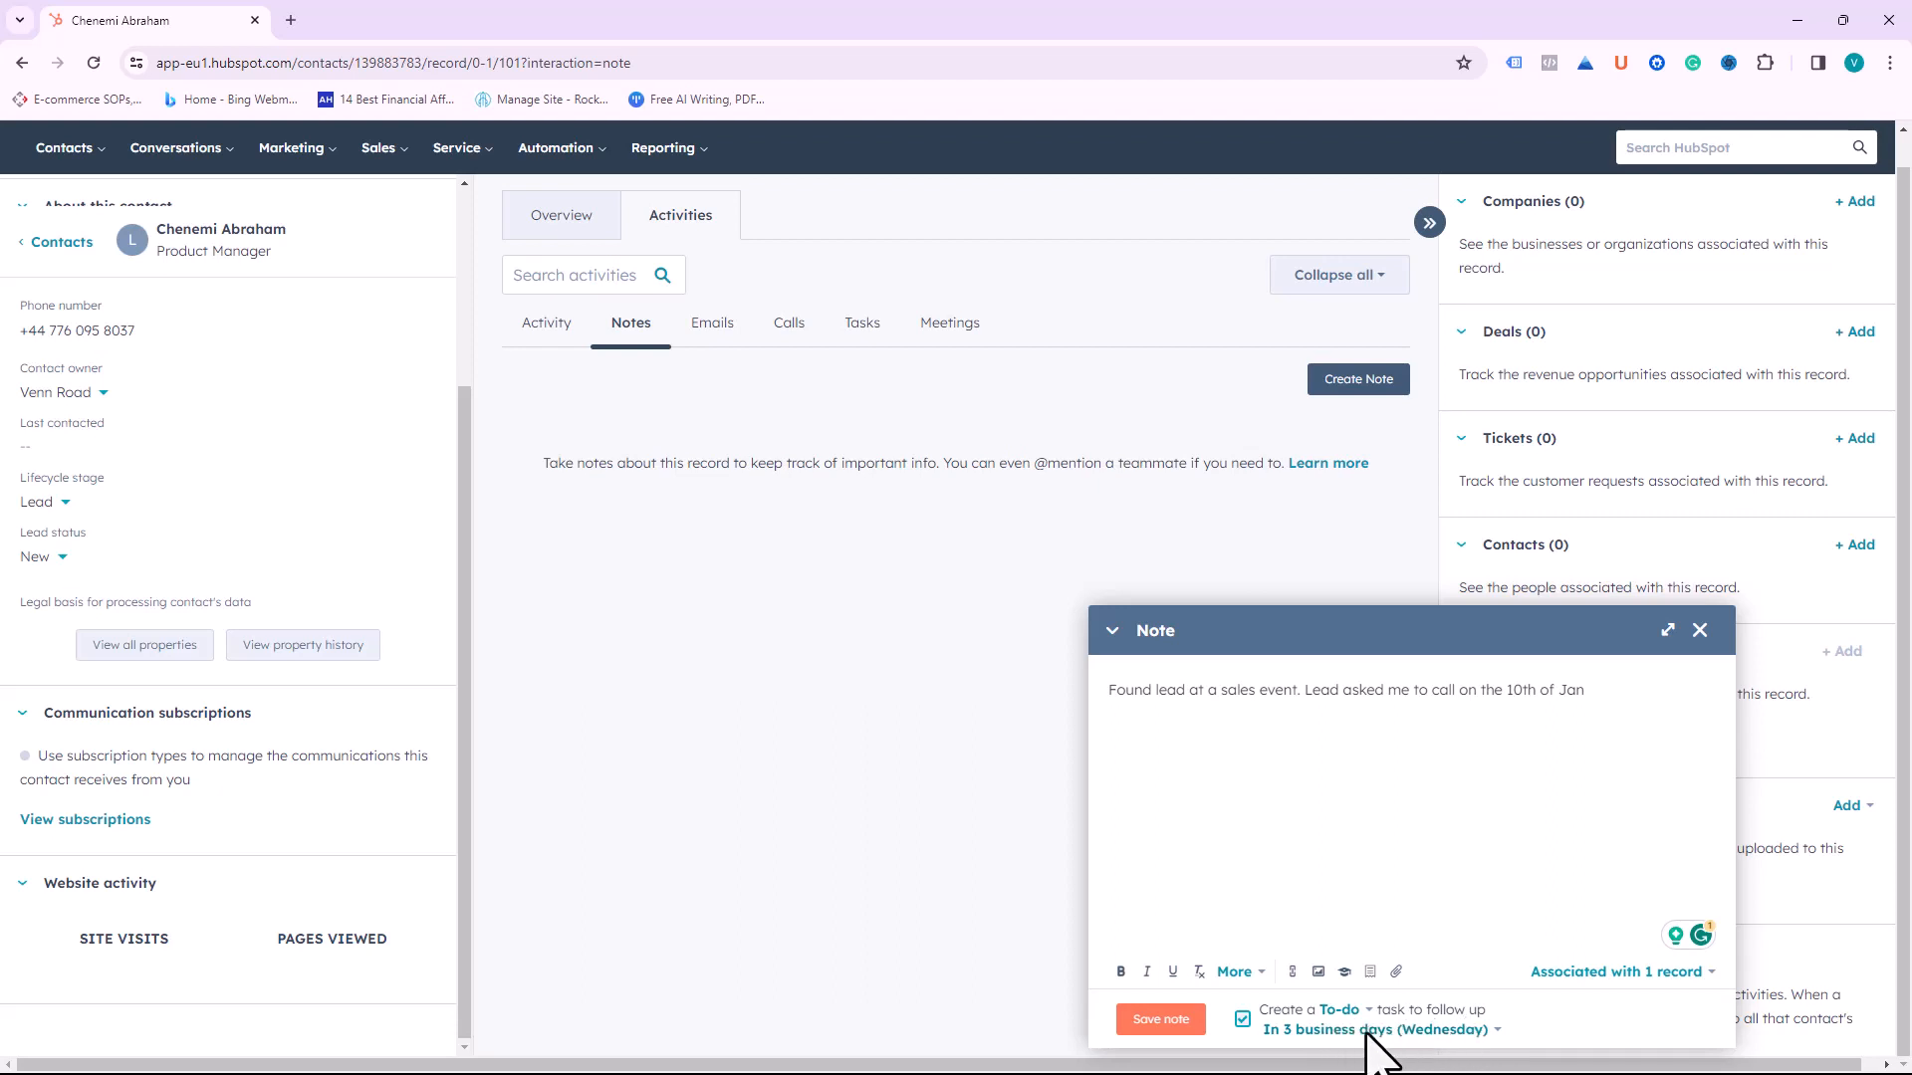
click(1426, 1031)
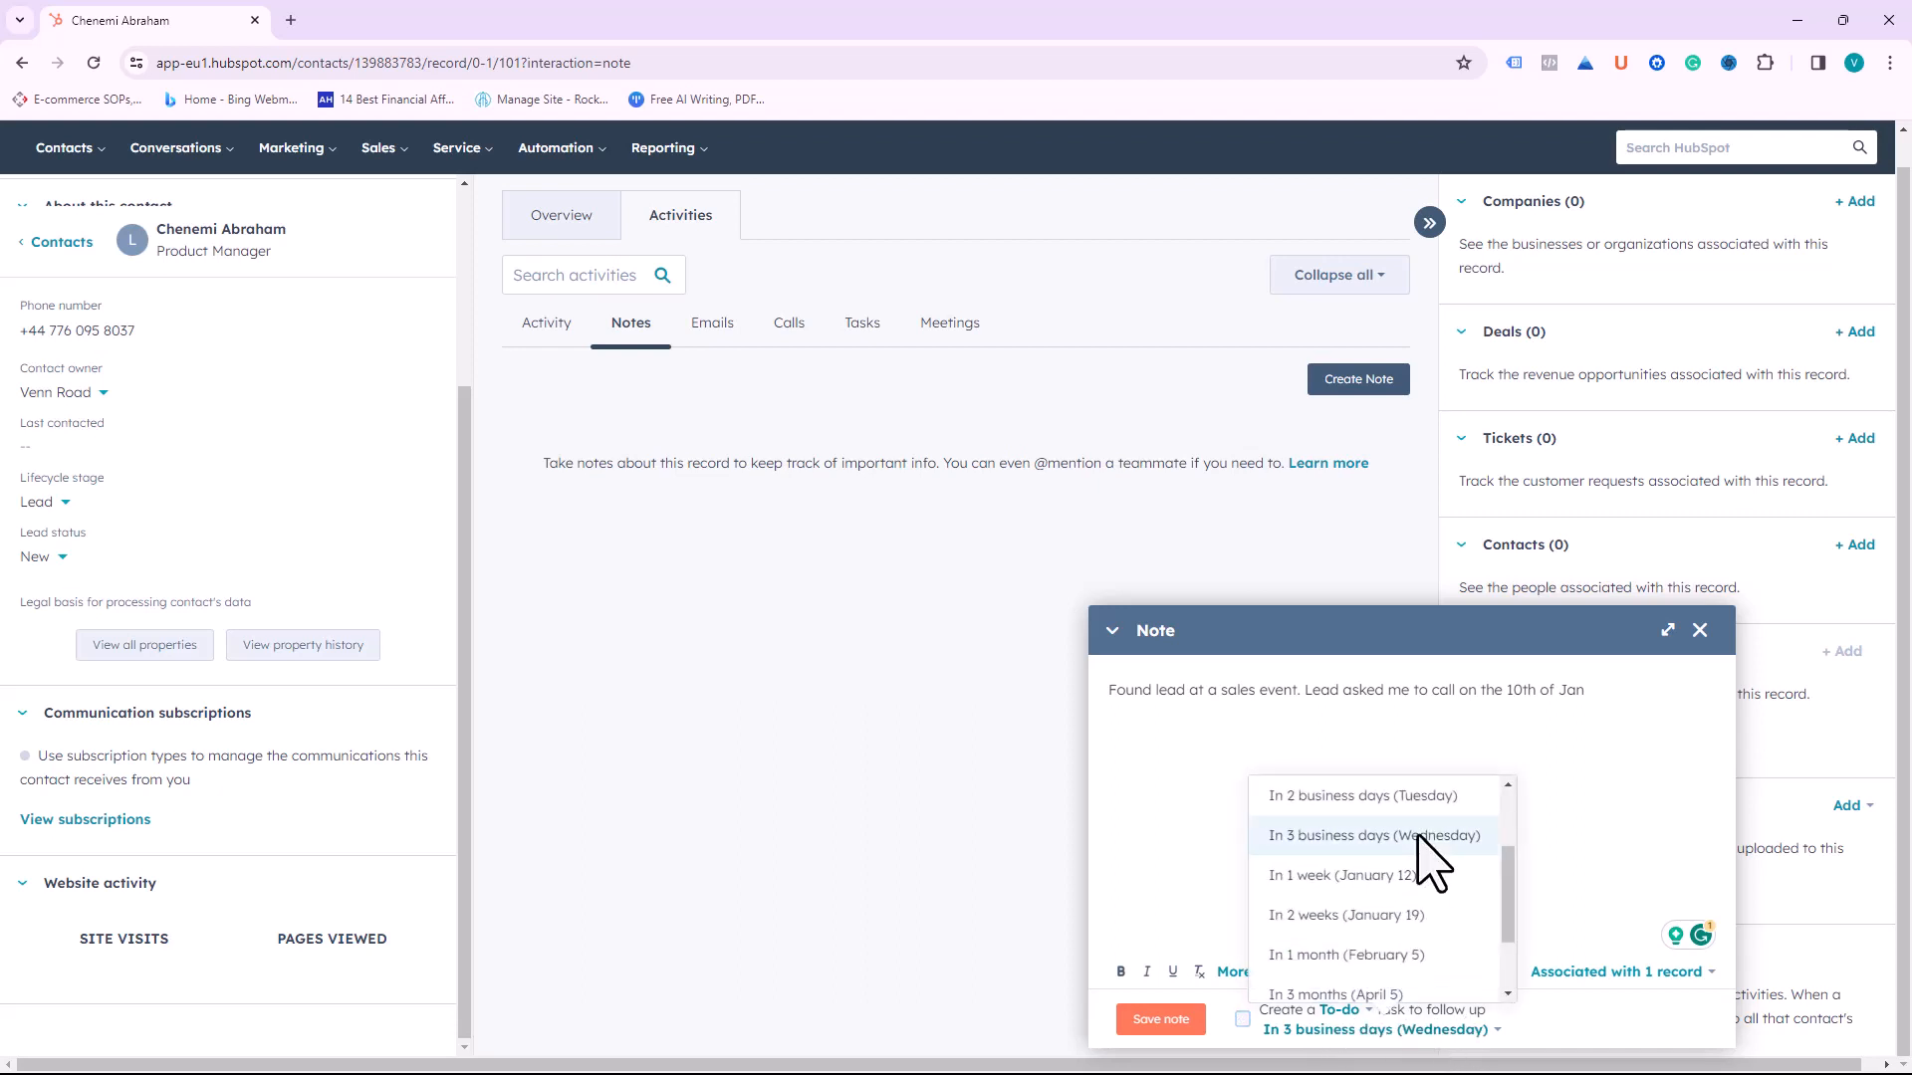
scroll(1365, 896, down, 3)
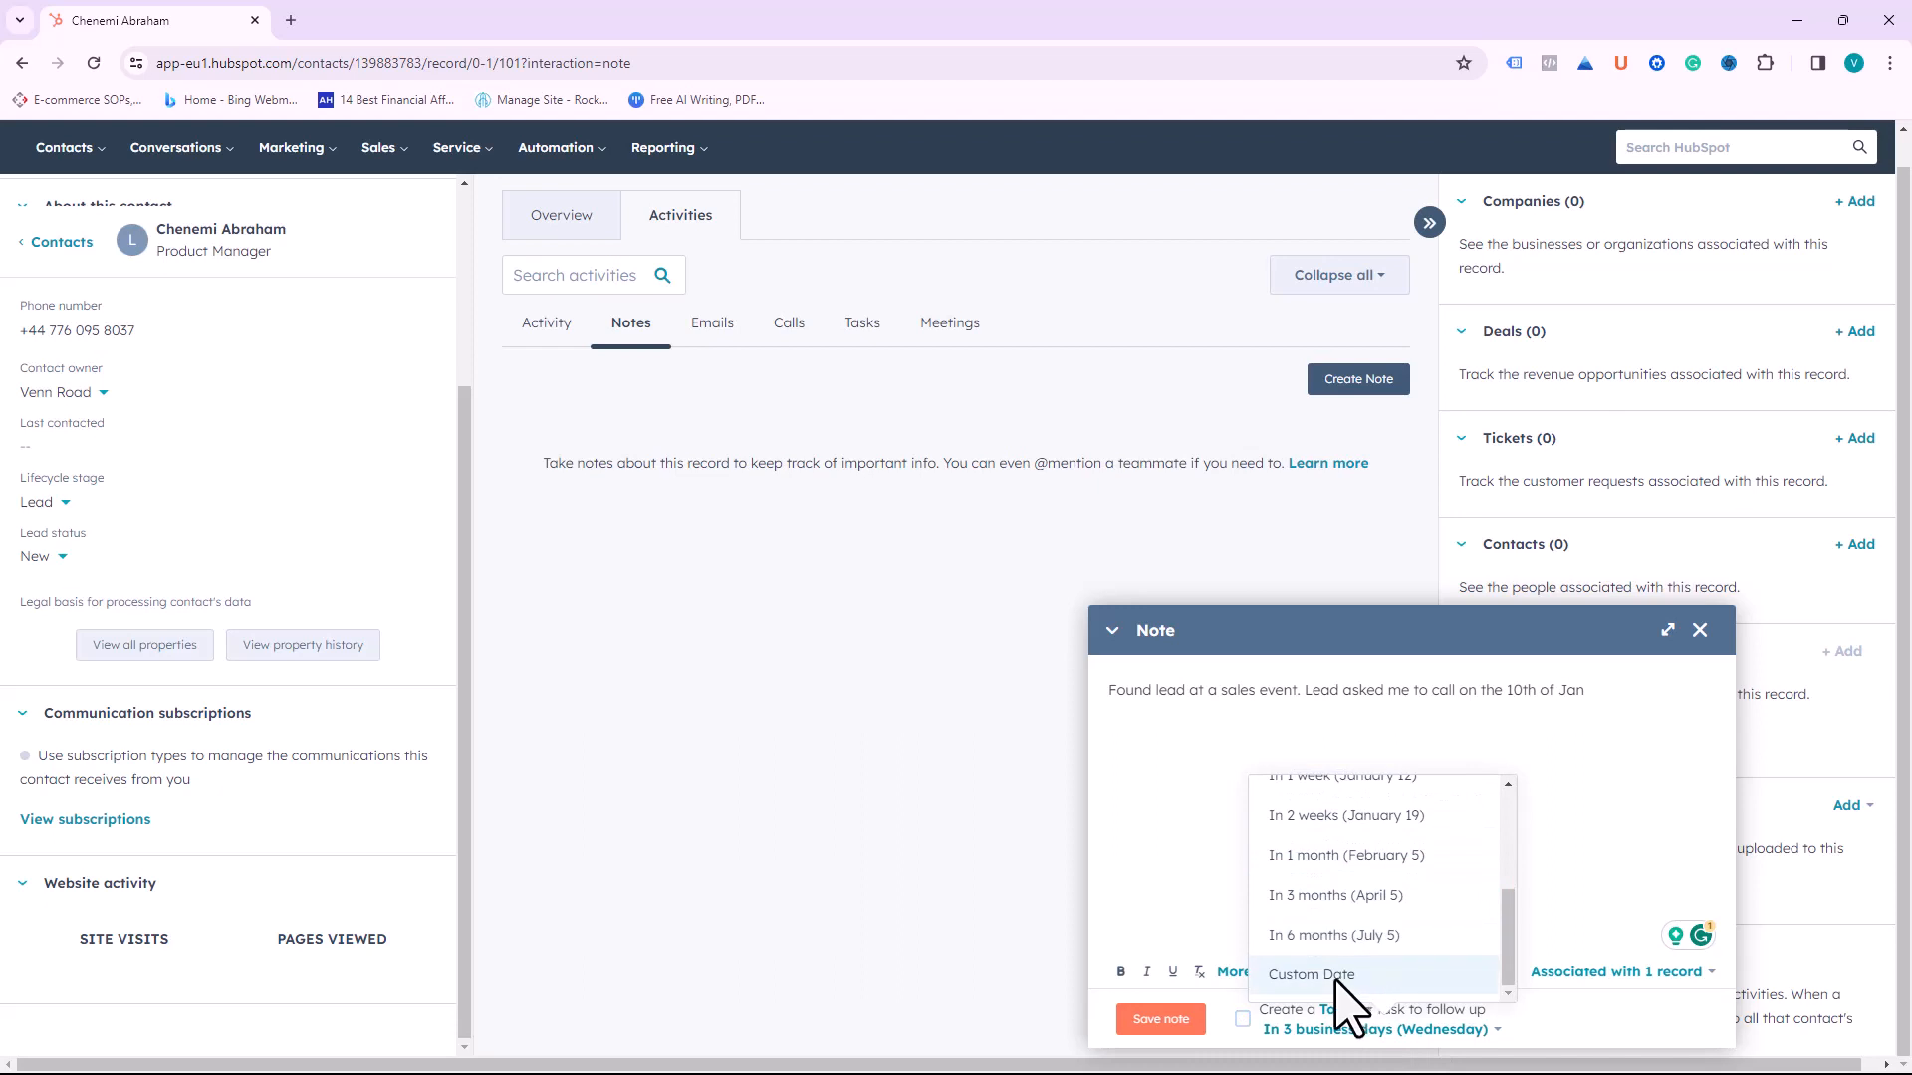
click(1334, 978)
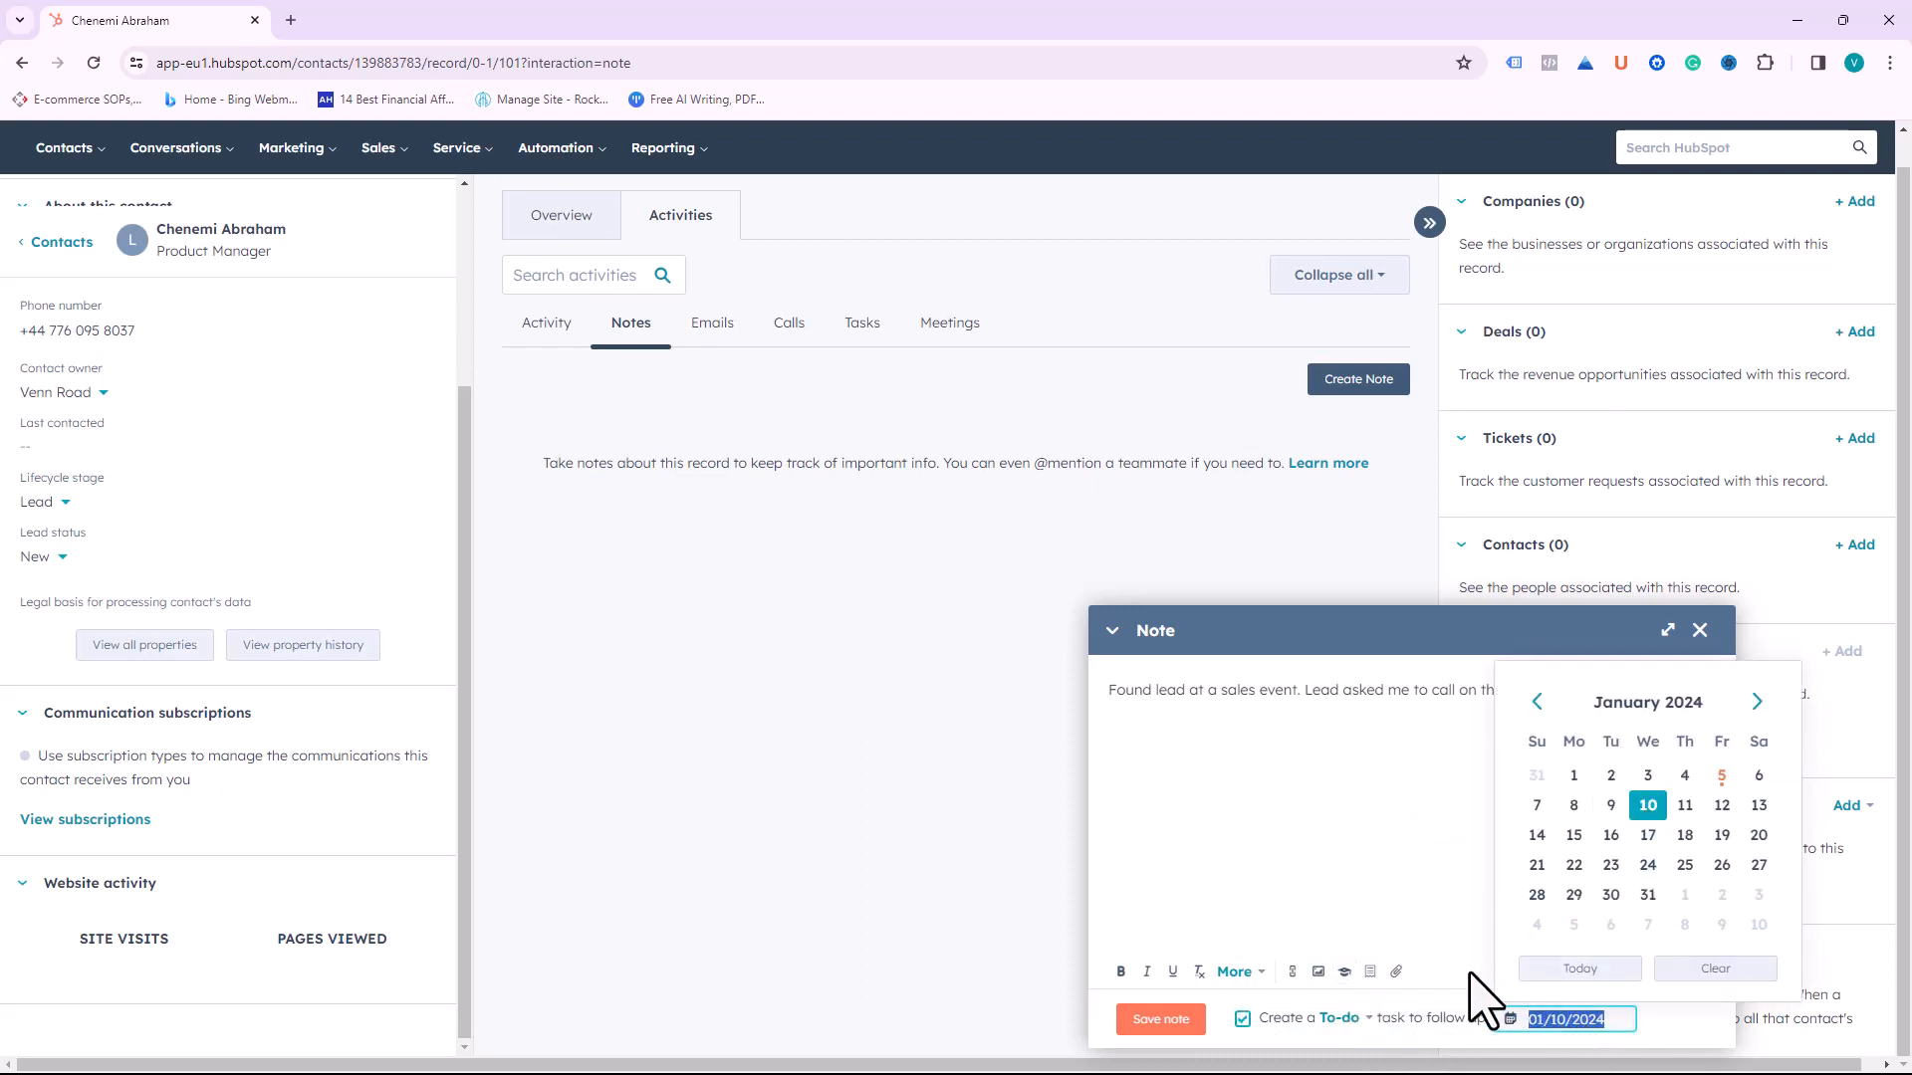
click(1464, 1026)
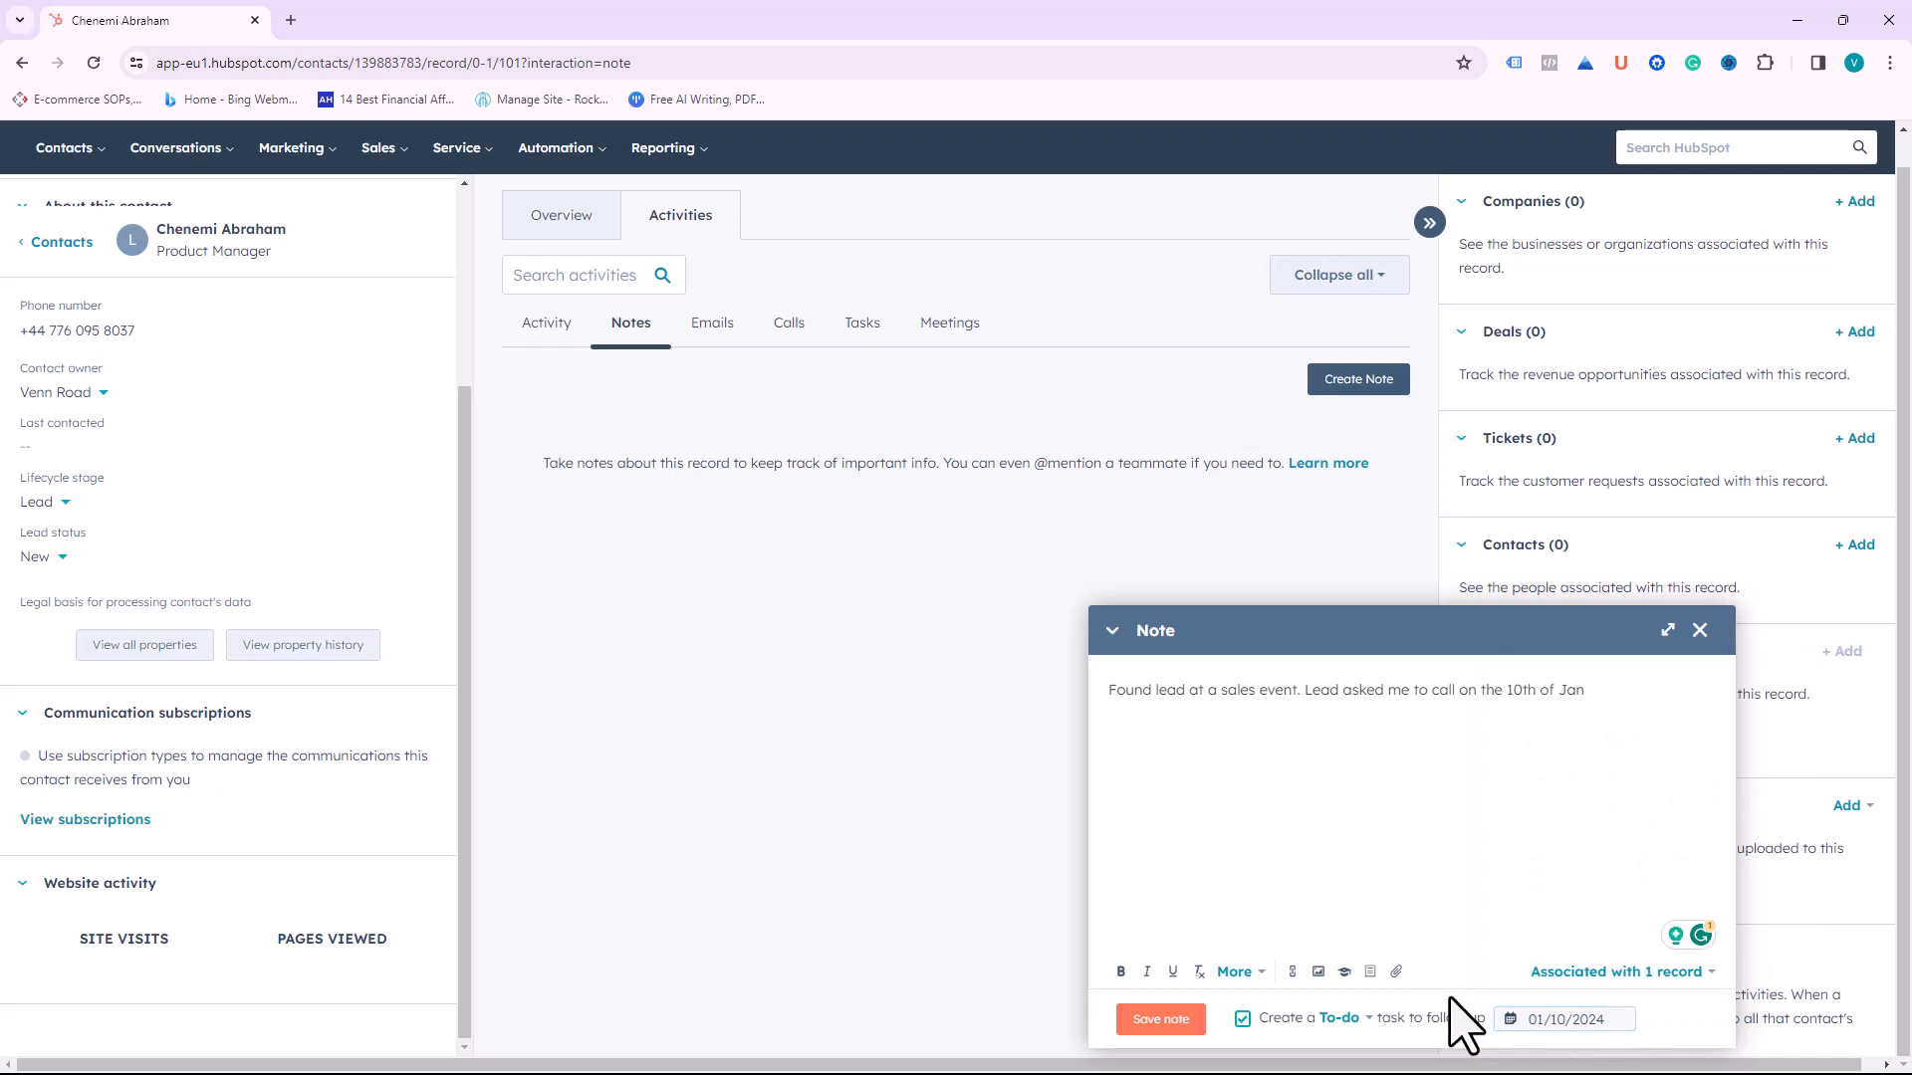
click(1161, 1019)
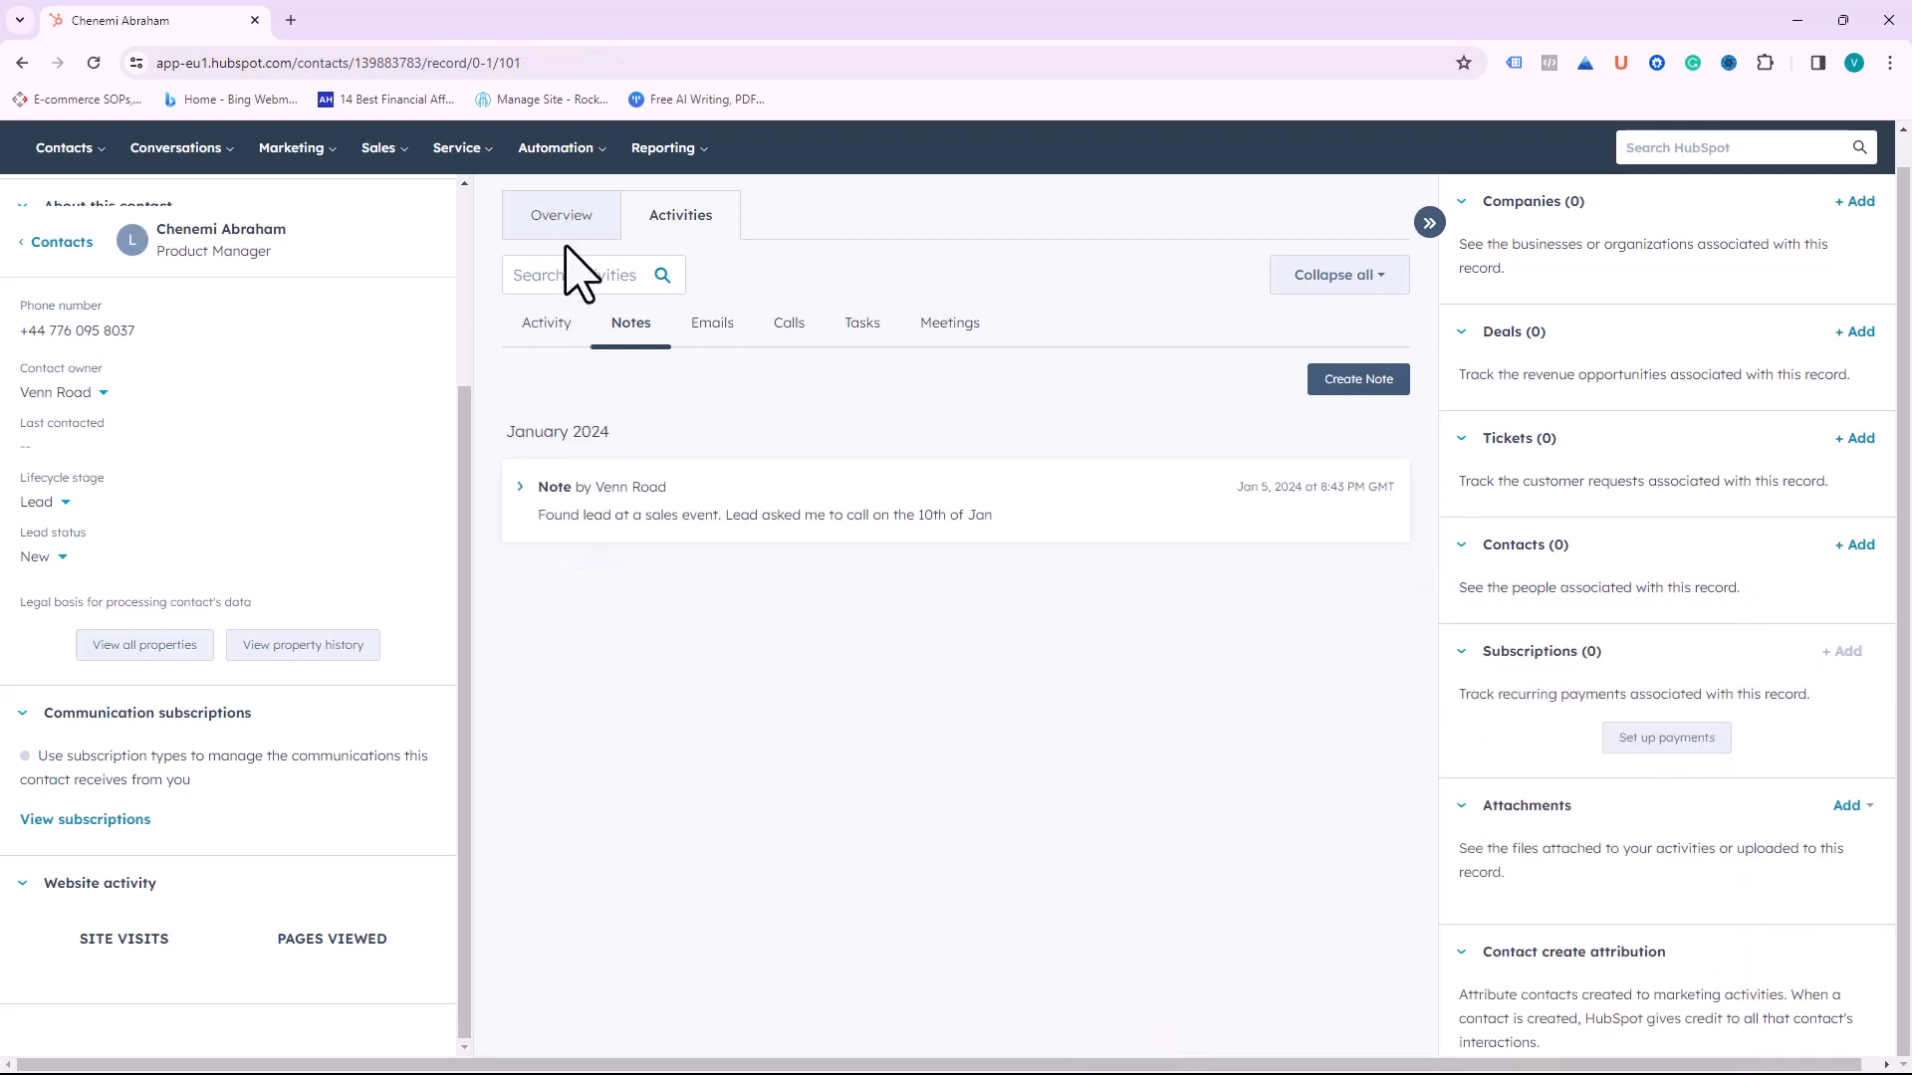
Step: Review the contact's full activity feed and notes, then switch to its Emails activity
click(551, 324)
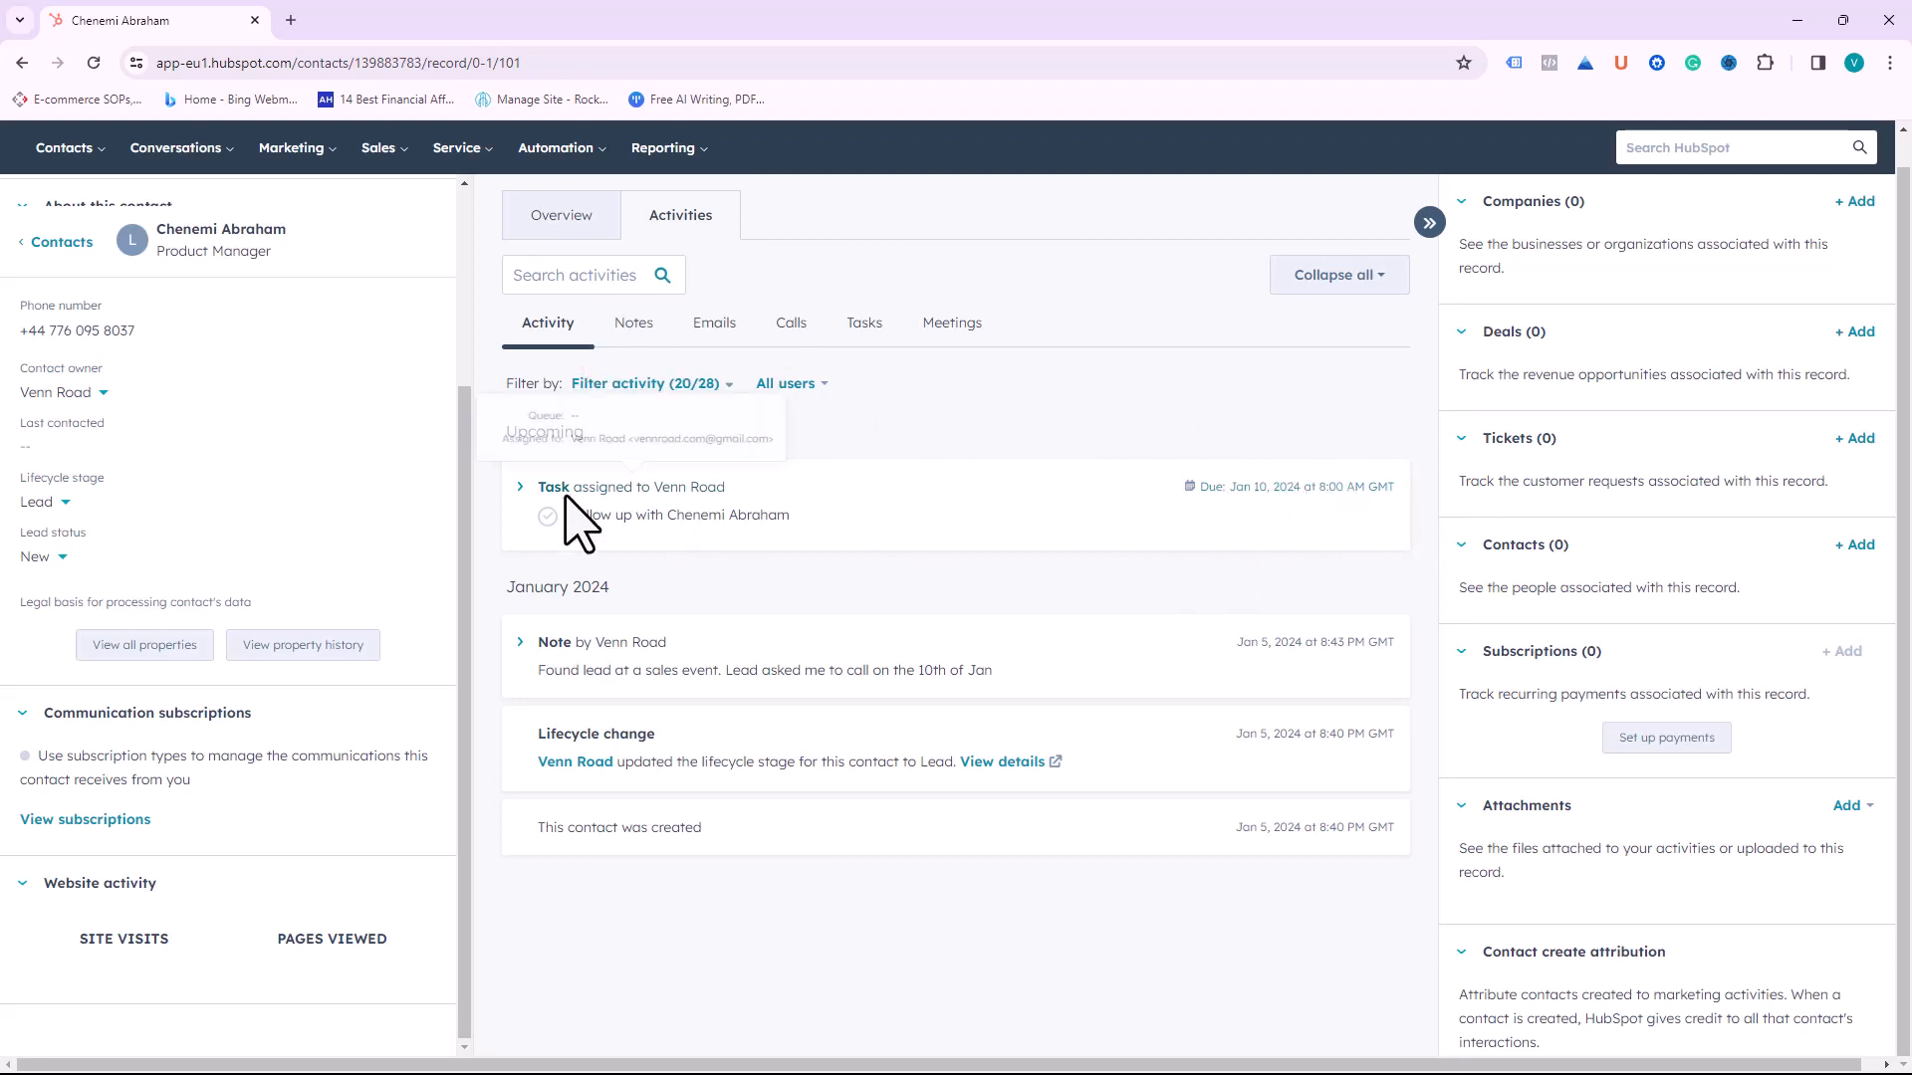
mouse_move(565, 498)
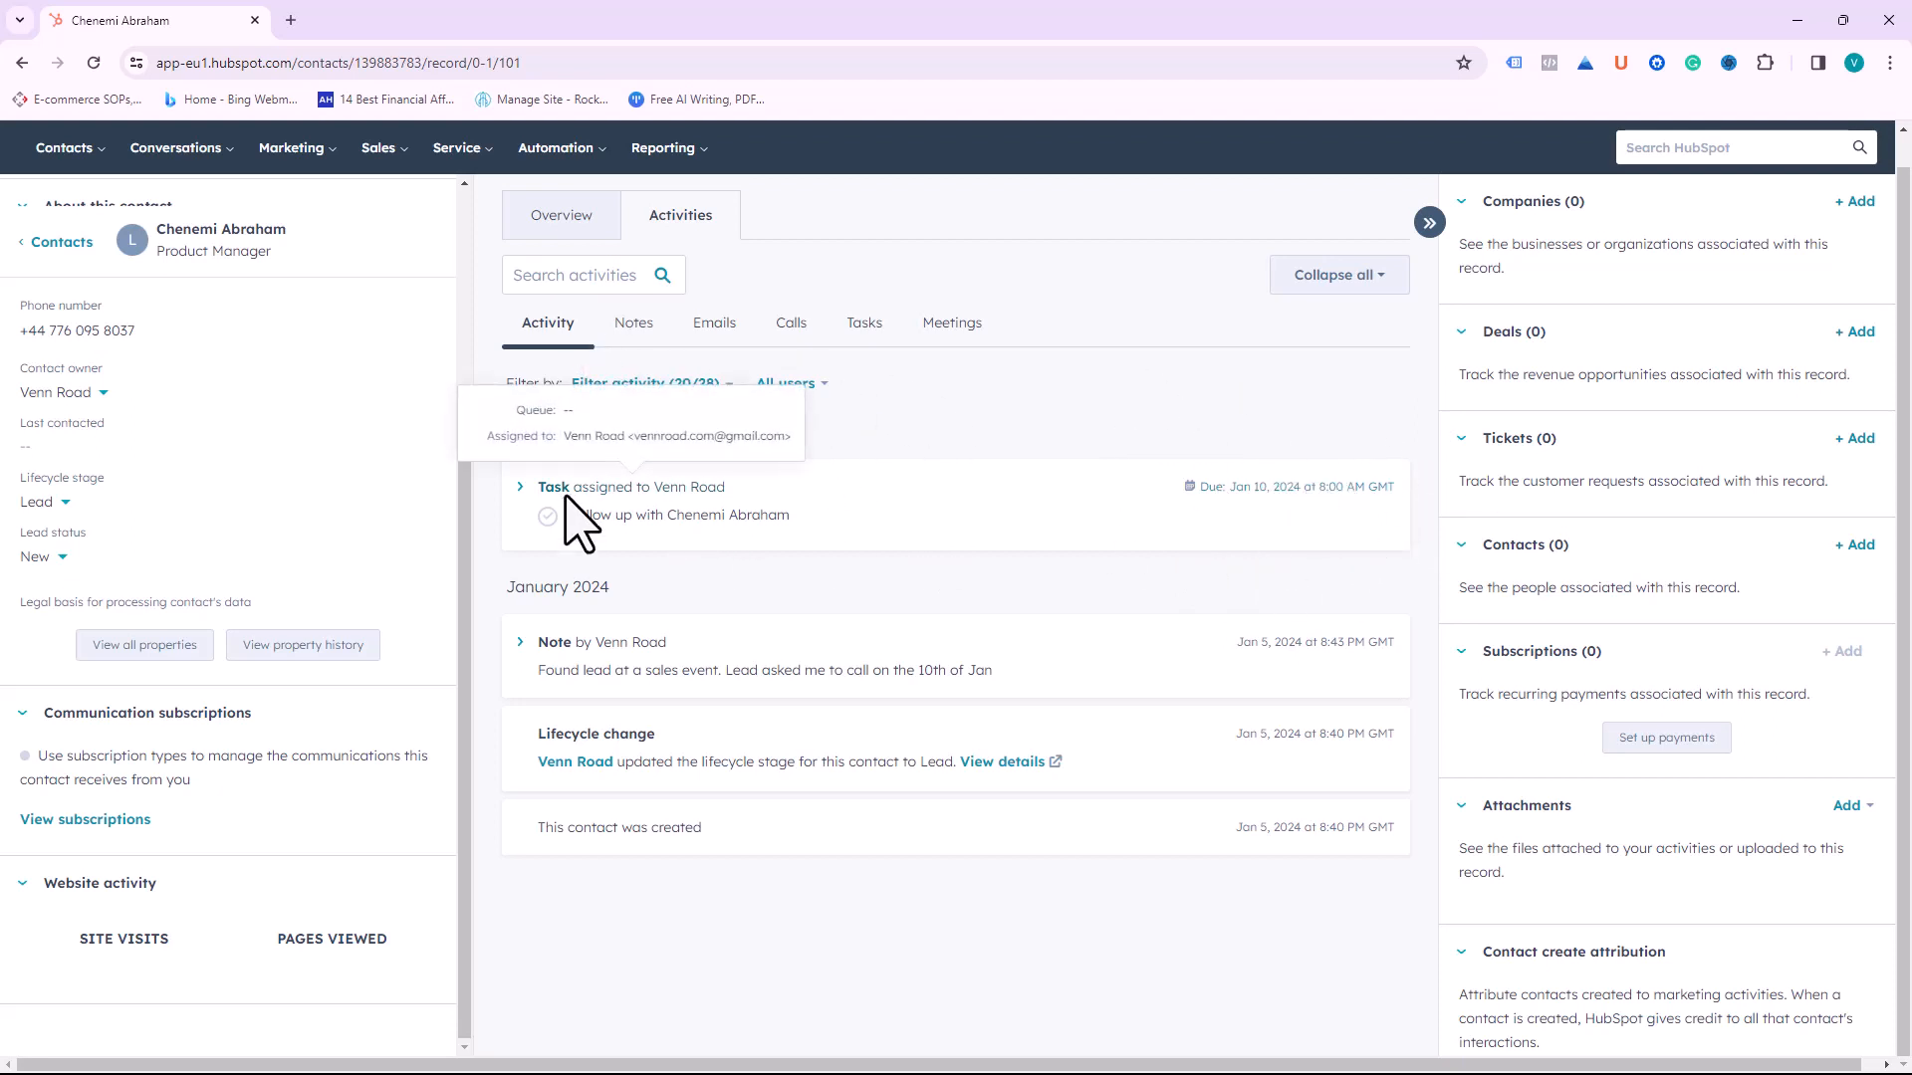
click(635, 325)
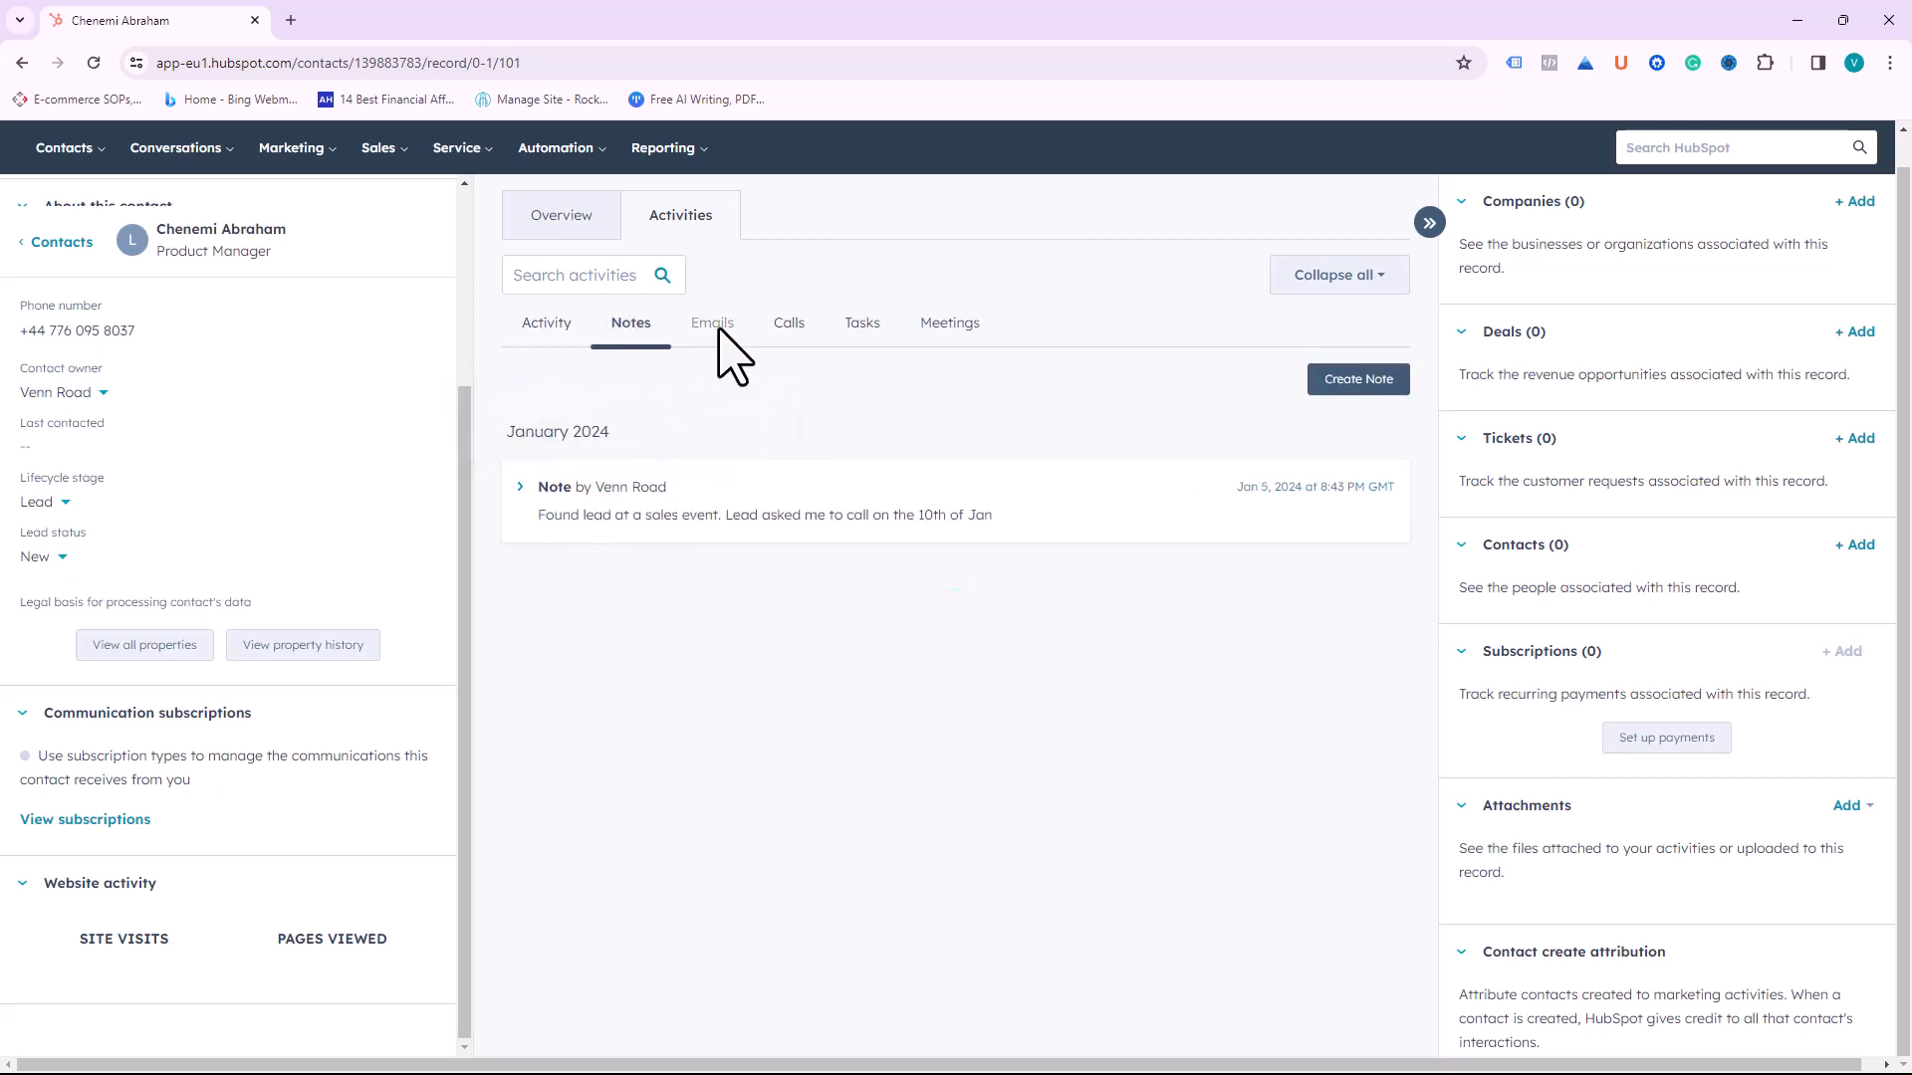
click(711, 329)
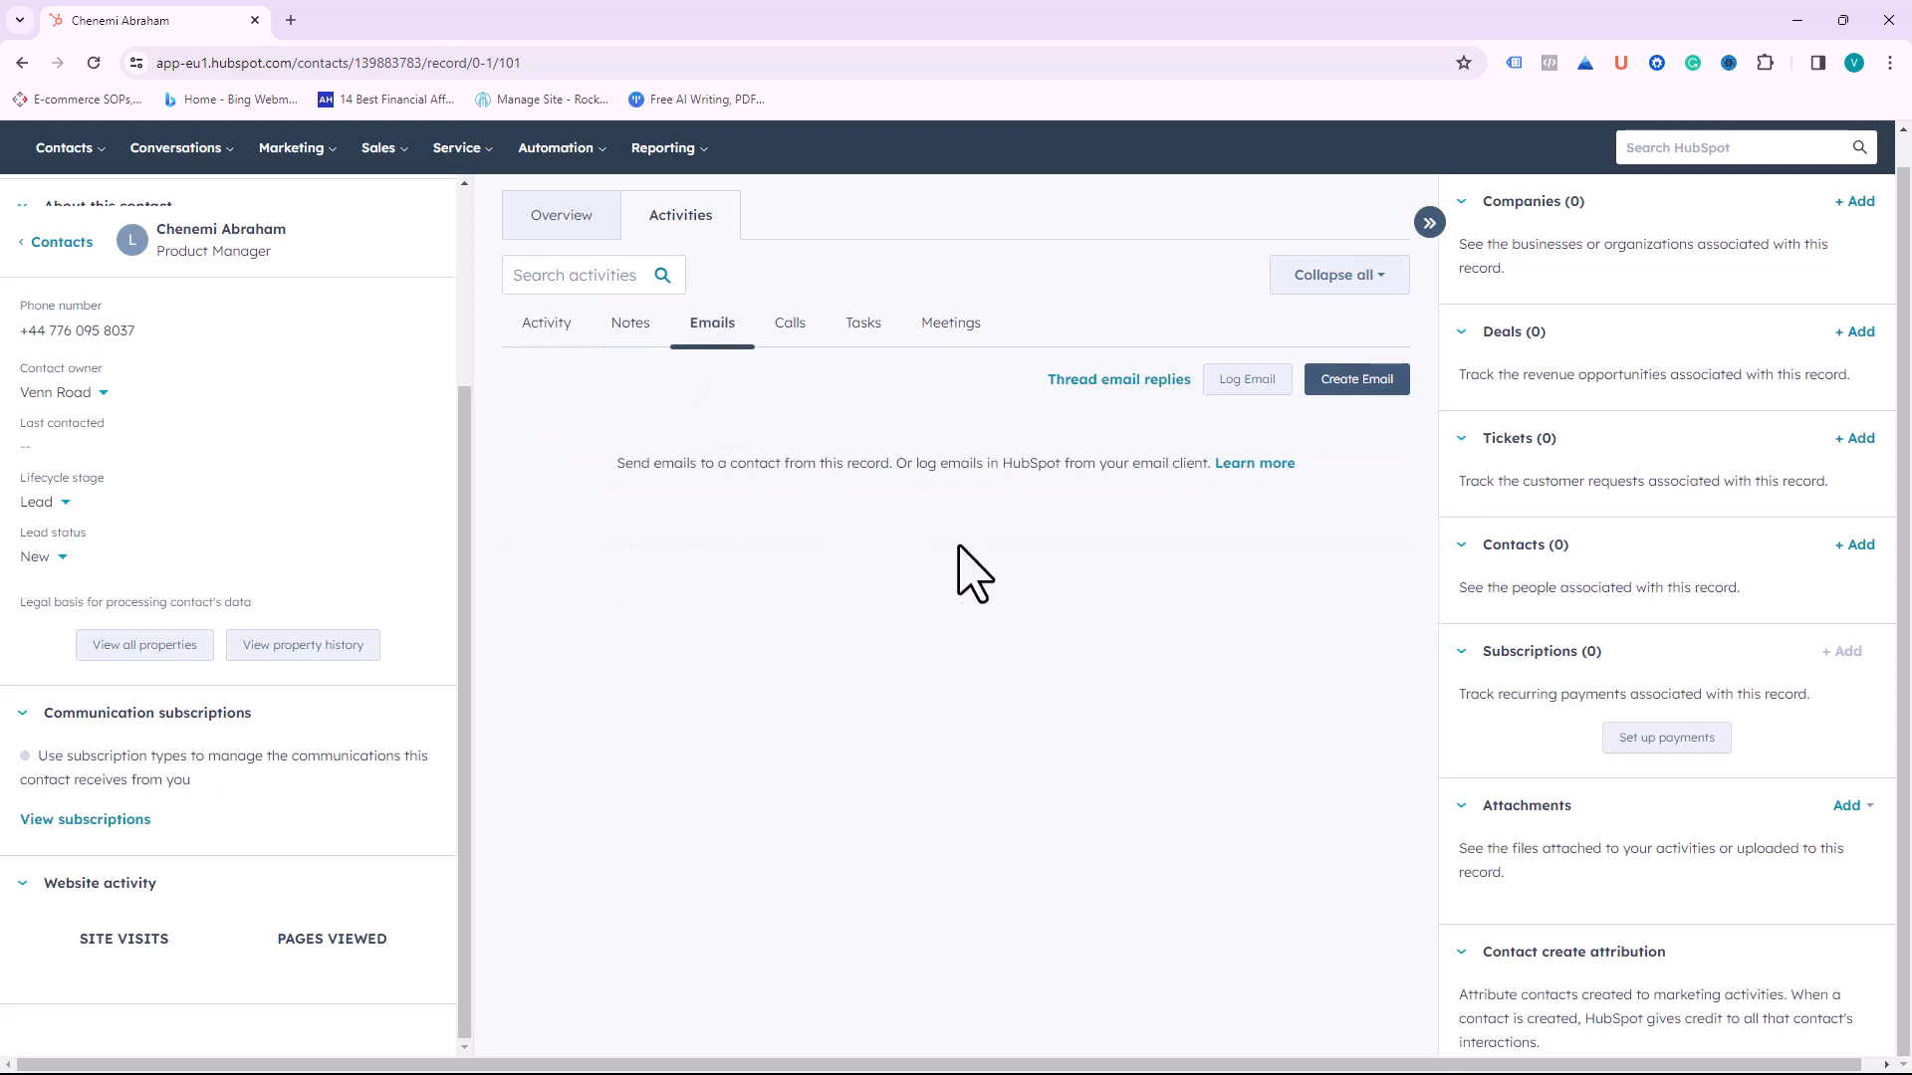
Step: From a new email to the contact, start connecting an inbox with inbox automation turned on
click(1373, 382)
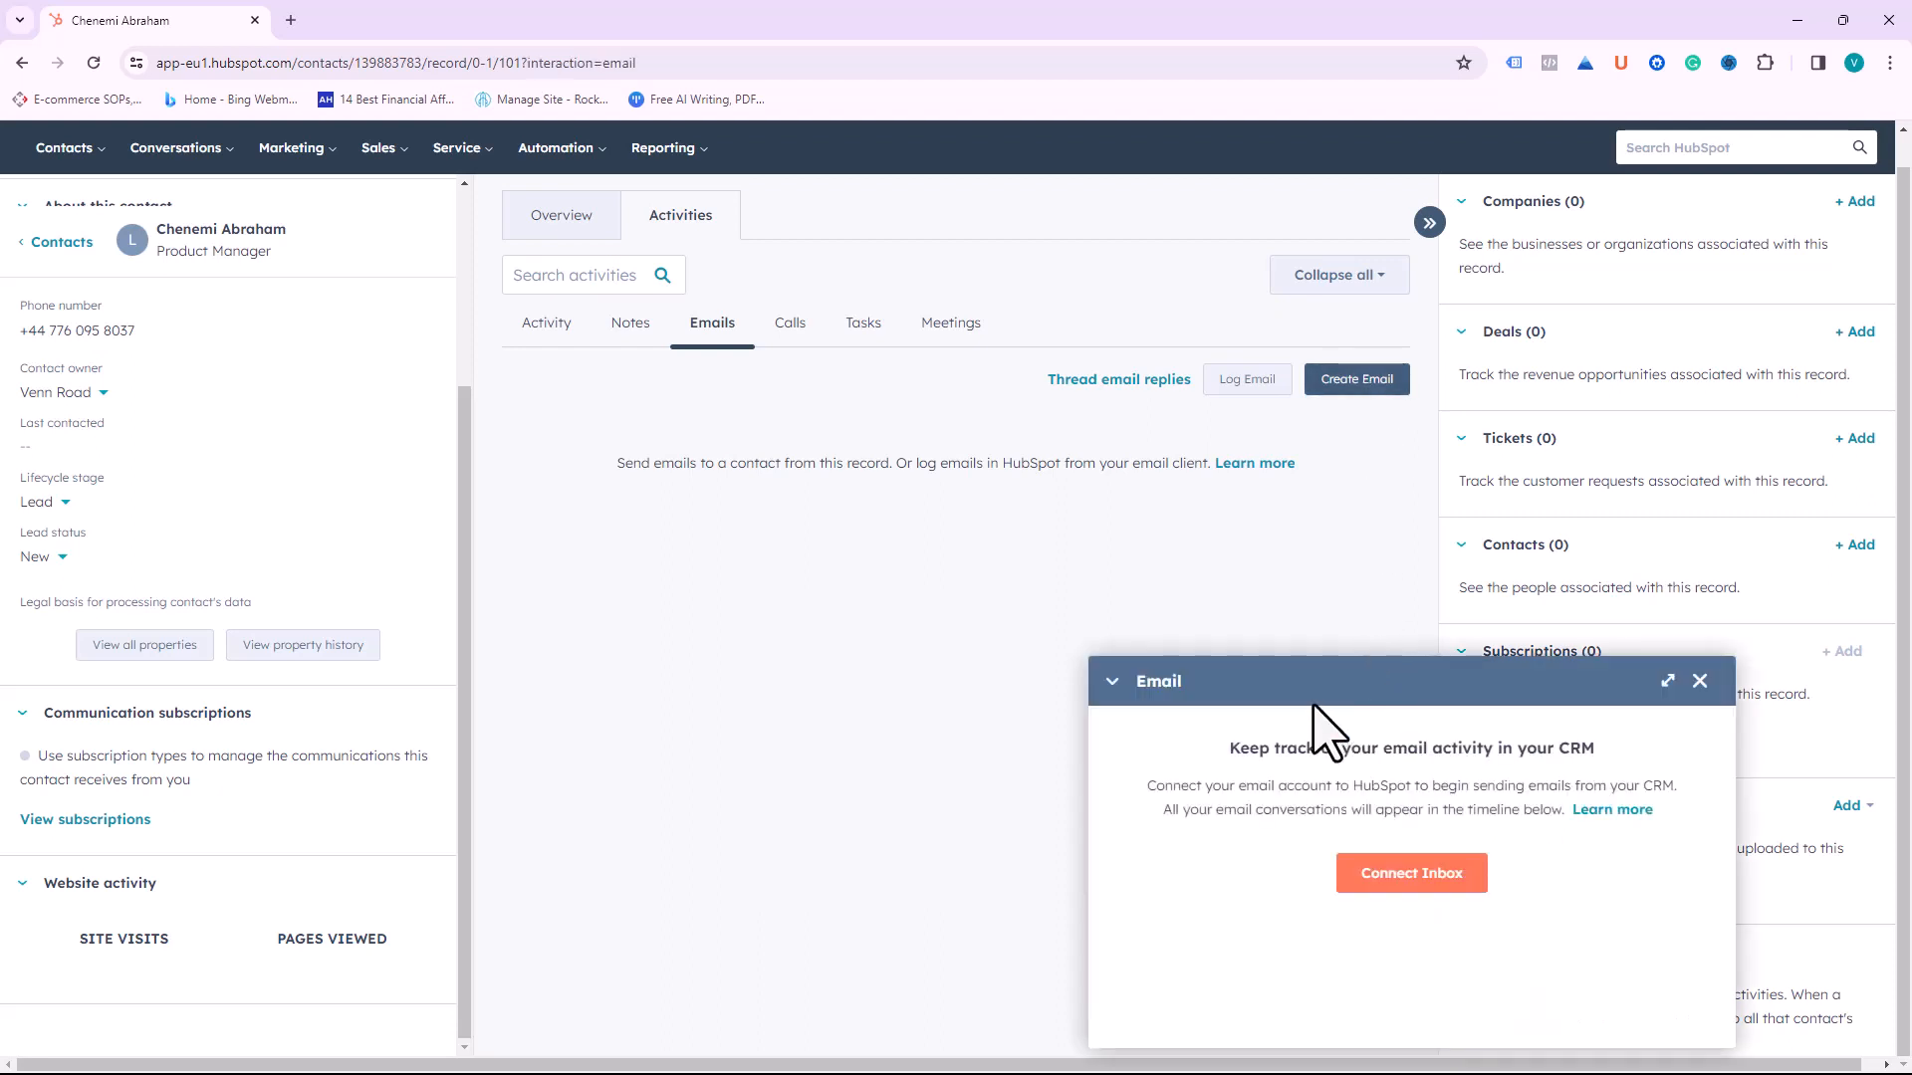
click(1408, 883)
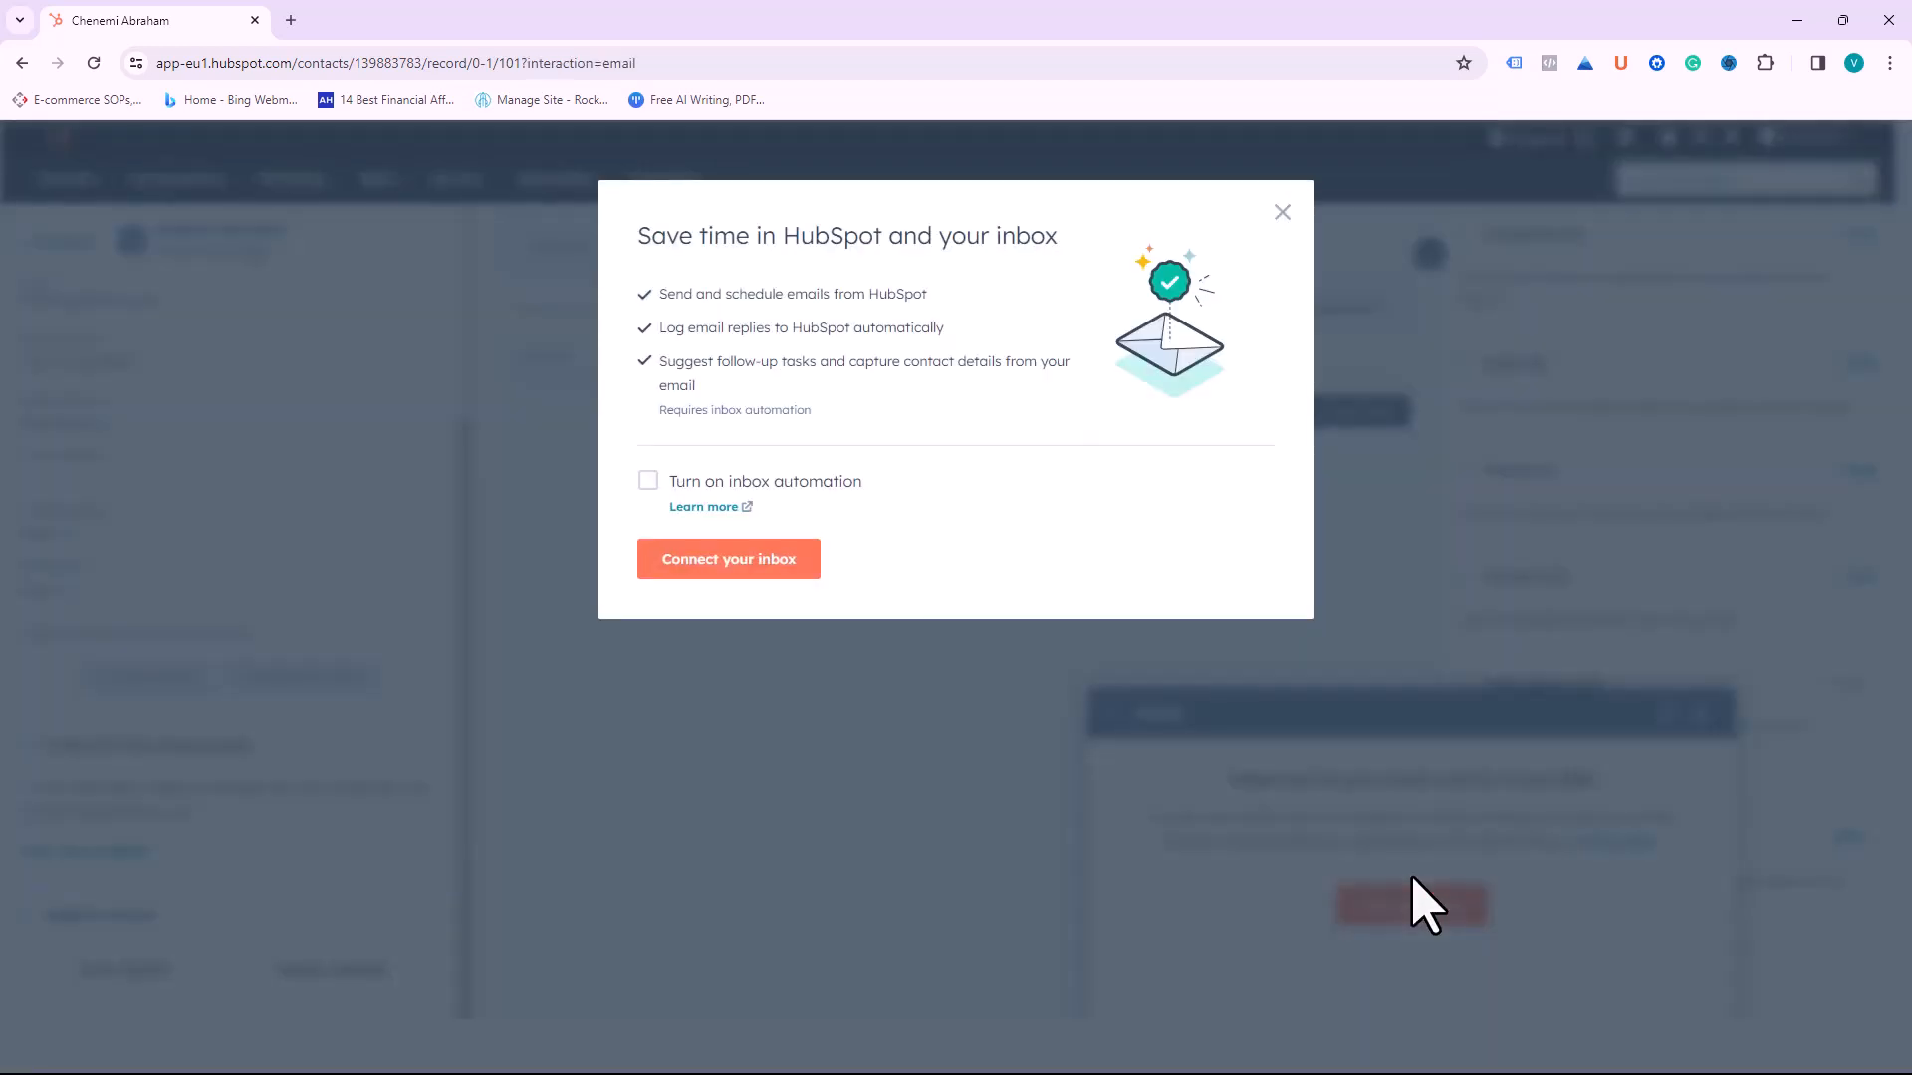
click(649, 481)
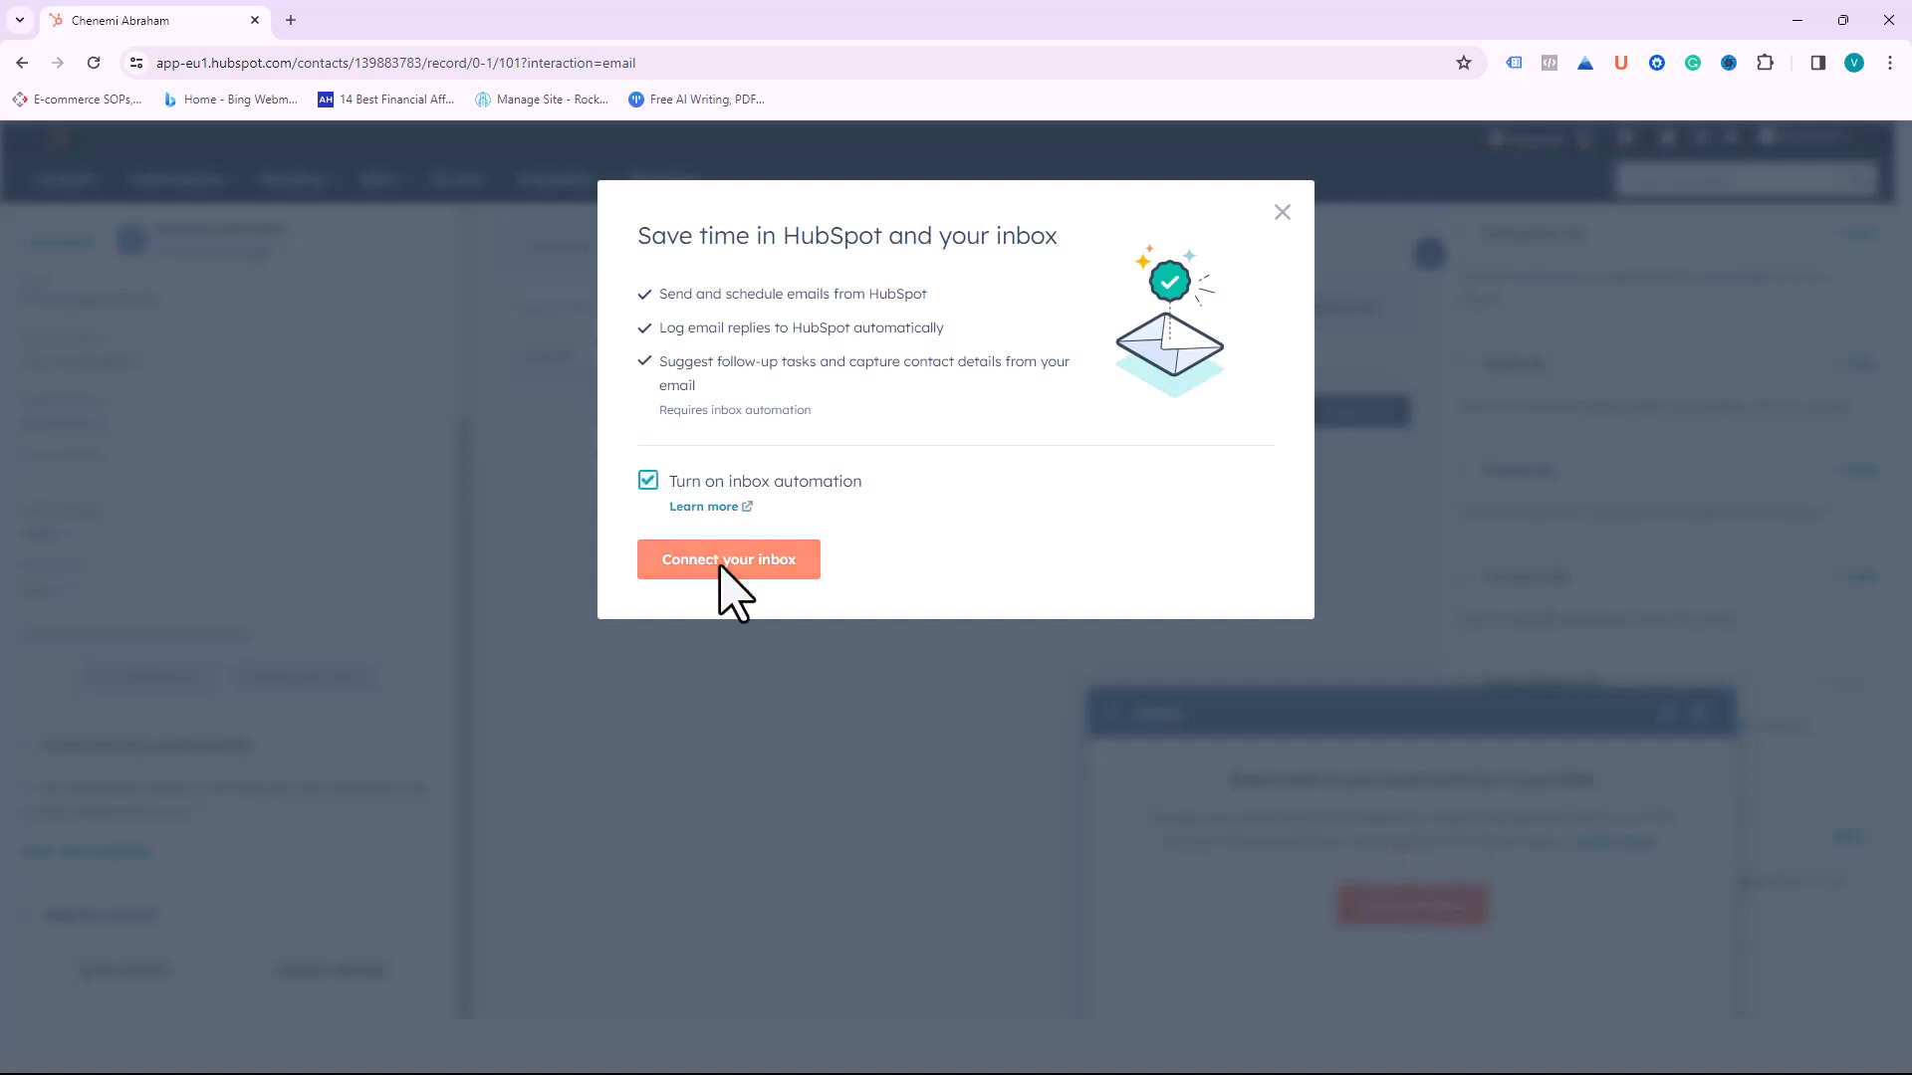
click(719, 563)
Step: Fill in the company's email address, choose Outlook 365 and agree to the integration terms
click(908, 329)
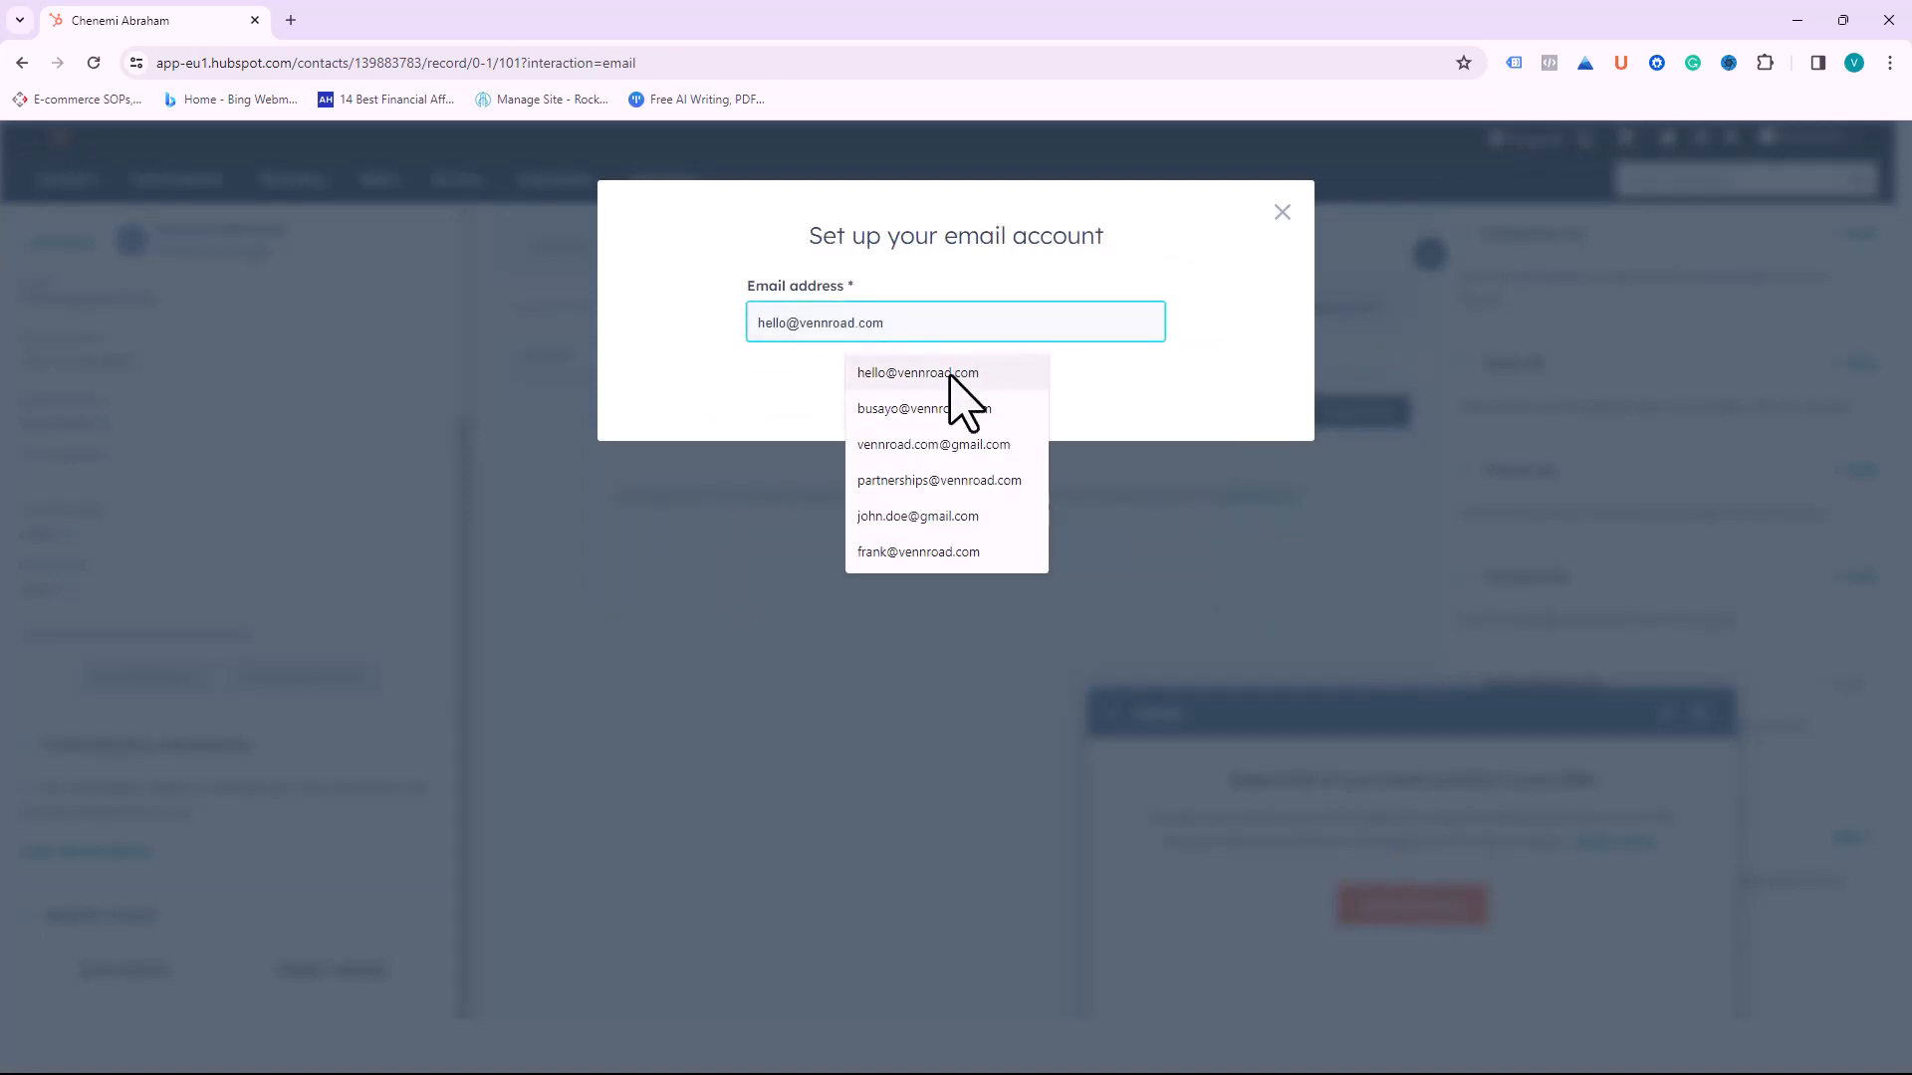
click(807, 398)
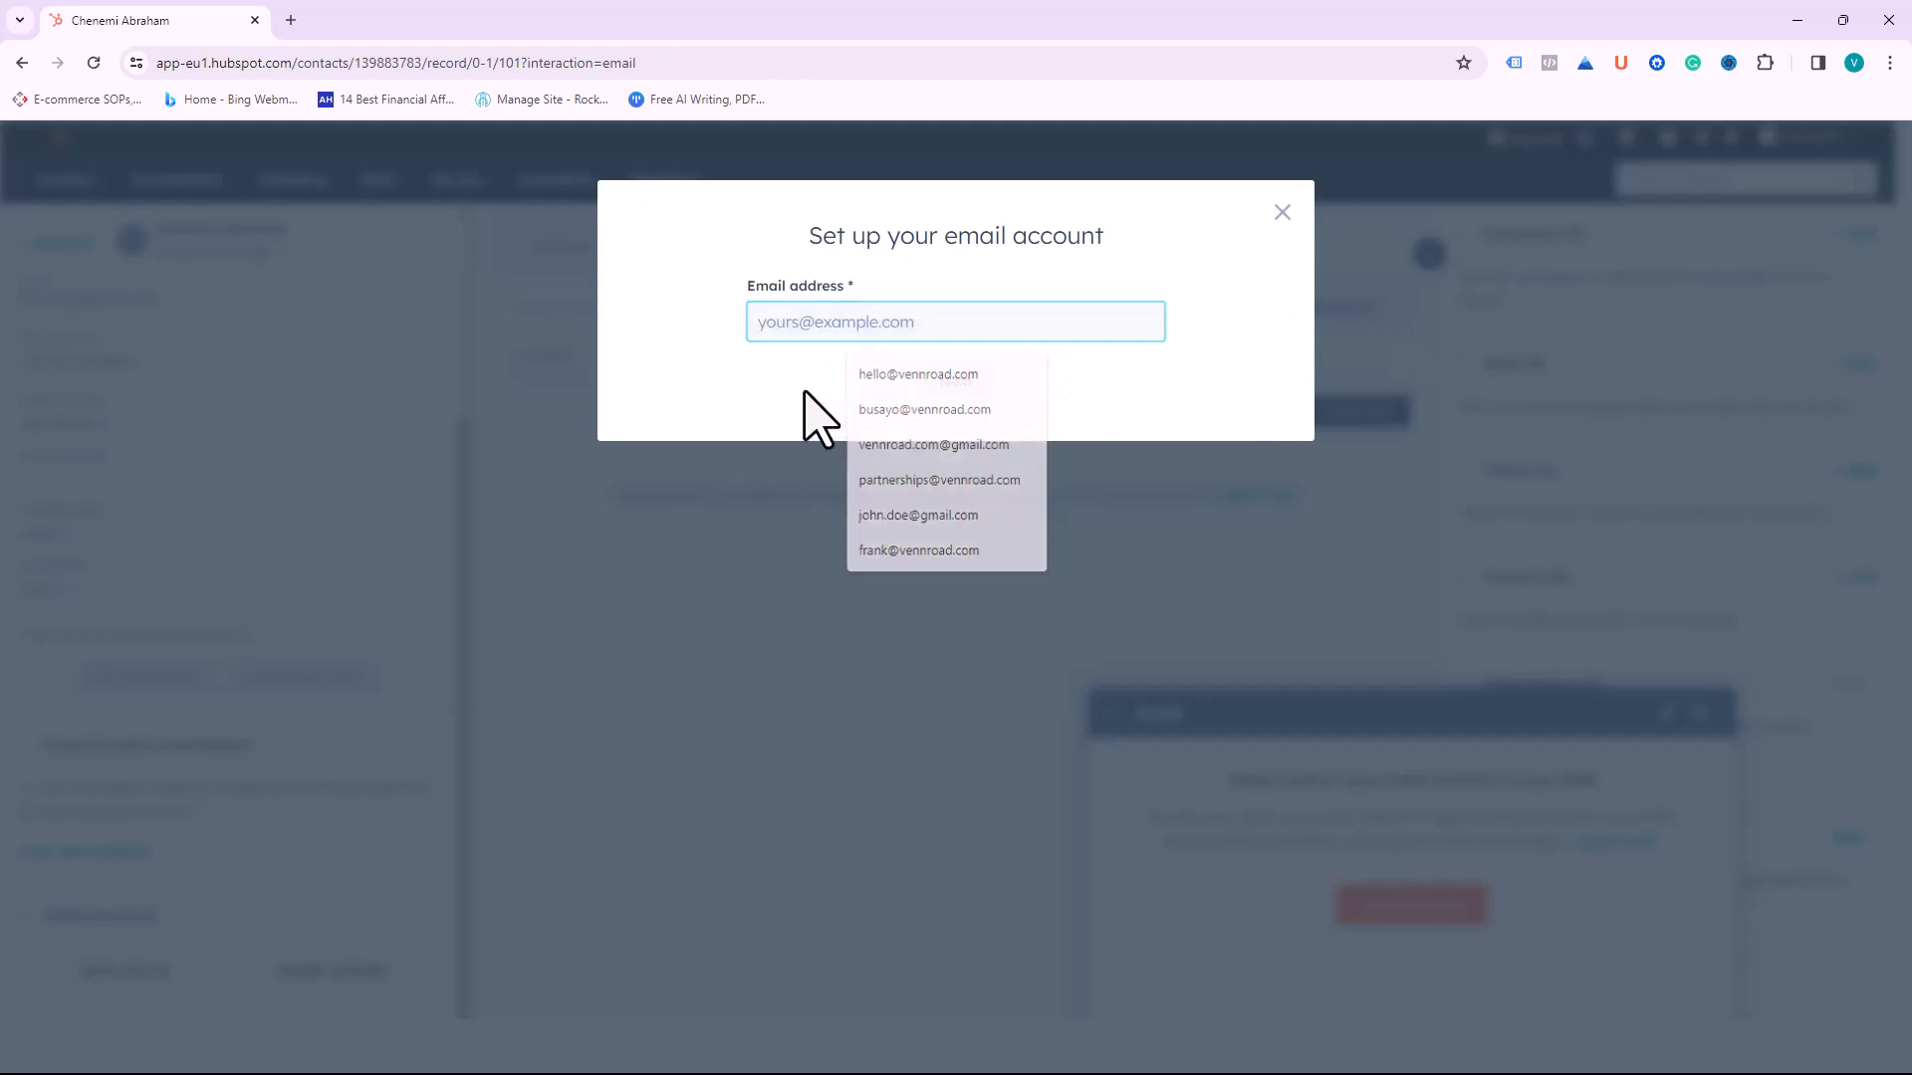
click(794, 334)
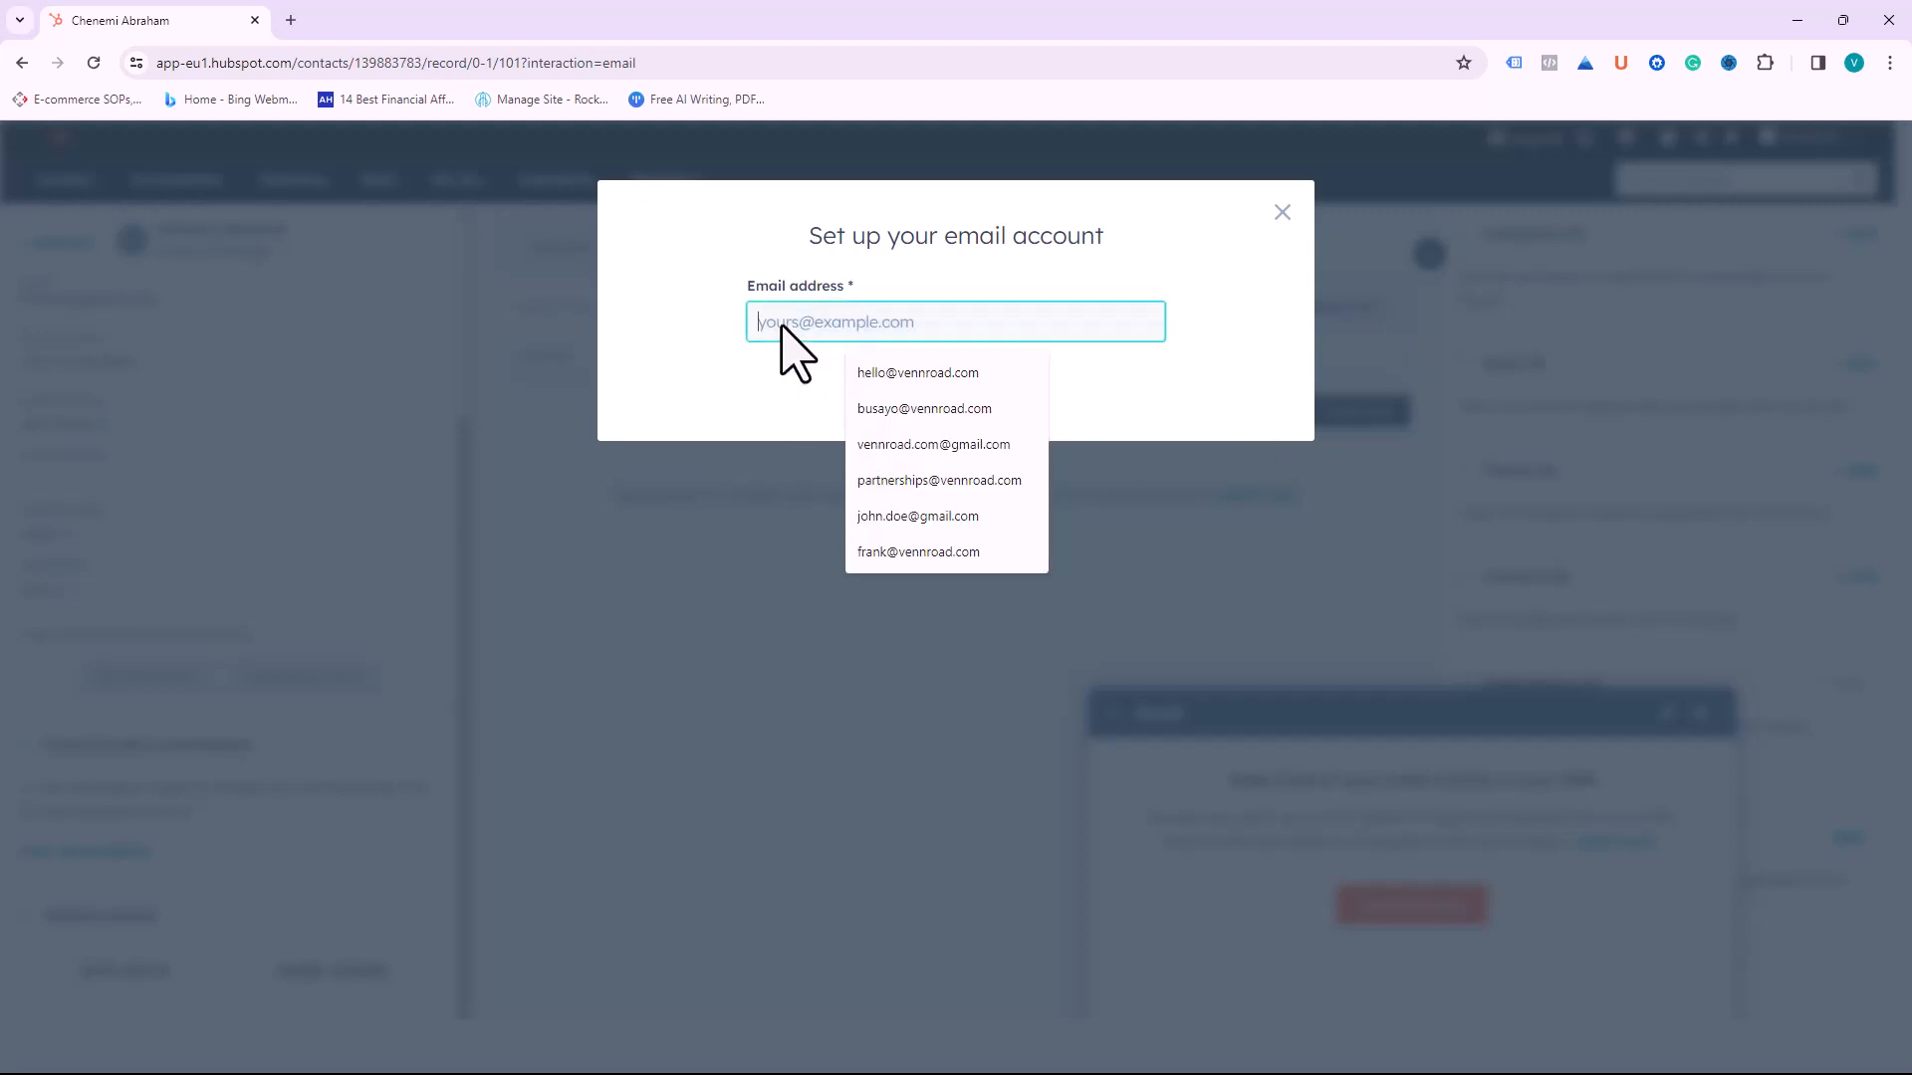
click(875, 377)
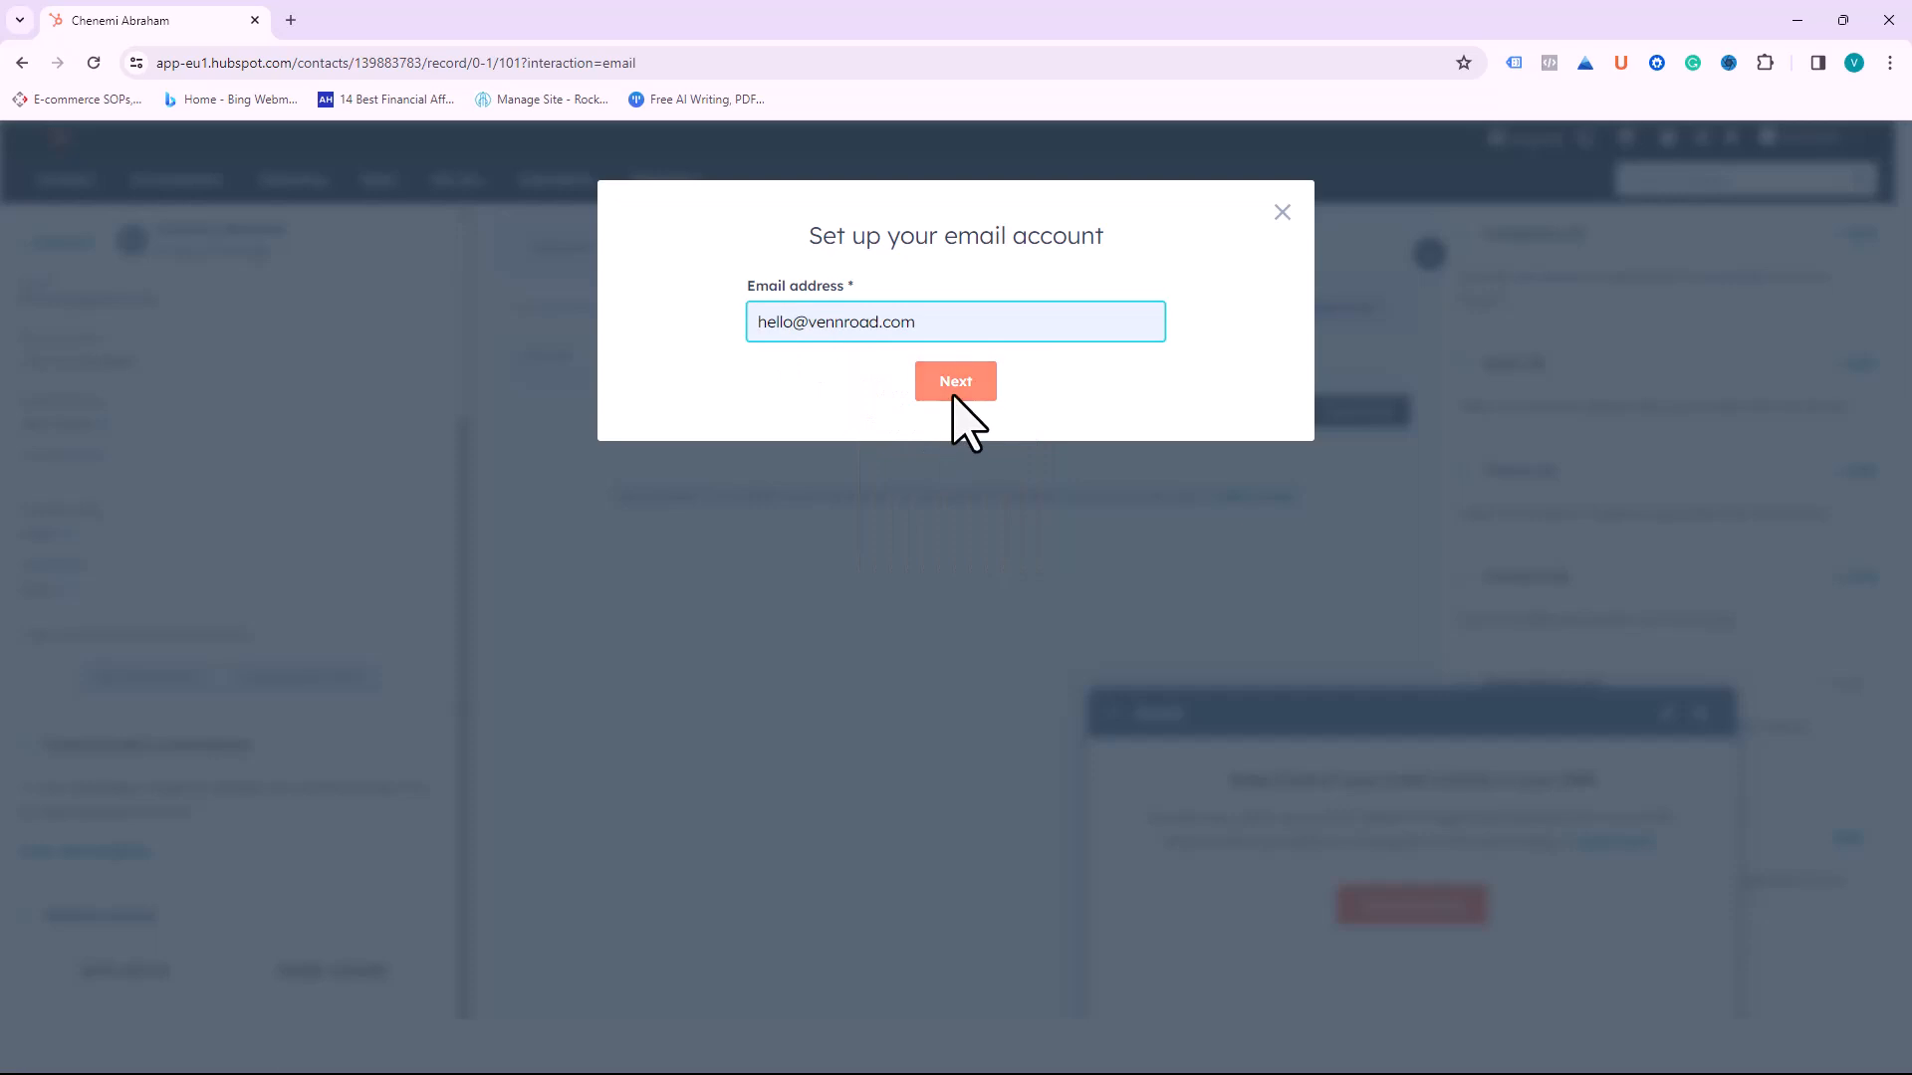
click(953, 394)
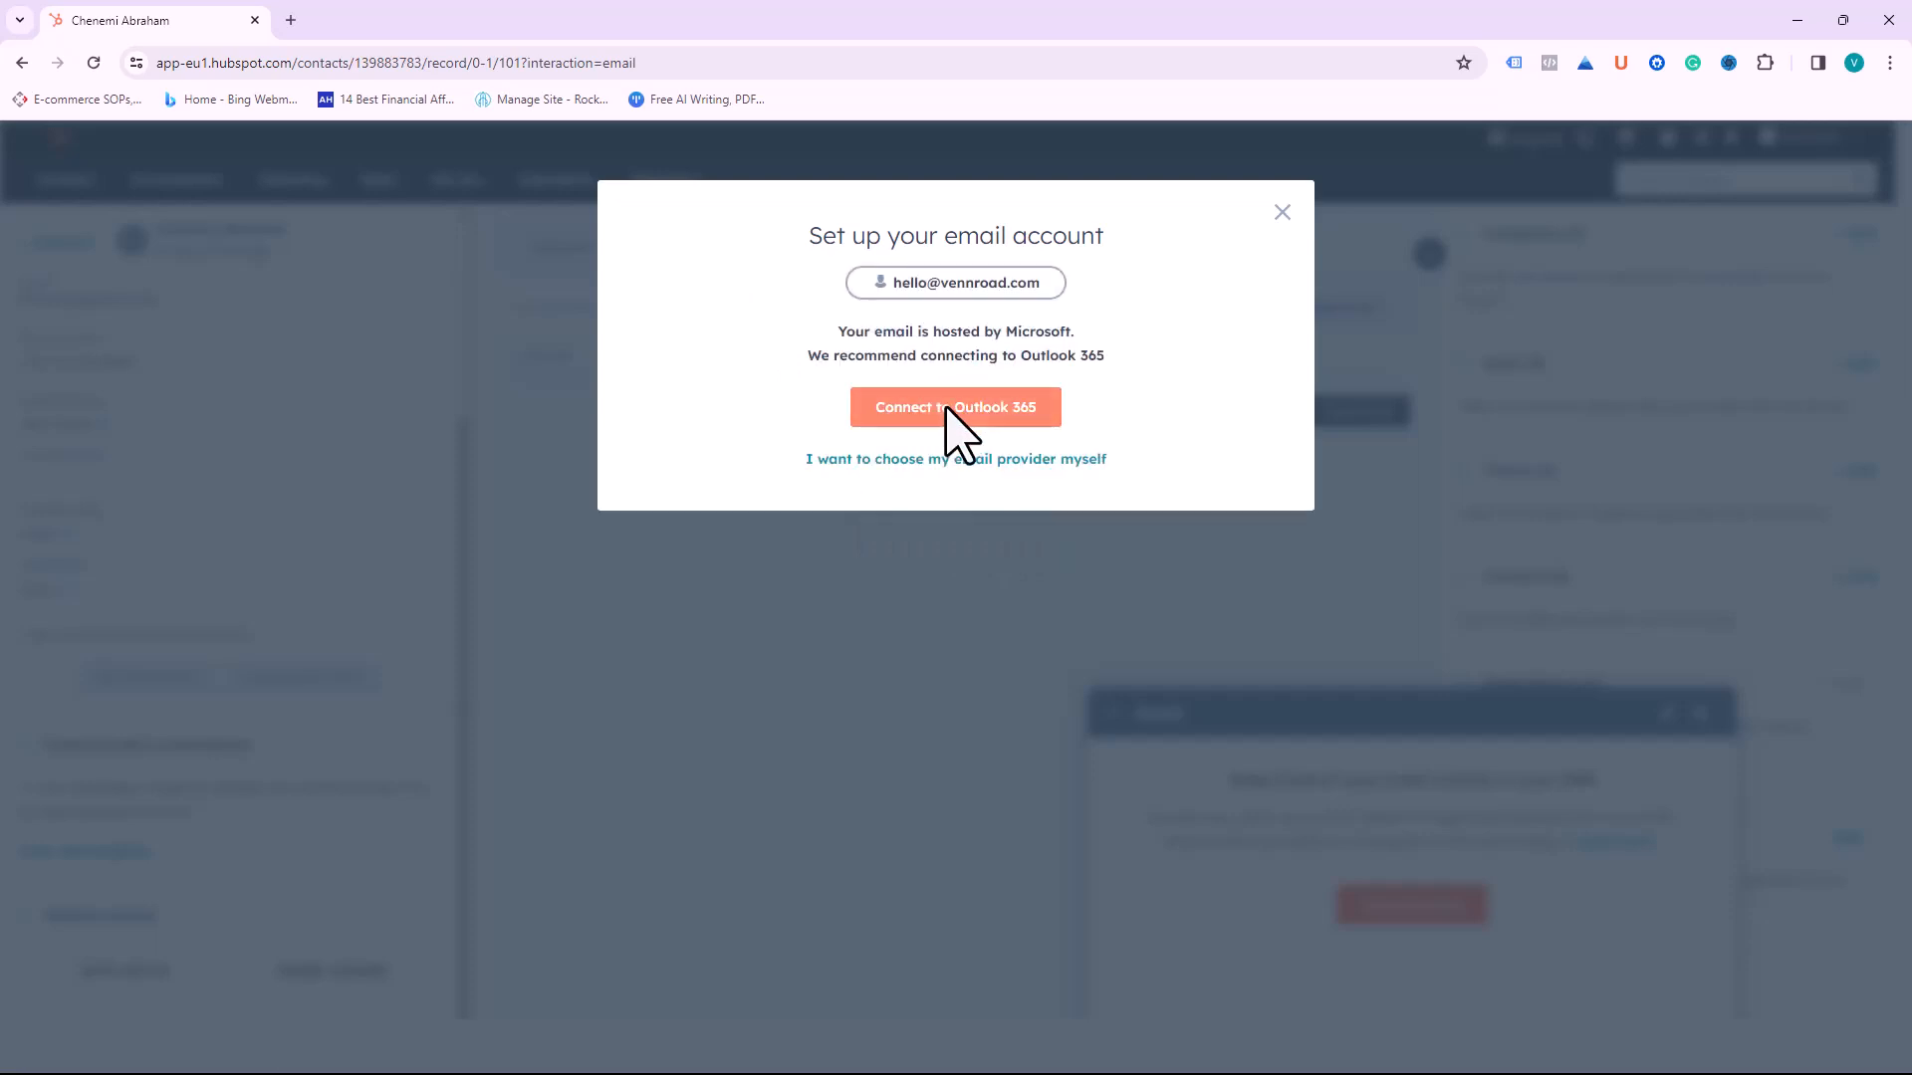
click(947, 409)
scroll(1013, 583, down, 5)
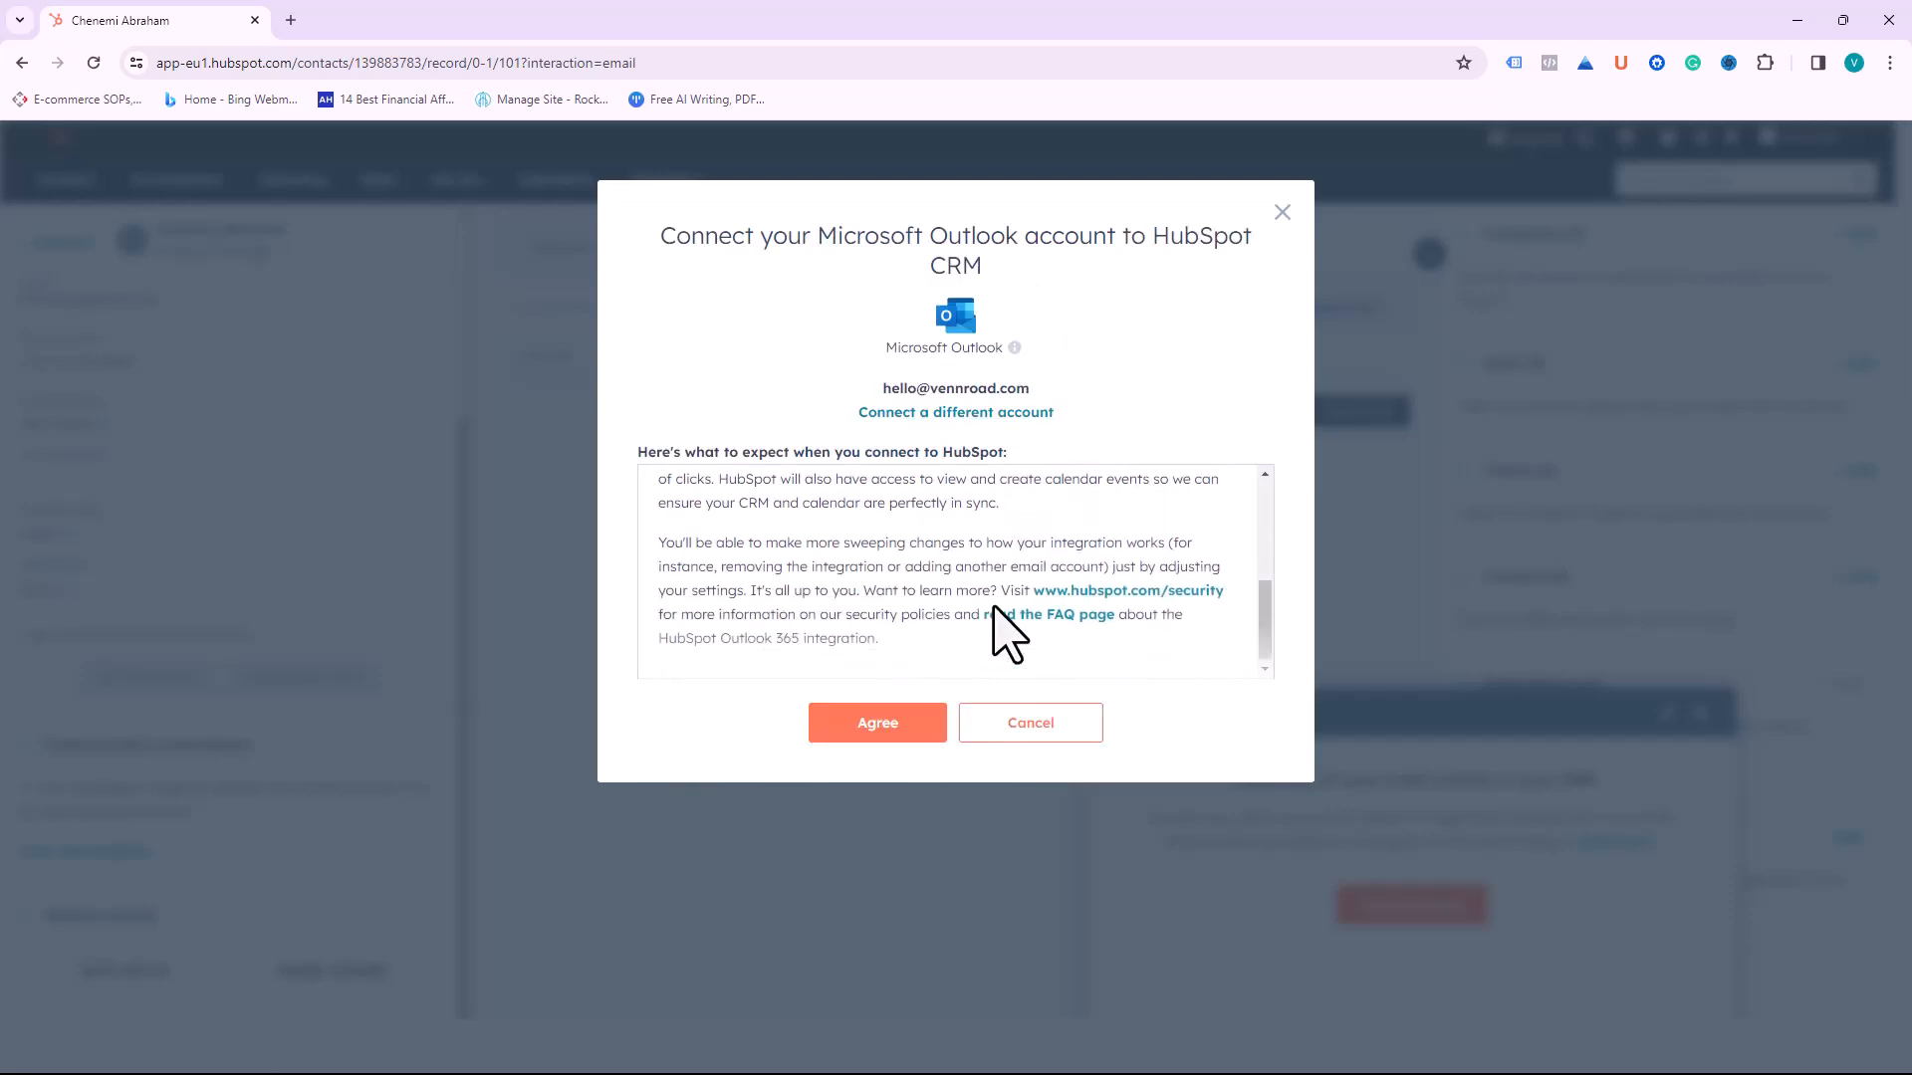
click(879, 724)
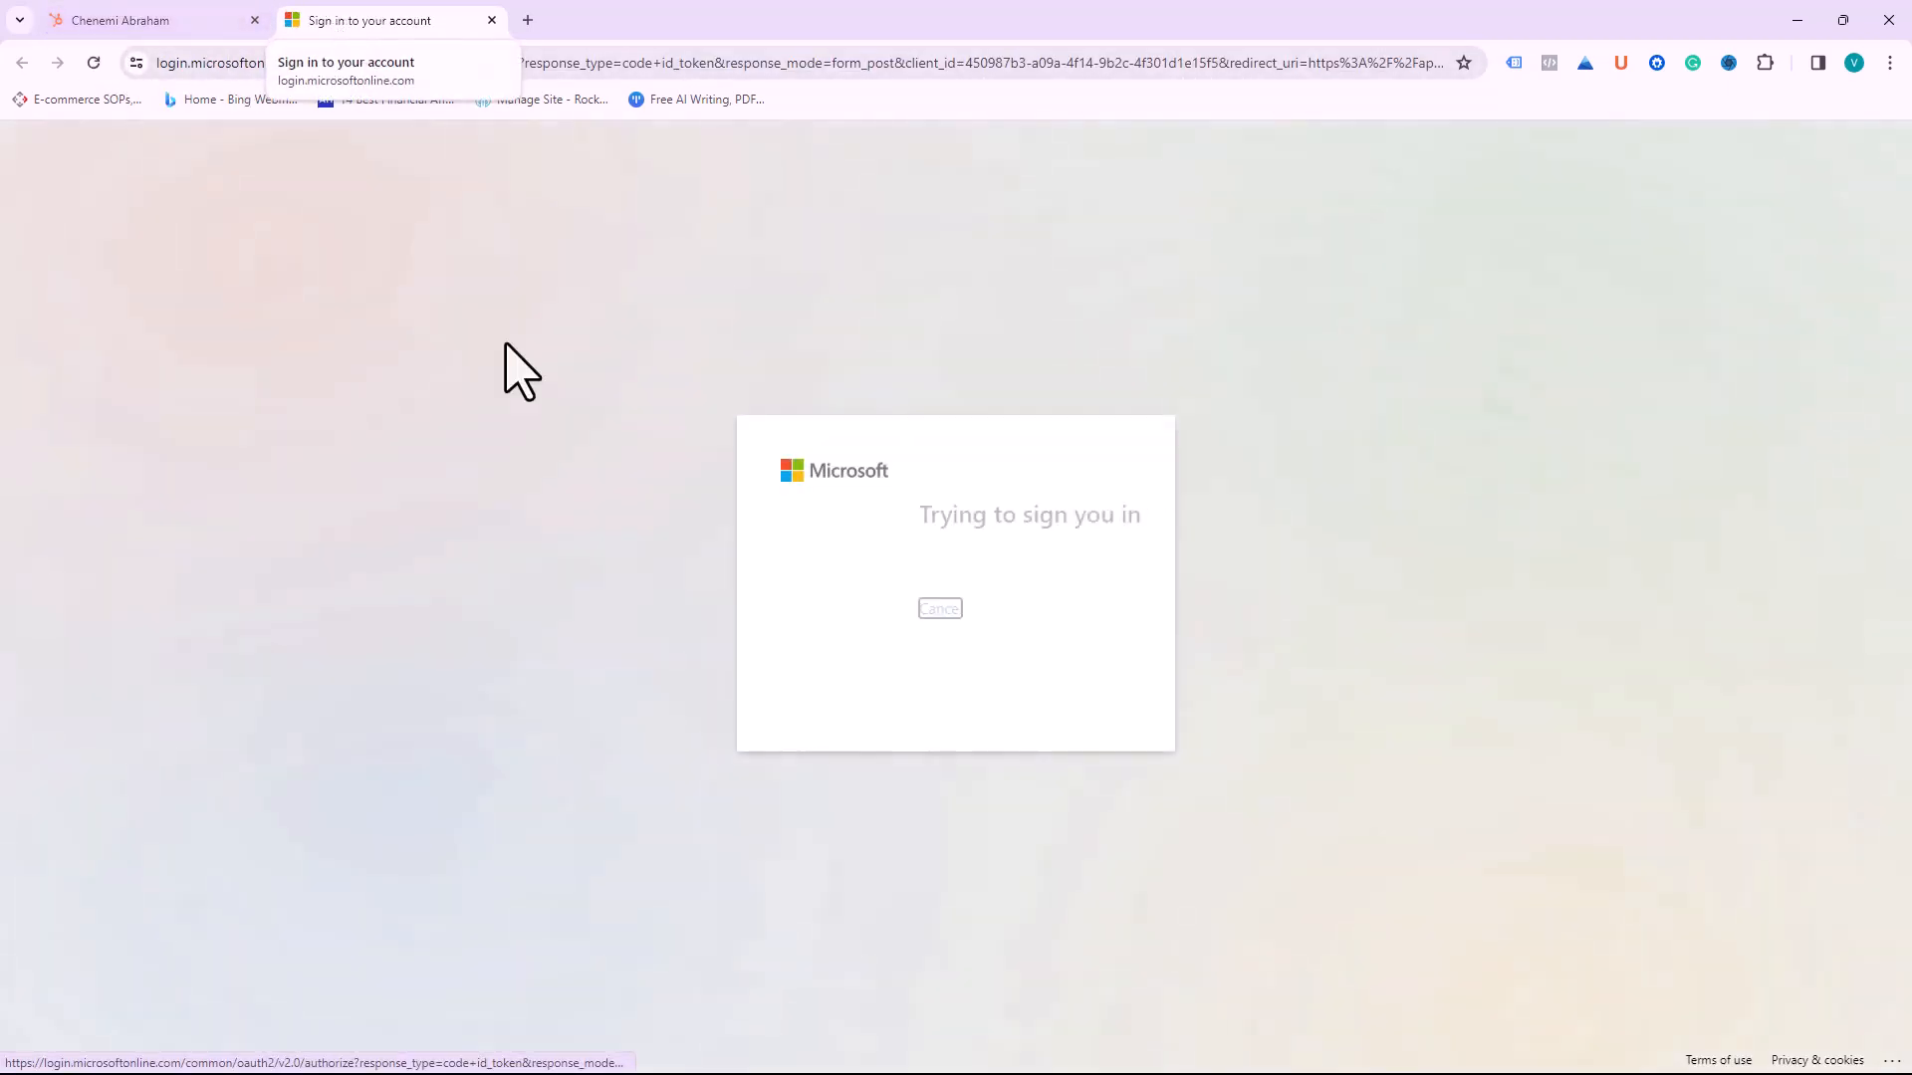
Step: Sign in with the company Microsoft account and accept HubSpot Sales' permissions for the organization
click(880, 589)
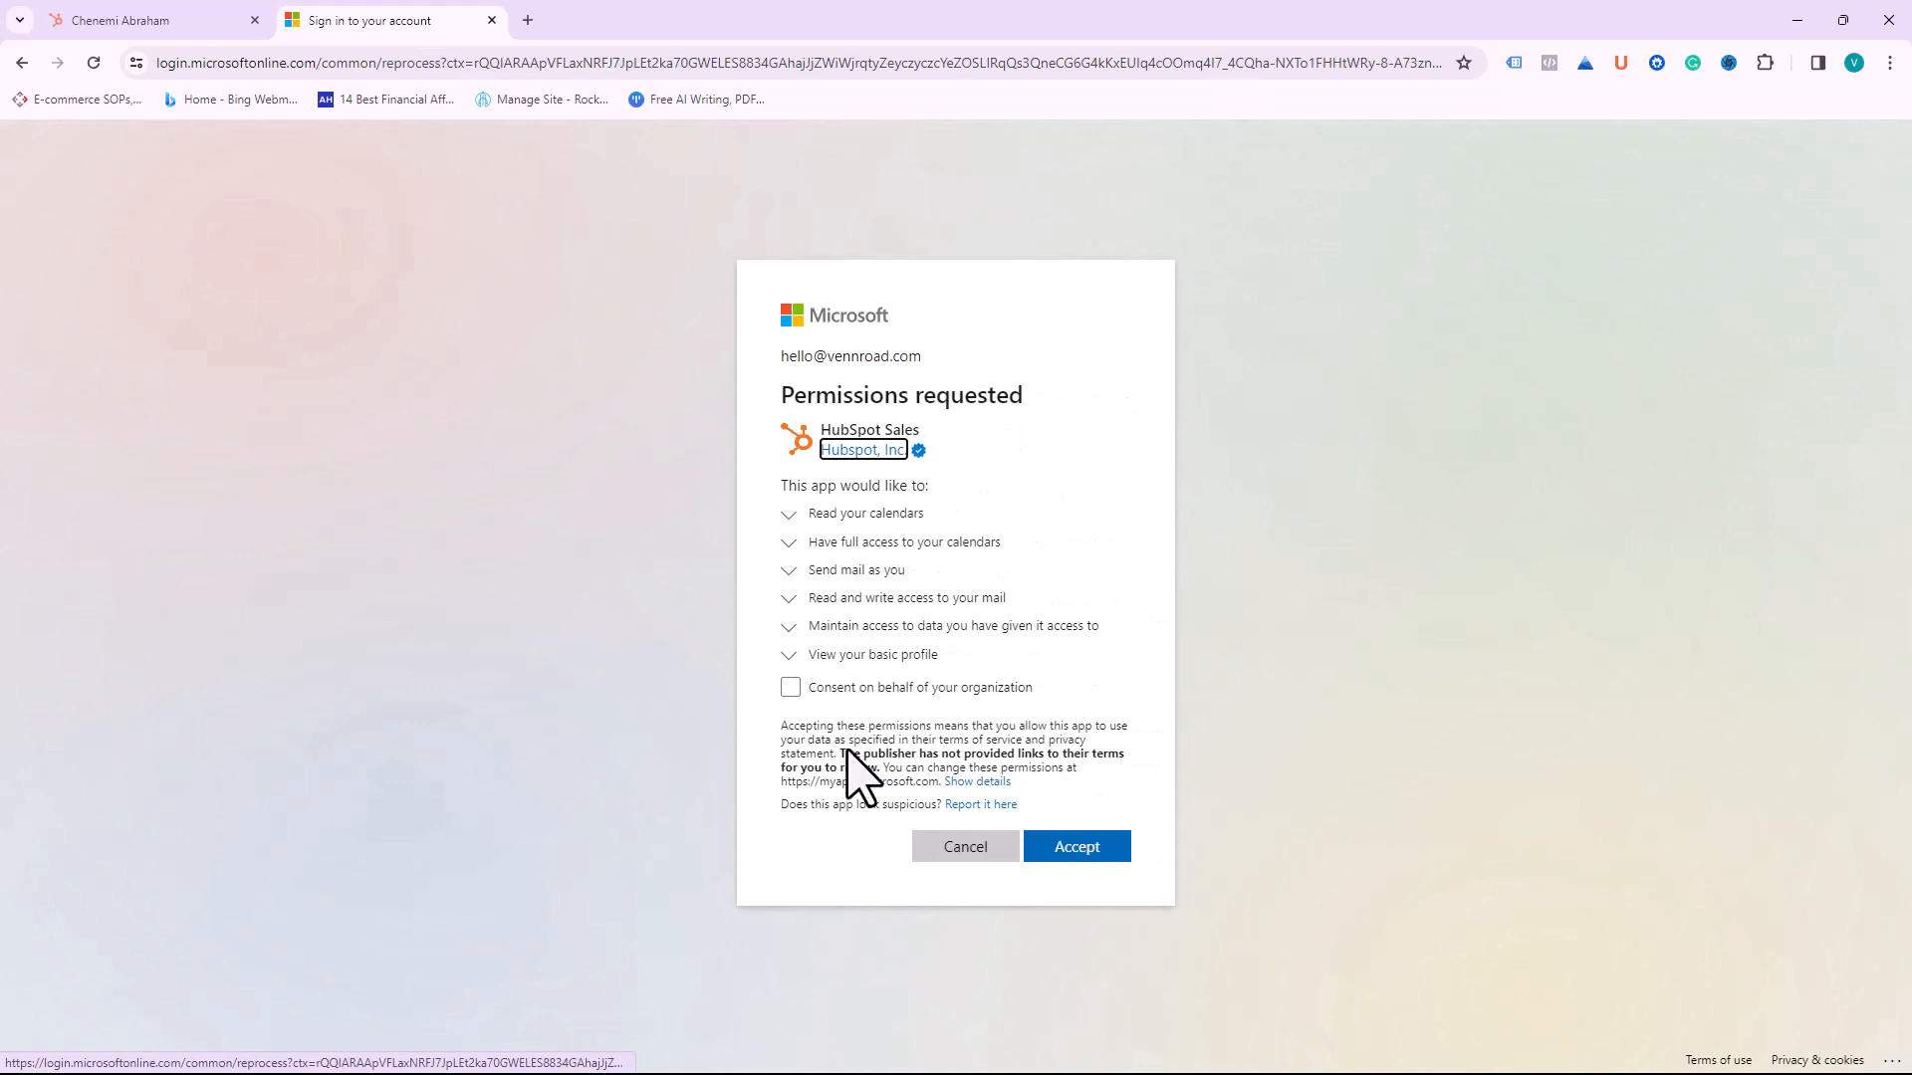
click(791, 689)
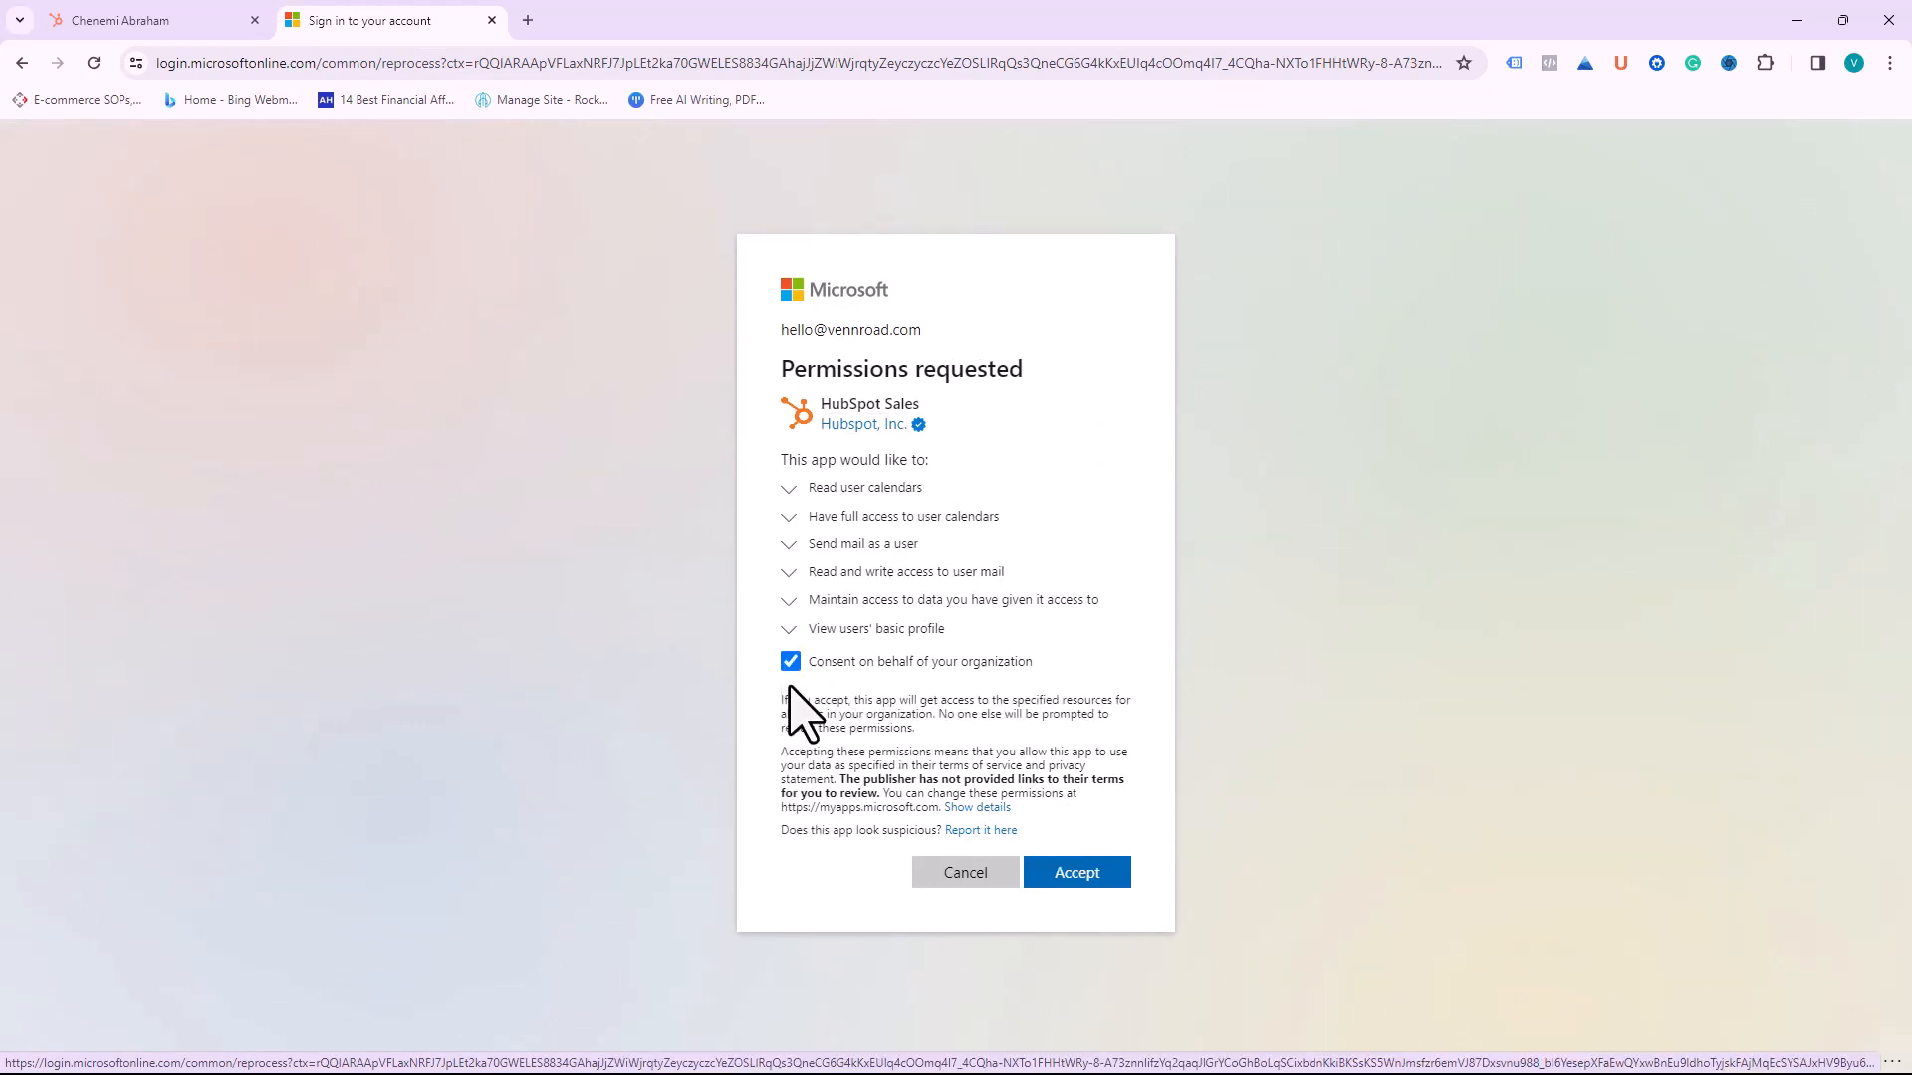
click(1079, 876)
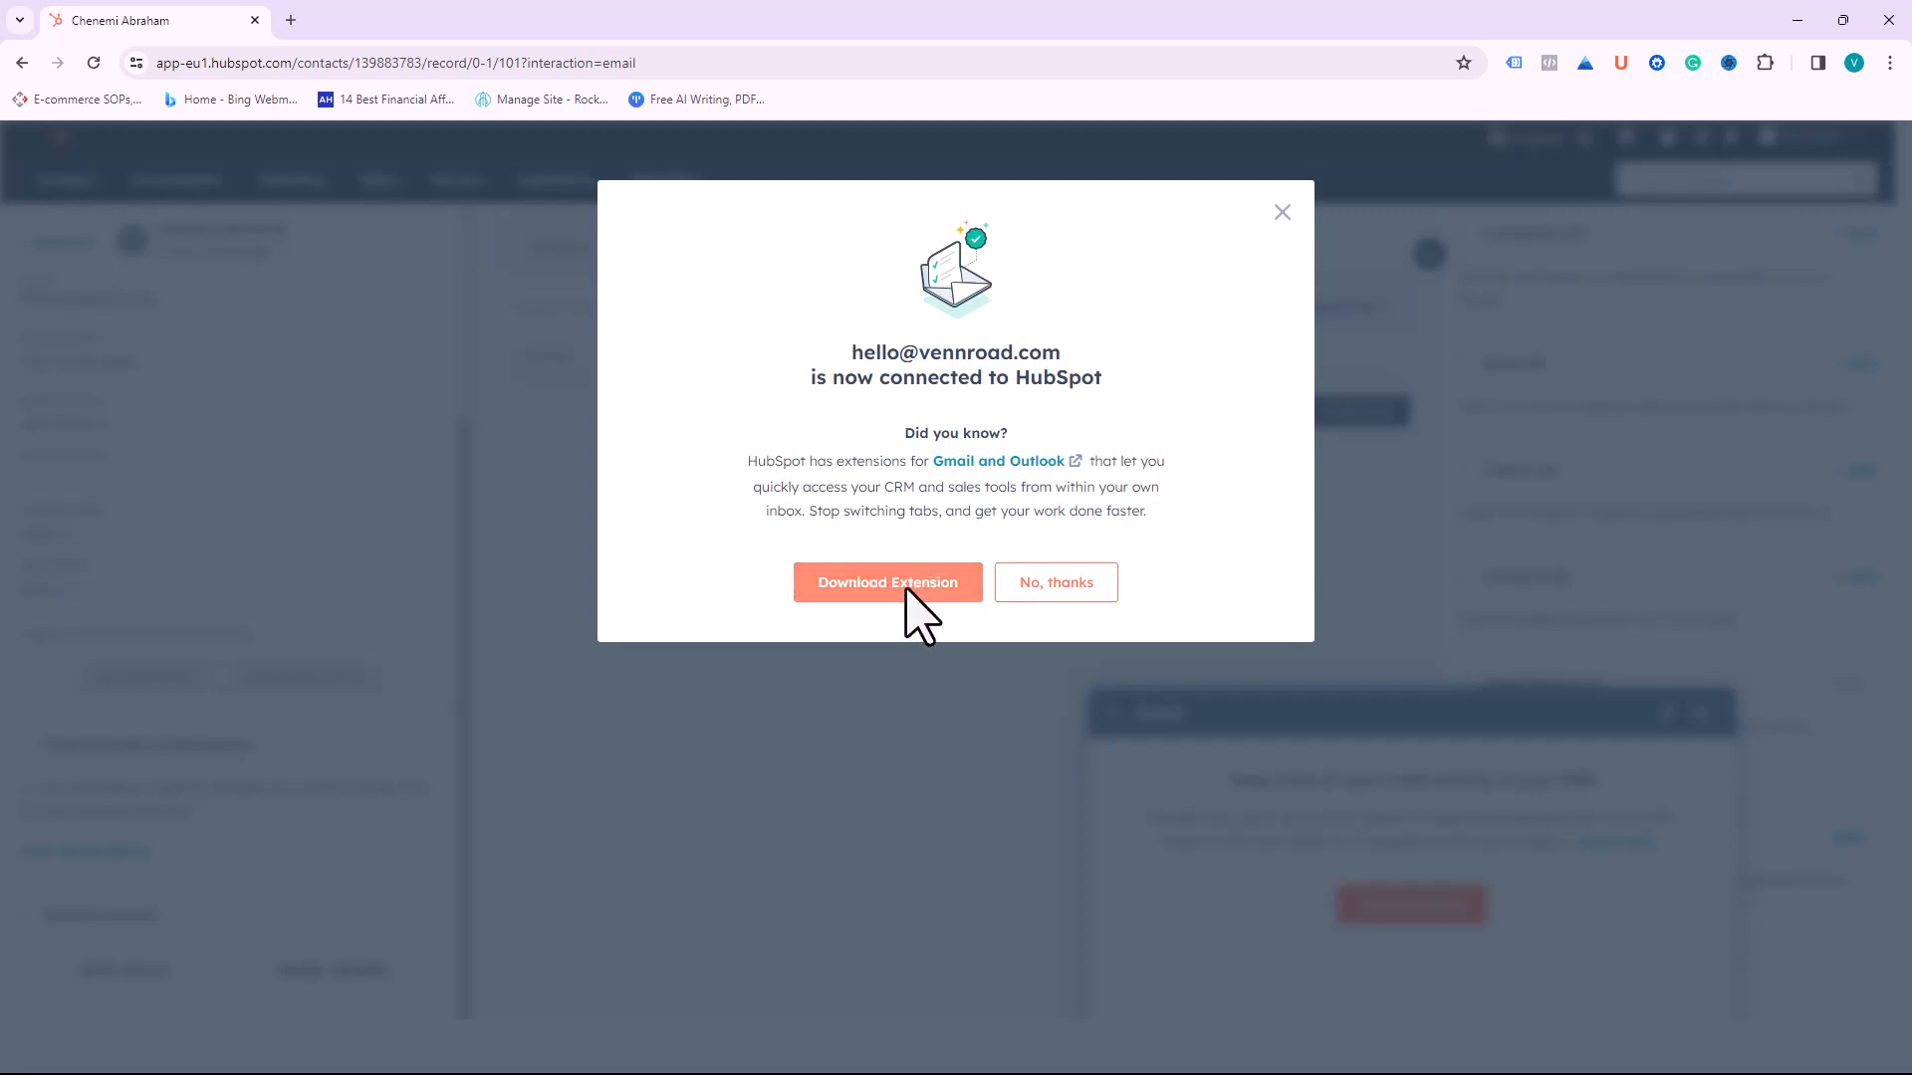
Step: Decline the extension offer, dismiss the meetings promotion and close the unsent email
click(1039, 591)
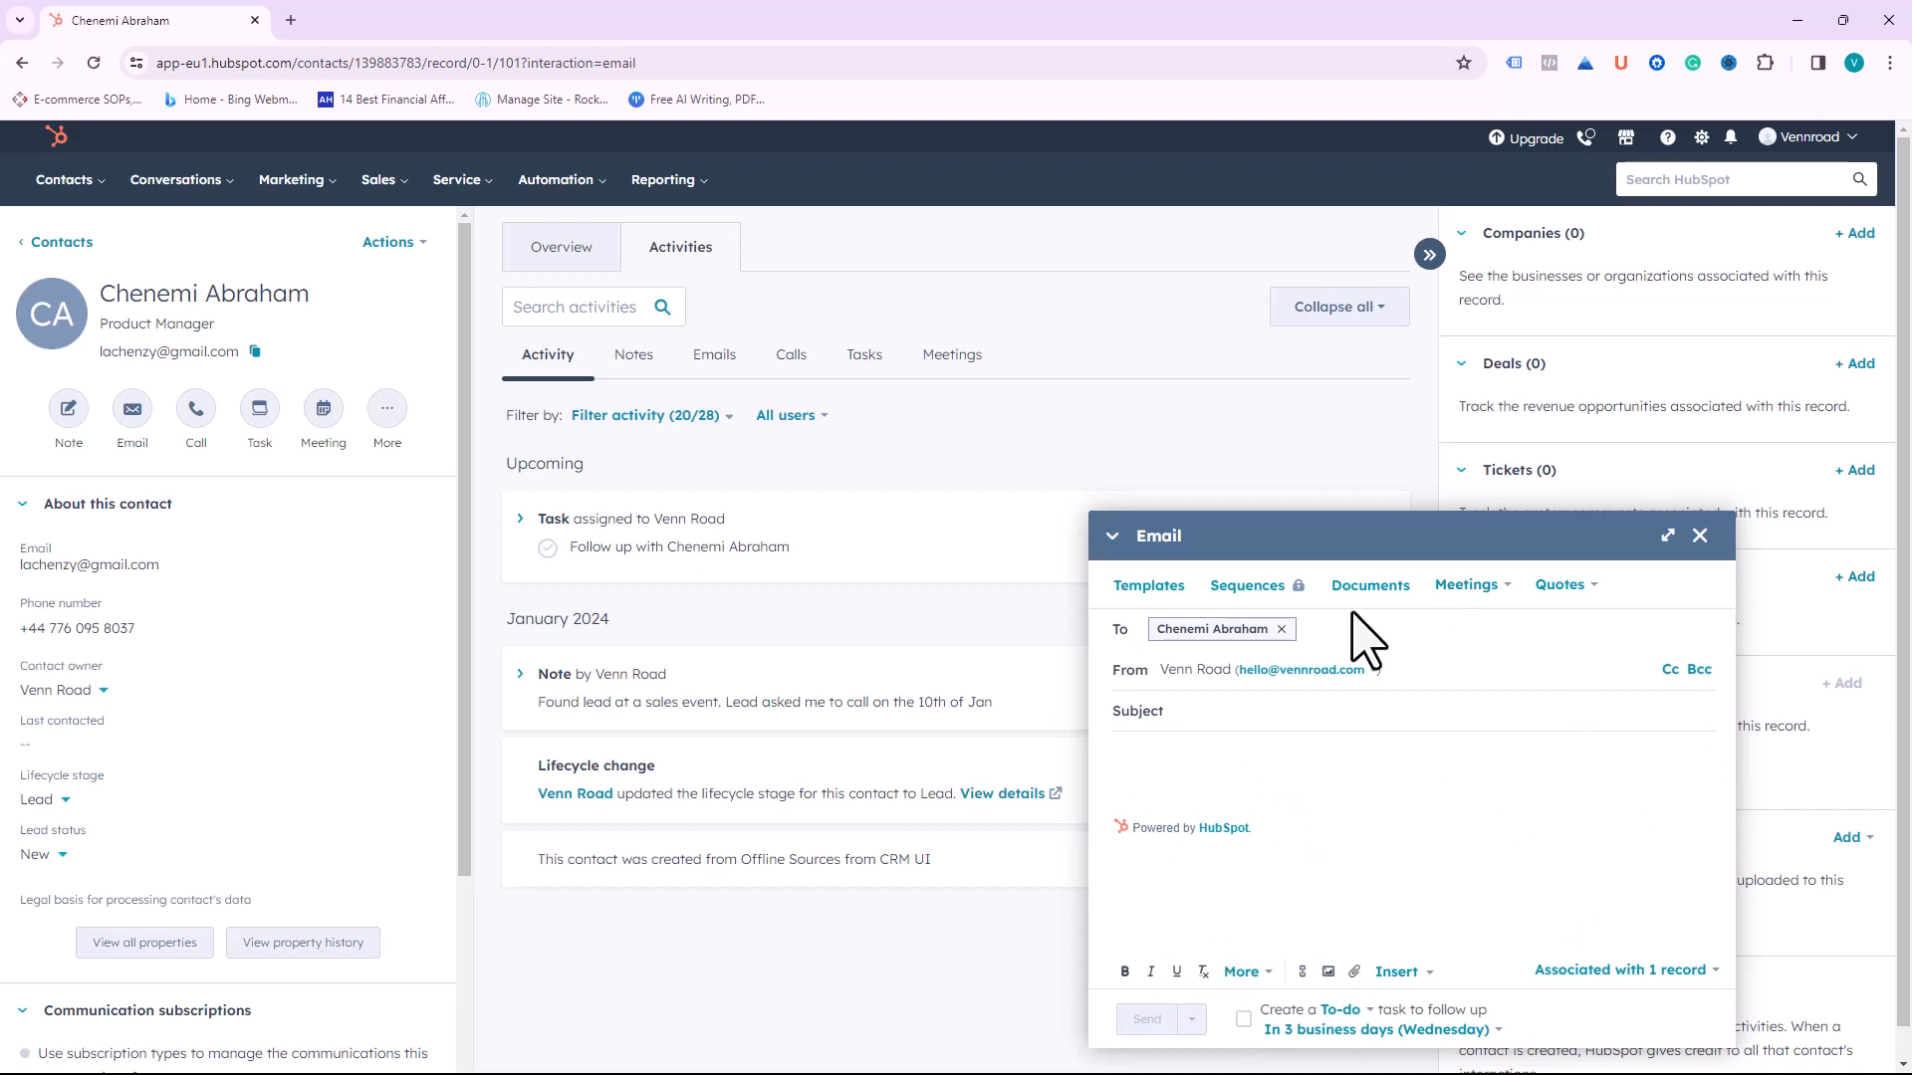
click(1501, 589)
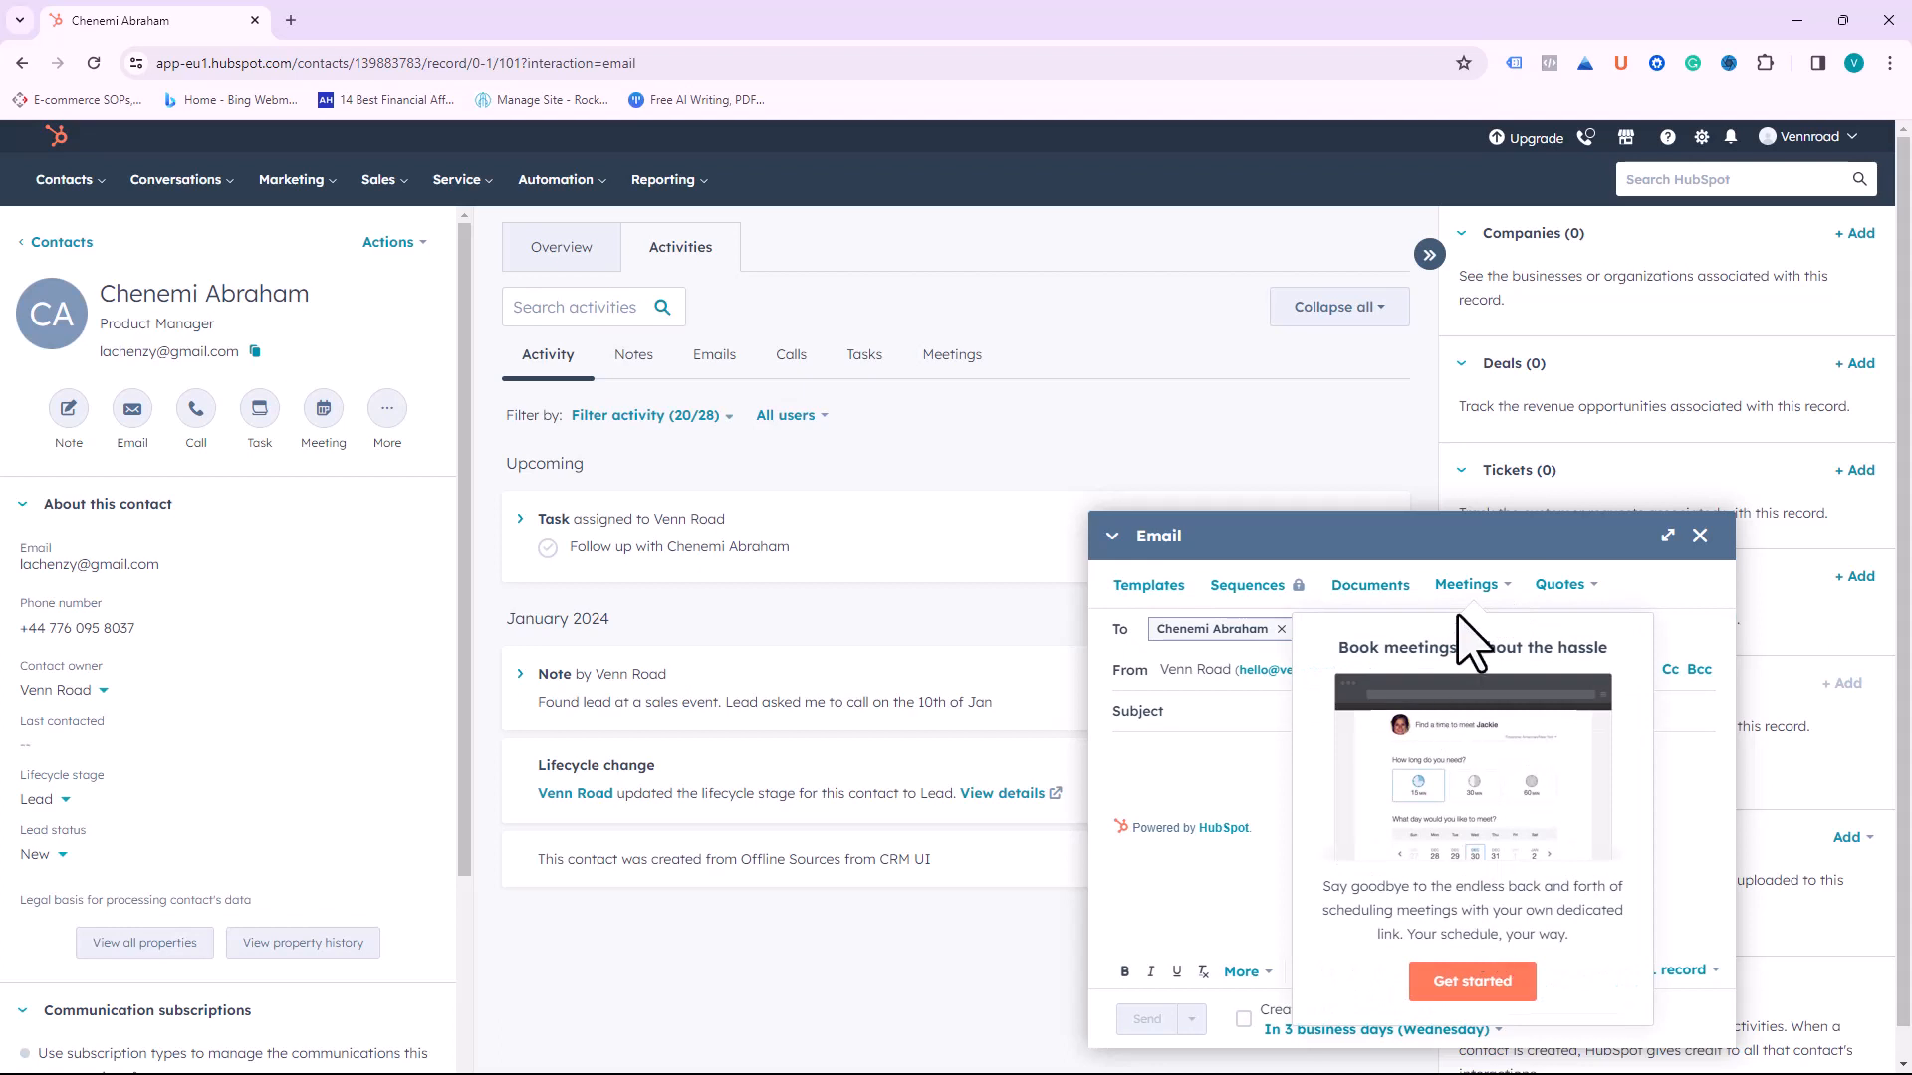
click(1502, 588)
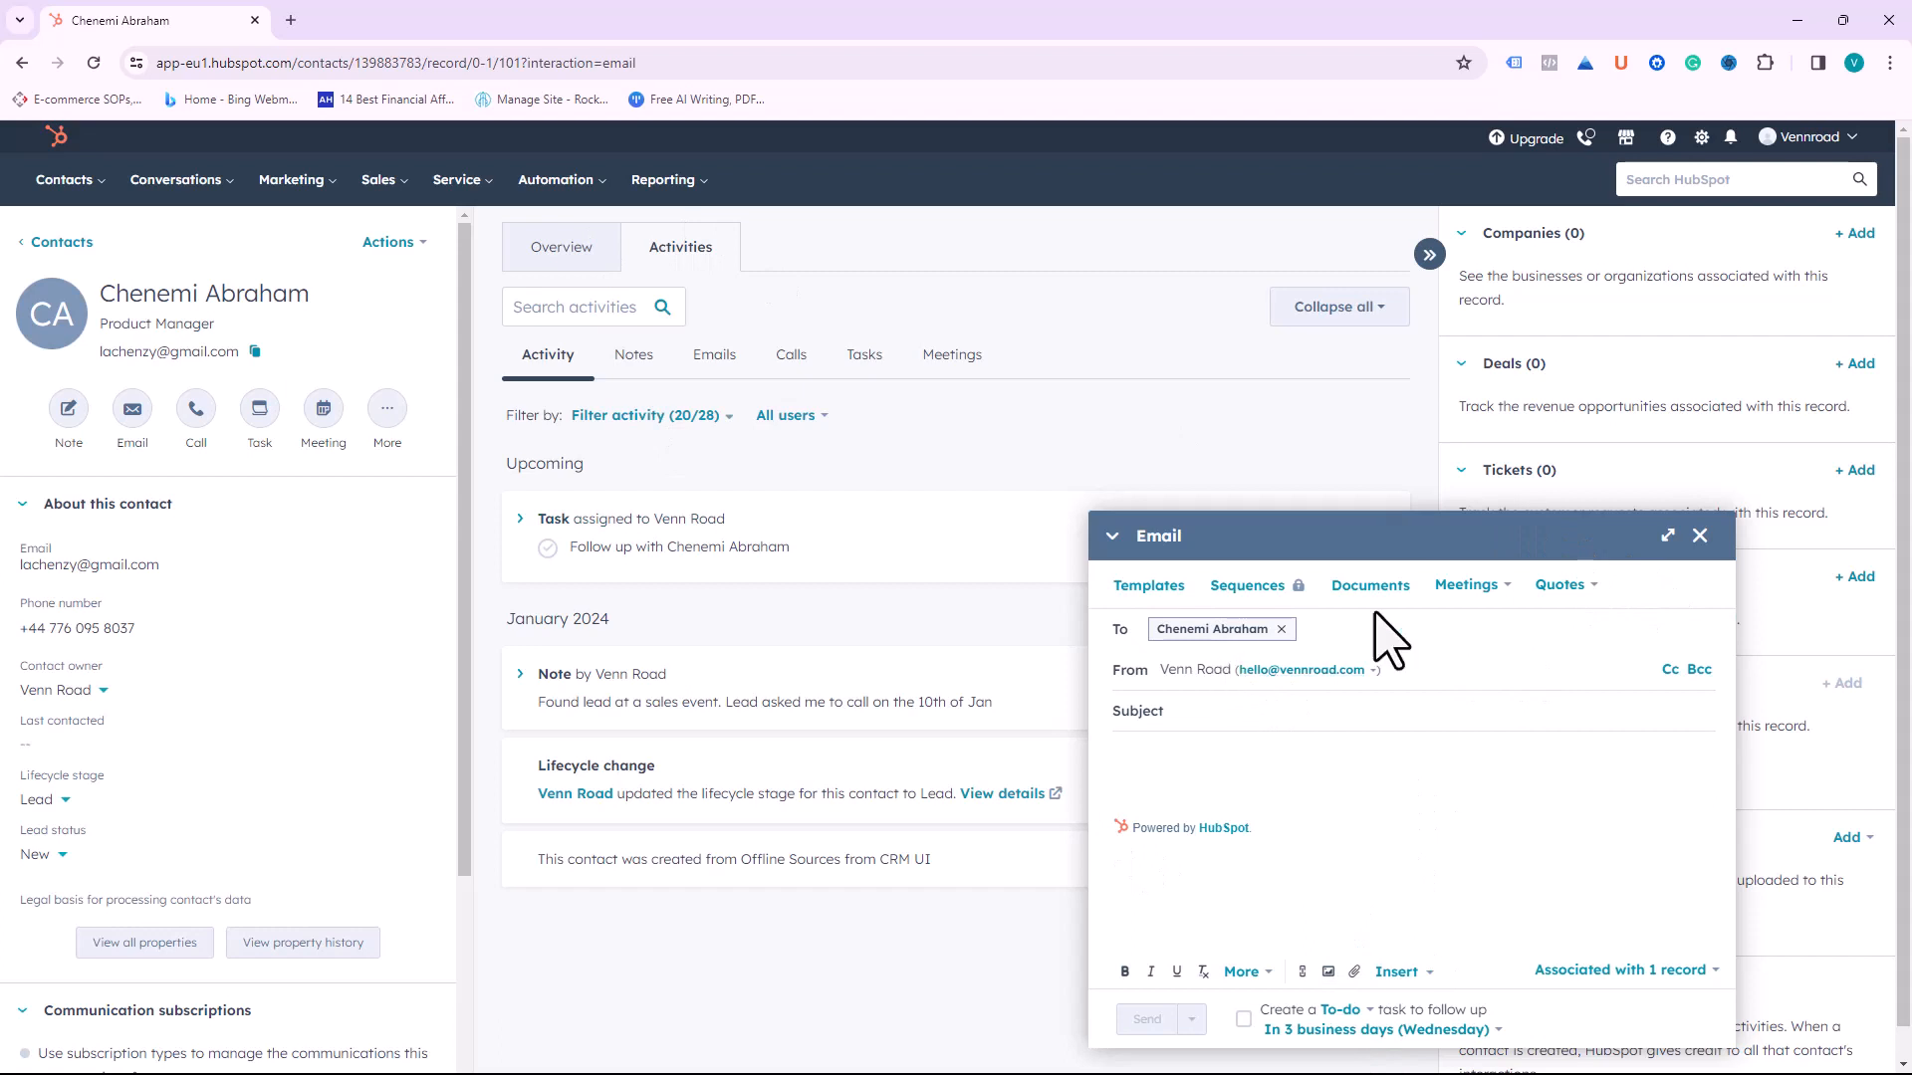
click(1700, 536)
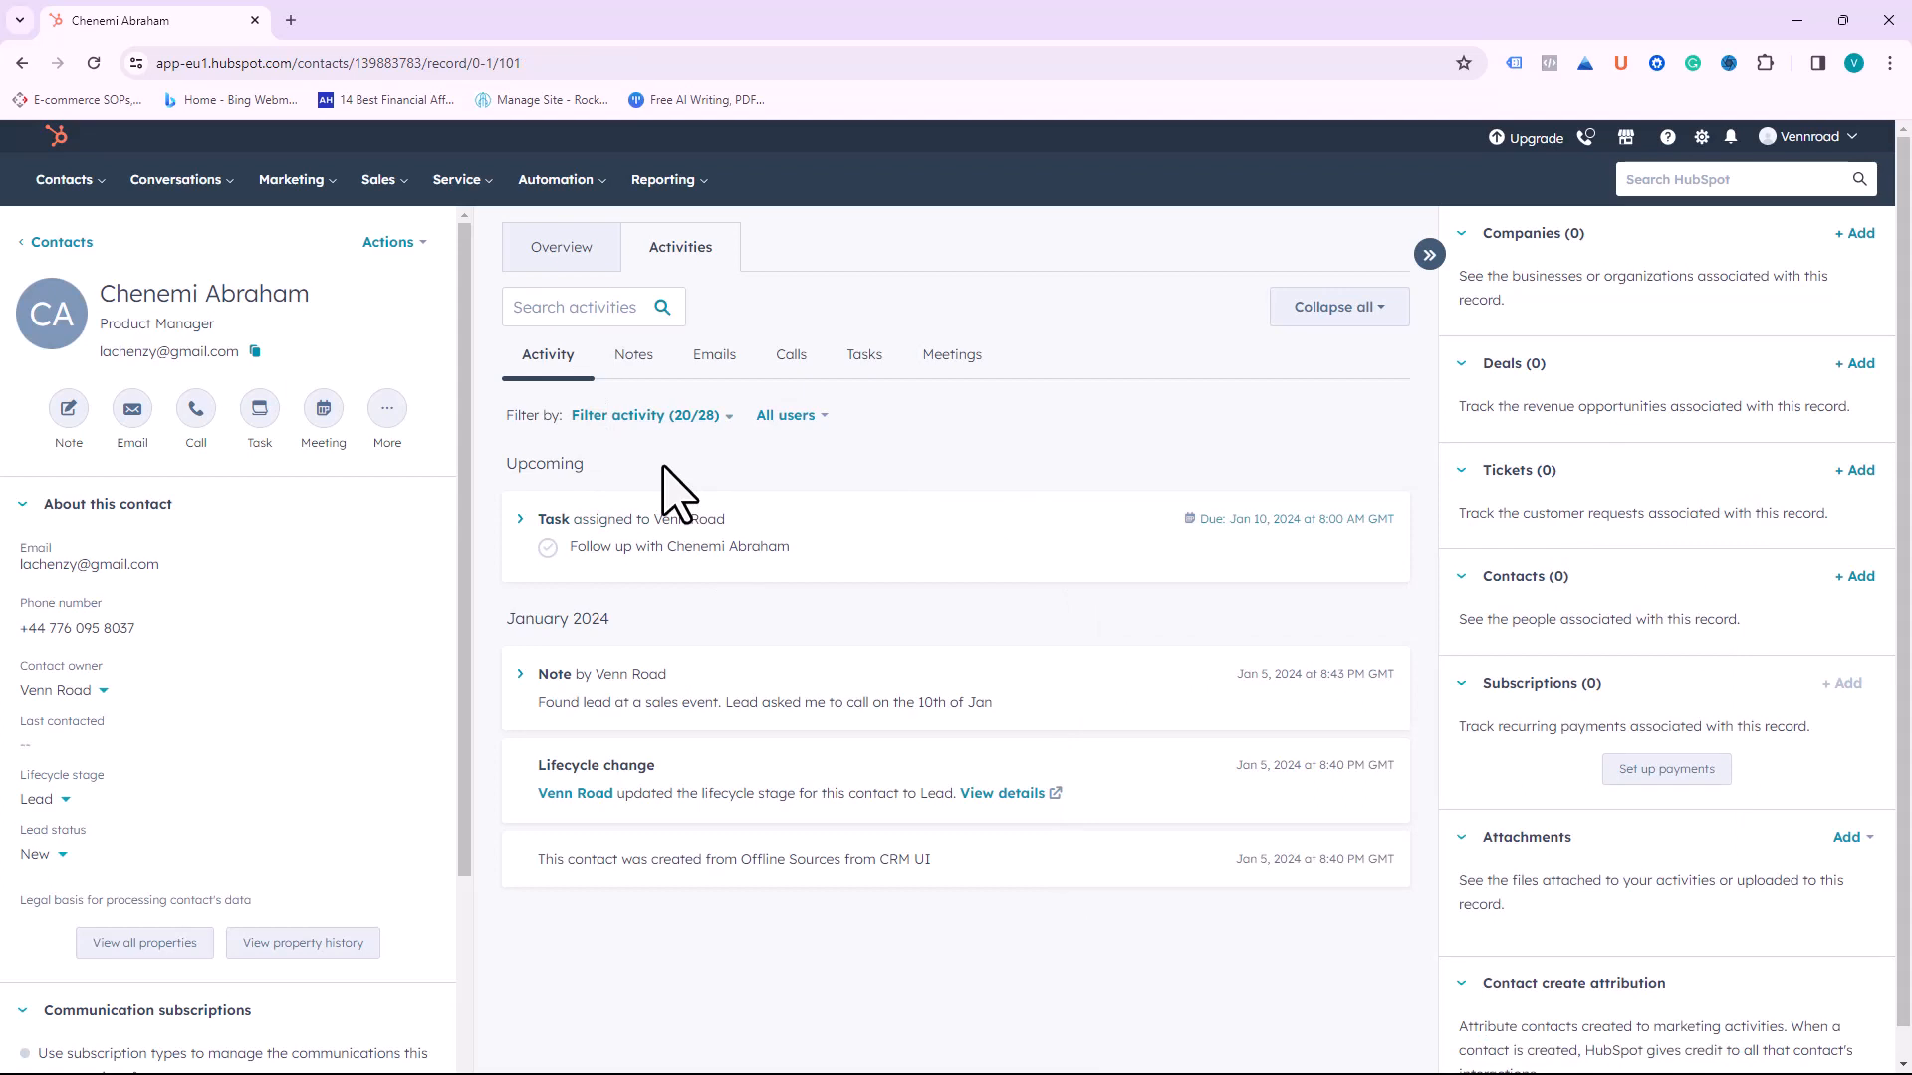
Step: Browse the contact's Calls, Tasks and Meetings tabs, then begin creating a meeting
click(791, 360)
click(1340, 411)
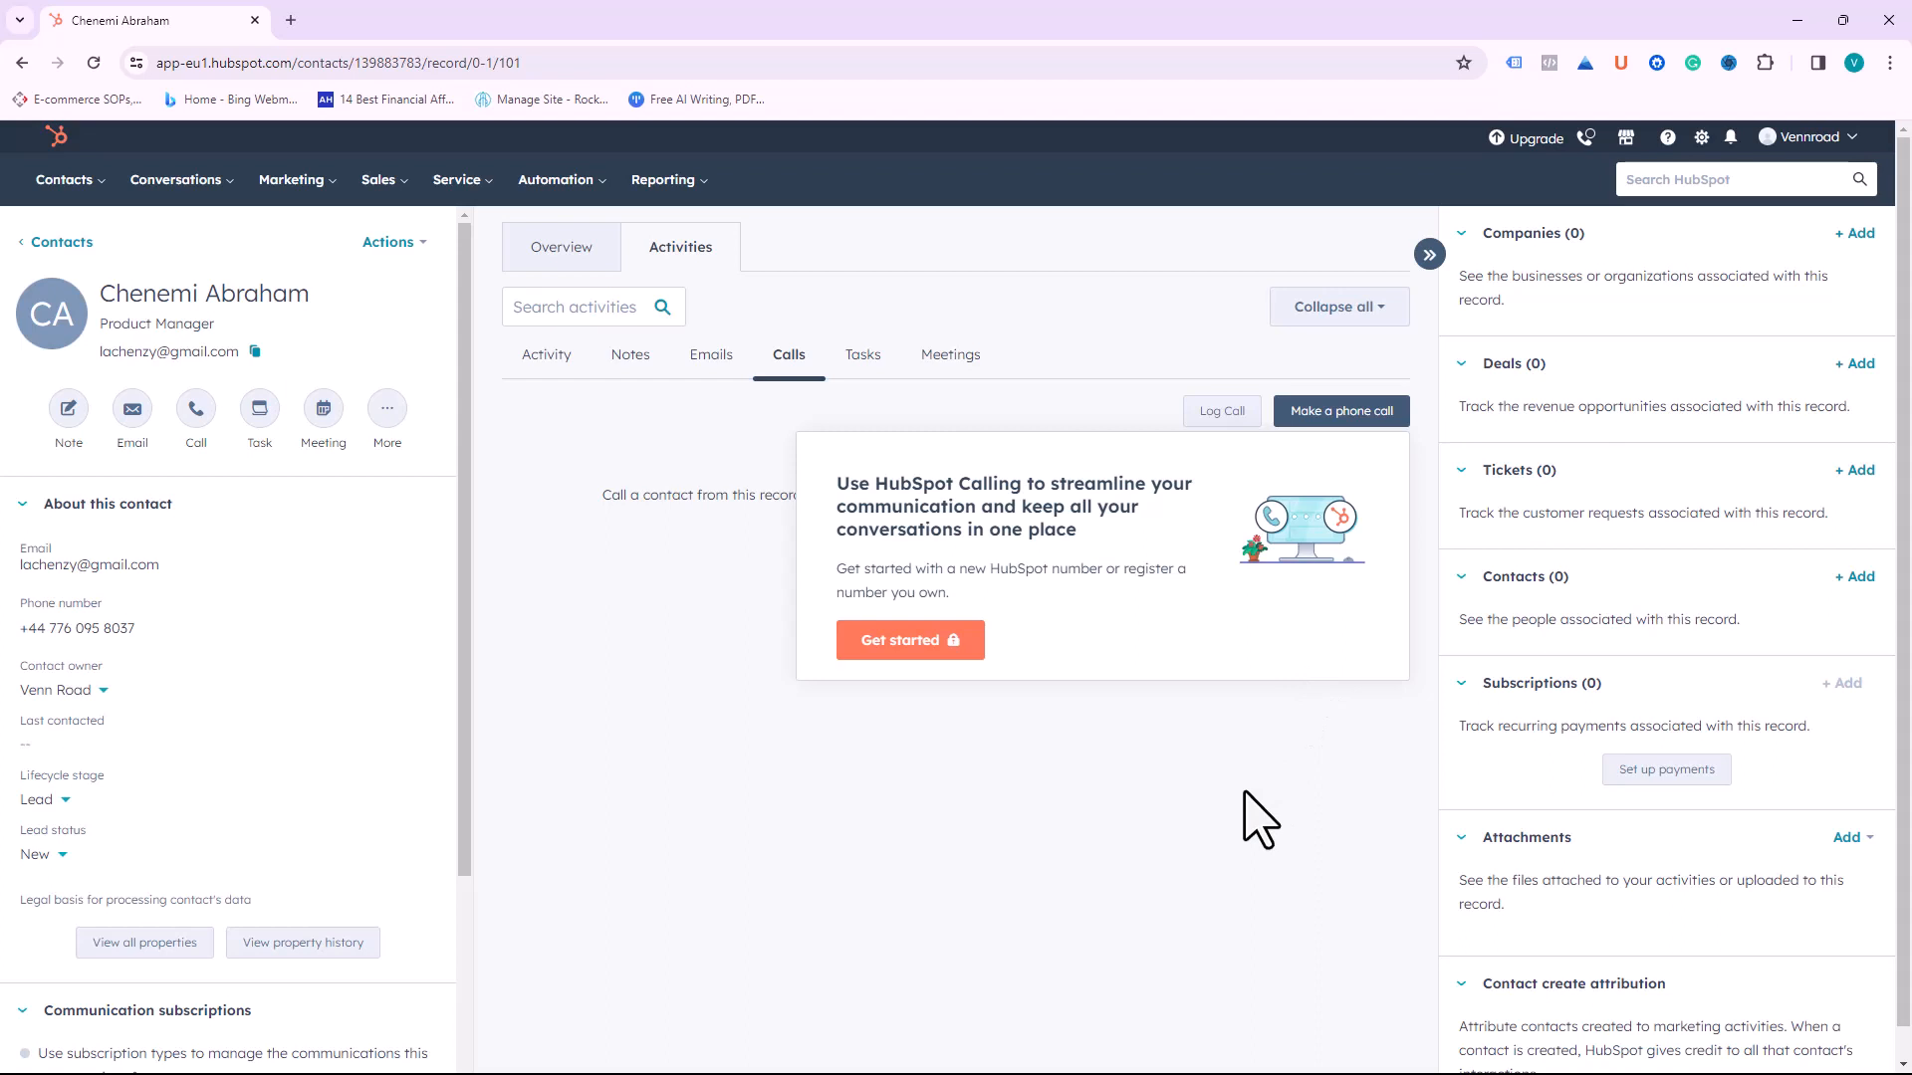
click(613, 646)
click(862, 354)
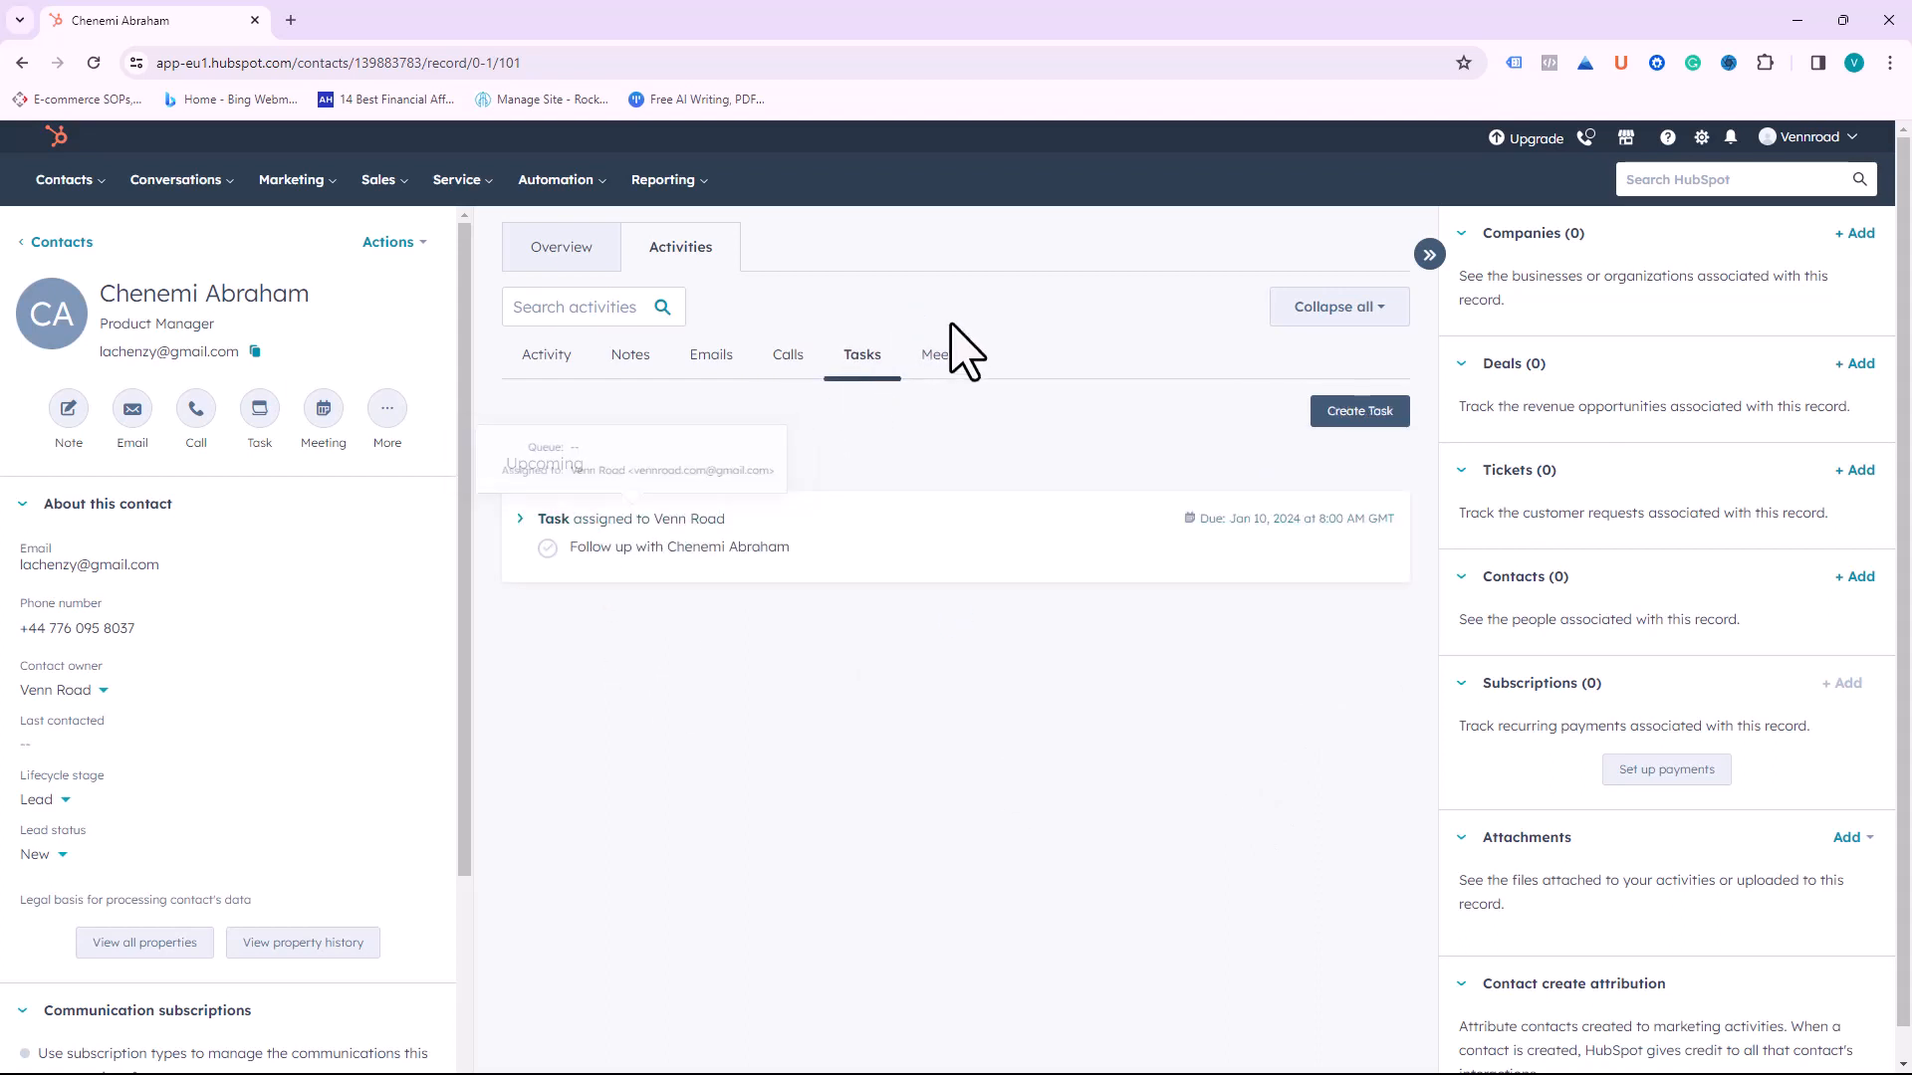
click(953, 357)
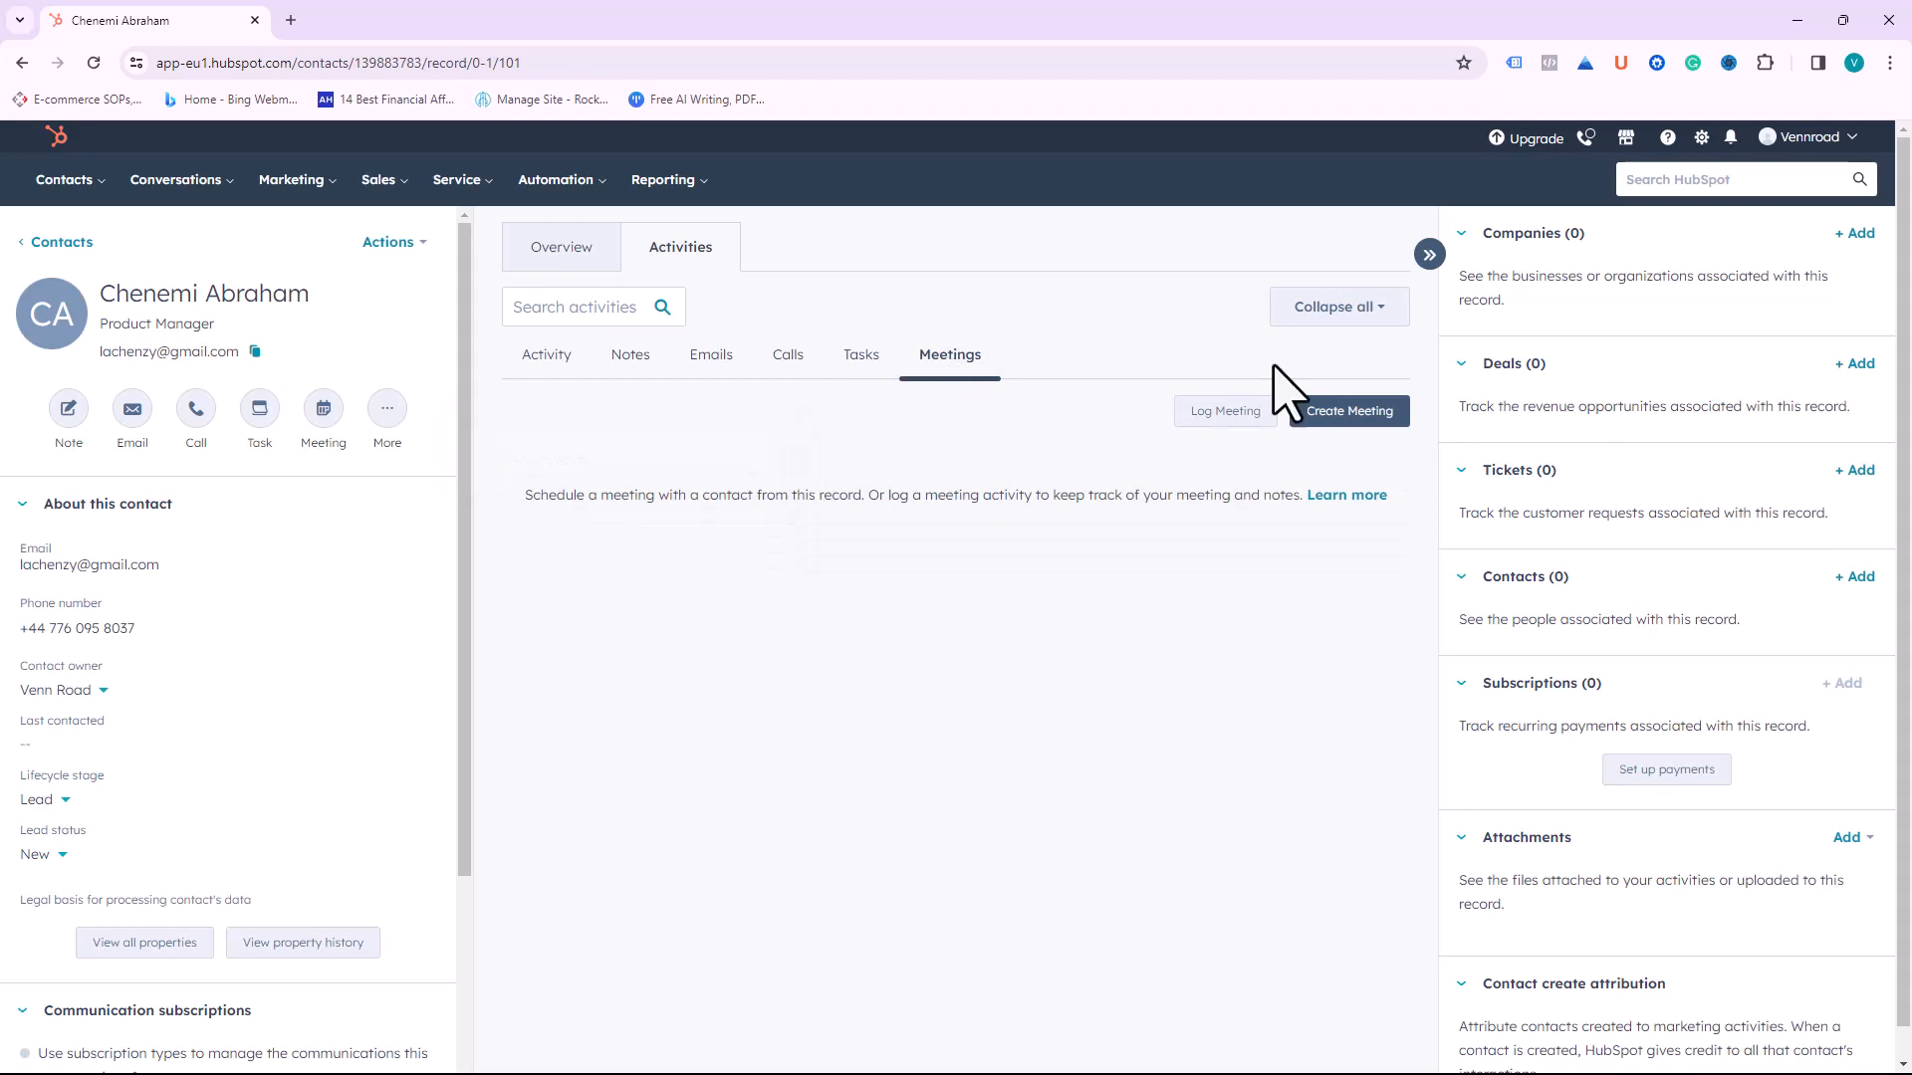
click(1365, 419)
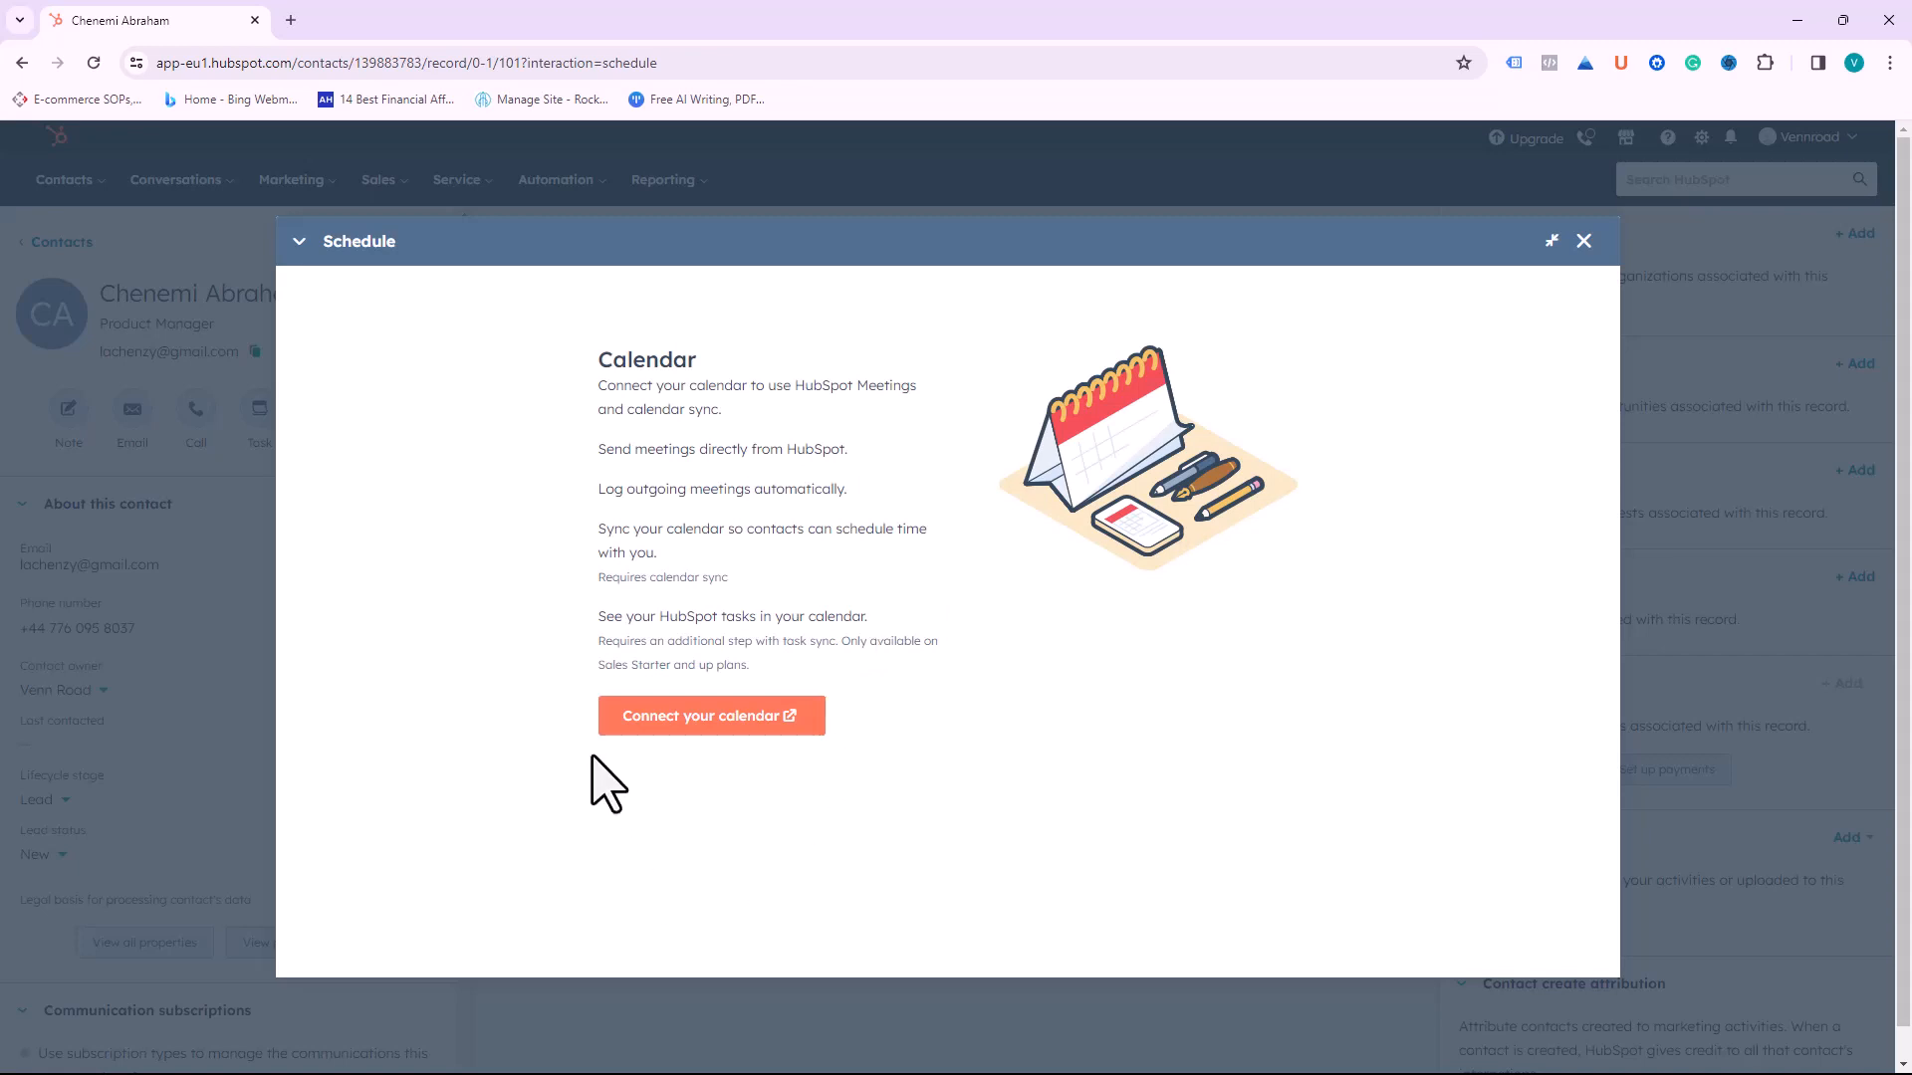
Step: Pick Microsoft Outlook as the calendar provider and accept the Outlook 365 connection terms
click(687, 727)
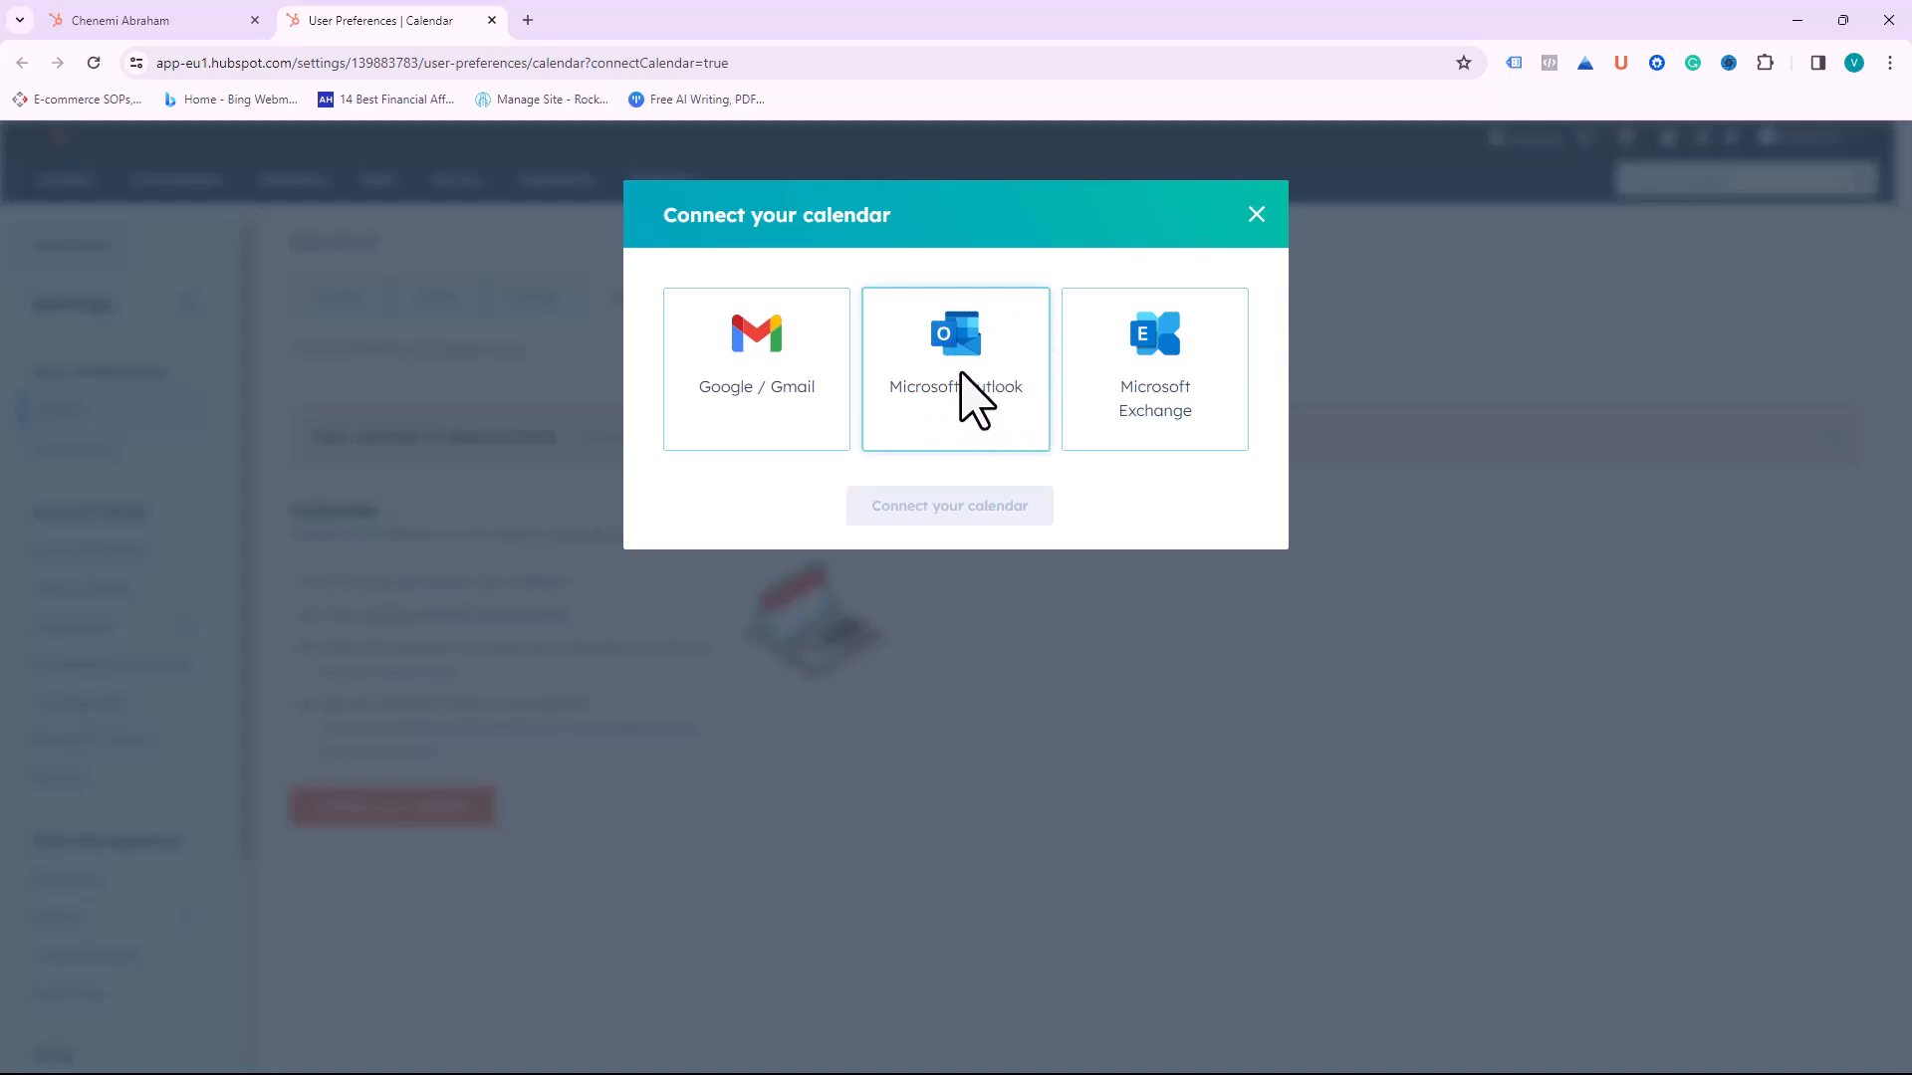
click(962, 384)
click(954, 514)
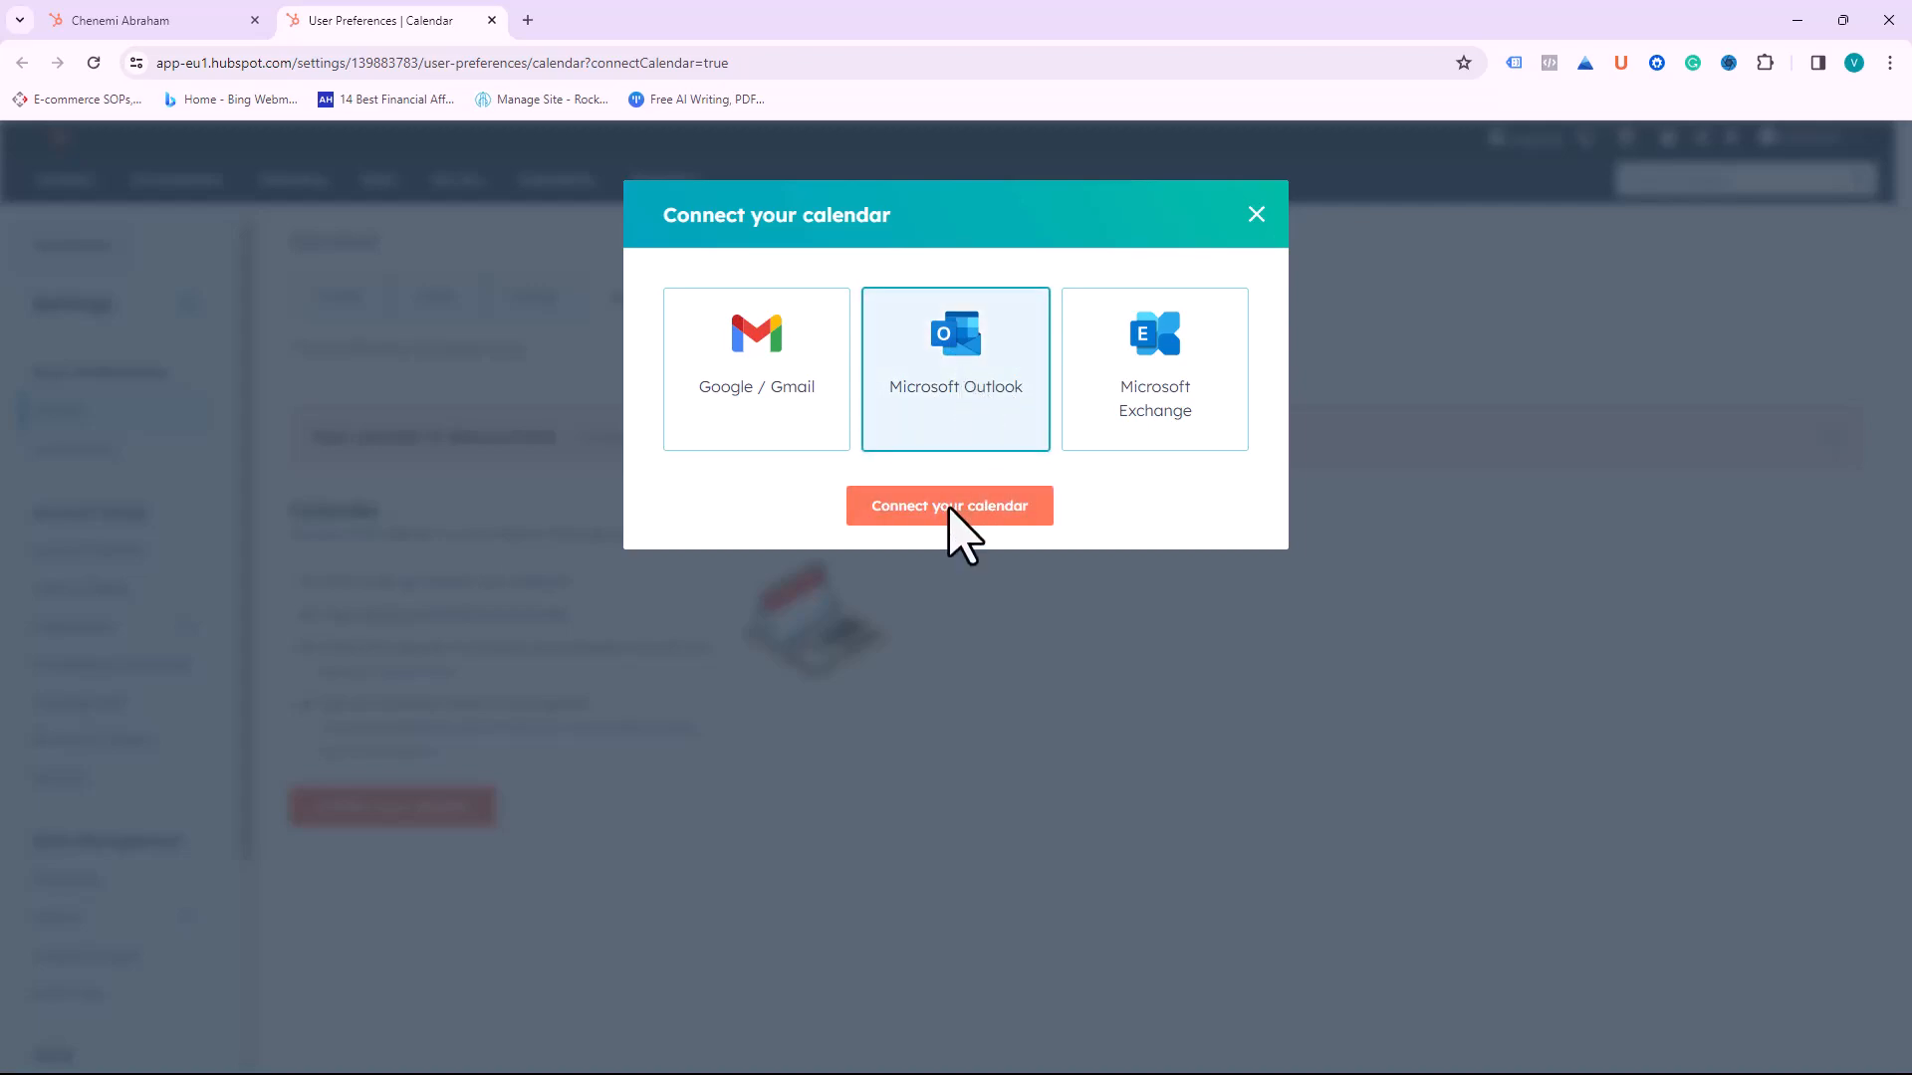
scroll(871, 567, down, 5)
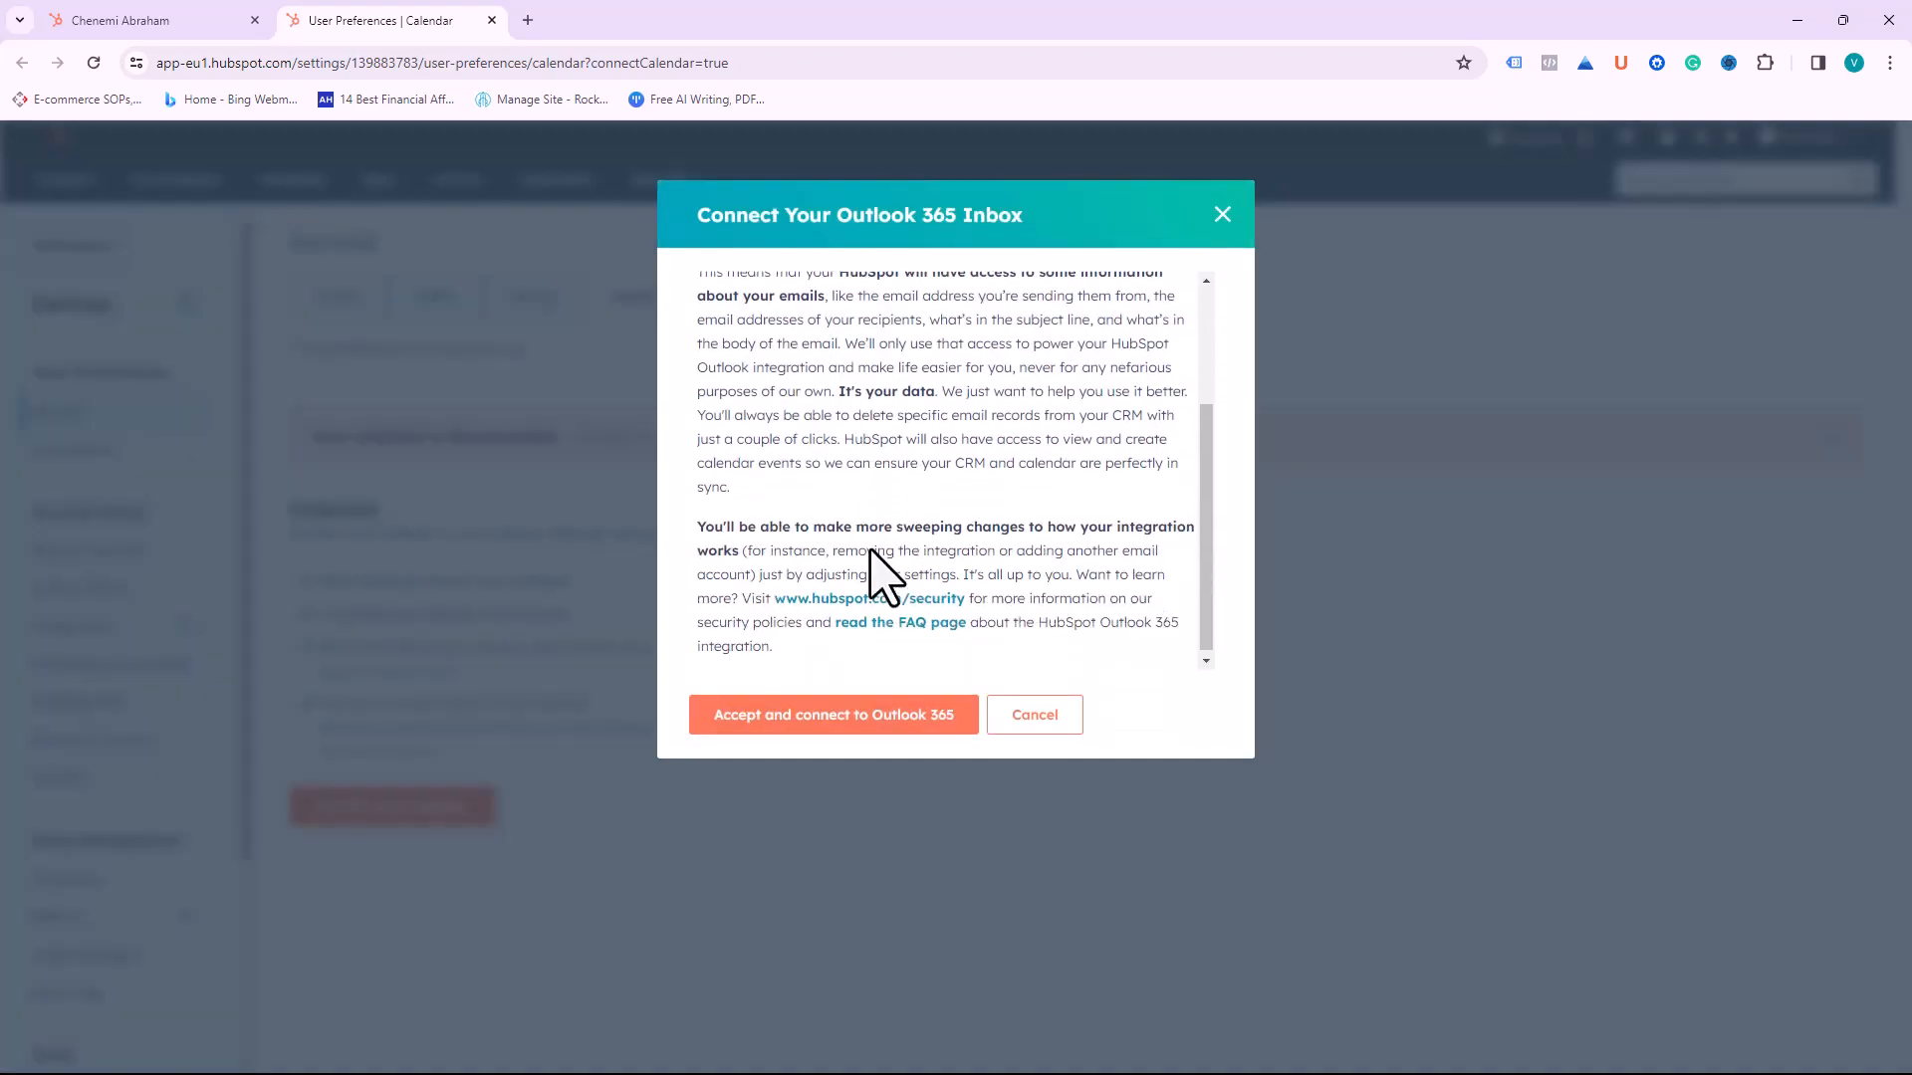
click(854, 737)
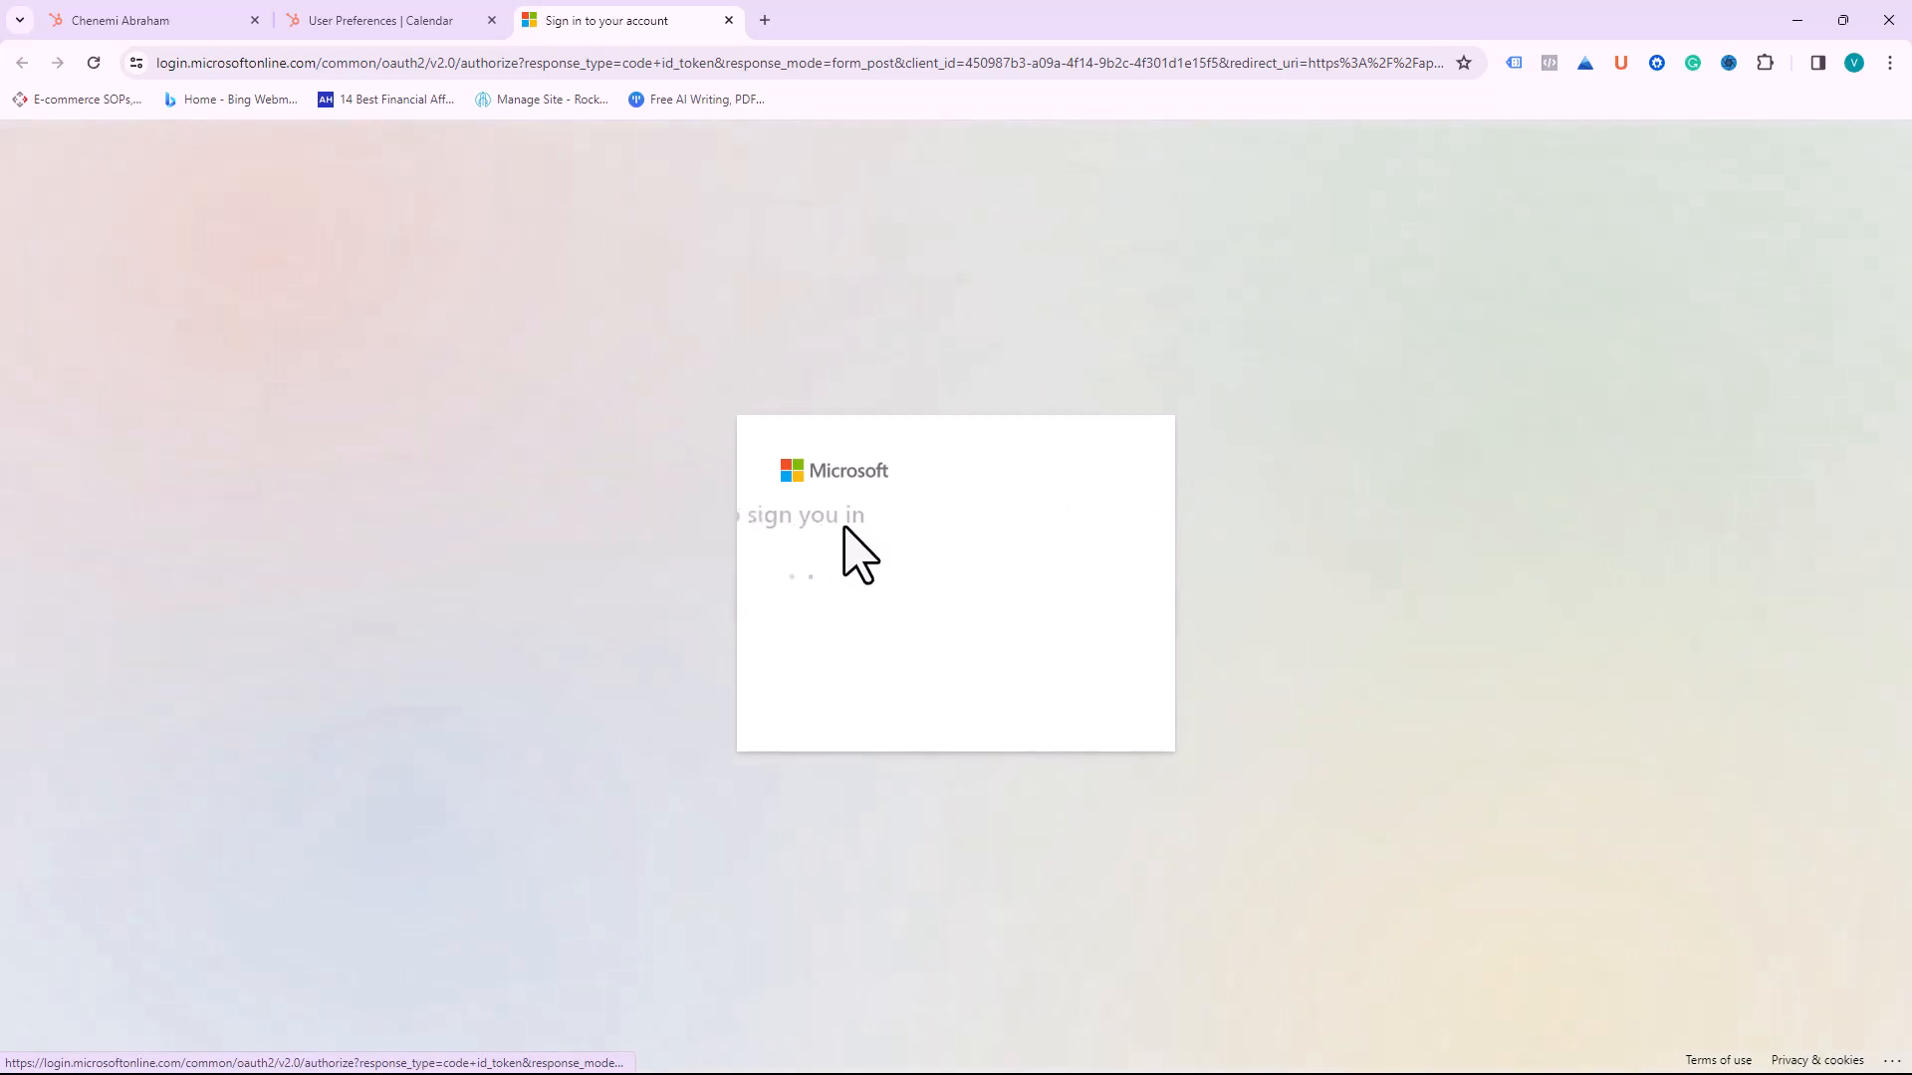
Step: Complete the Microsoft sign-in, return to the contact record and close the Schedule window
click(889, 576)
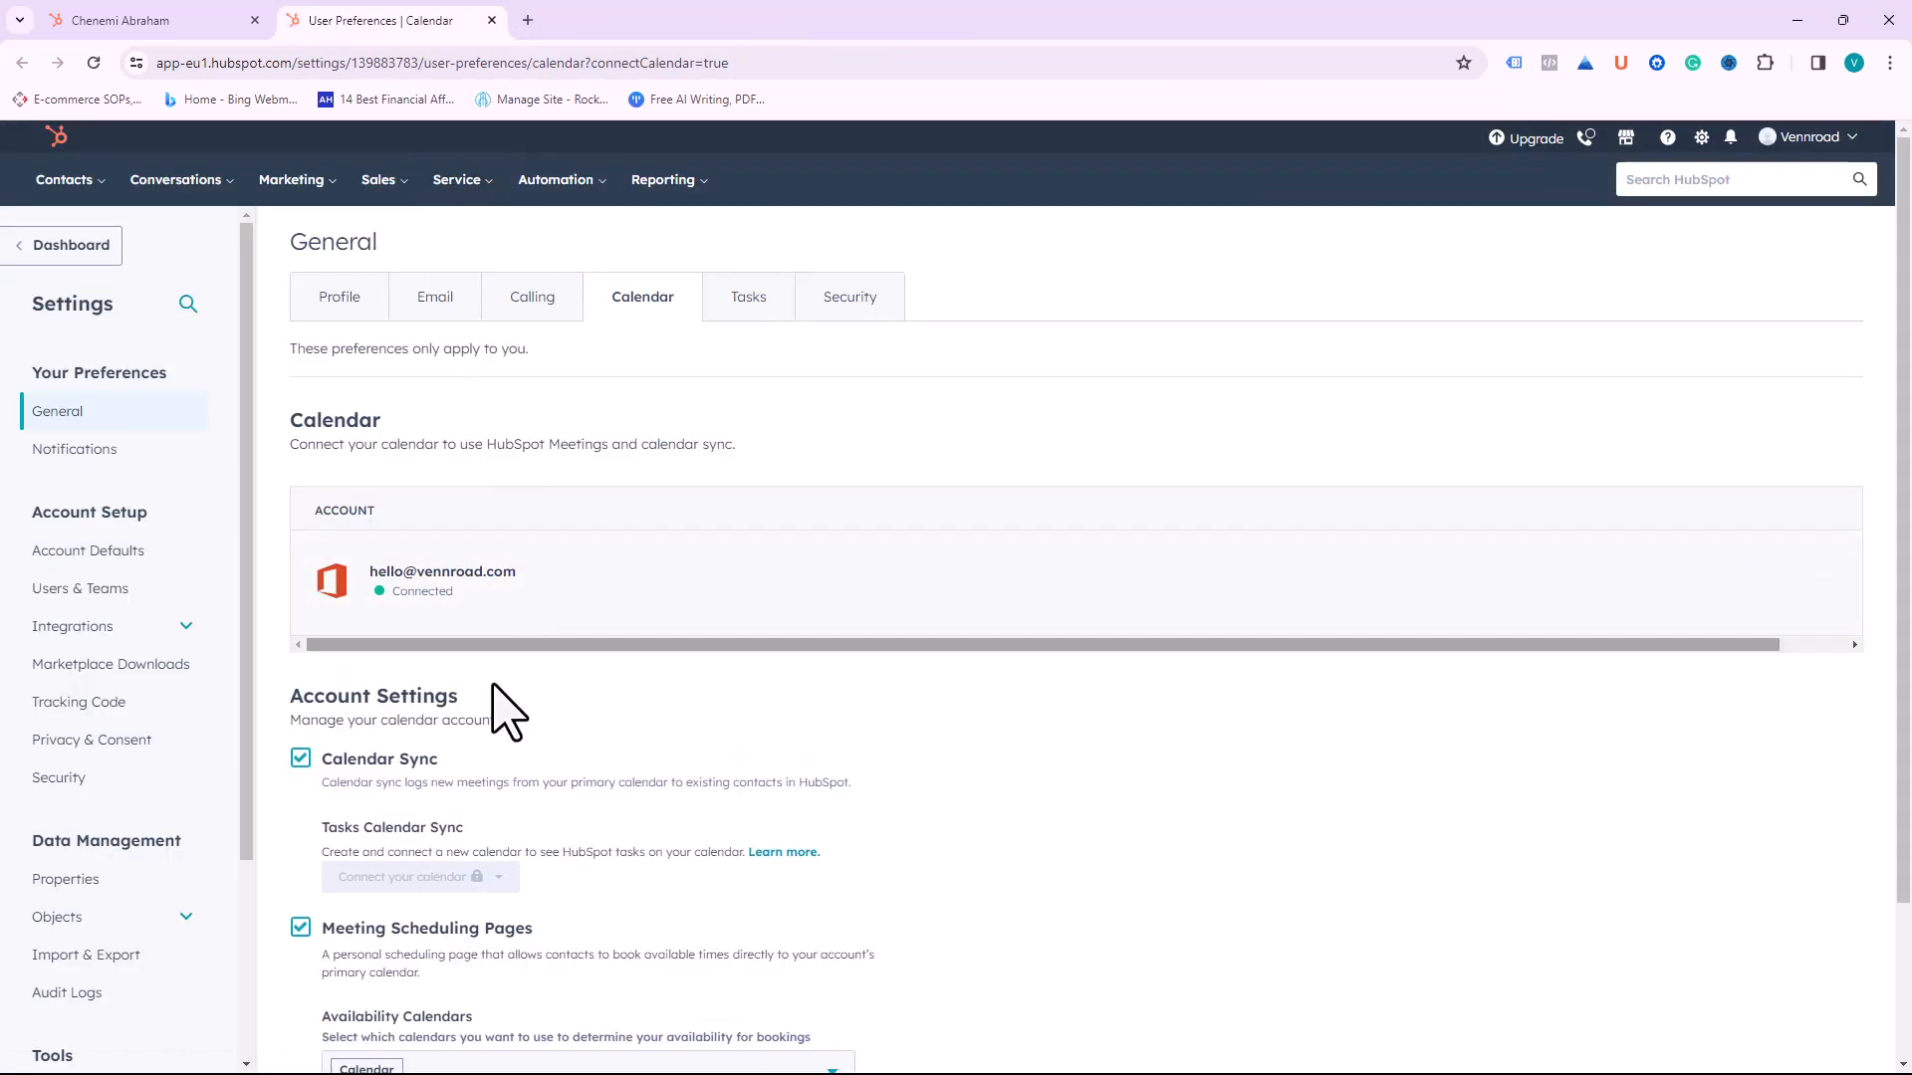
scroll(617, 762, down, 3)
scroll(553, 599, up, 3)
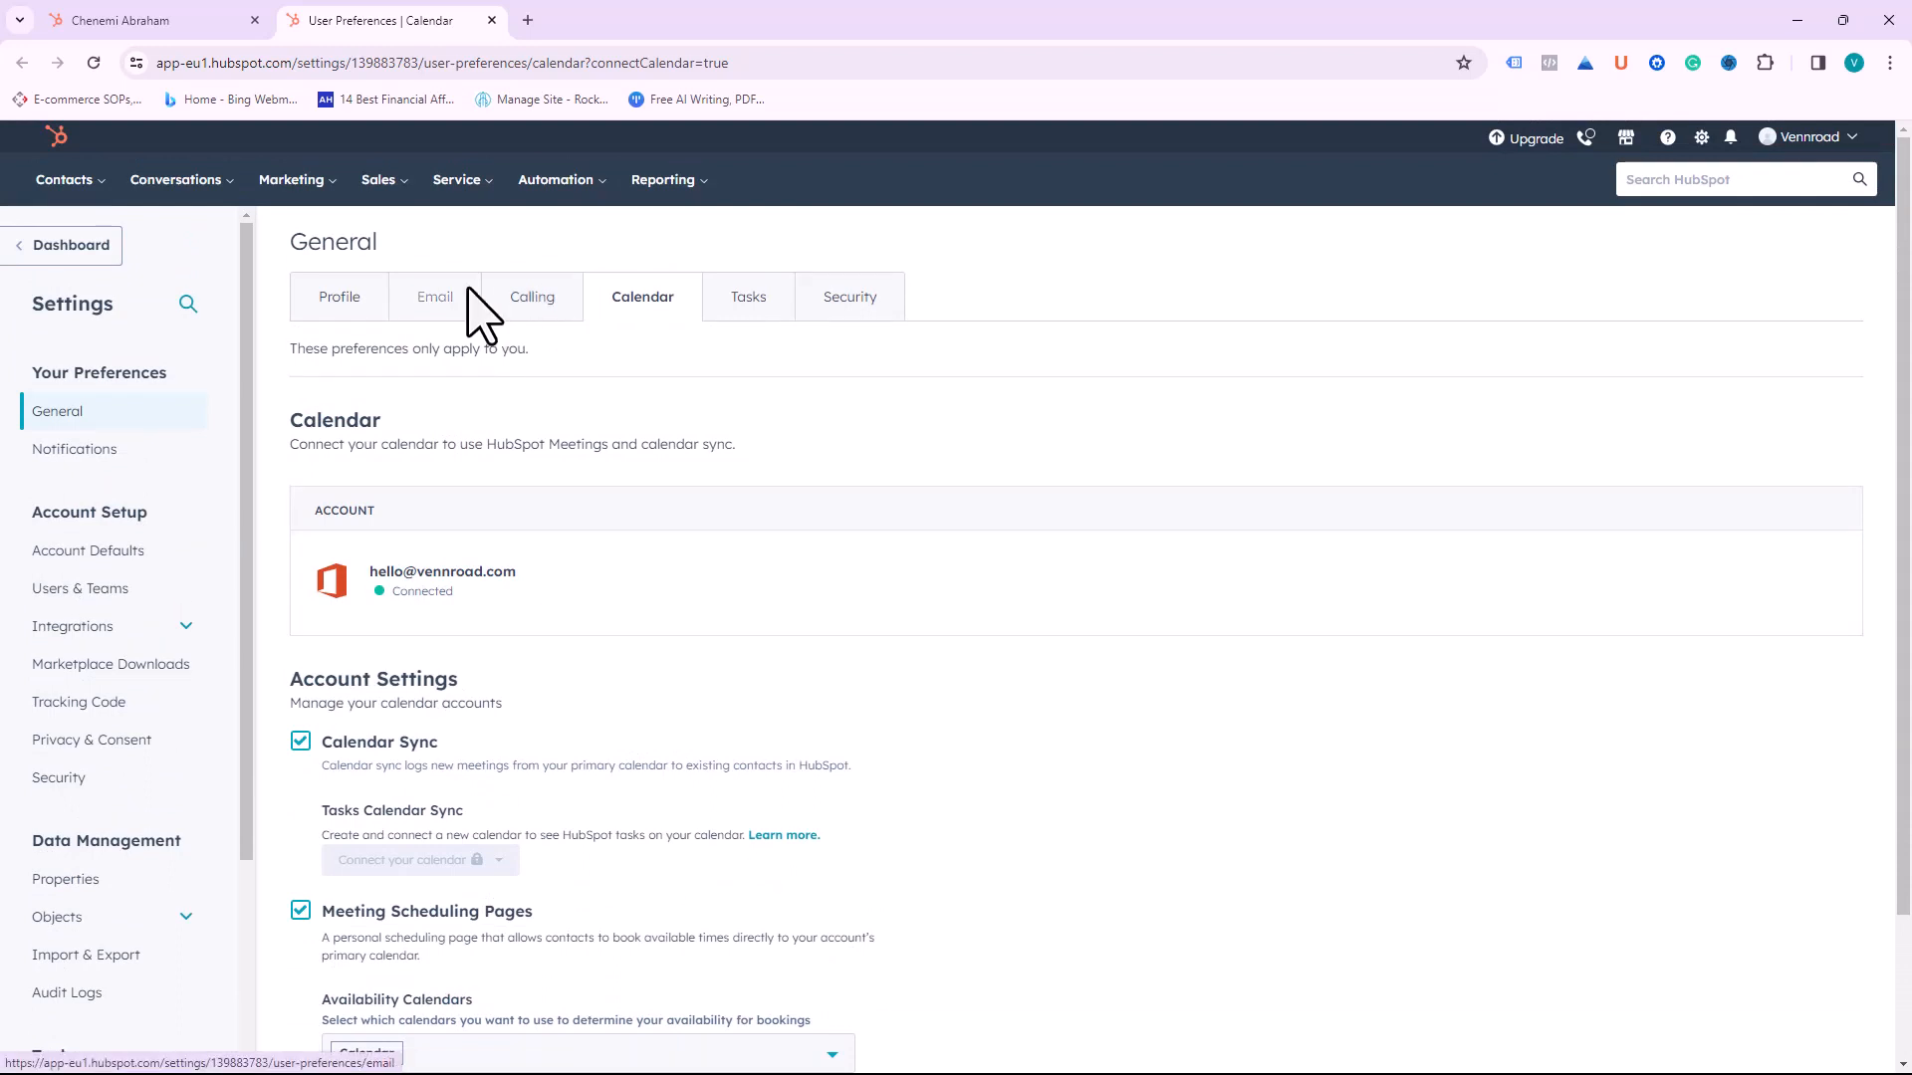
click(167, 22)
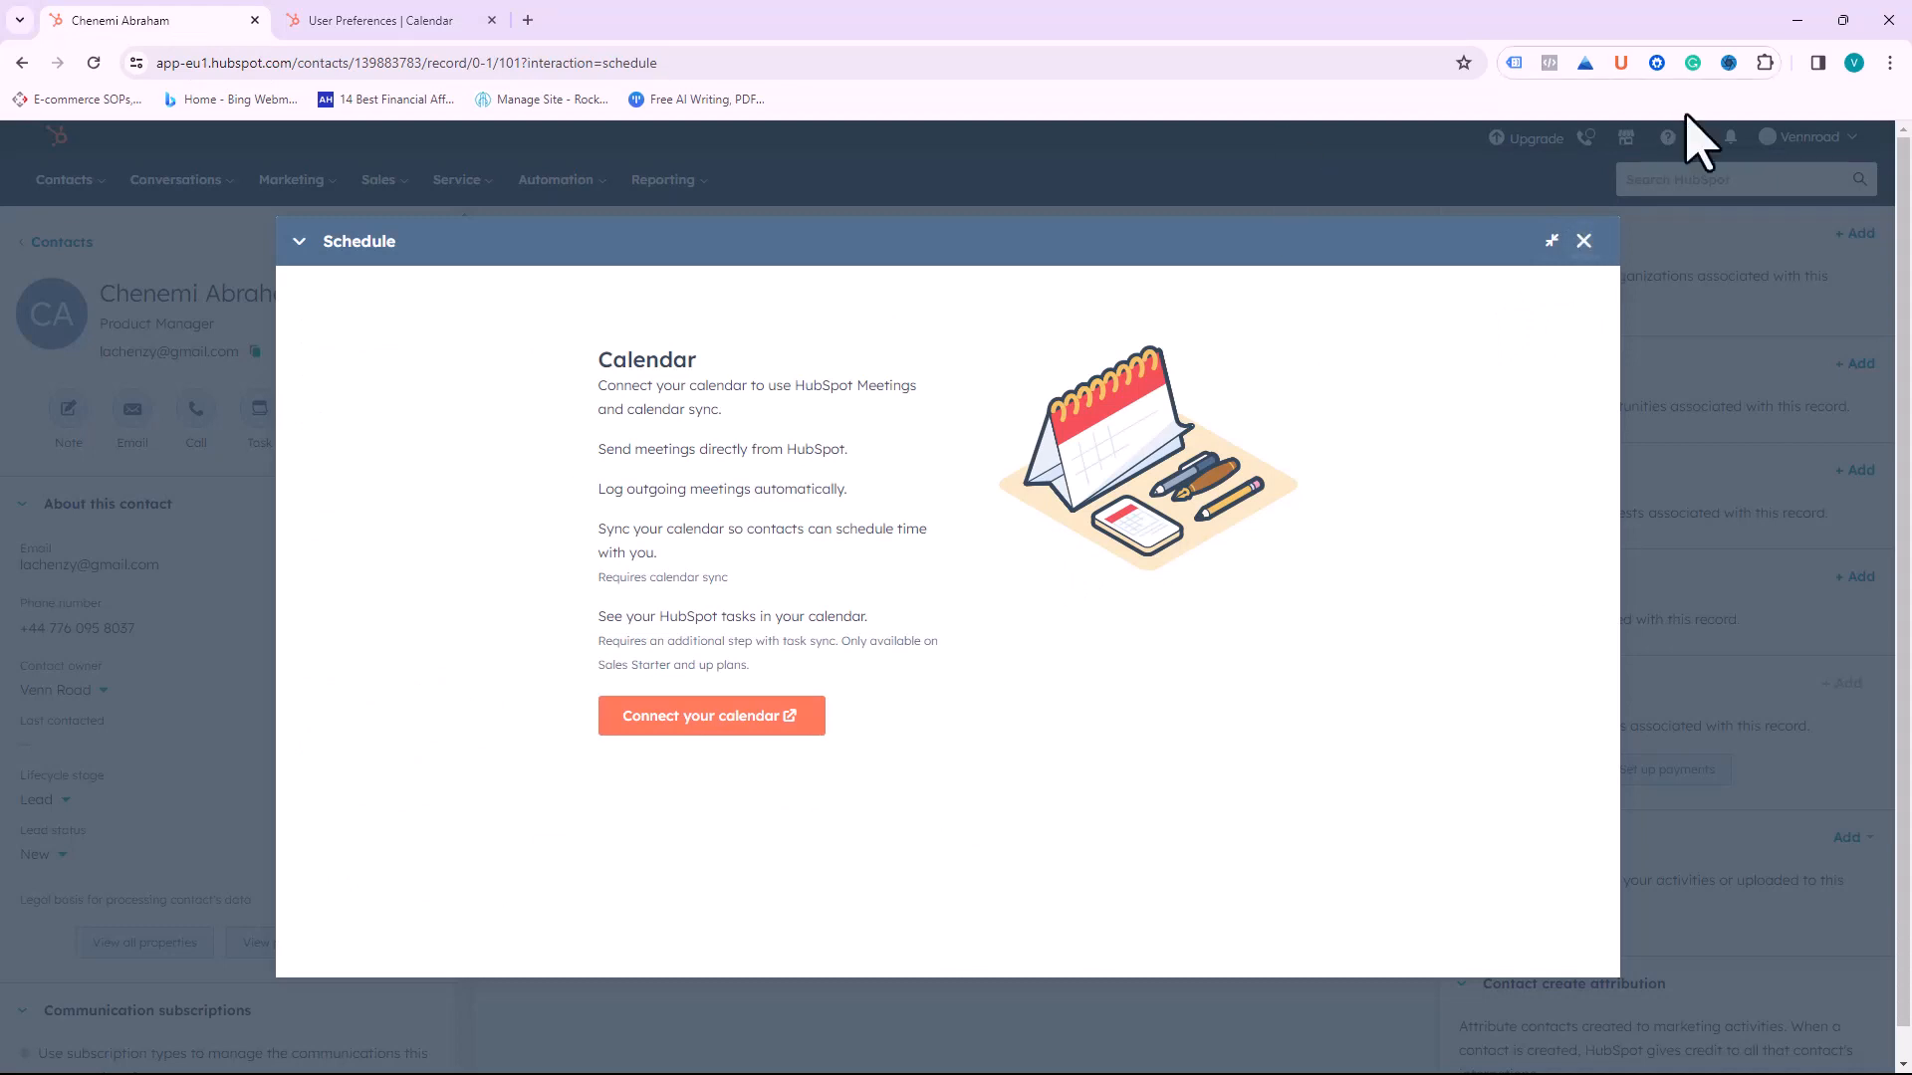
click(1583, 241)
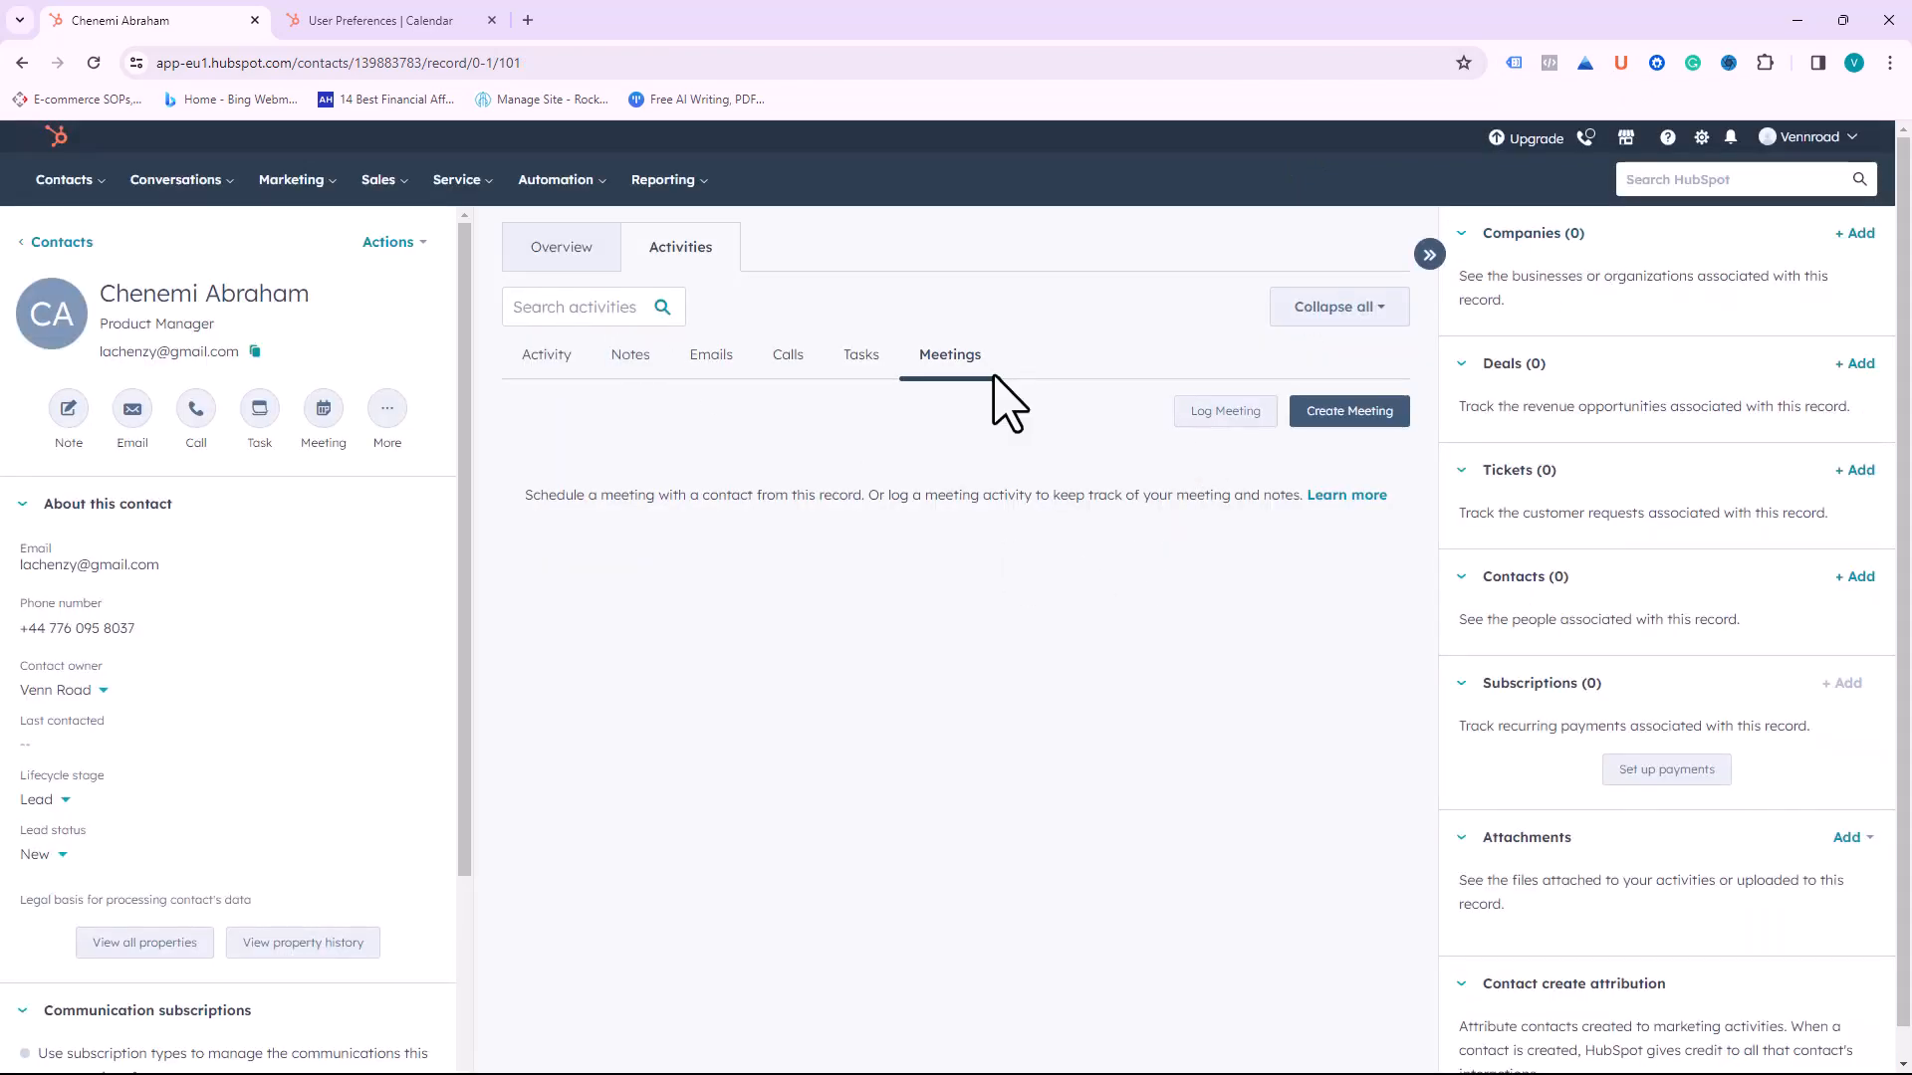
Step: Create a new meeting titled 'Meeting about New Products'
click(1352, 416)
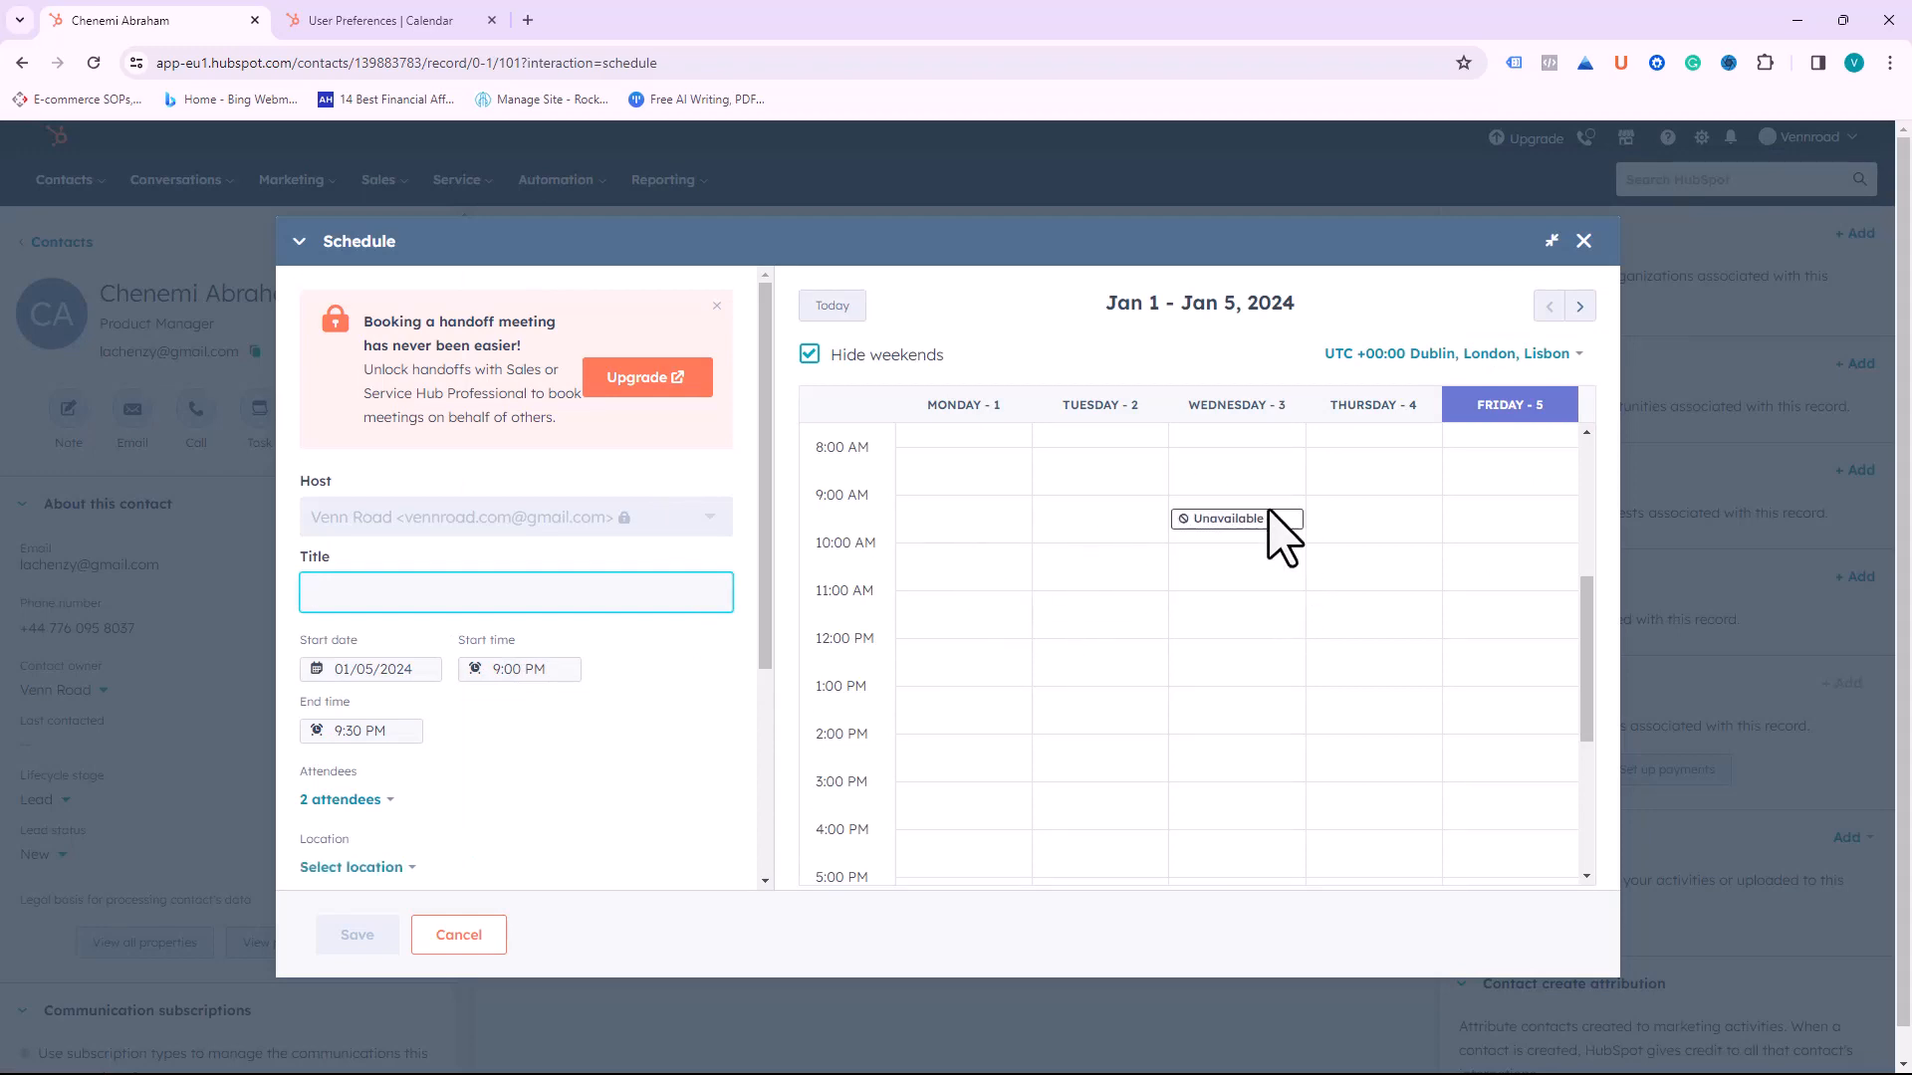
click(411, 22)
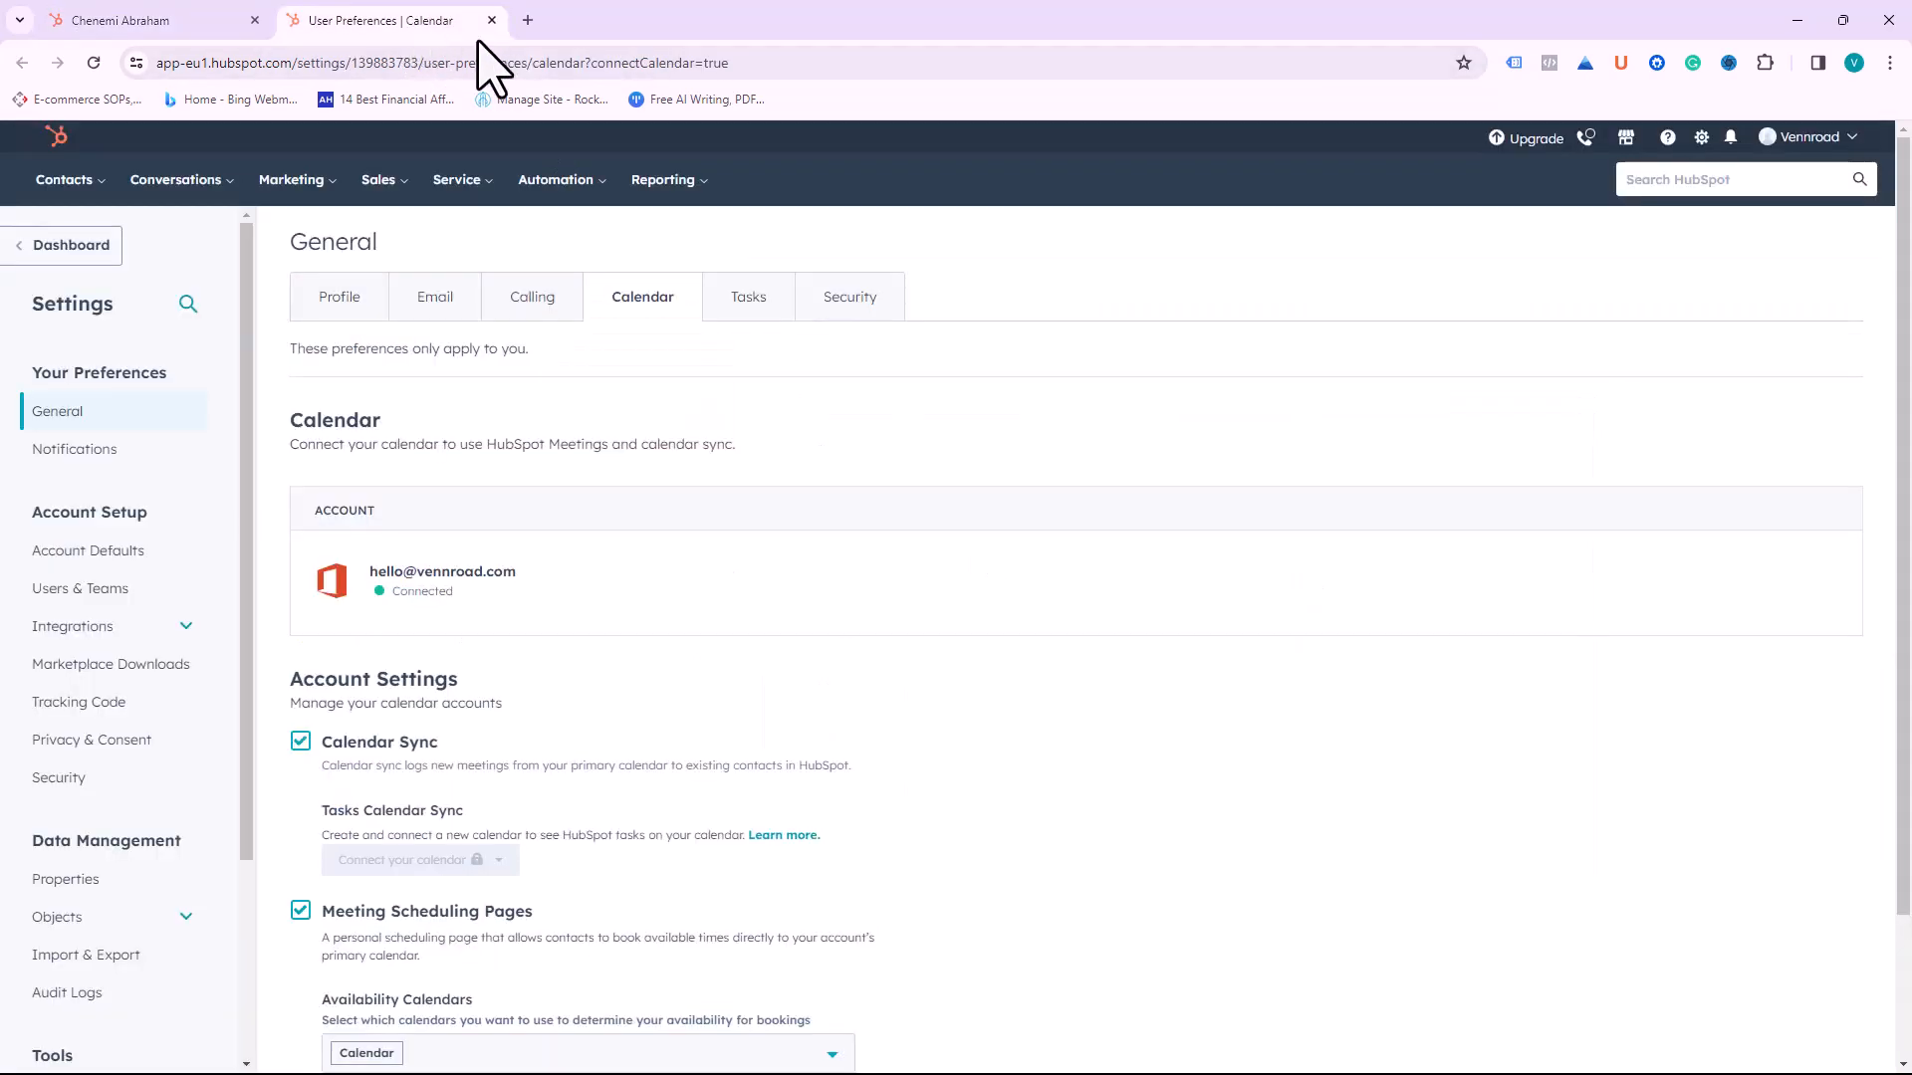
click(189, 22)
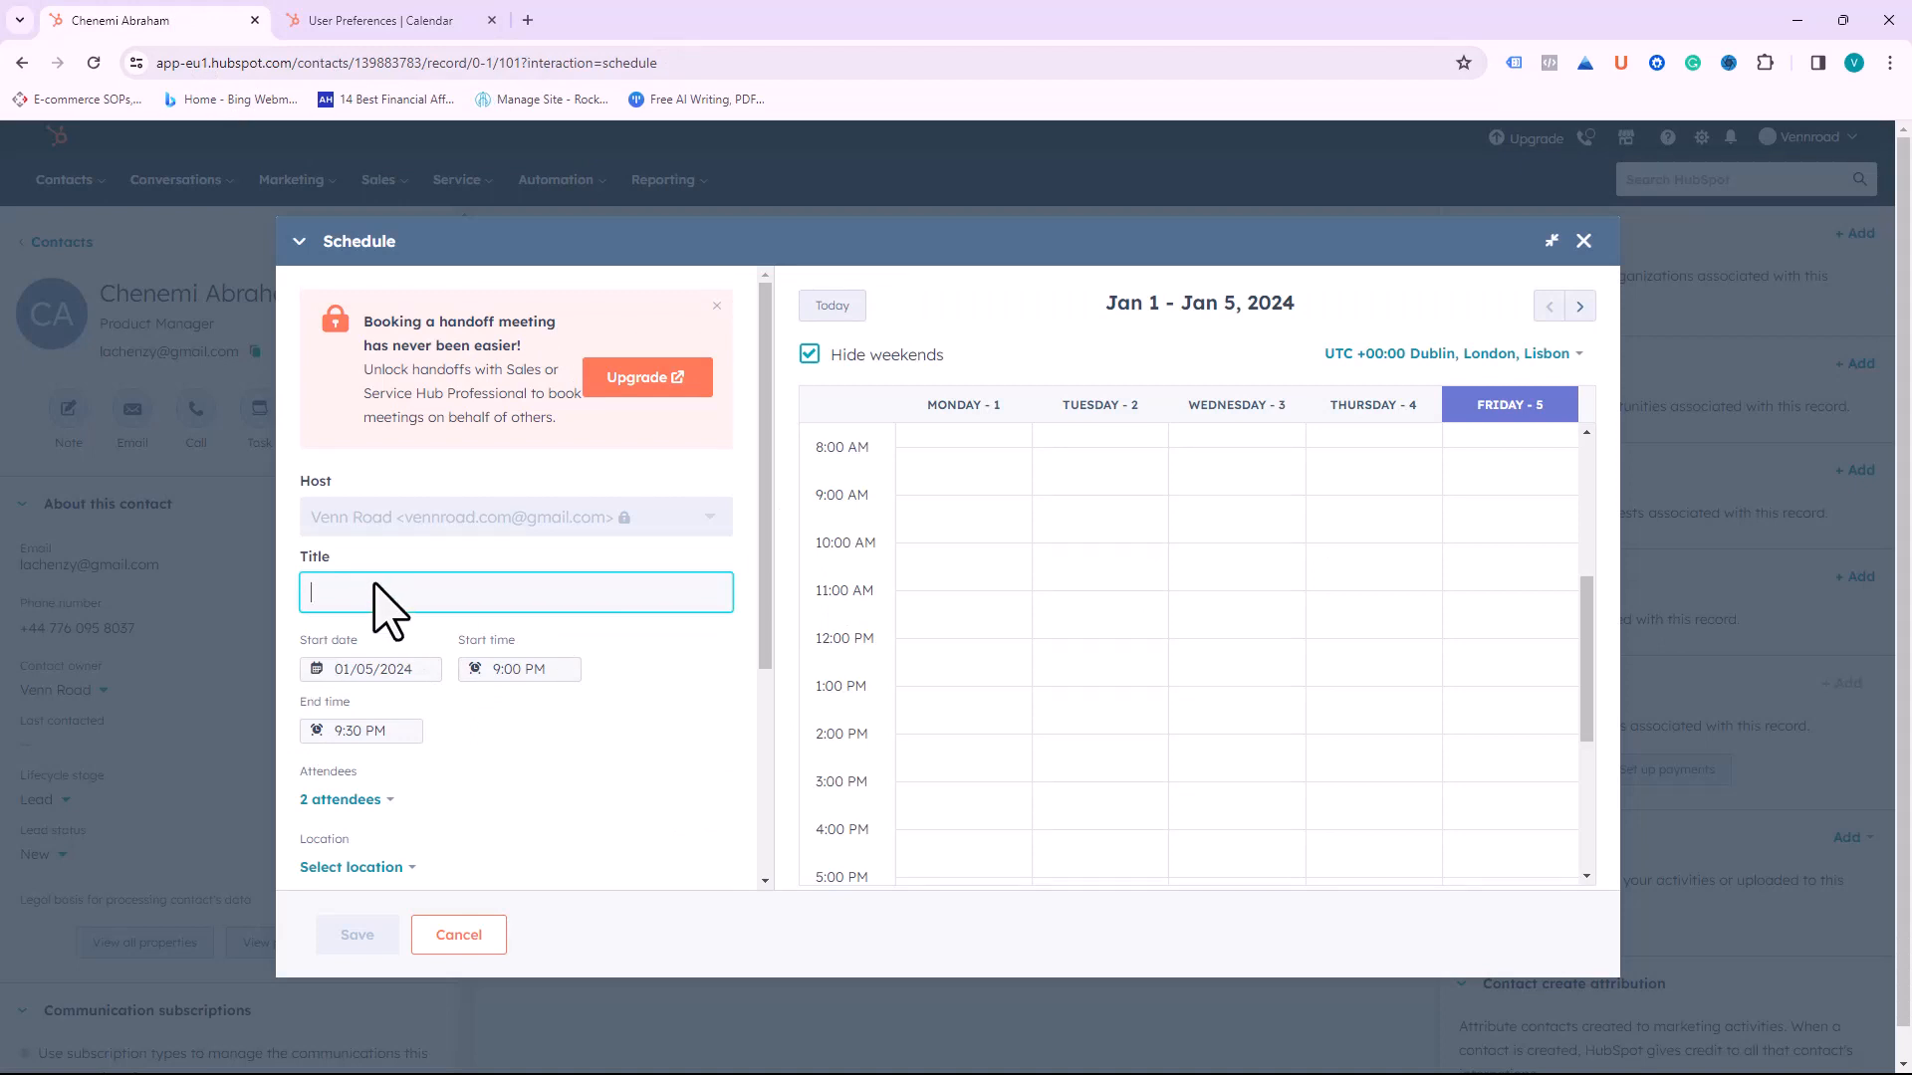
text(Meeting about New Products)
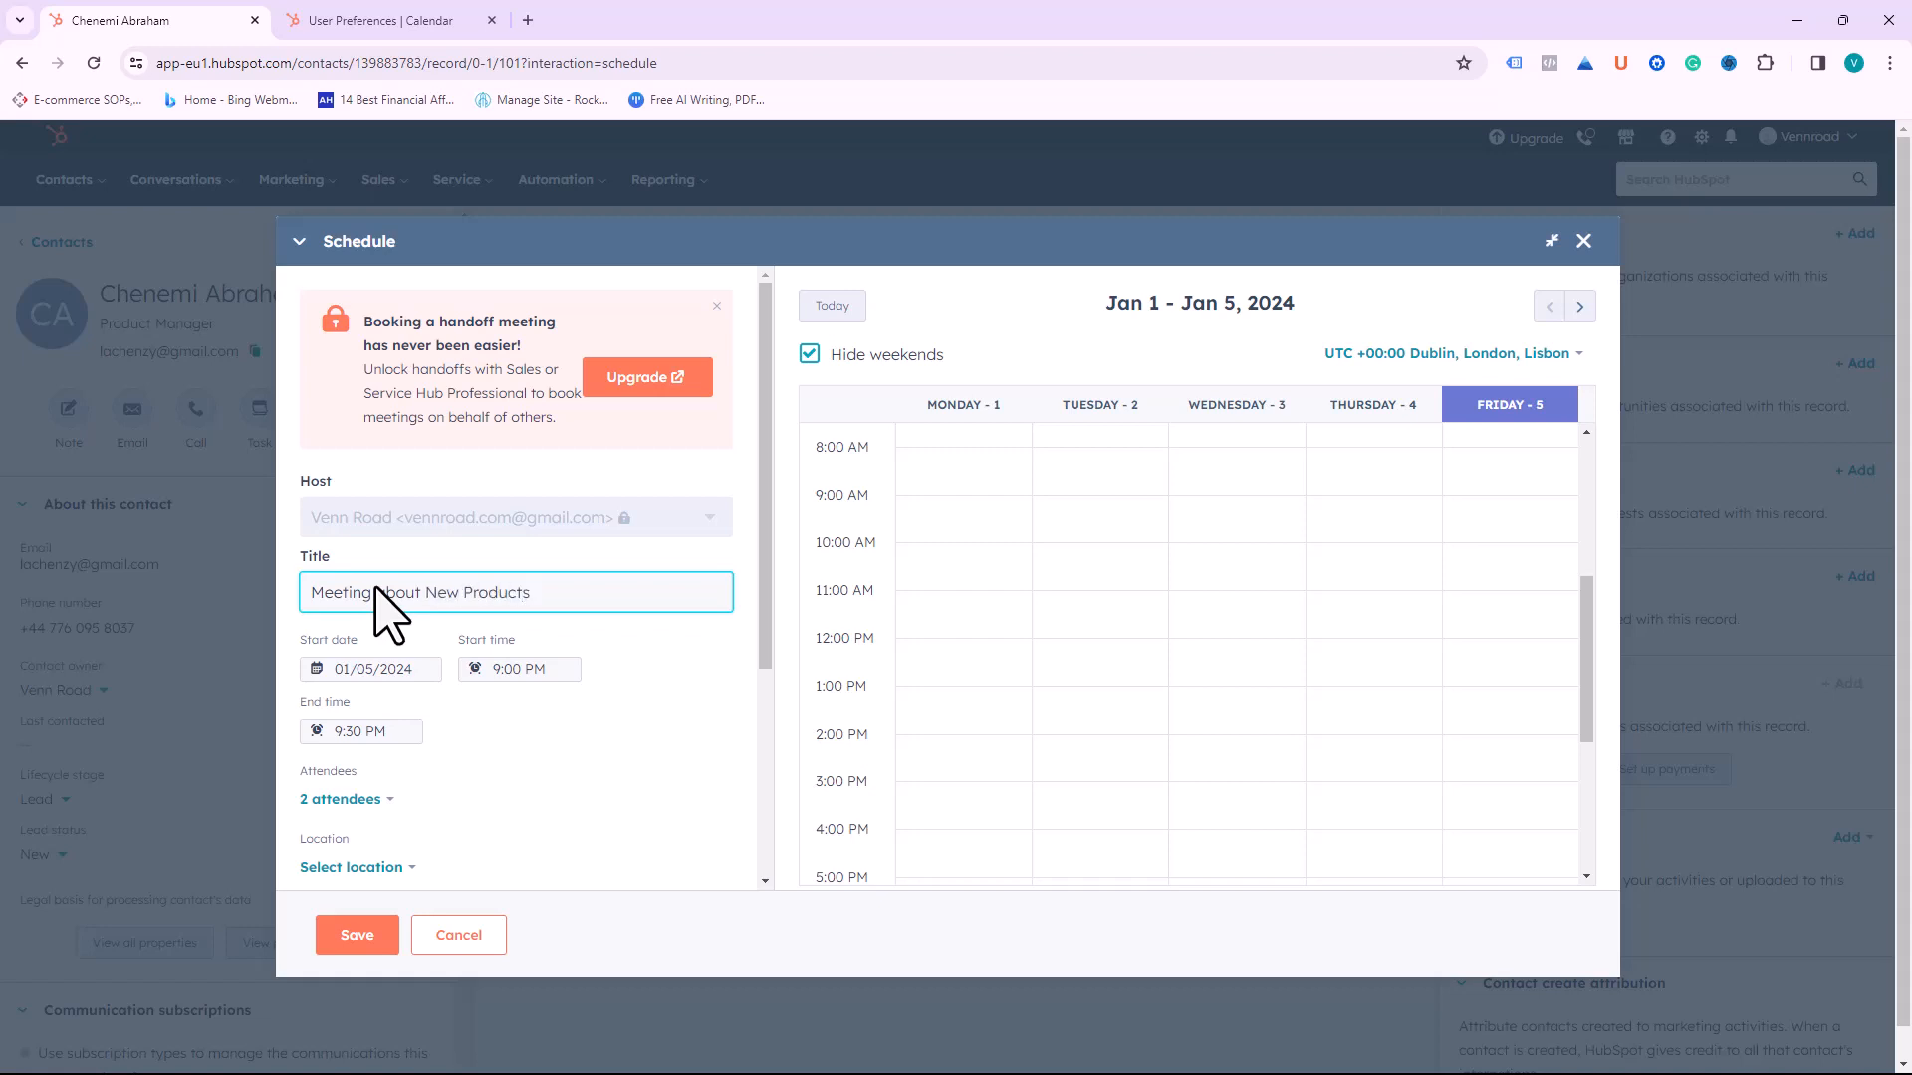
click(583, 652)
Step: Set the meeting to start on January 10, 2024 at 8:00 AM
click(376, 669)
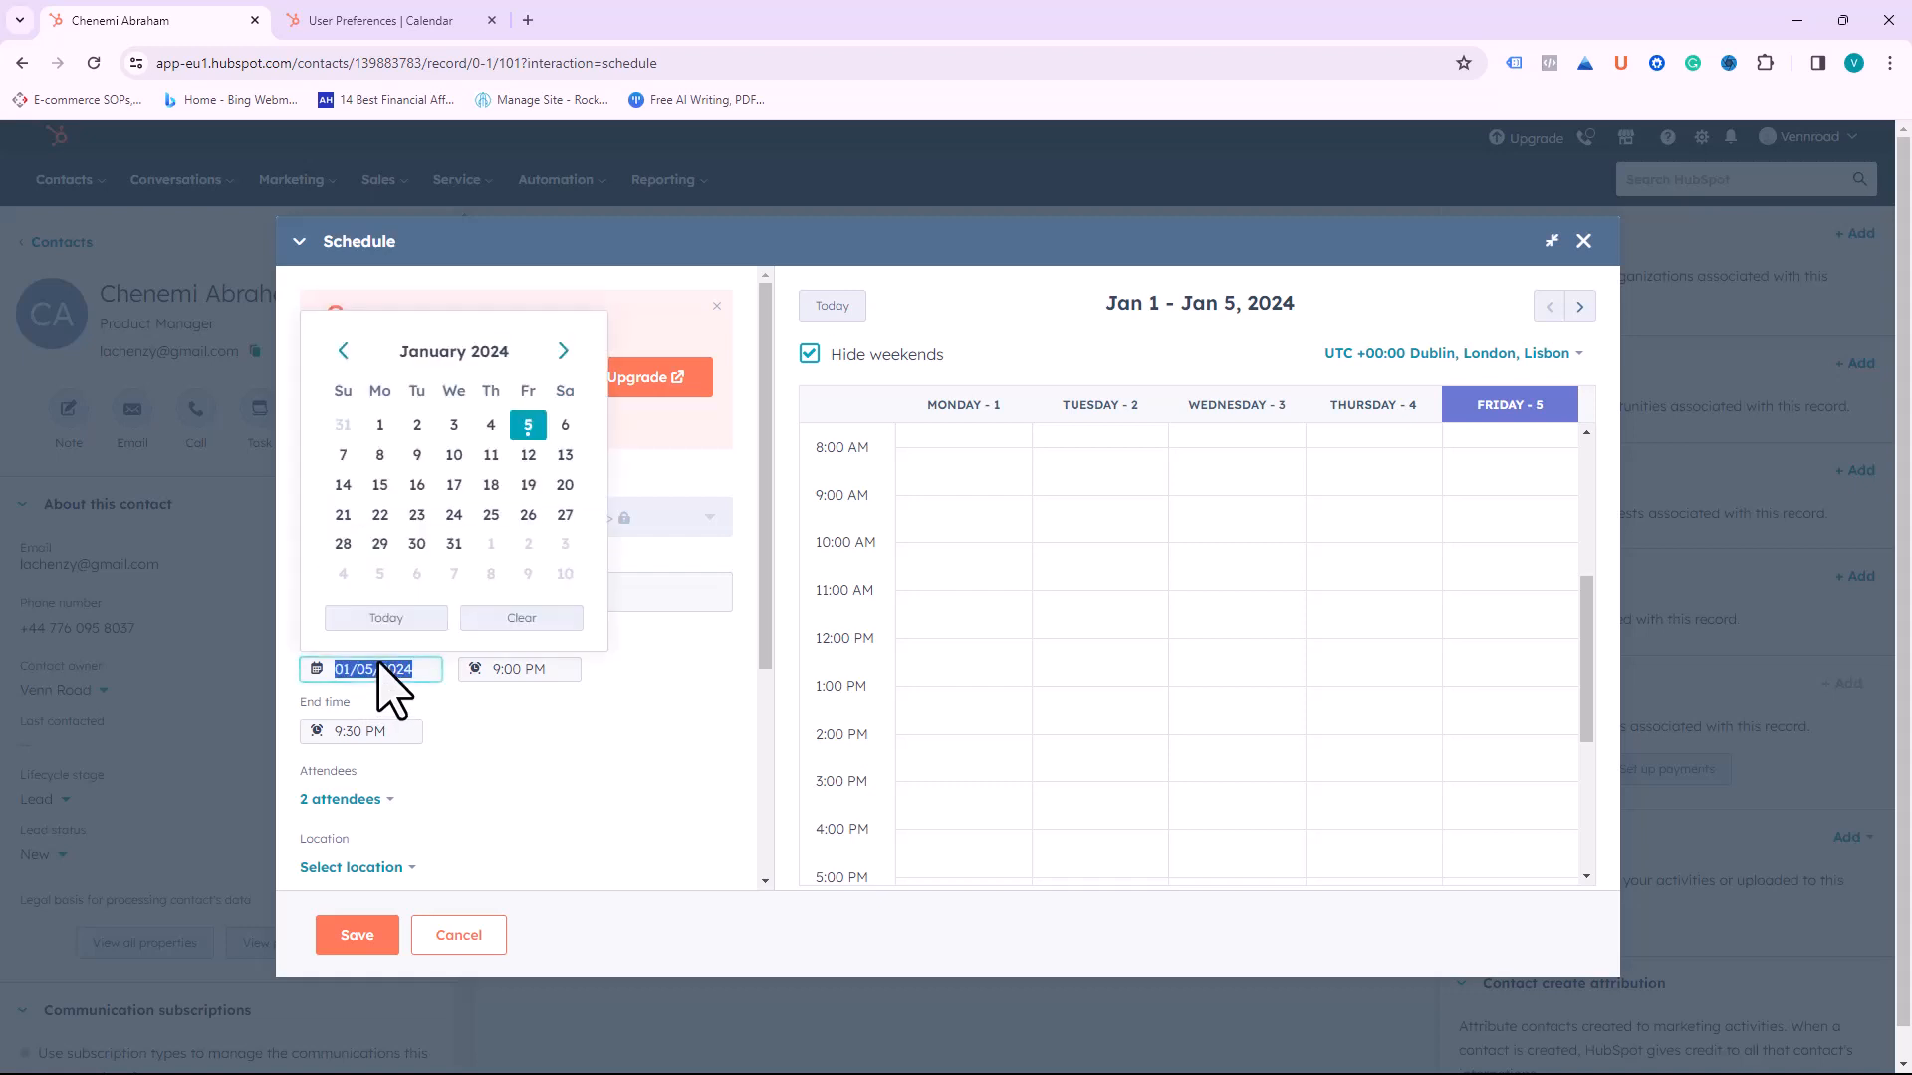
click(454, 455)
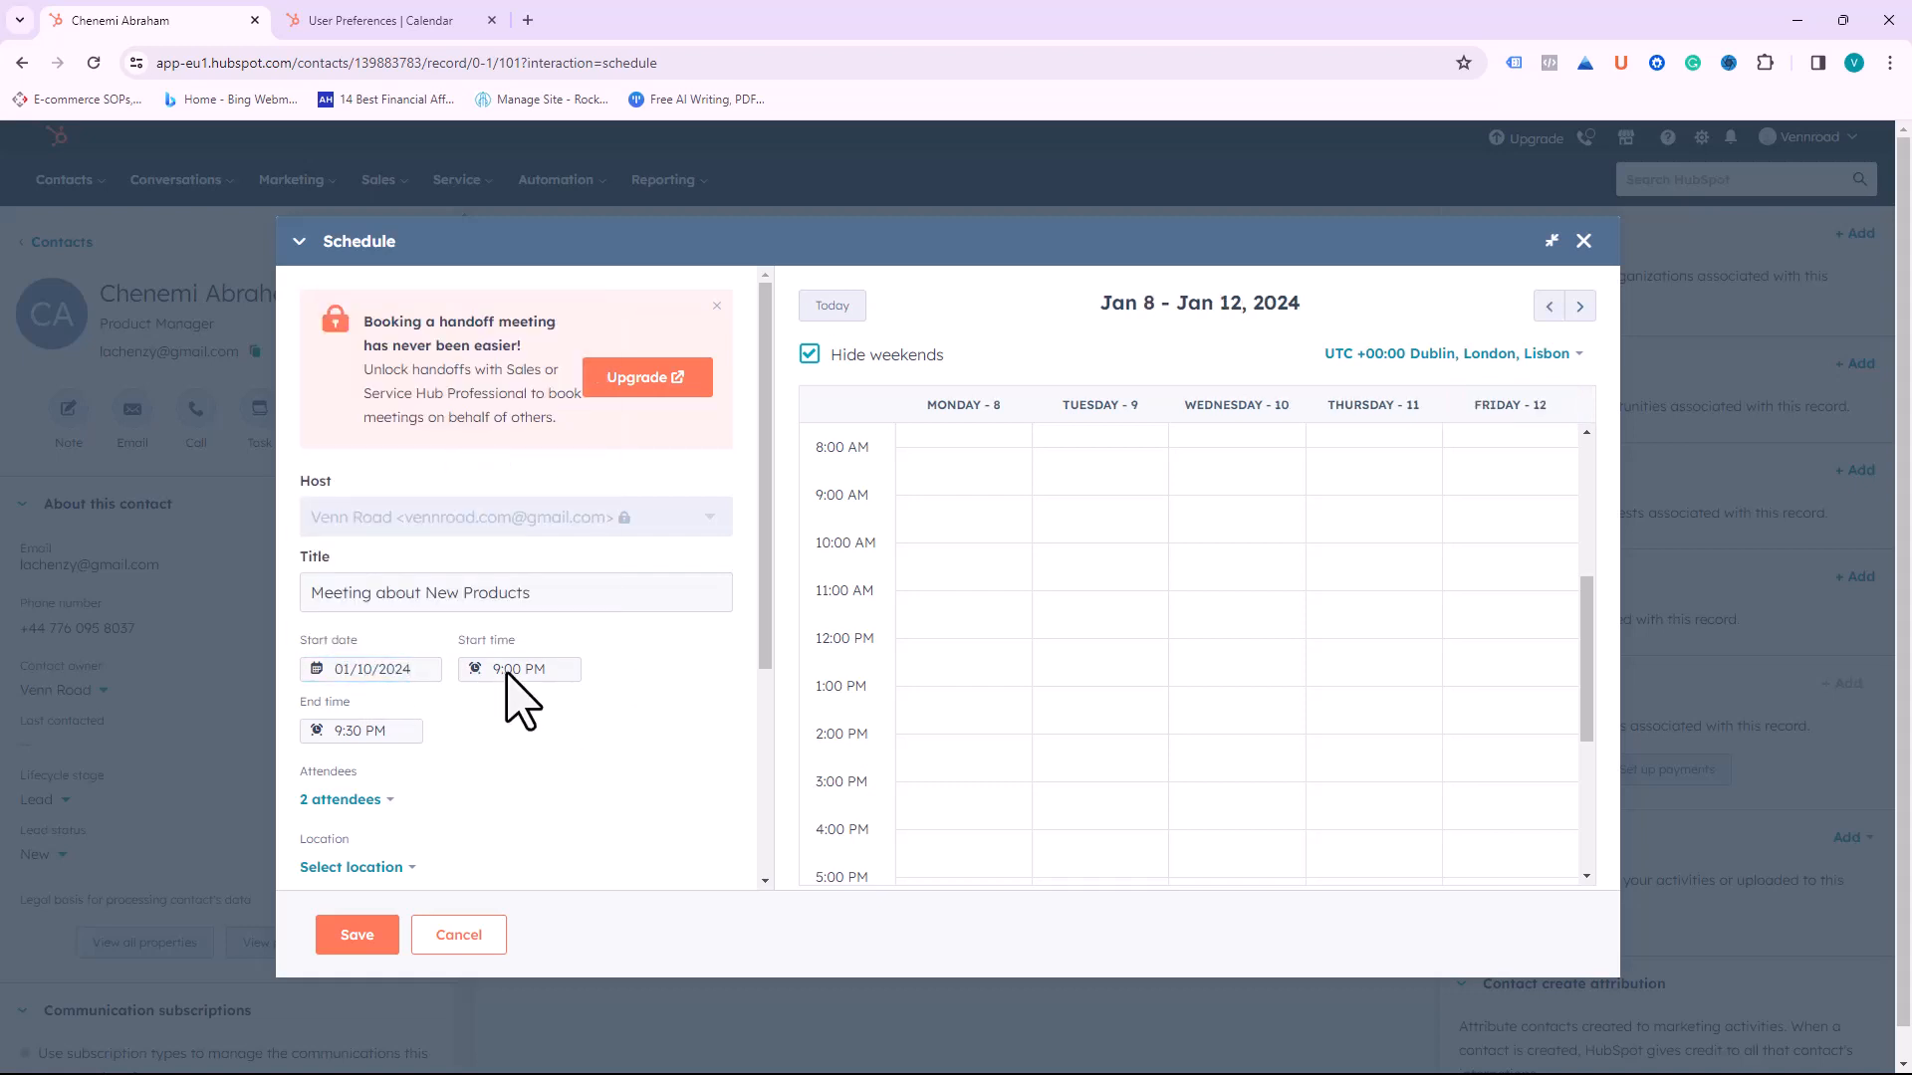
click(506, 673)
scroll(522, 787, up, 8)
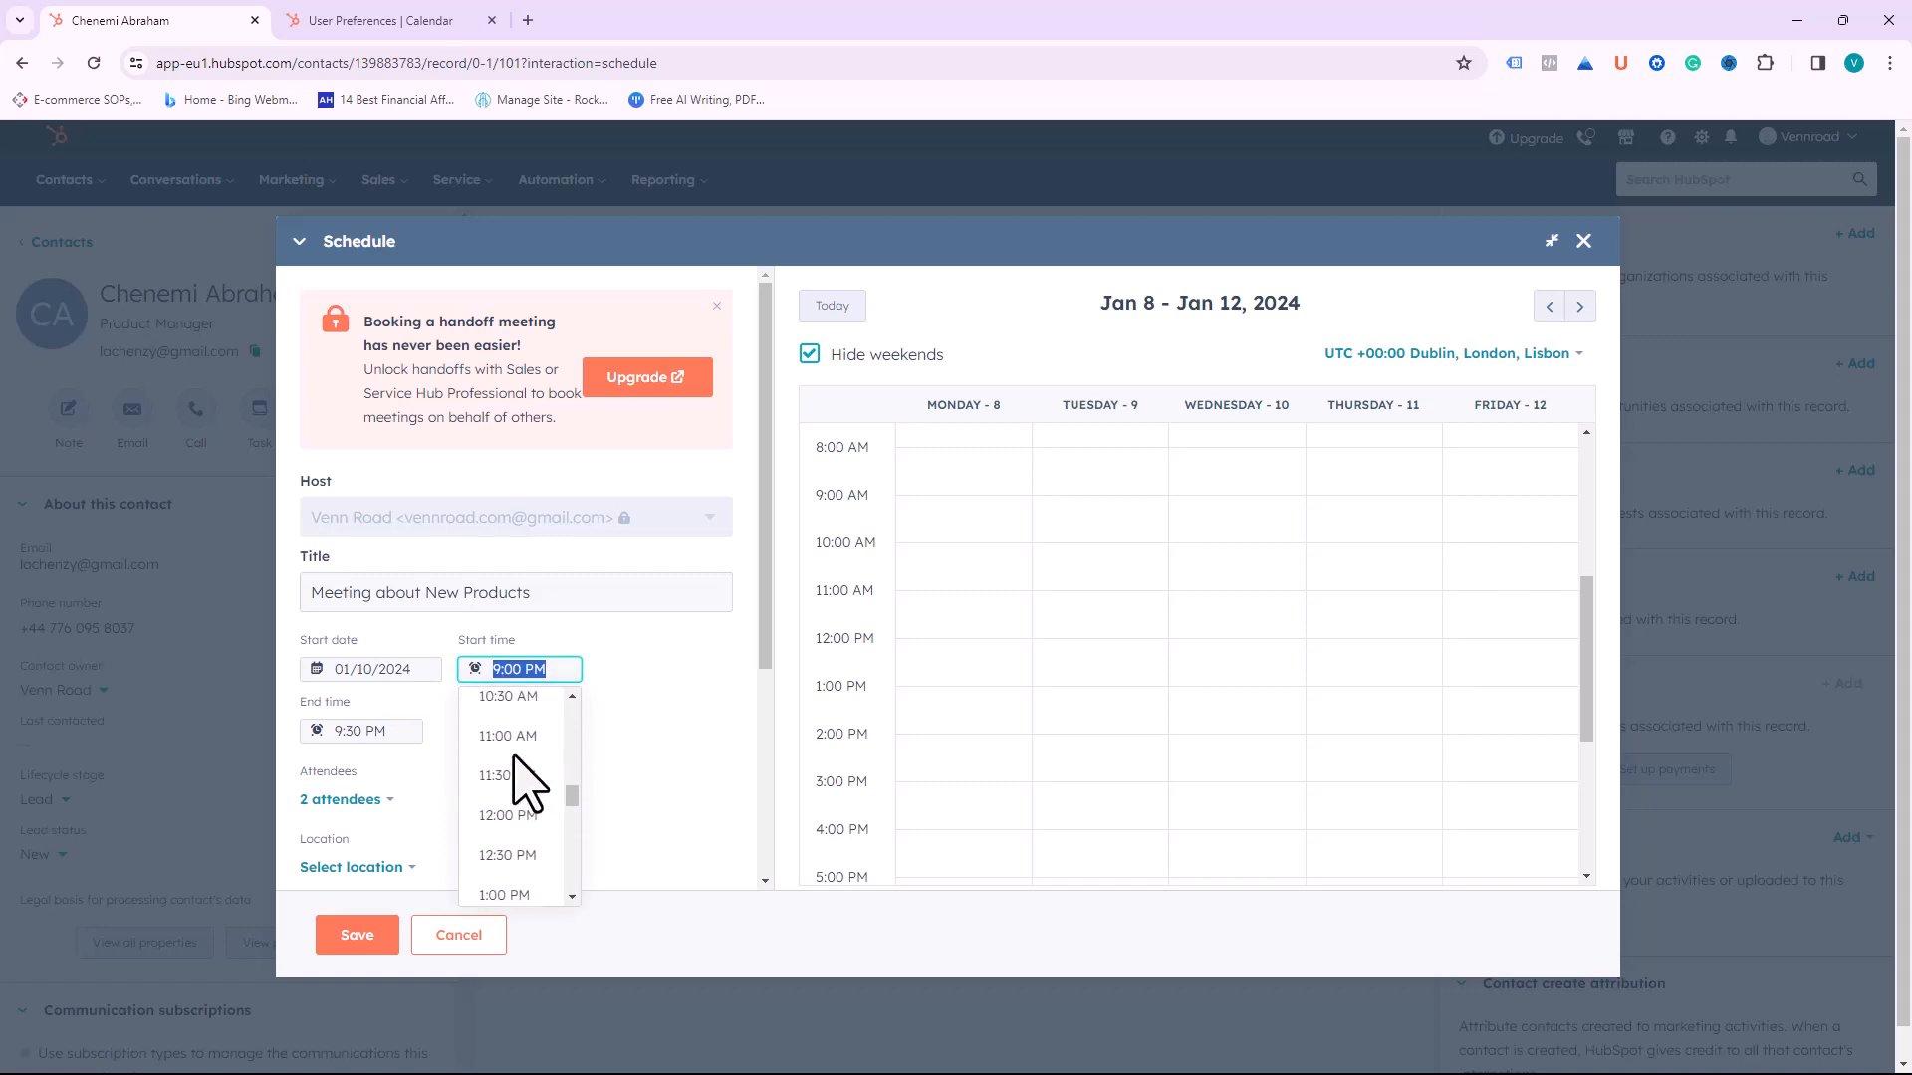
scroll(515, 762, up, 3)
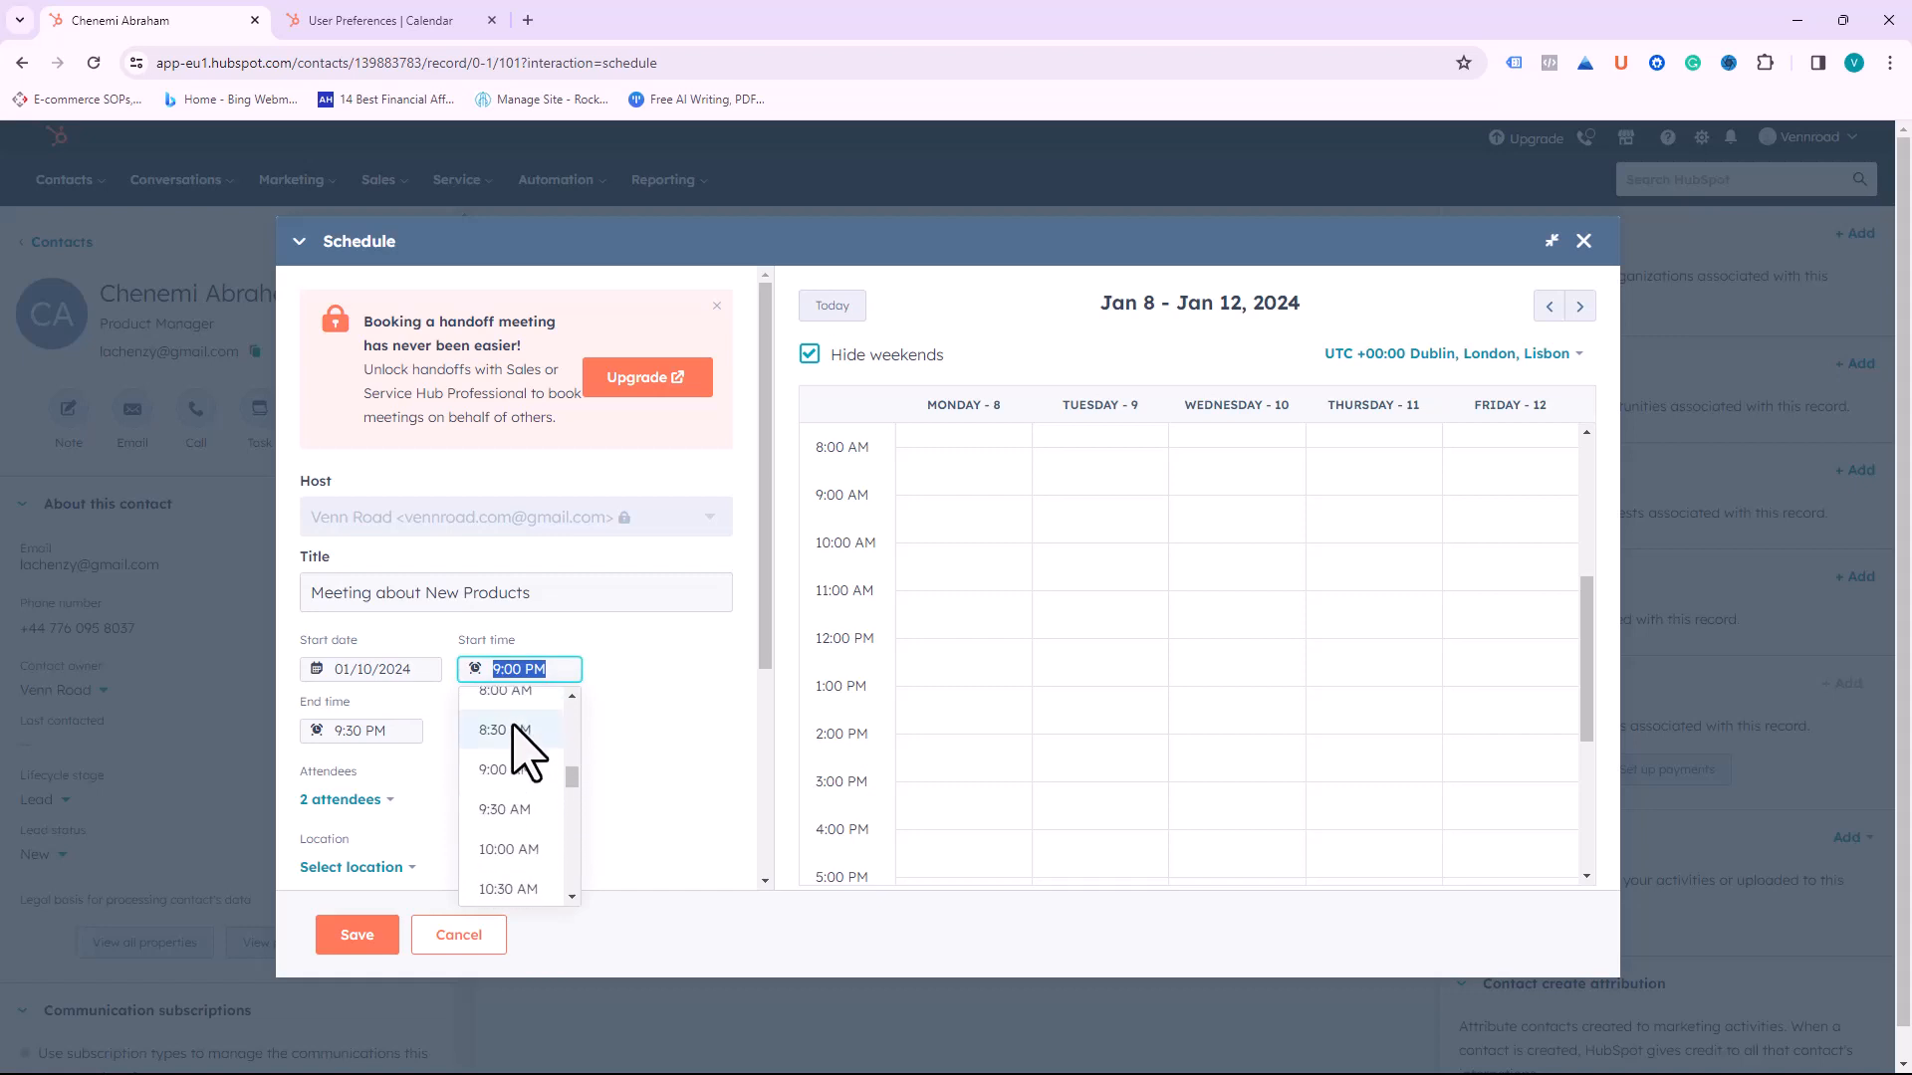
scroll(516, 737, up, 2)
click(517, 765)
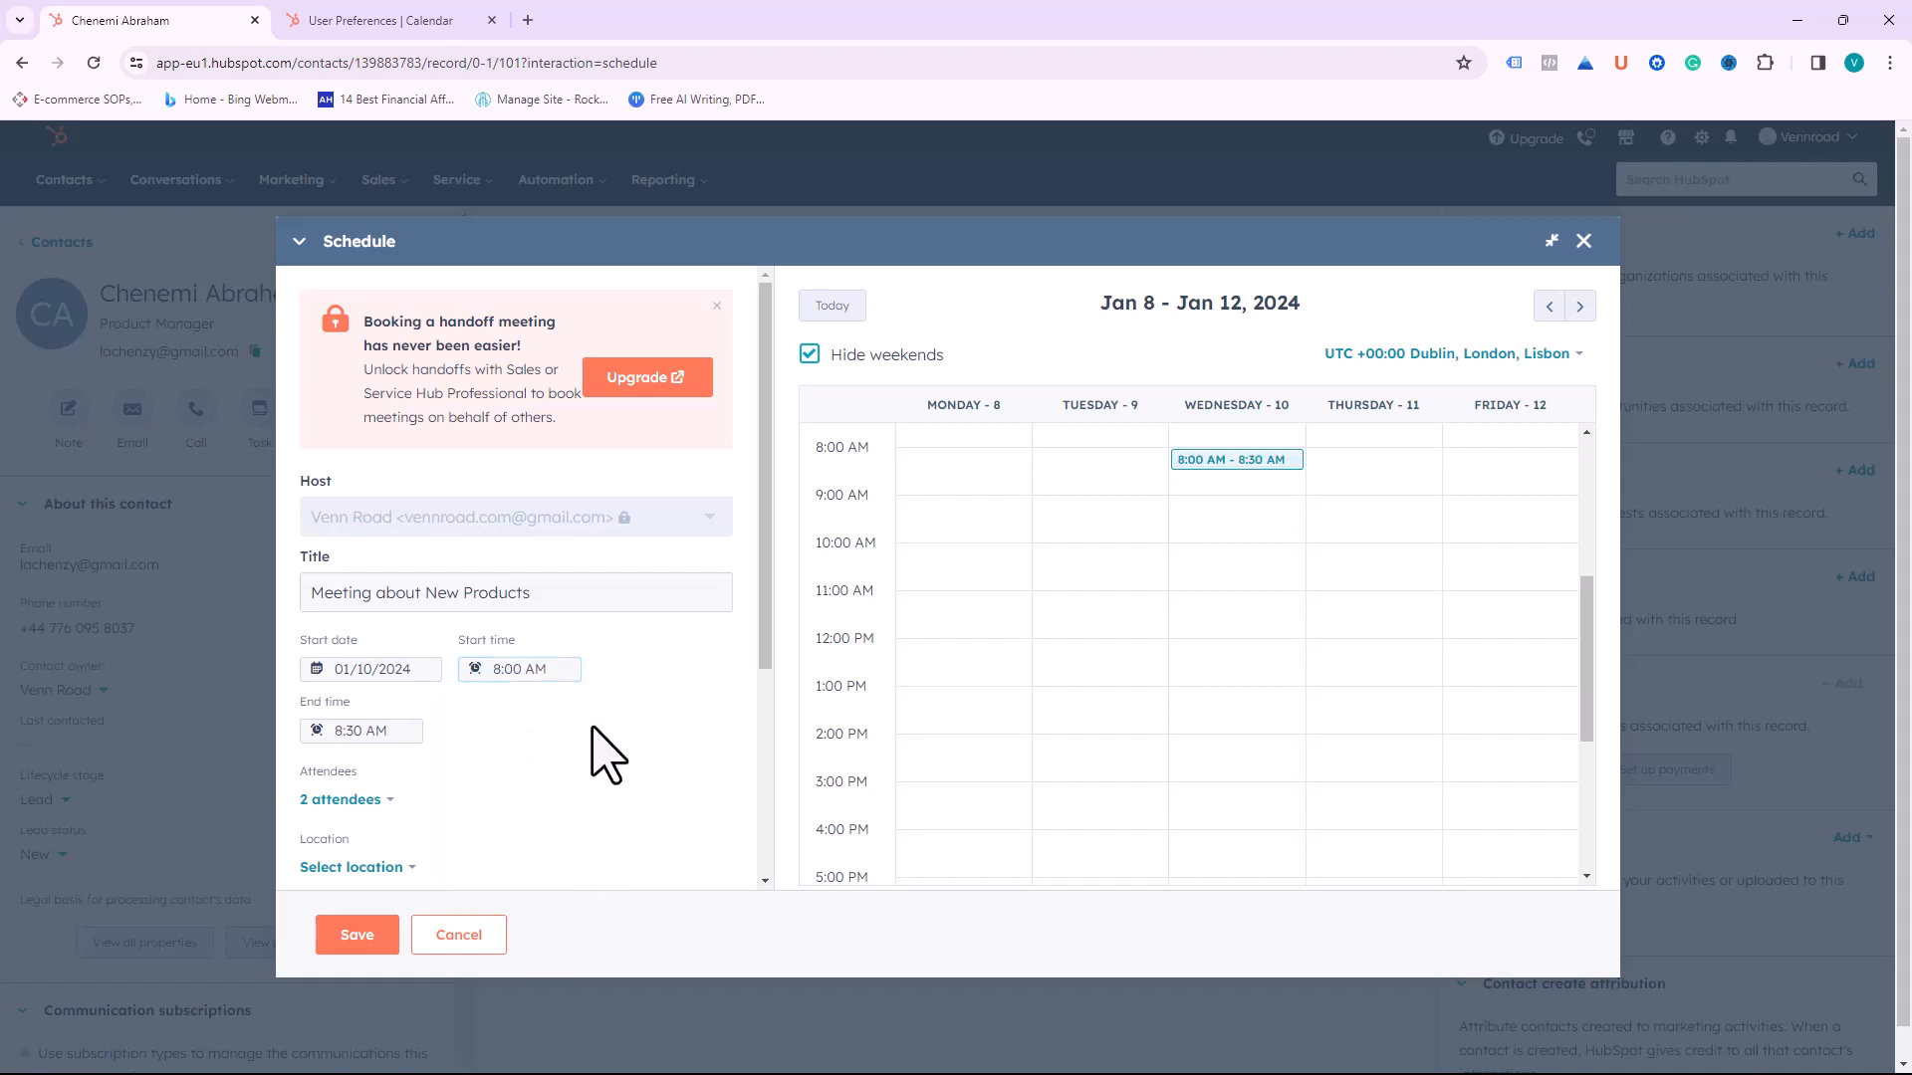
scroll(508, 811, down, 2)
Step: Check the attendees and add a reminder email 1 hour before the meeting
click(376, 670)
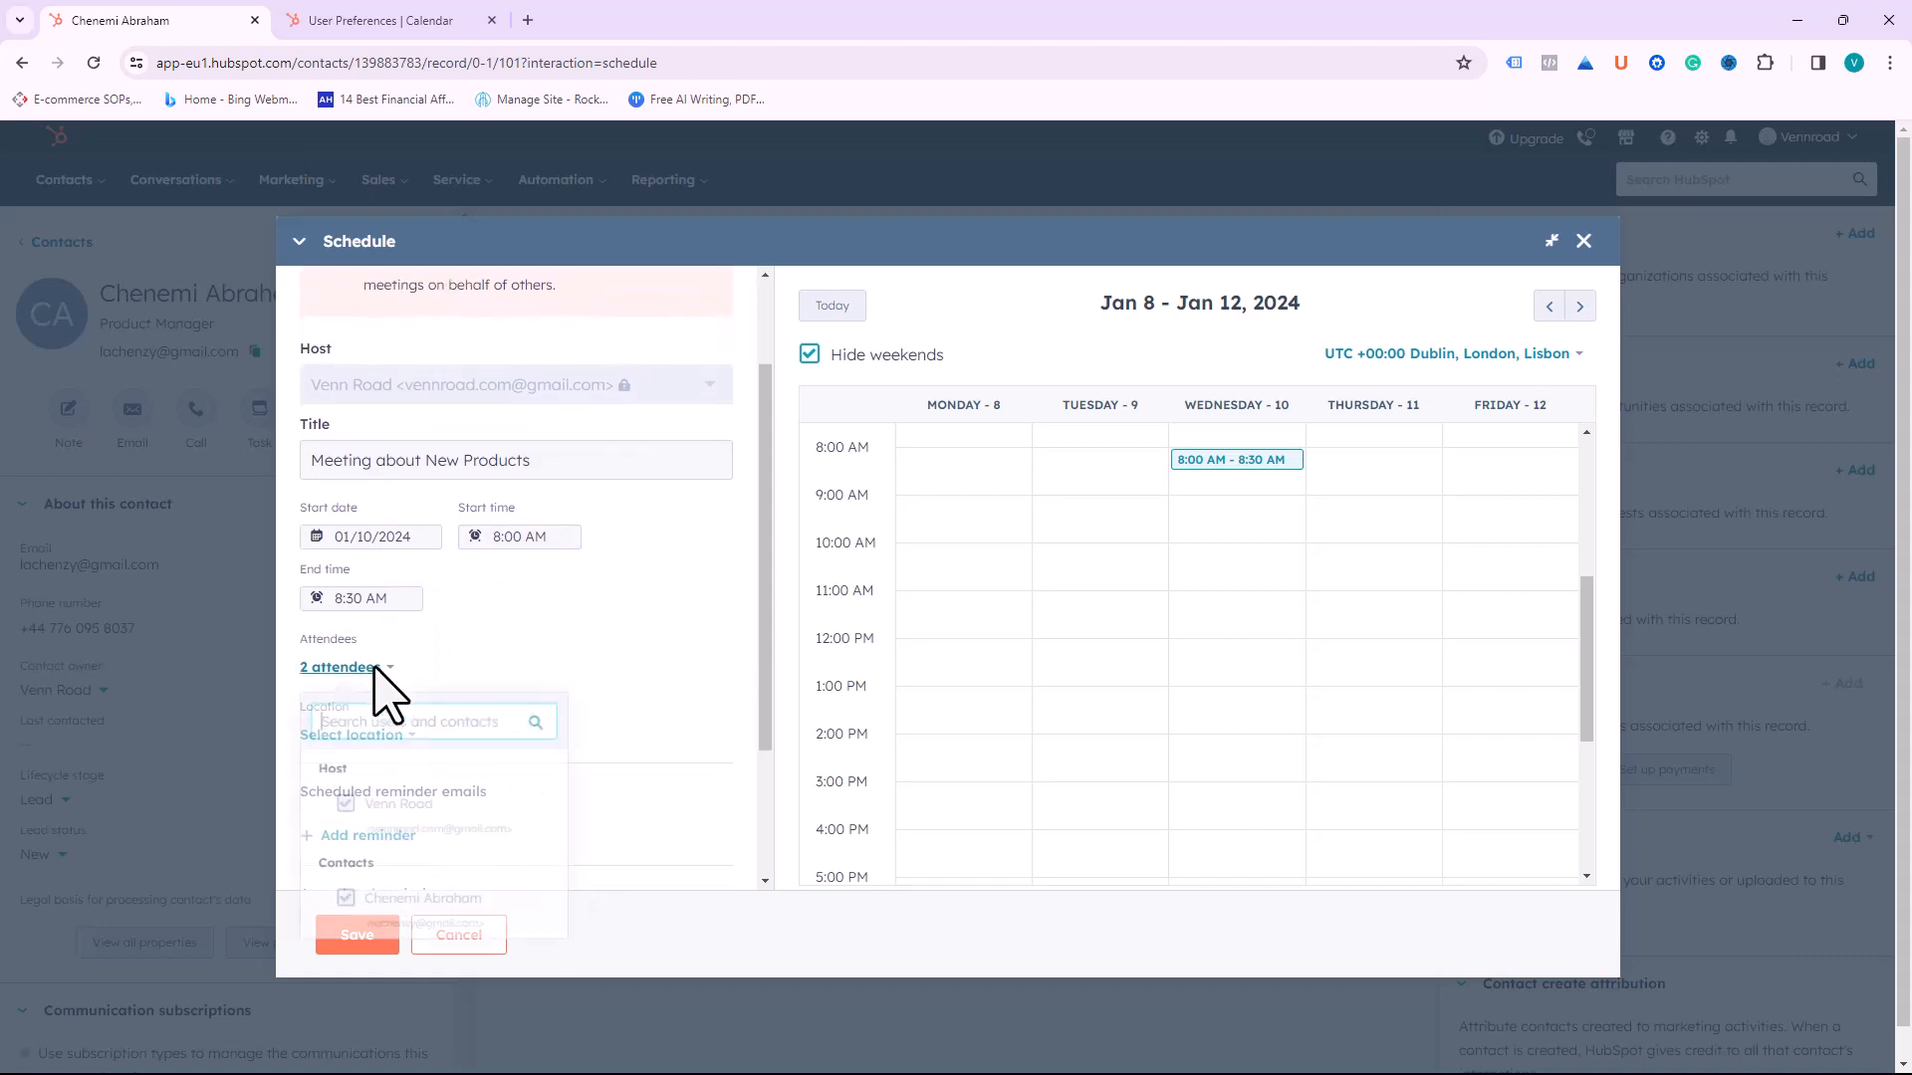
scroll(414, 852, down, 1)
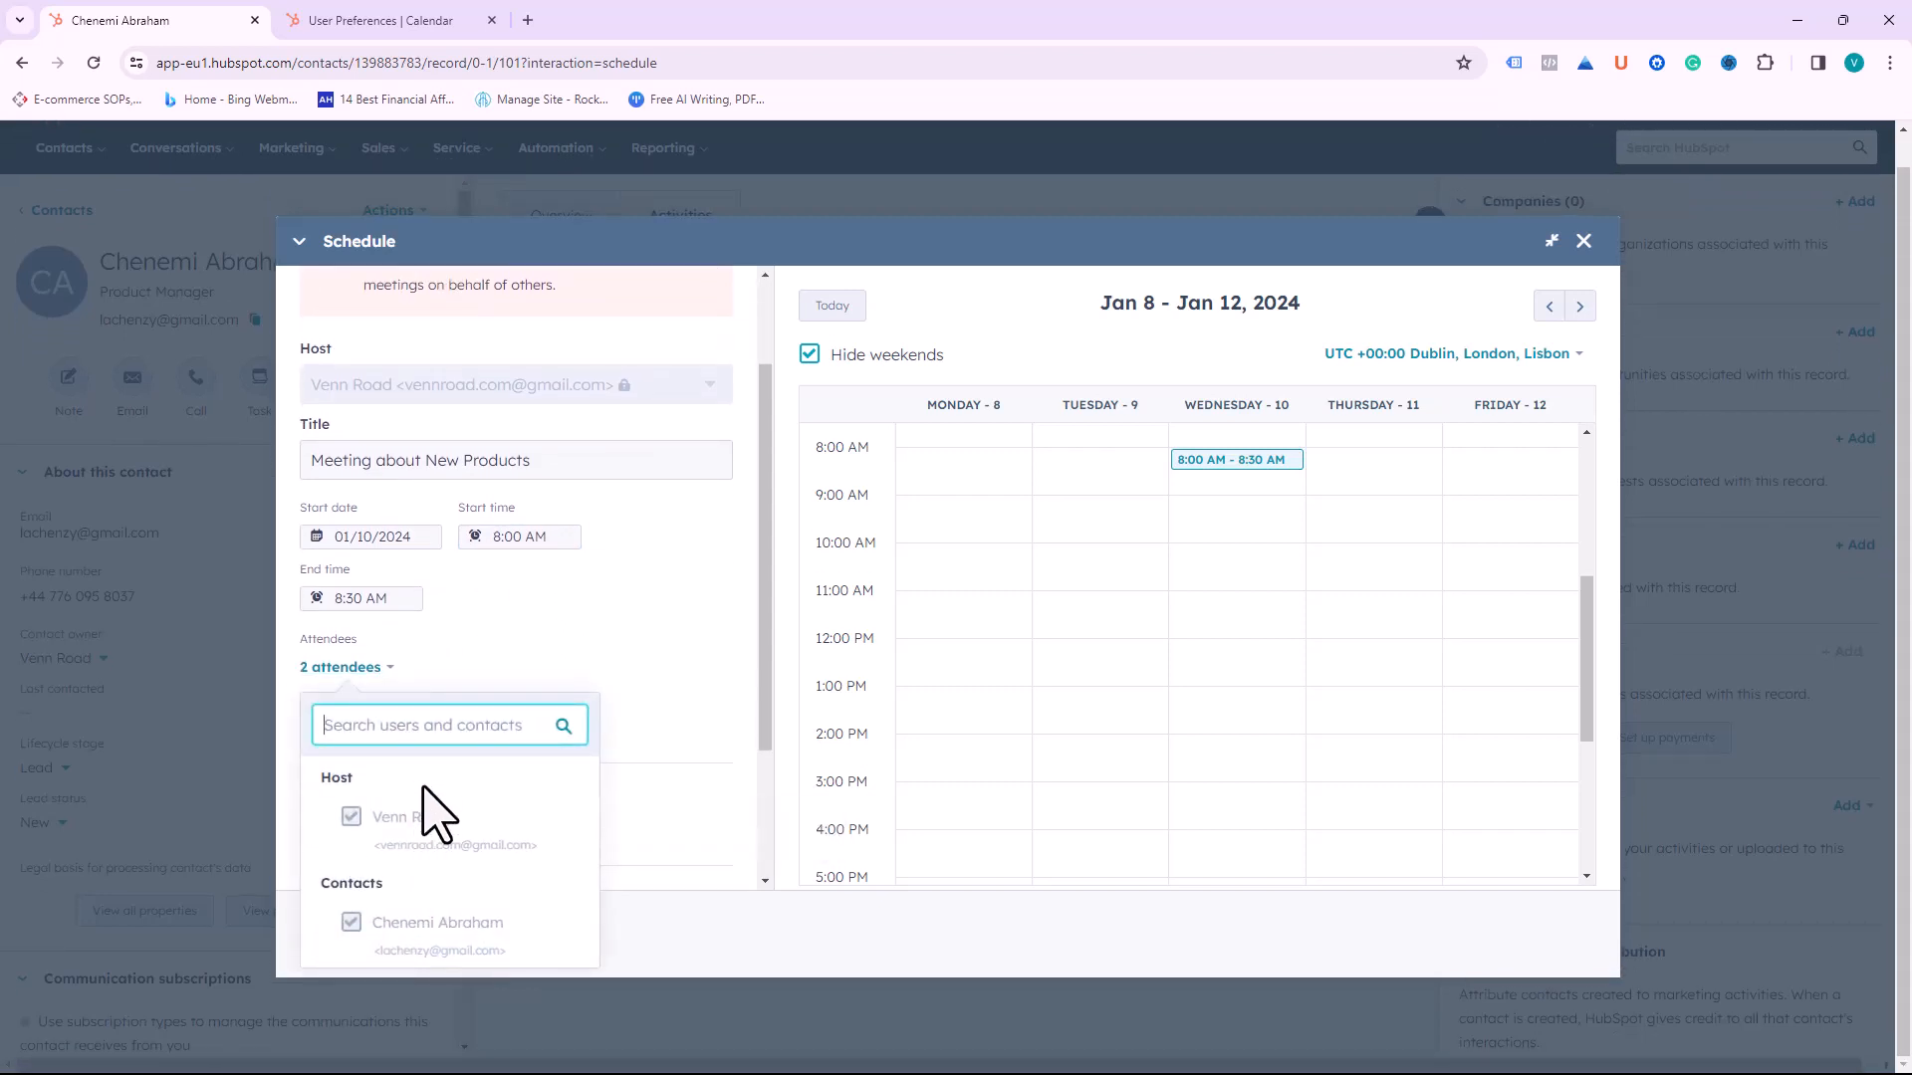
click(499, 684)
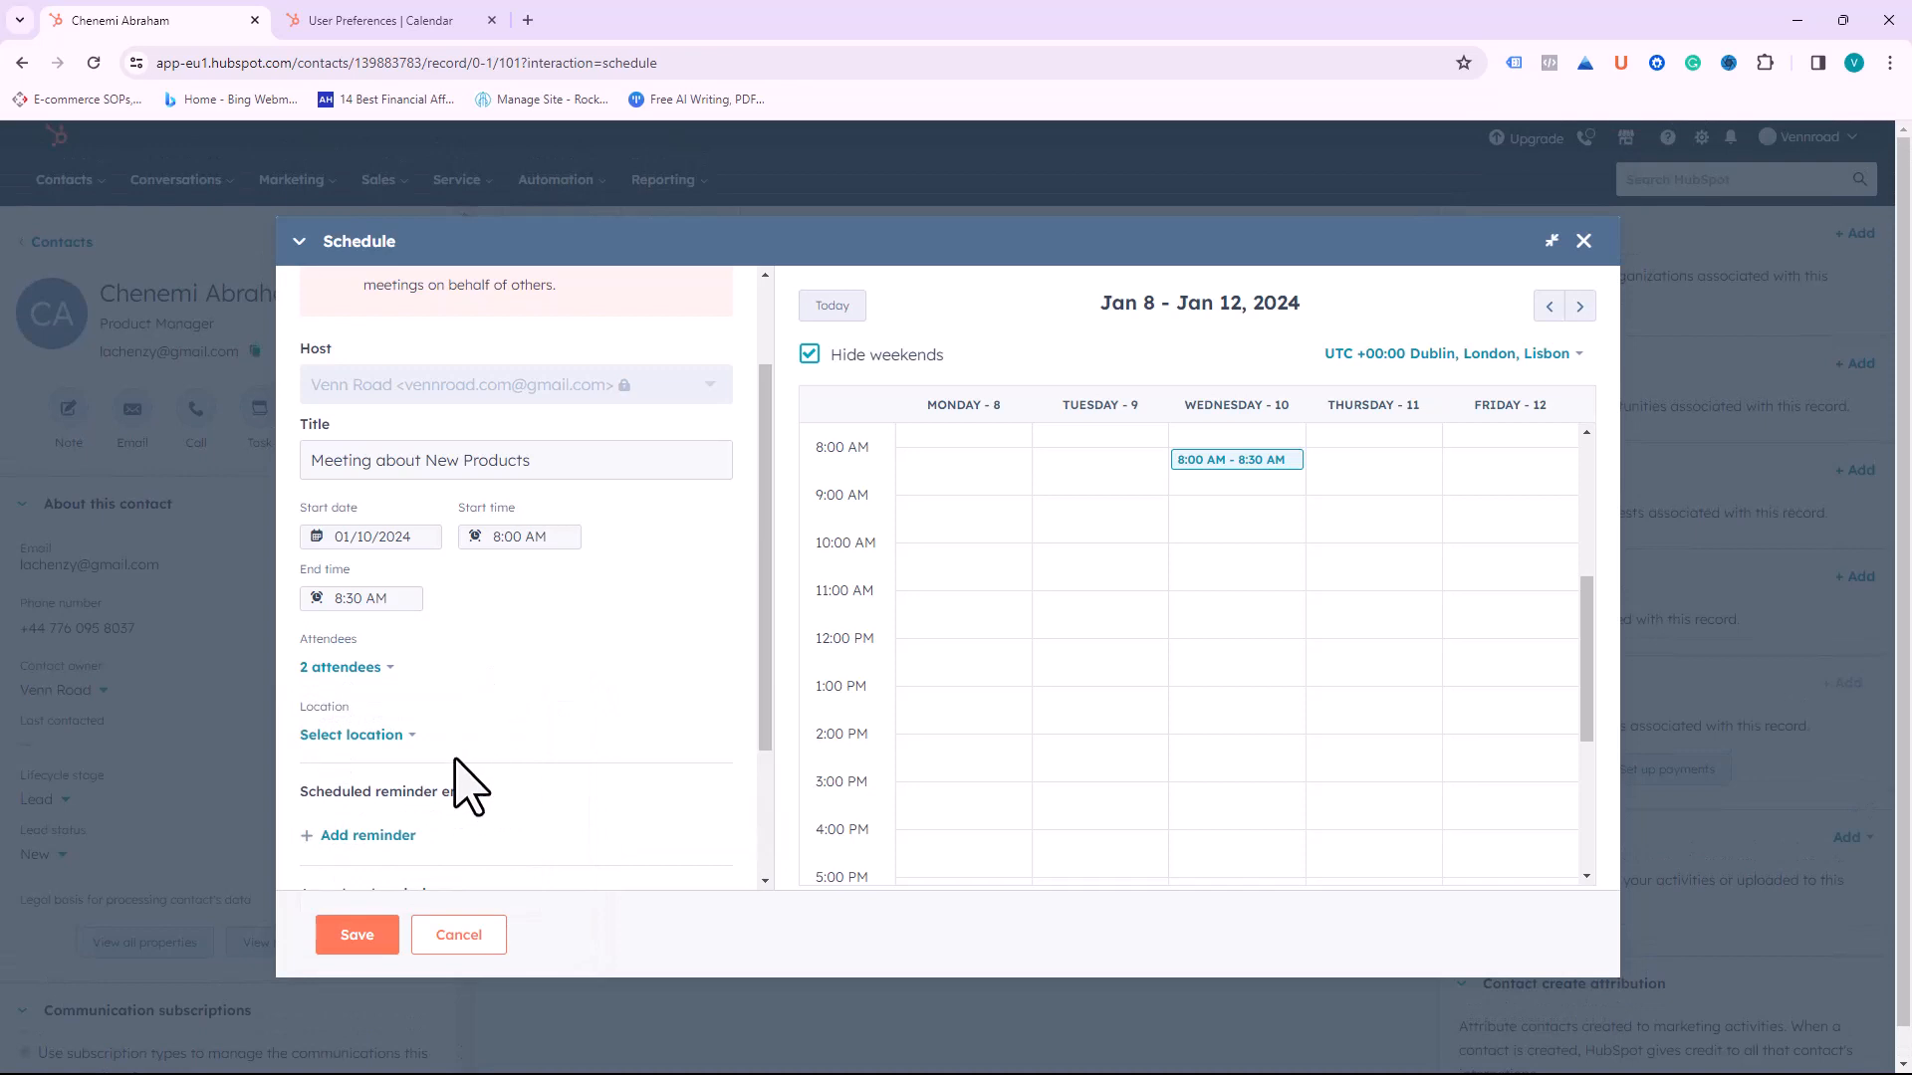
scroll(523, 757, down, 3)
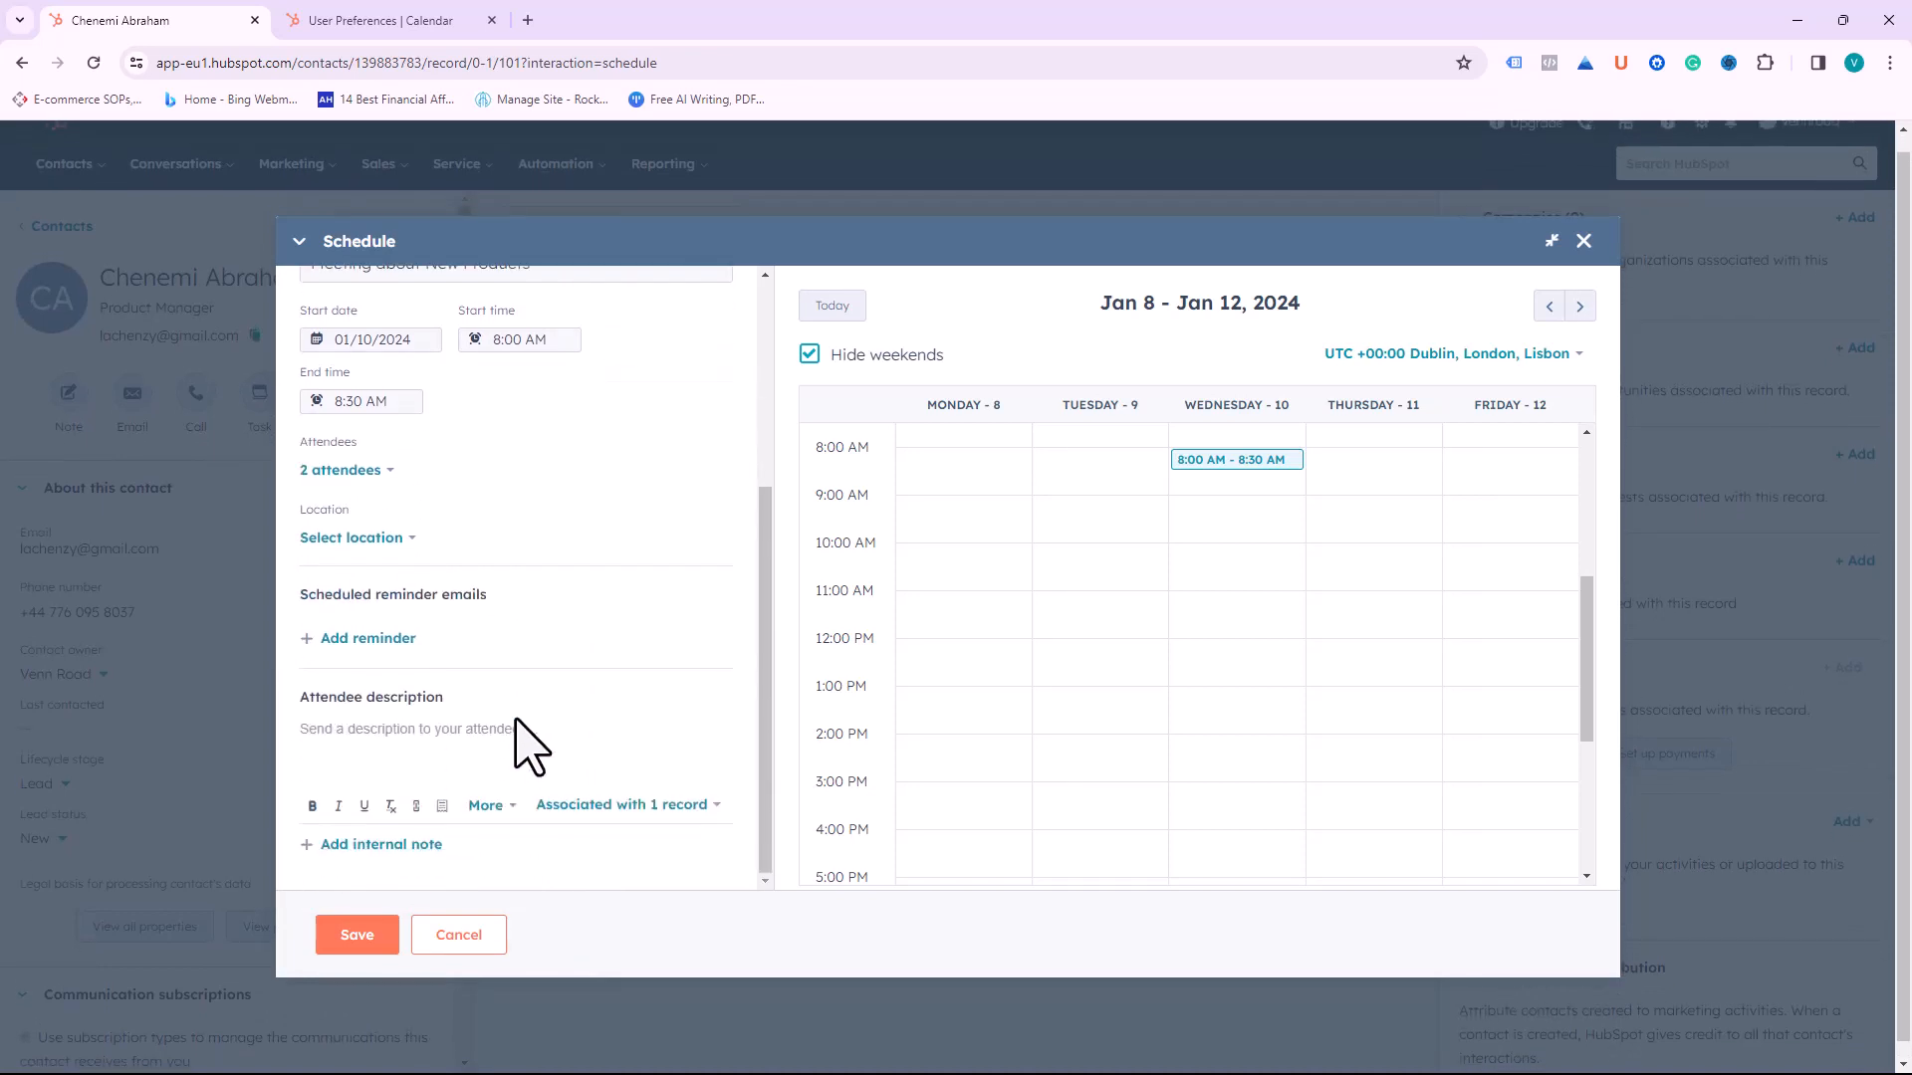
click(369, 639)
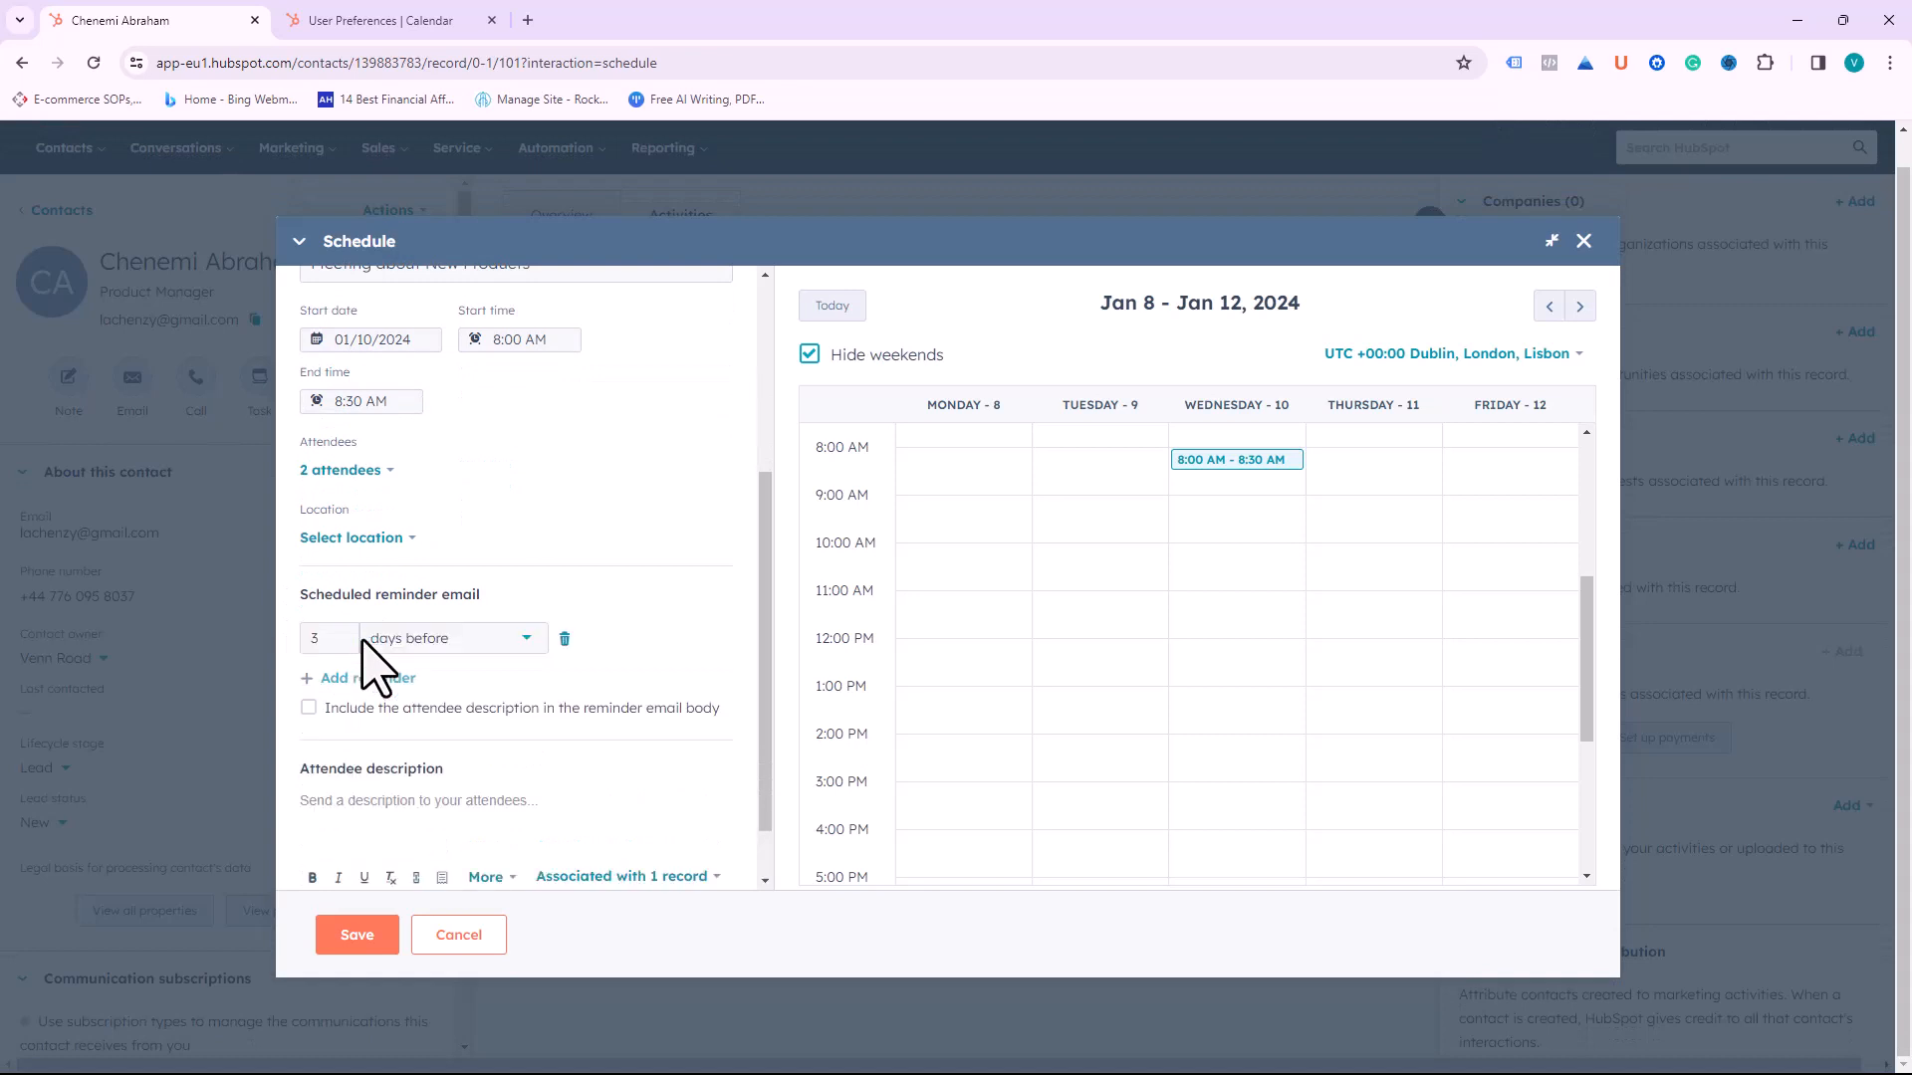
click(429, 642)
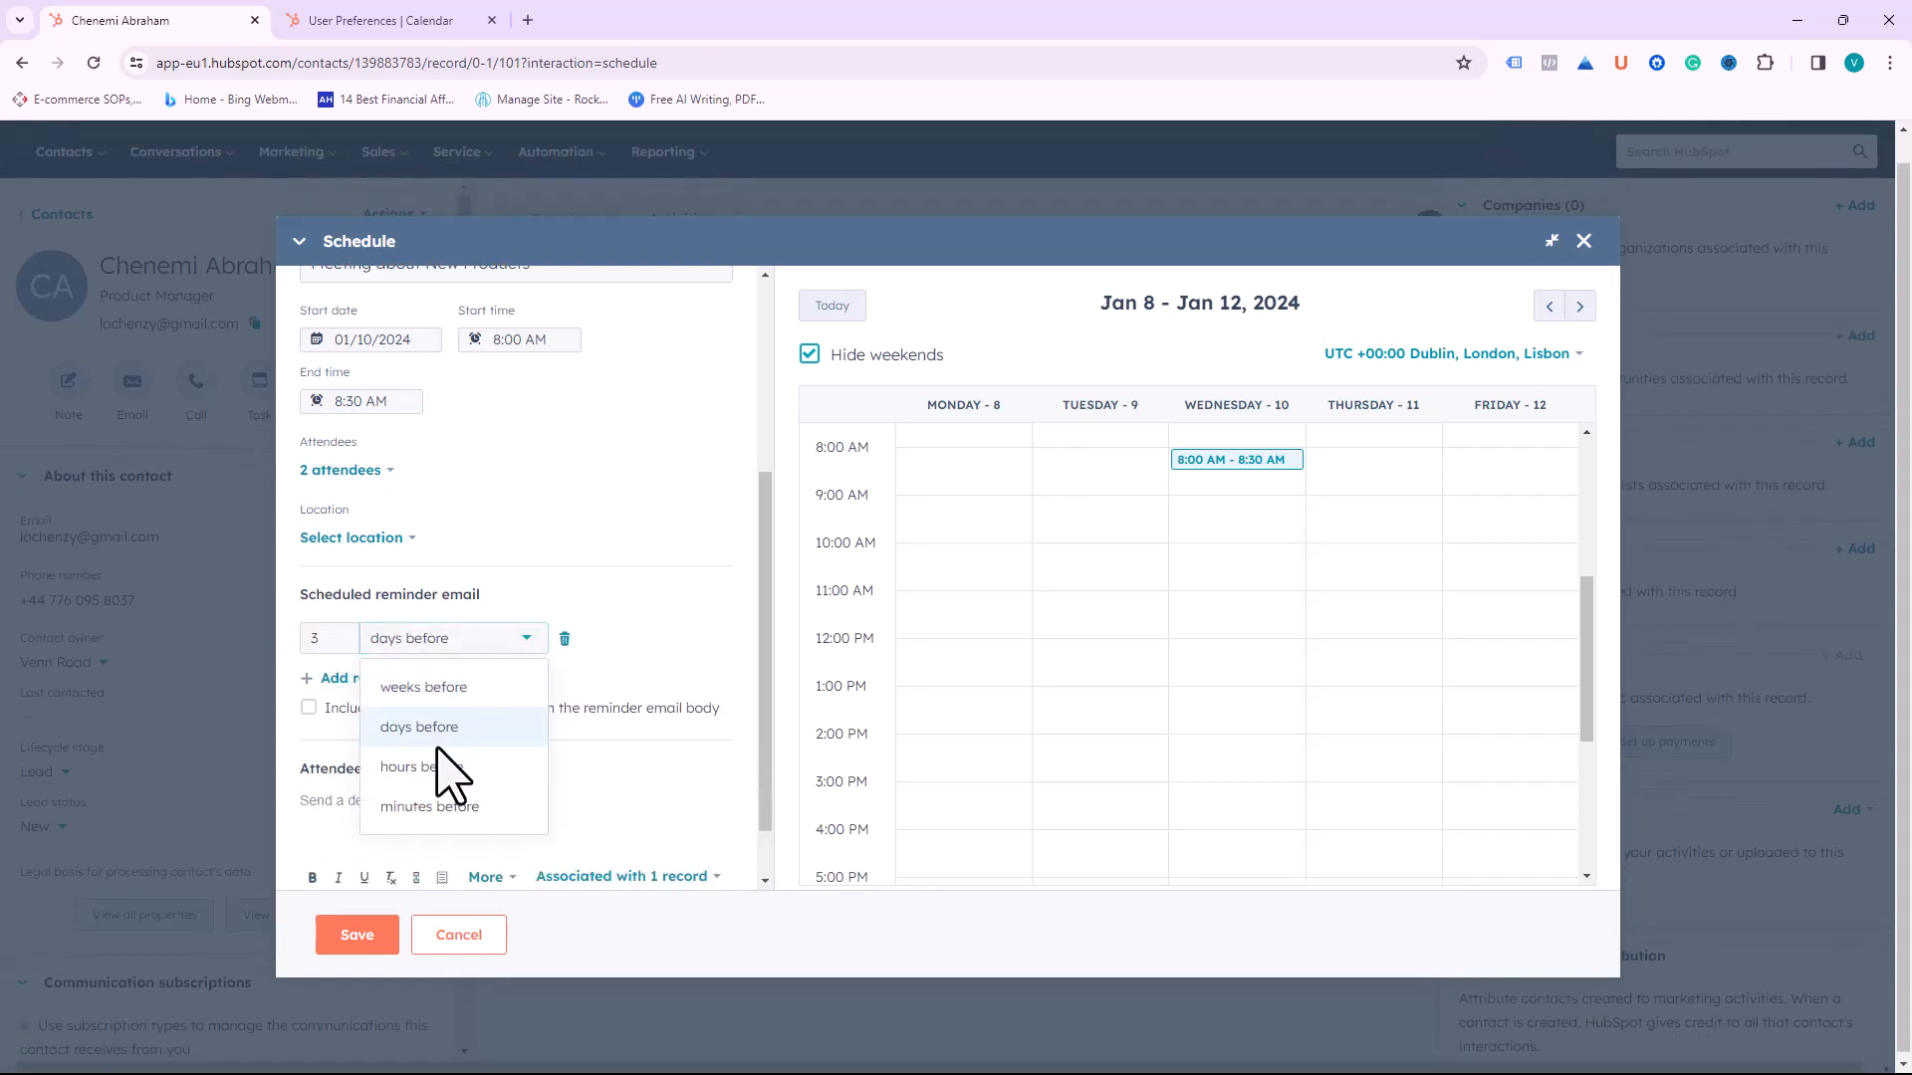
click(422, 766)
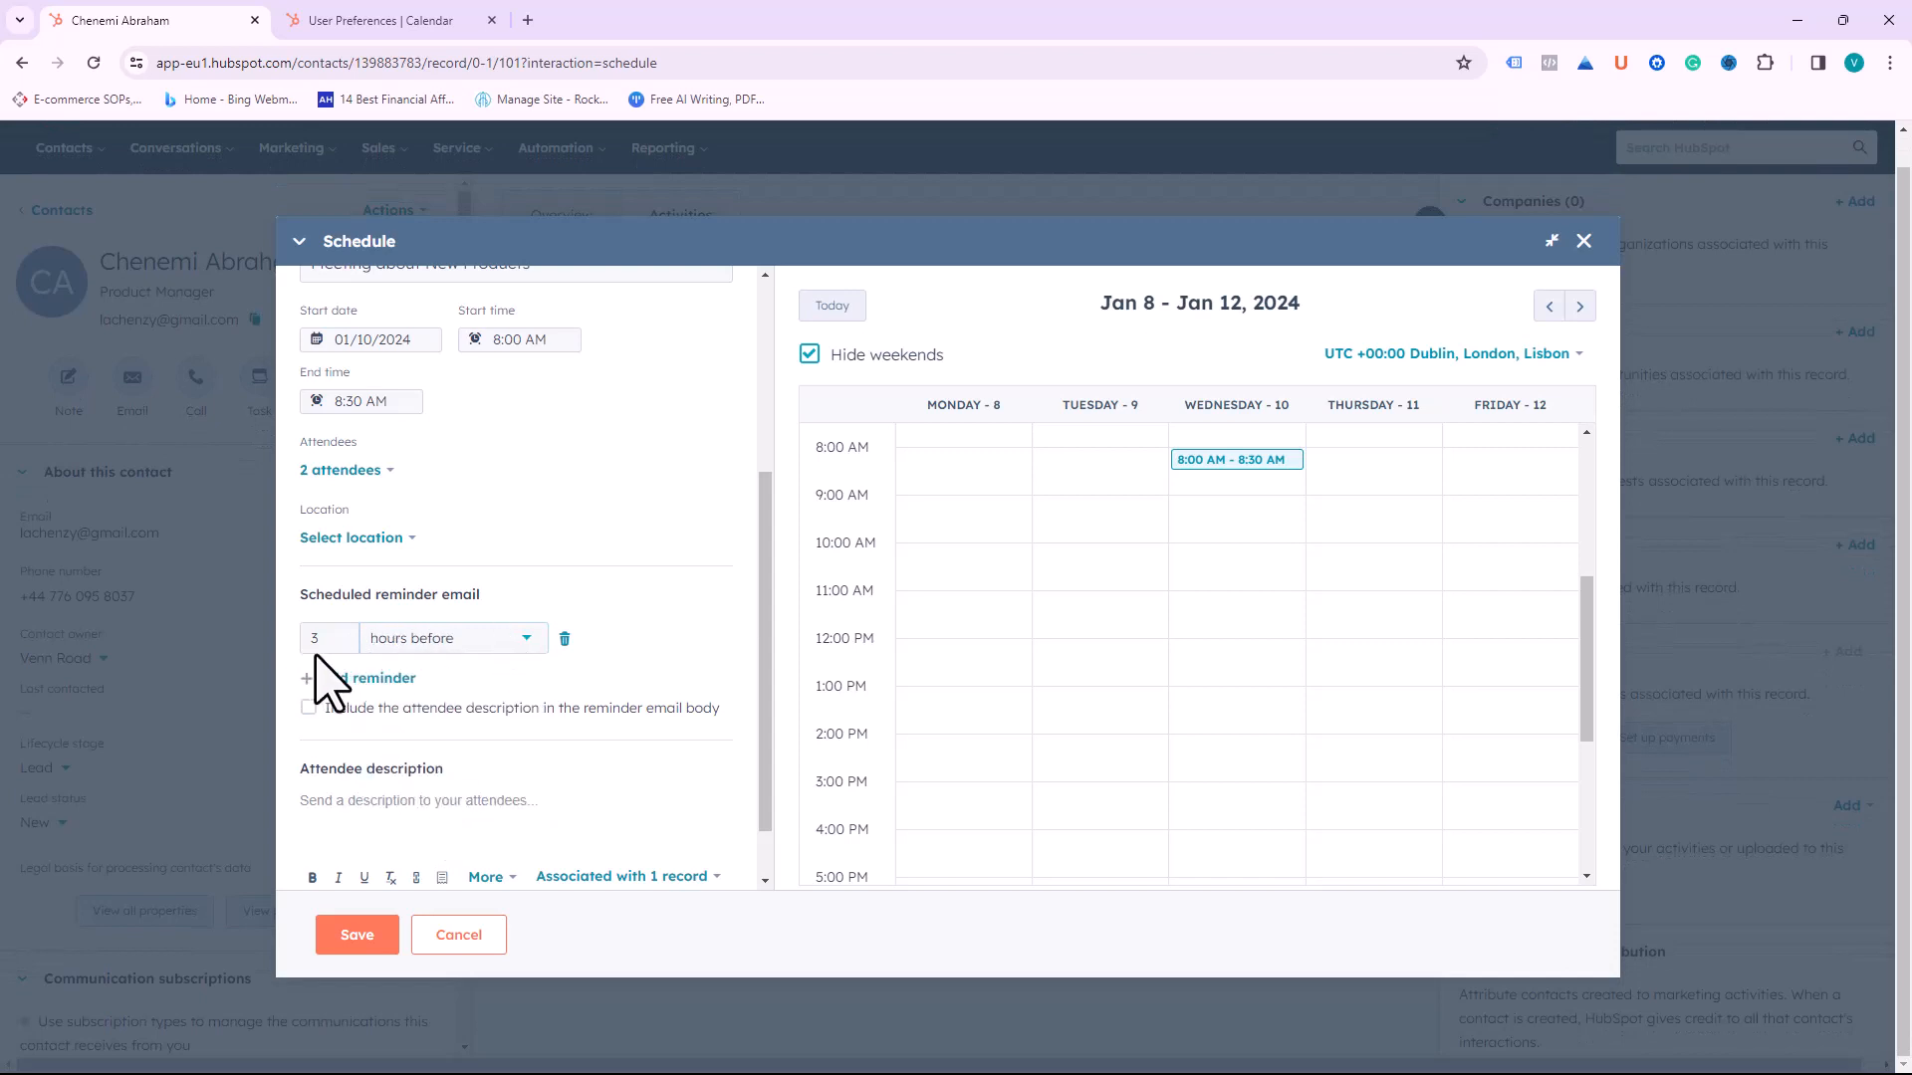
double_click(328, 637)
text(1)
Step: Enter 'Agenda' as the attendee description and save the meeting
scroll(541, 745, down, 1)
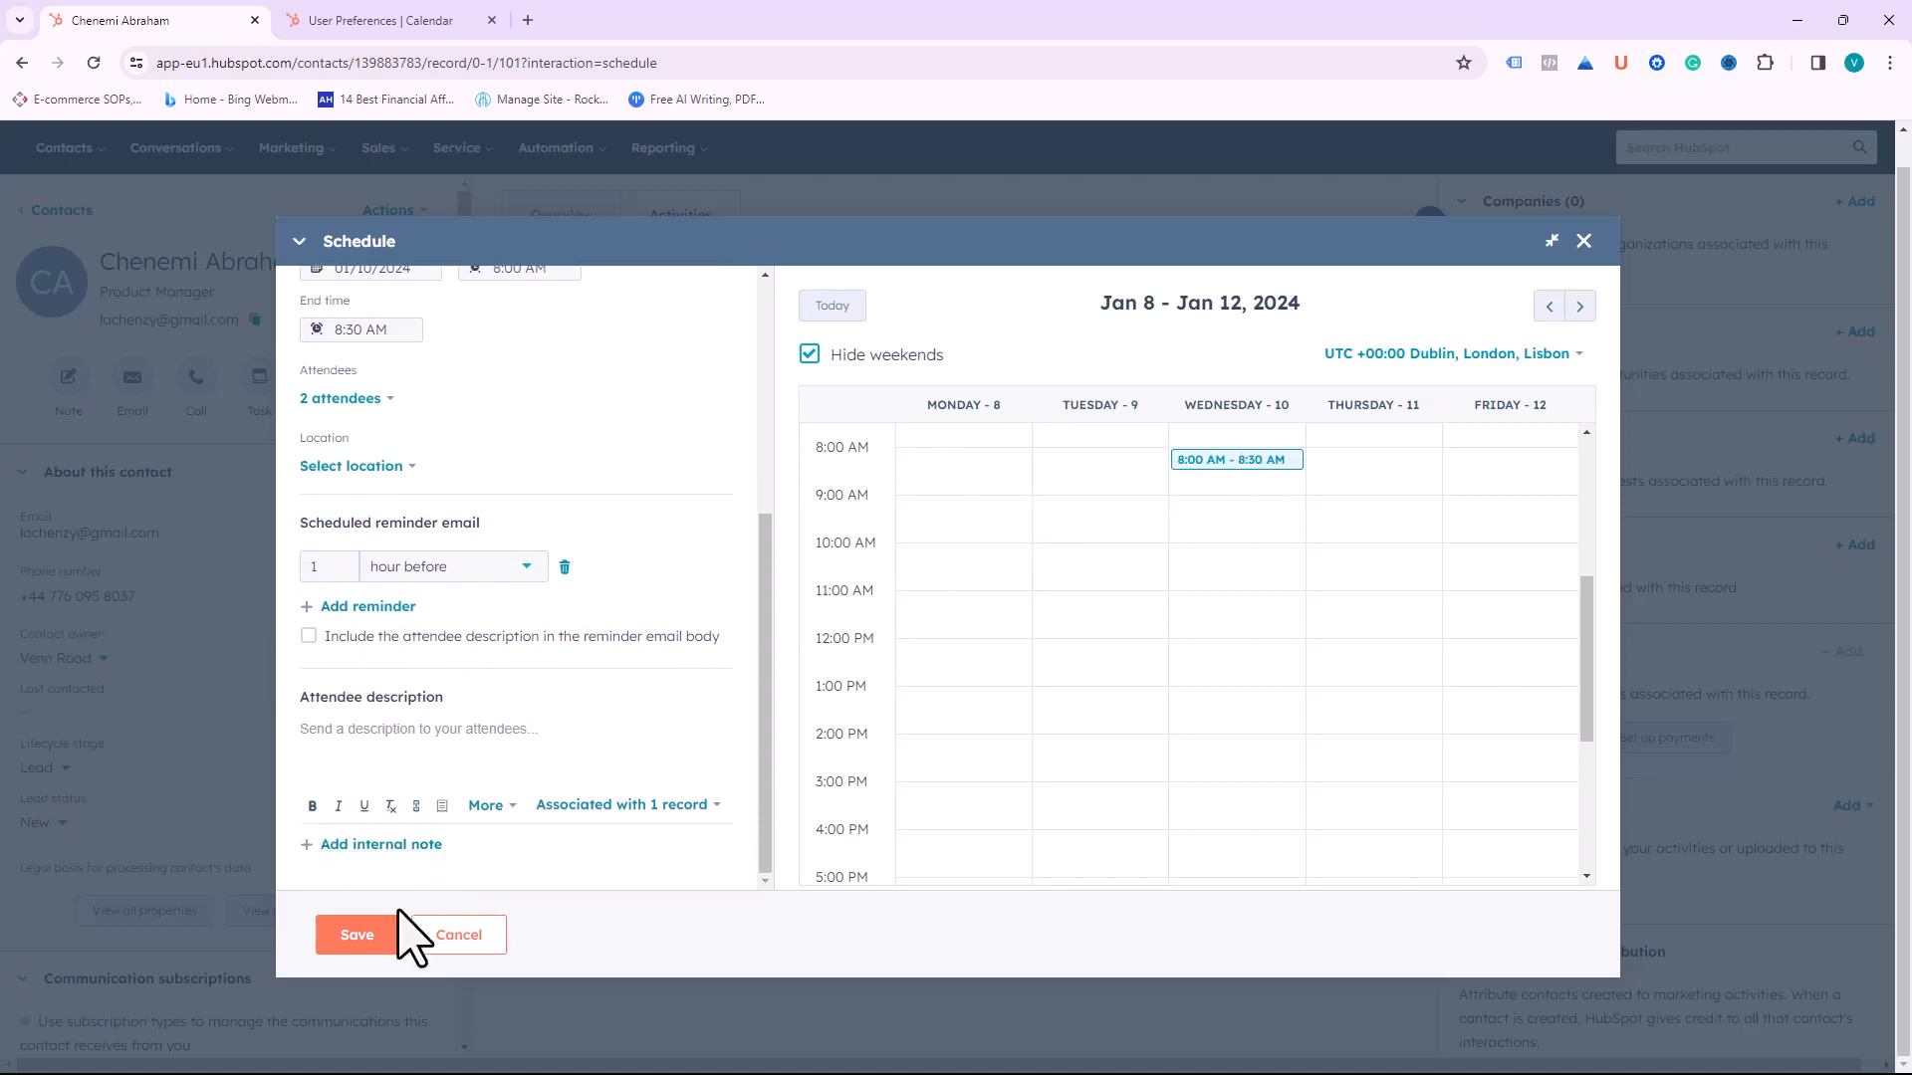
click(427, 733)
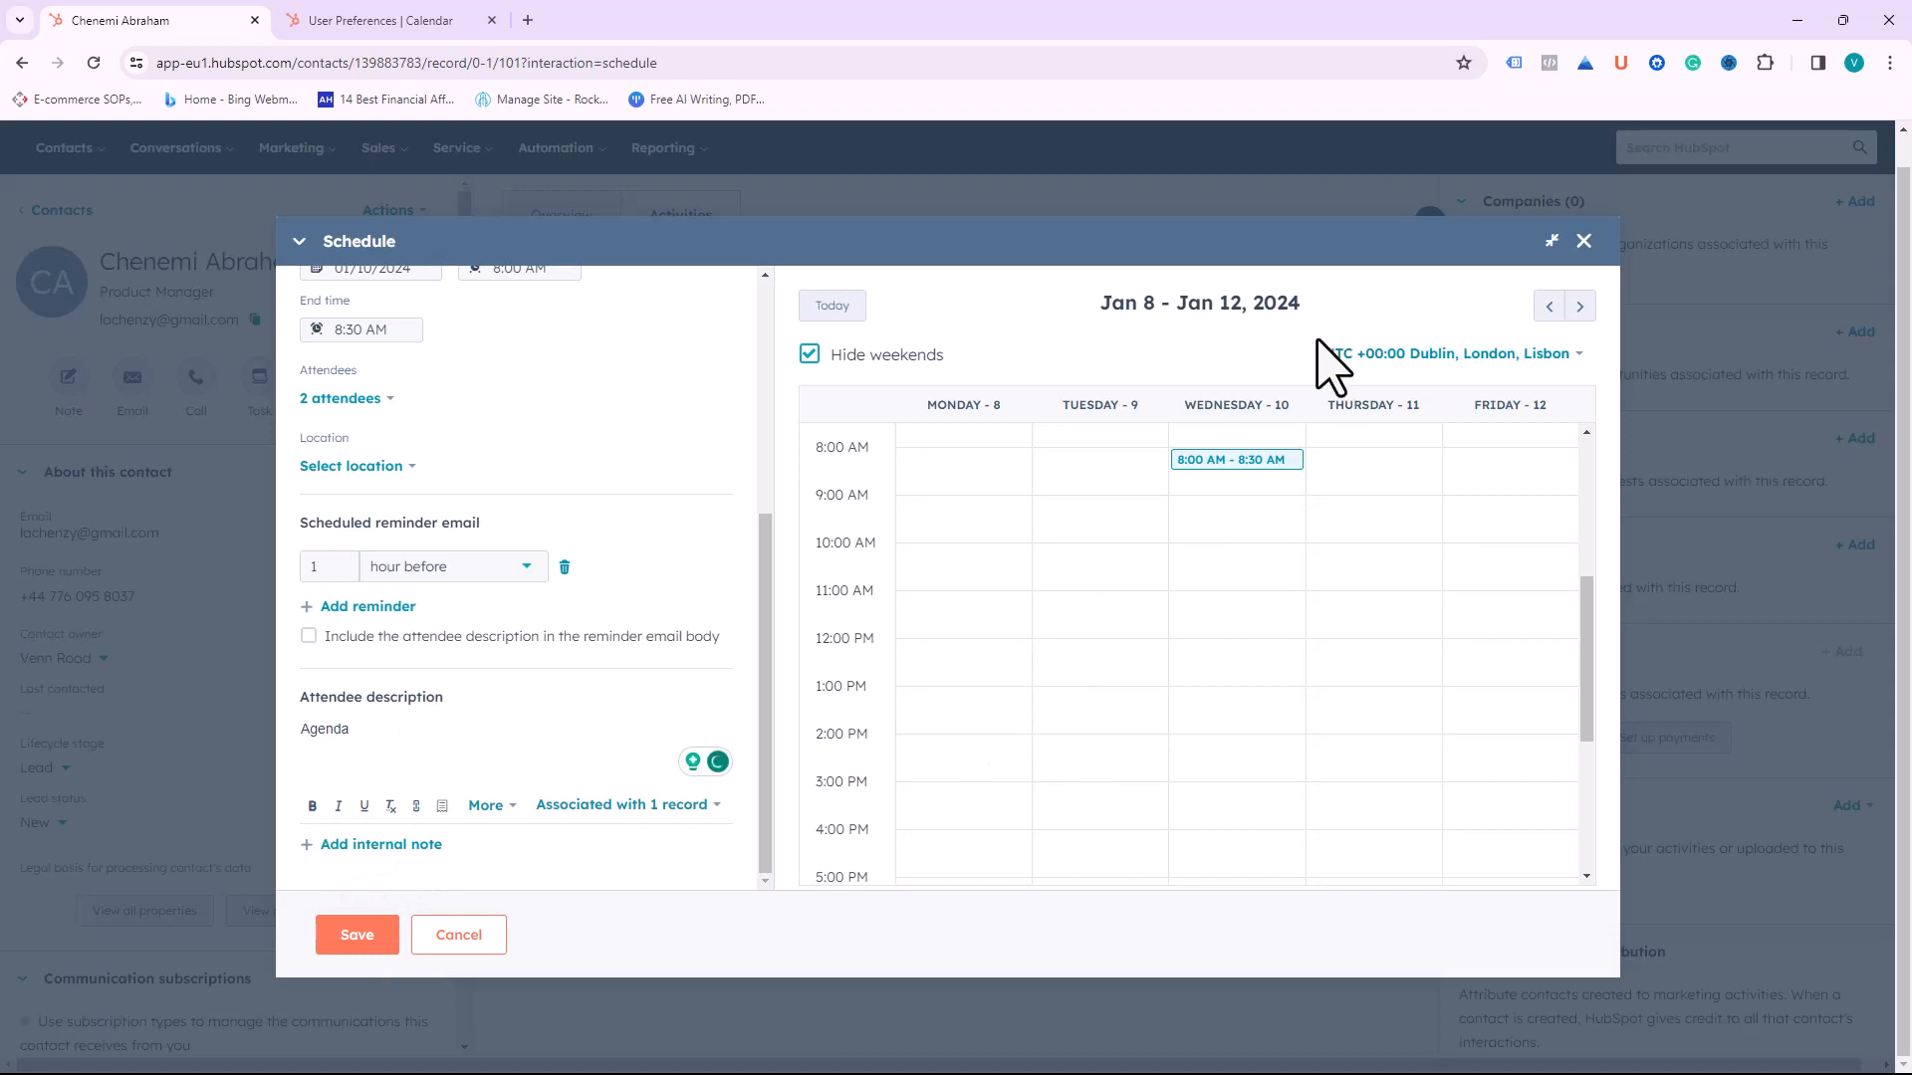
click(367, 940)
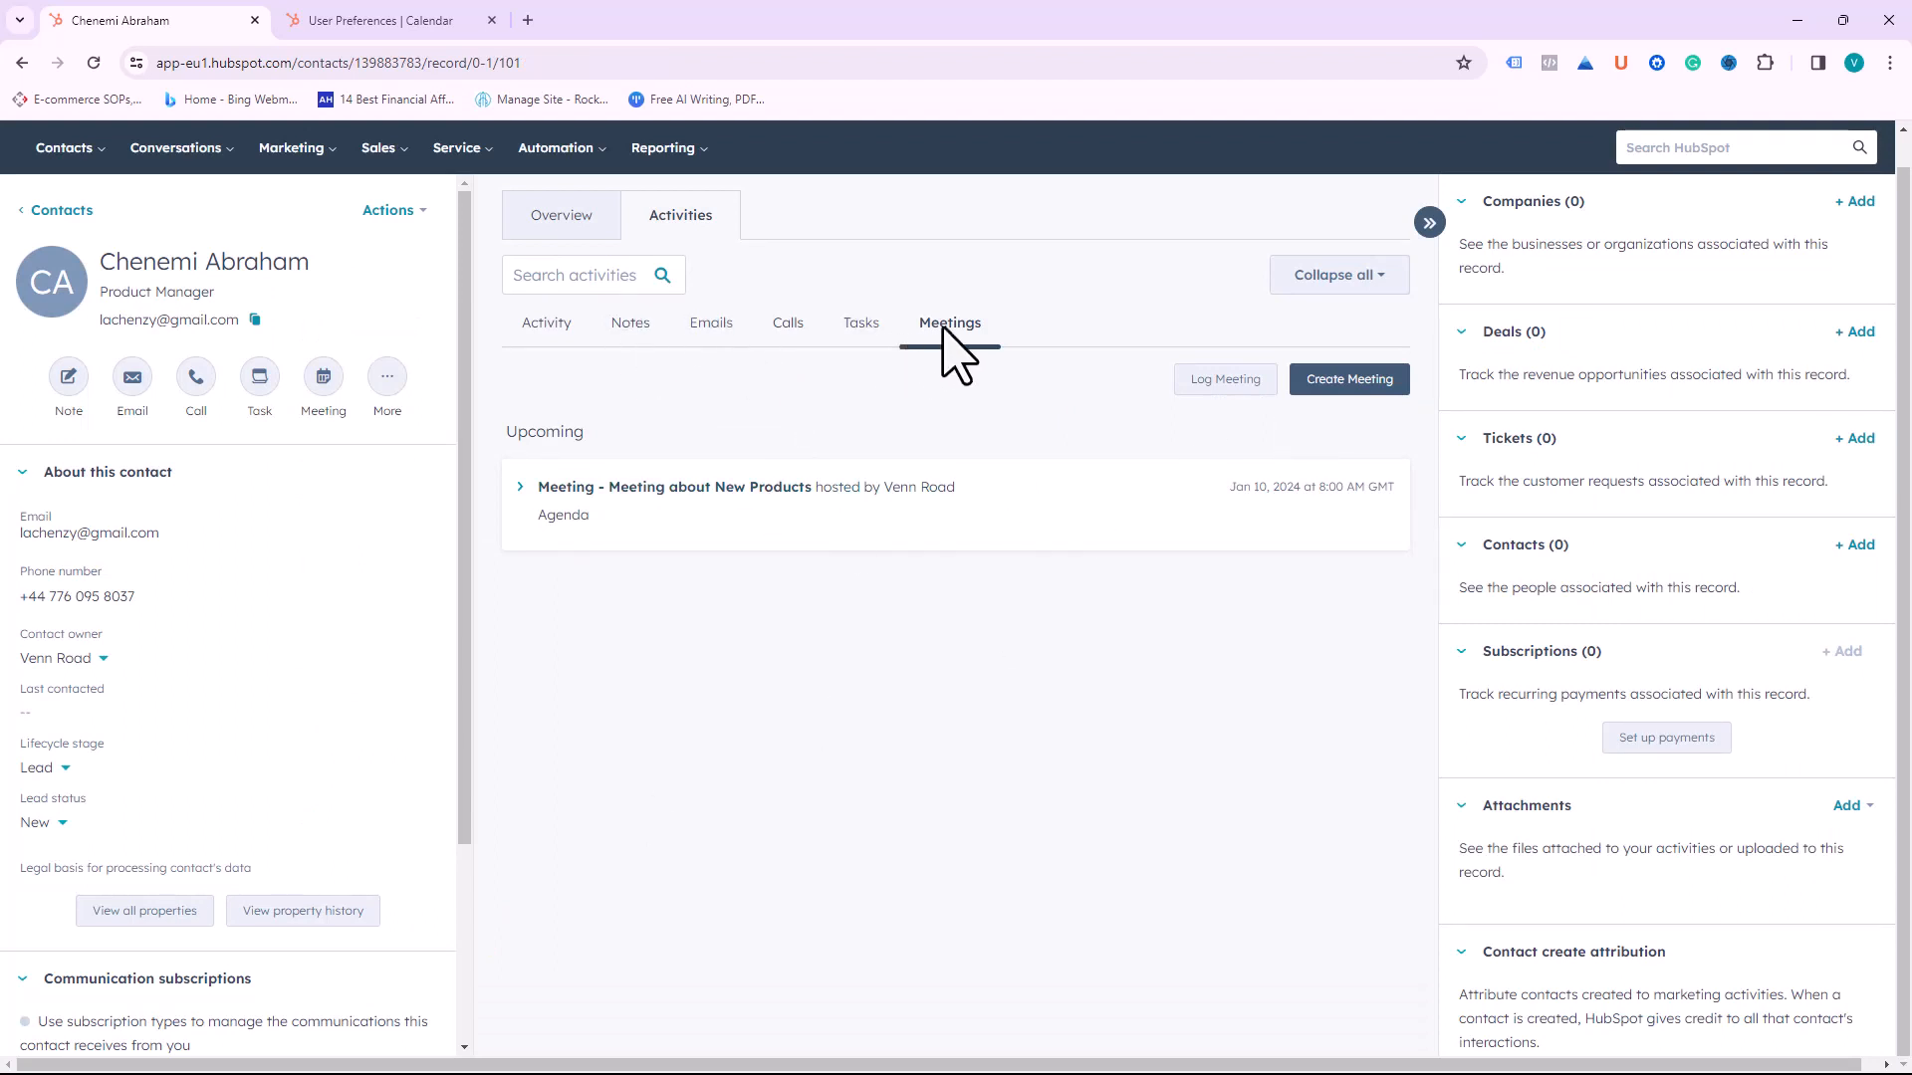
Step: Flip through the Tasks, Calls, Emails and Notes tabs, discard a new email, and end on Activity
click(862, 323)
click(788, 323)
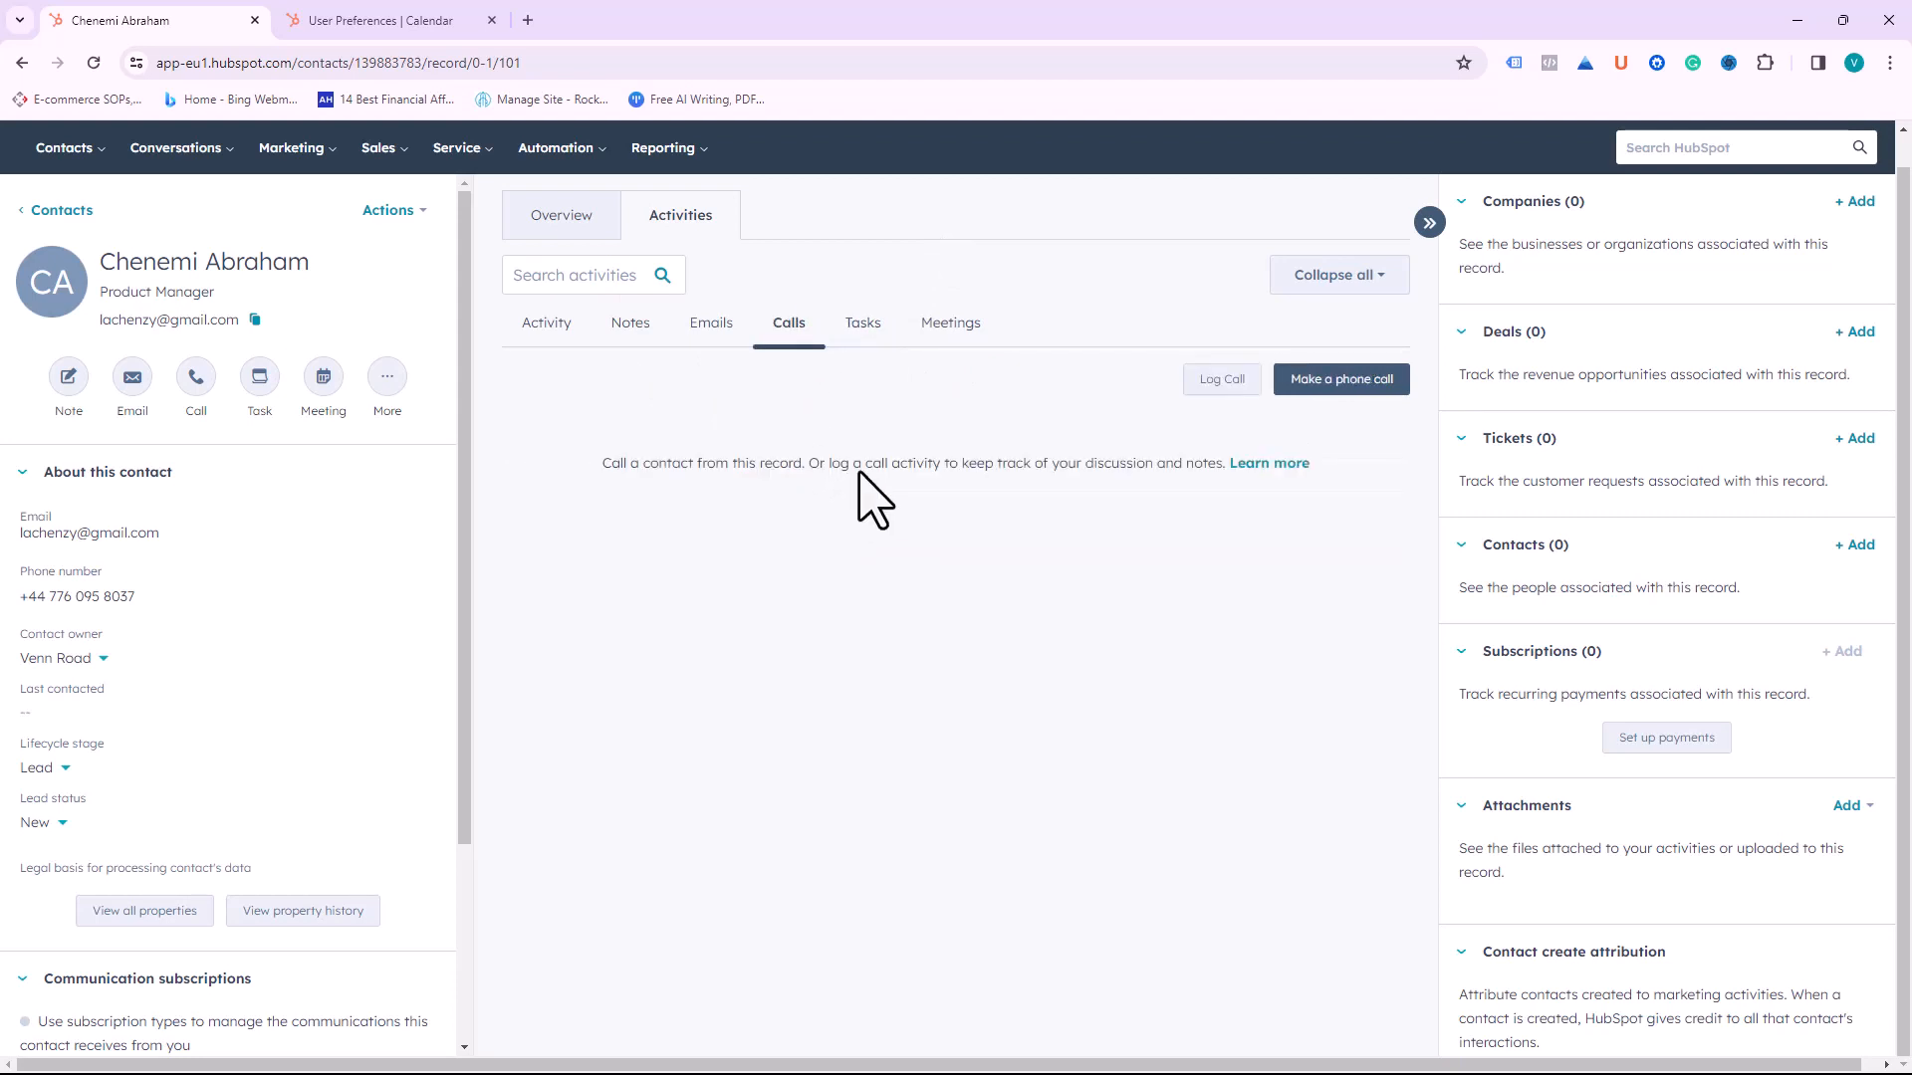
click(705, 331)
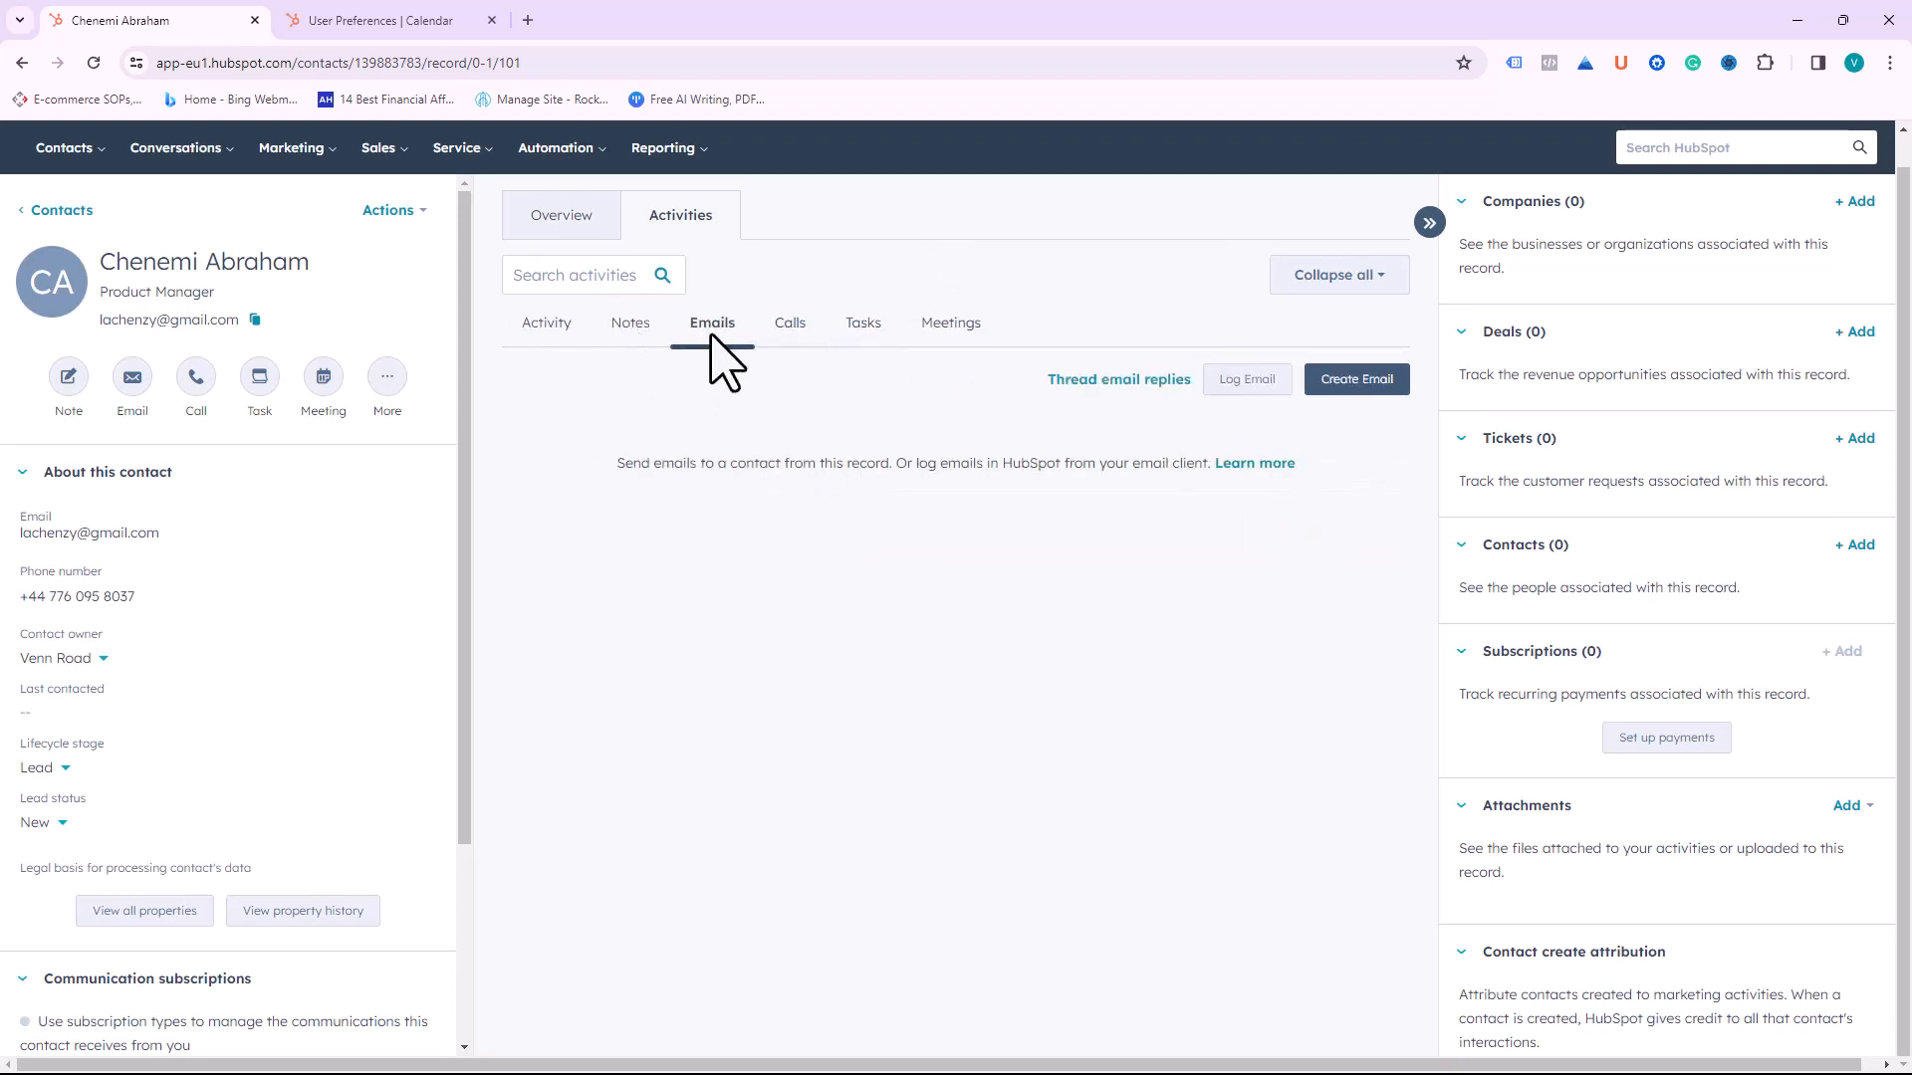
click(1378, 381)
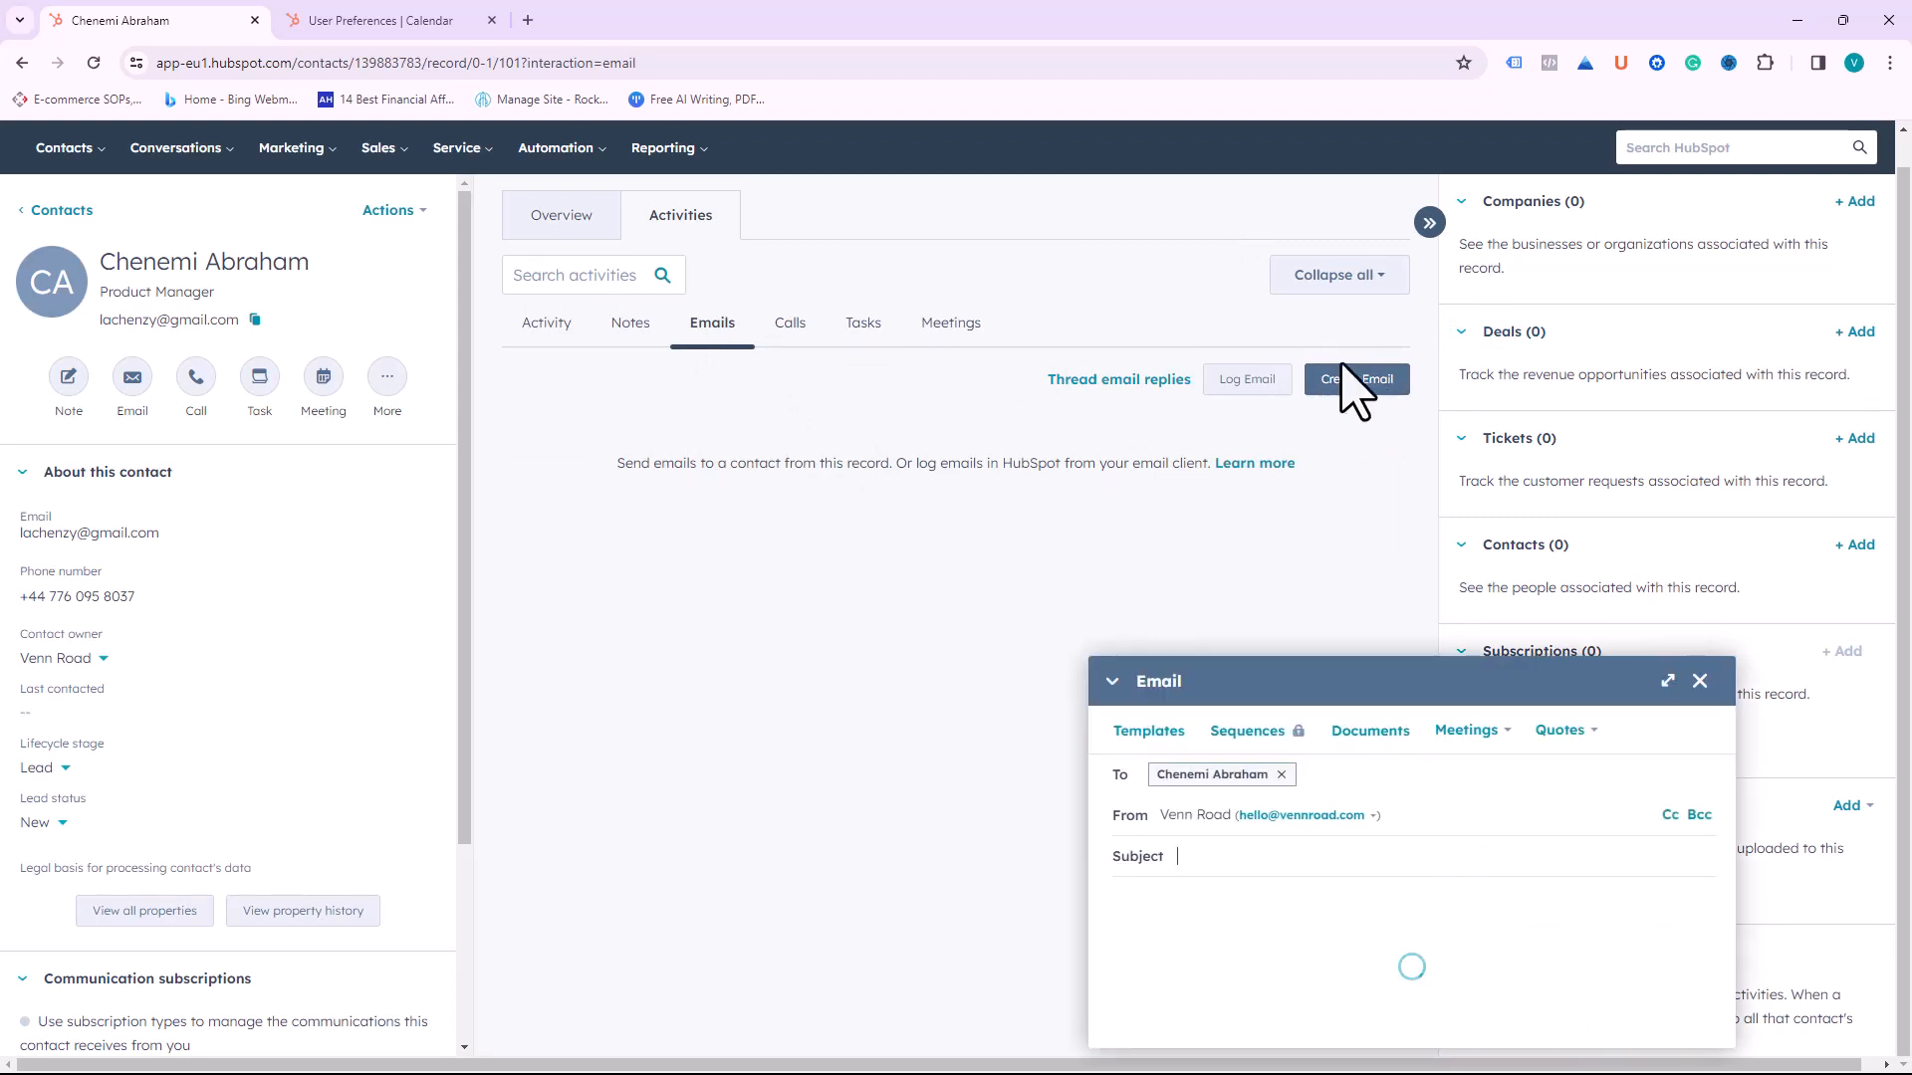
click(1700, 535)
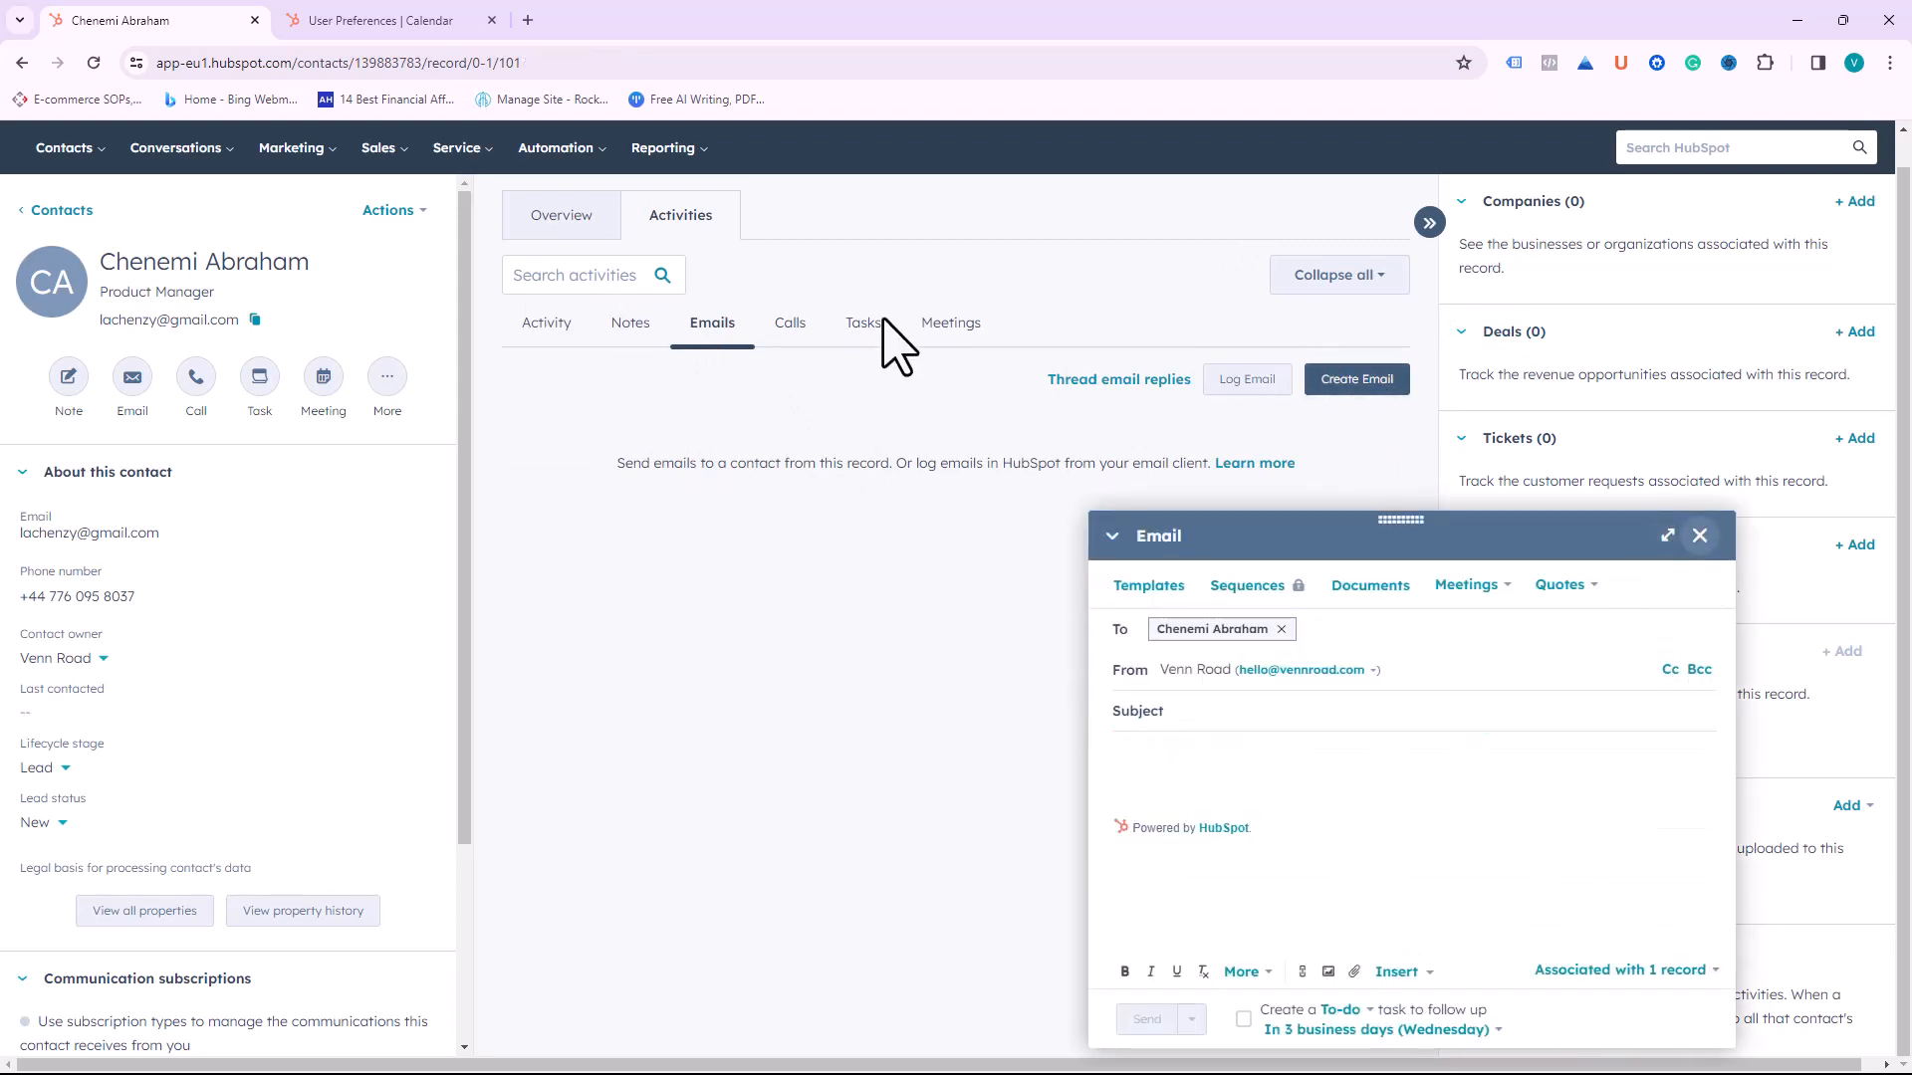
click(635, 333)
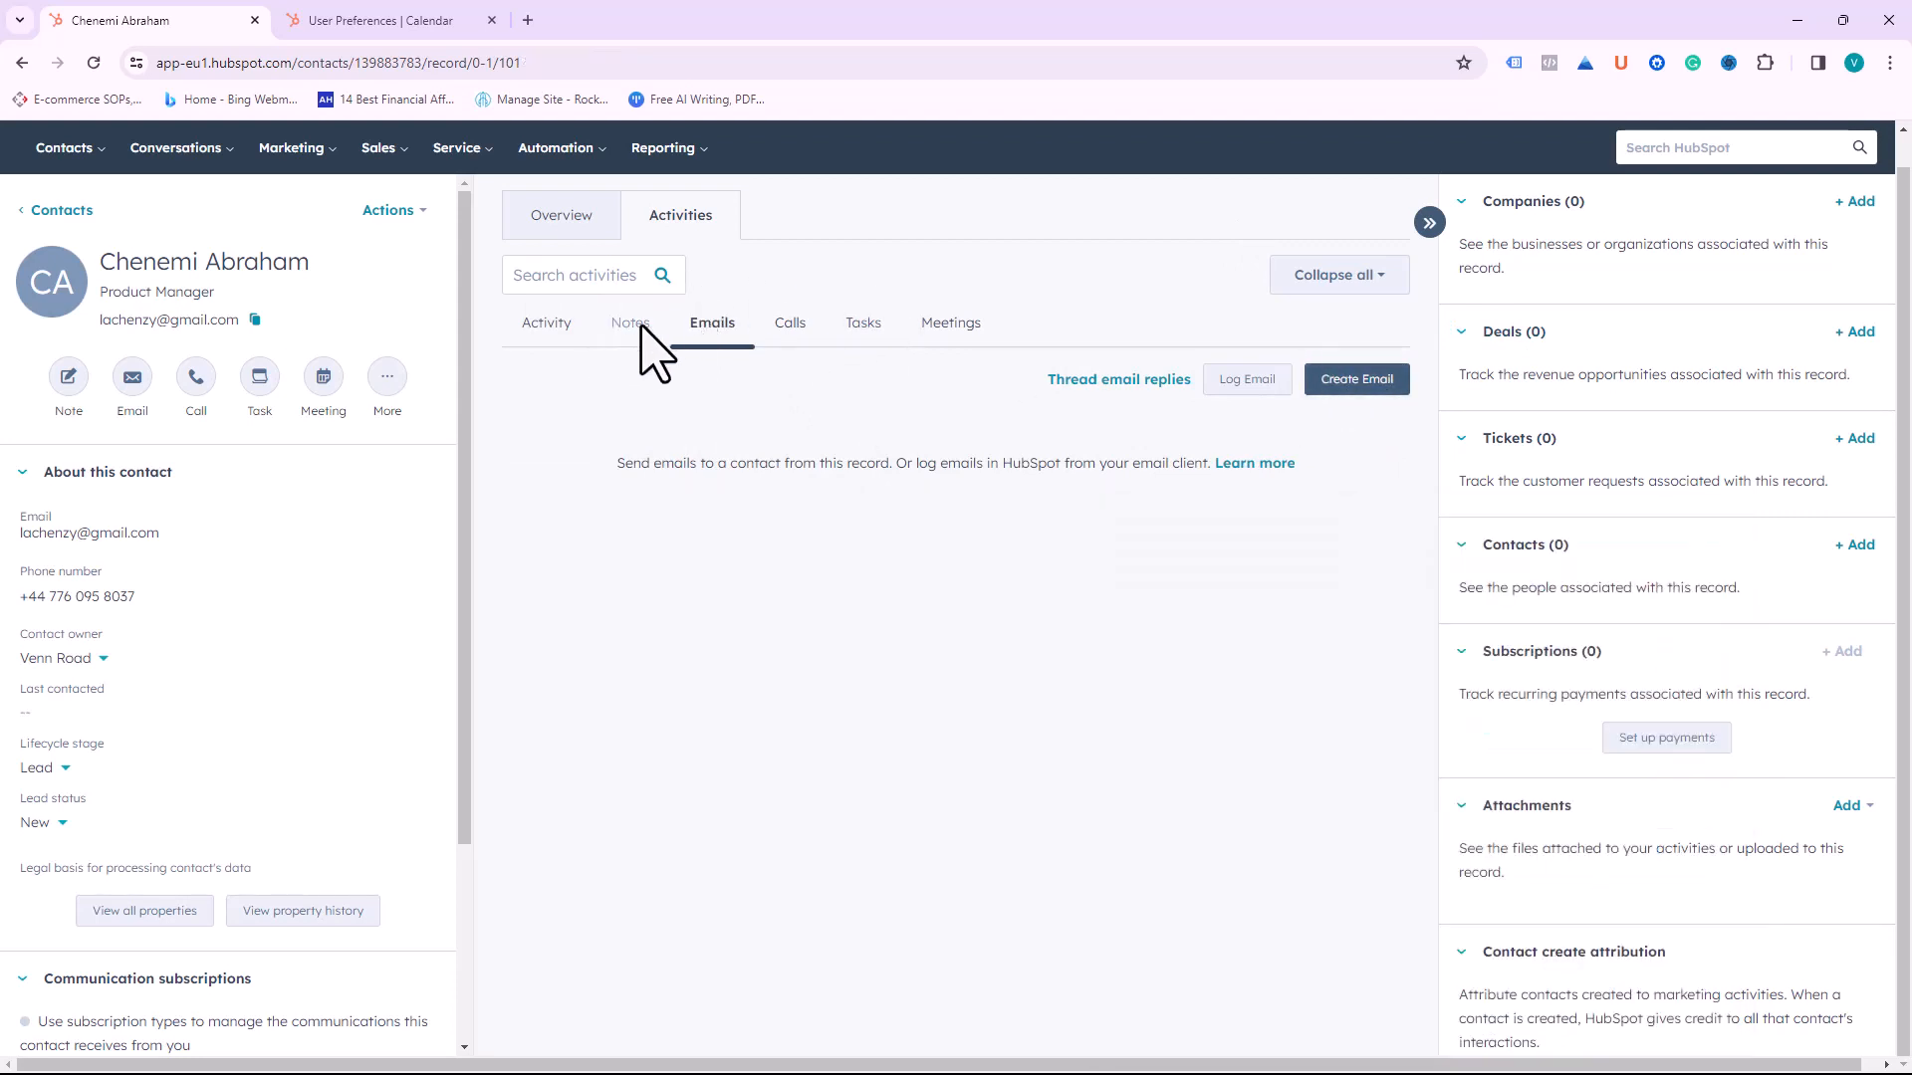
click(549, 329)
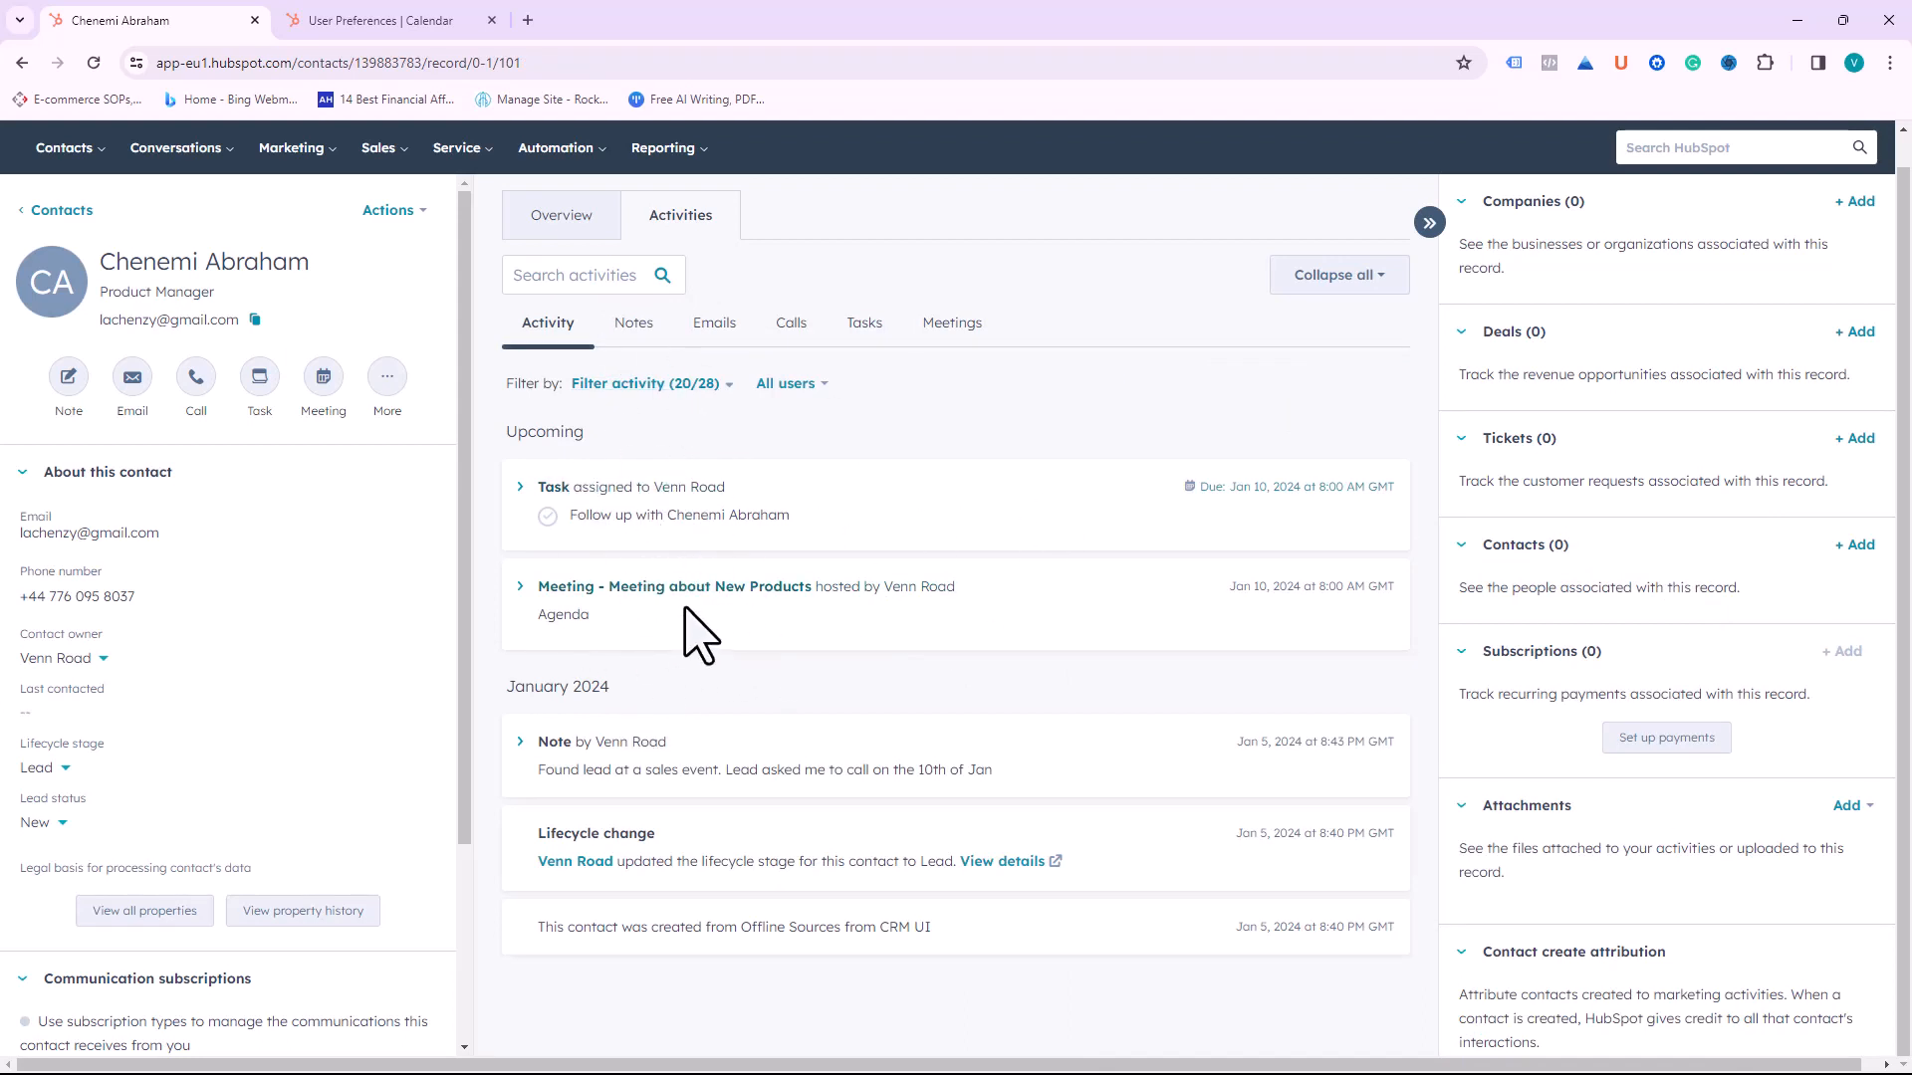
Step: Change the contact's lifecycle stage to Sales Qualified Lead and save the property
scroll(703, 598, up, 1)
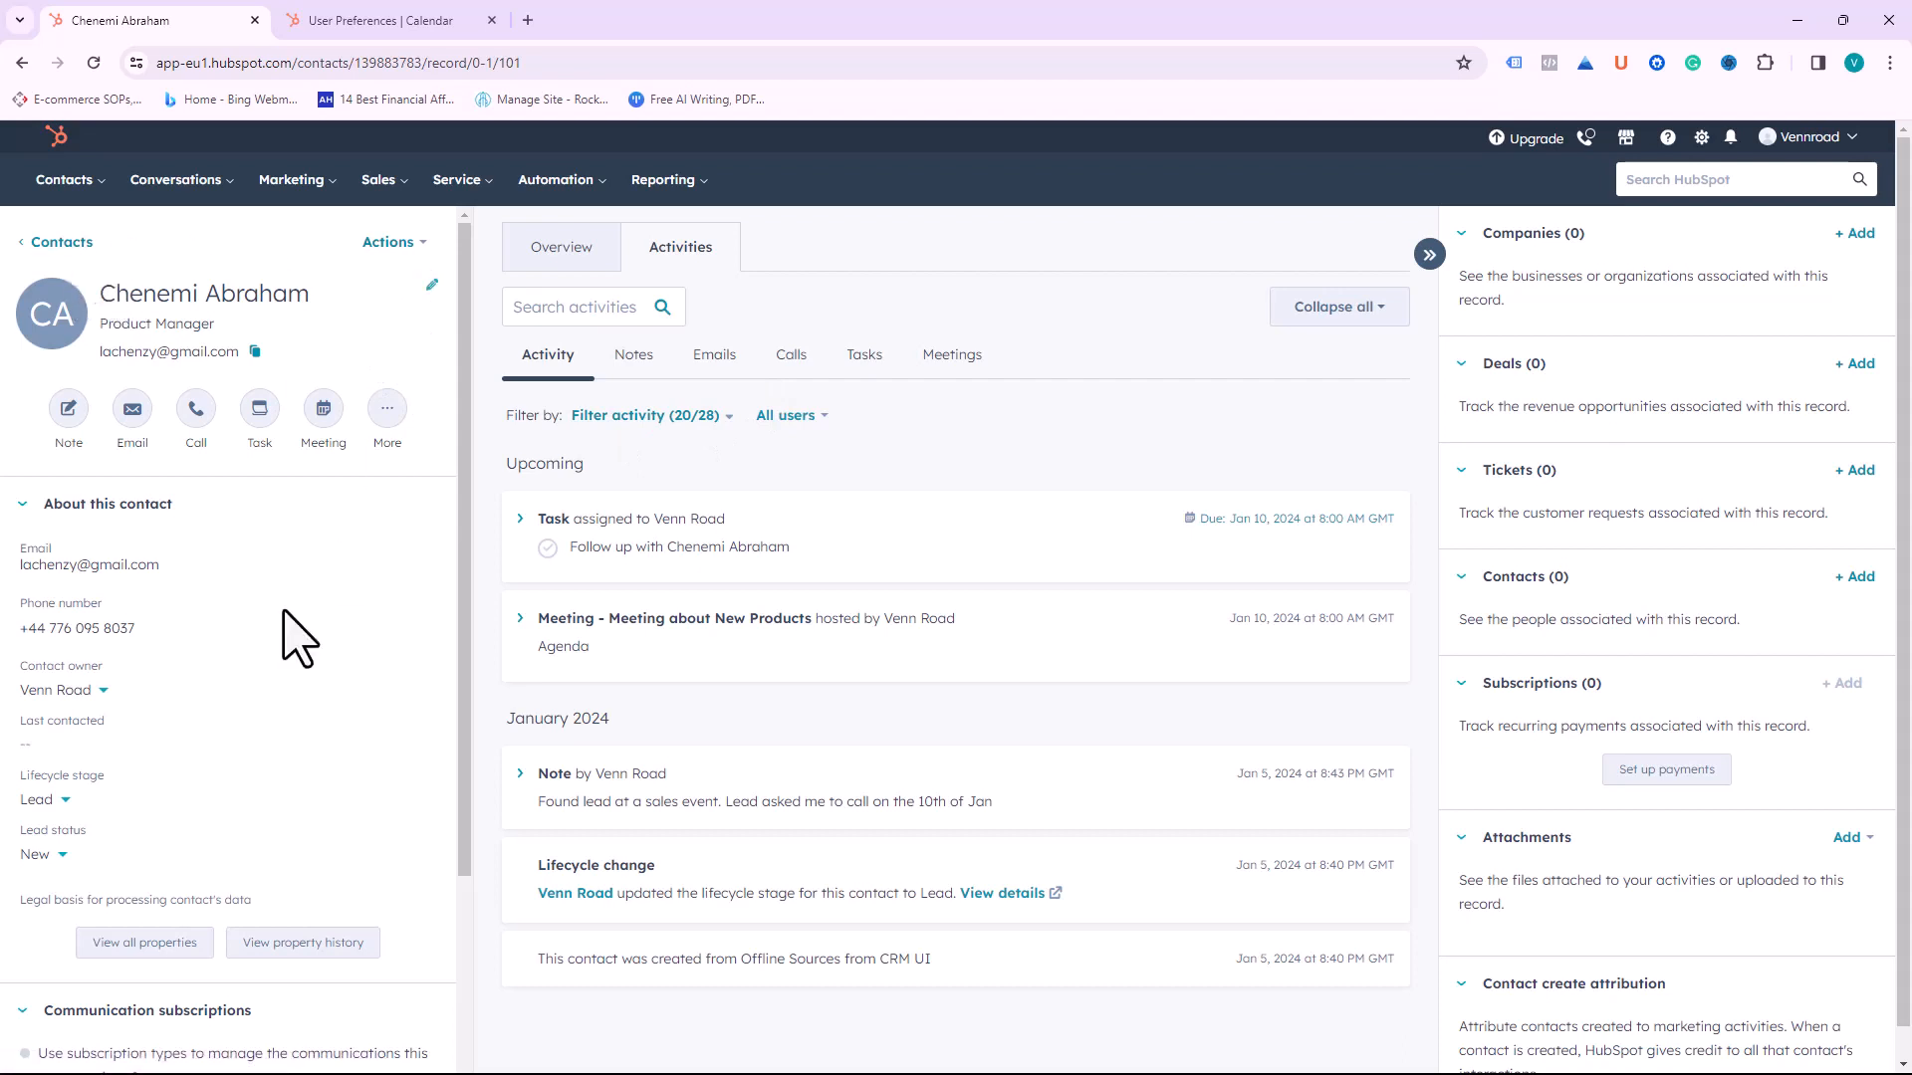
scroll(239, 737, down, 1)
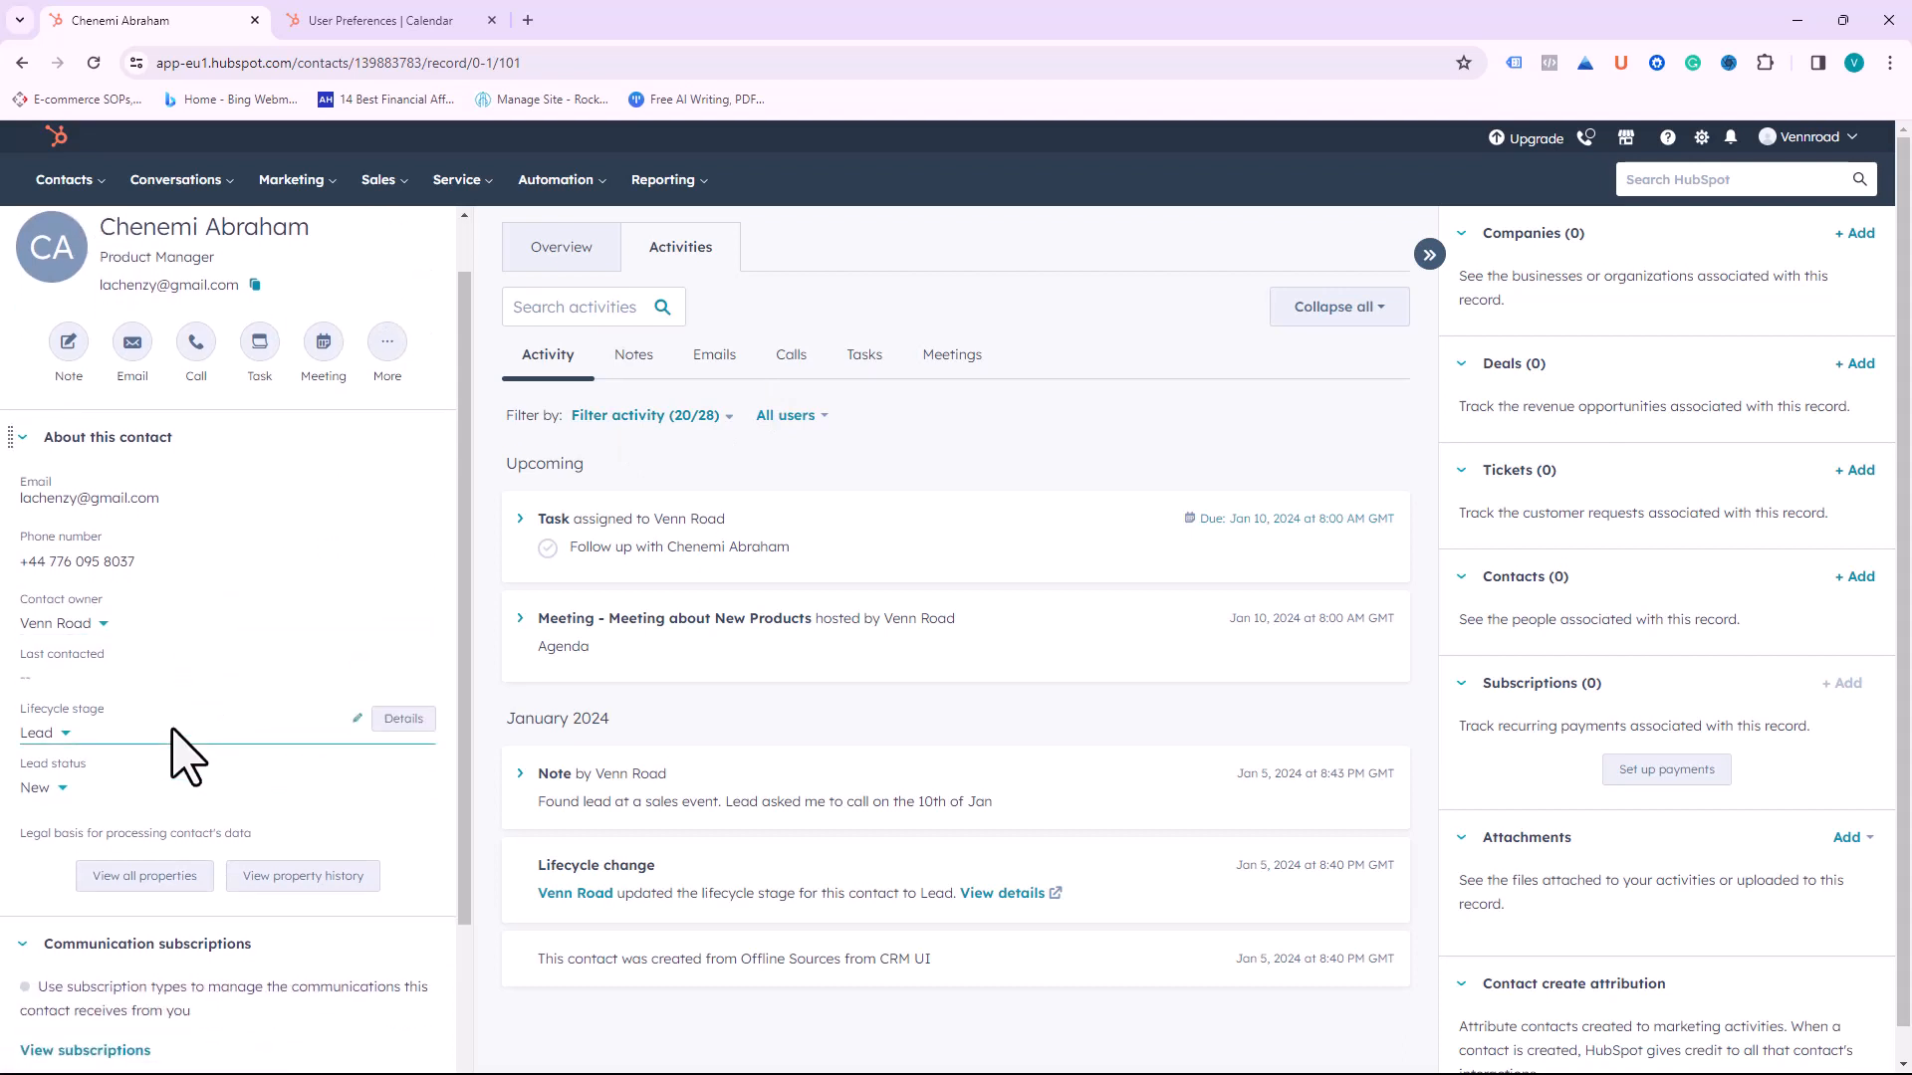
scroll(179, 647, down, 1)
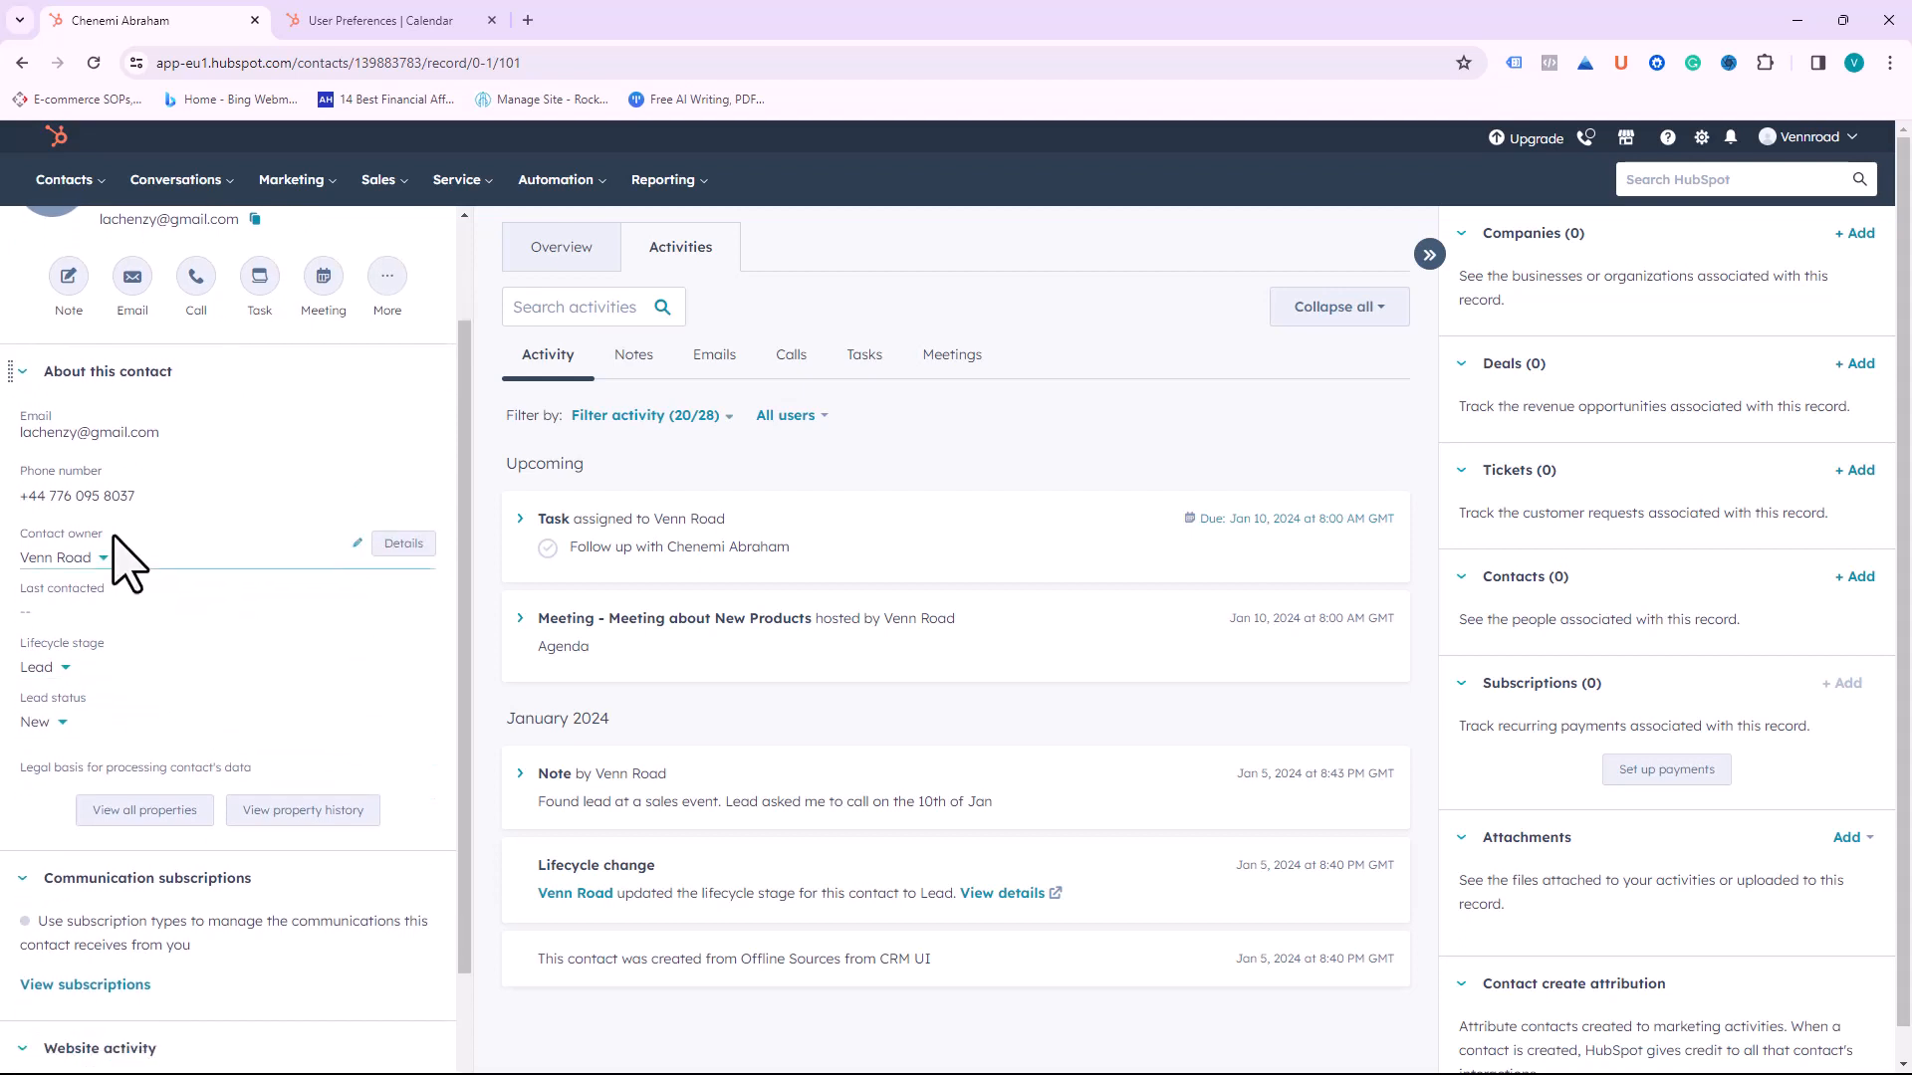
click(52, 669)
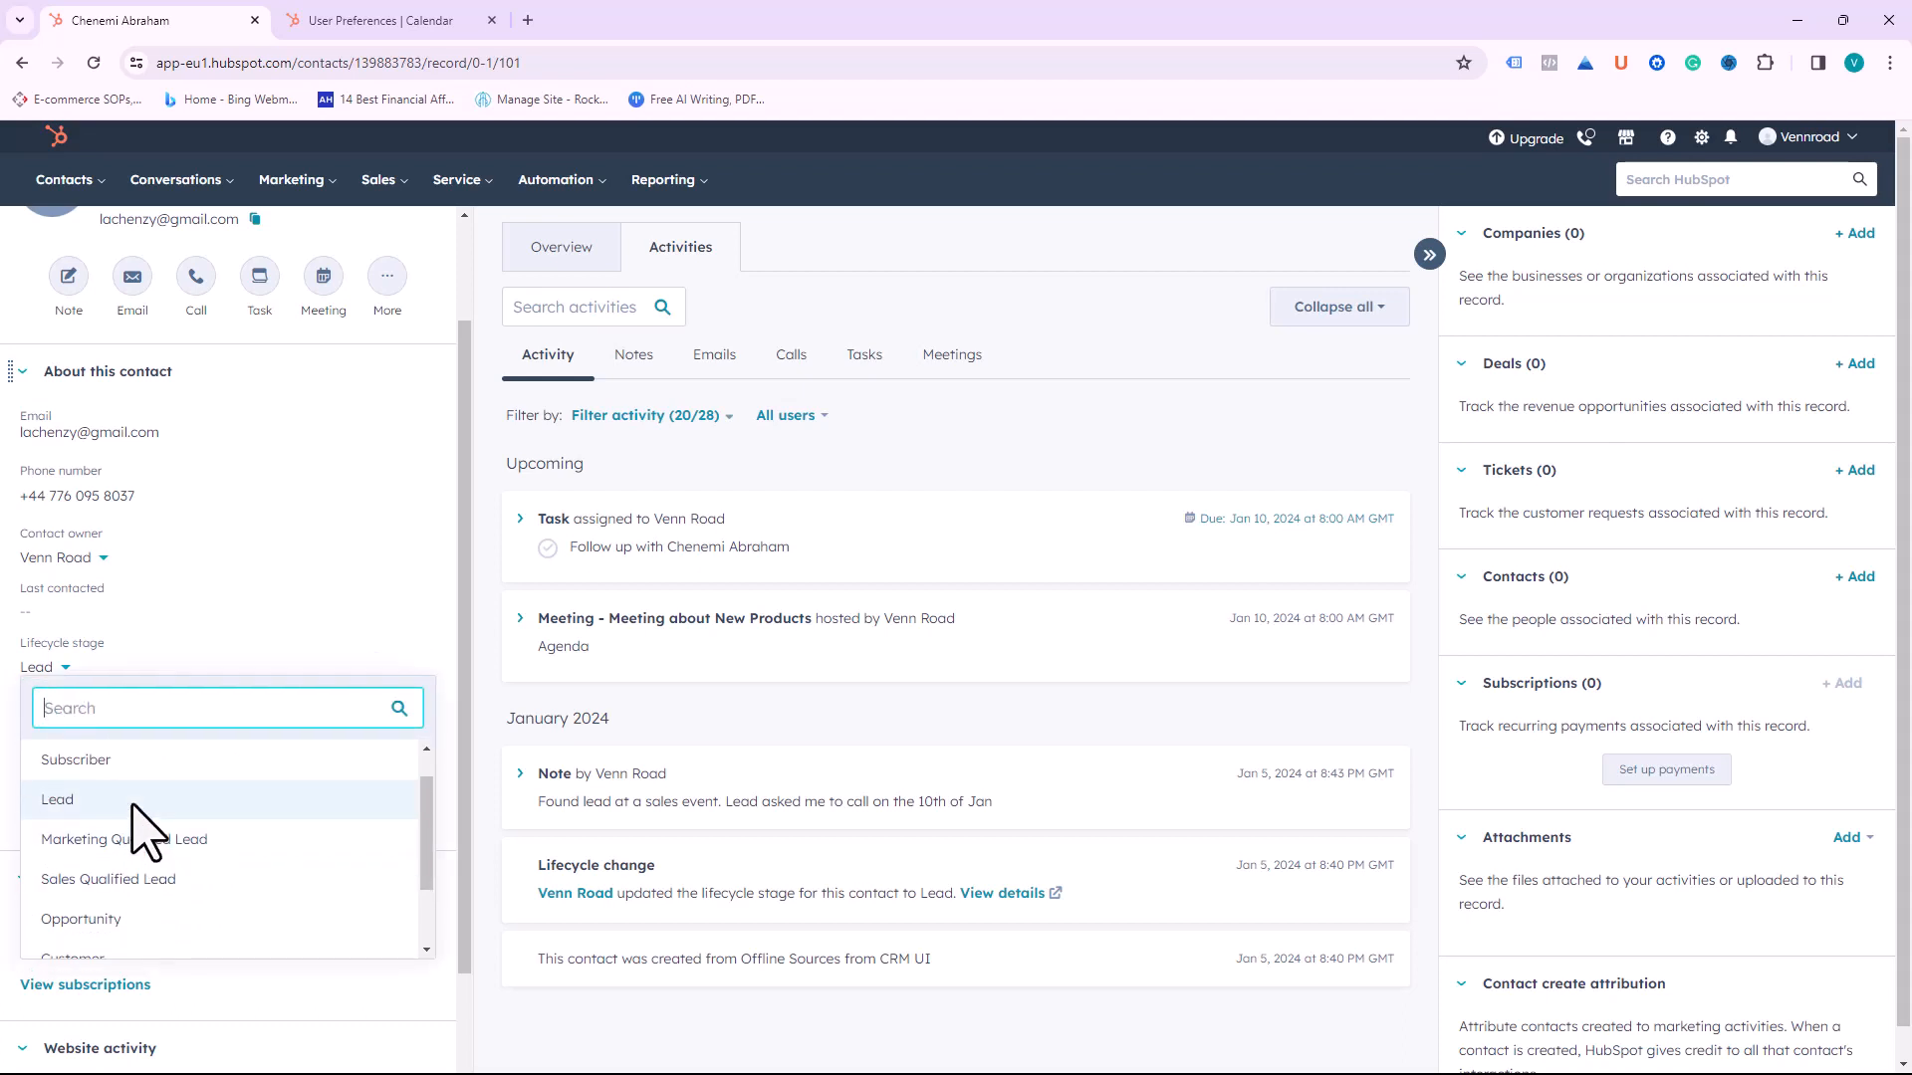
click(133, 805)
click(70, 677)
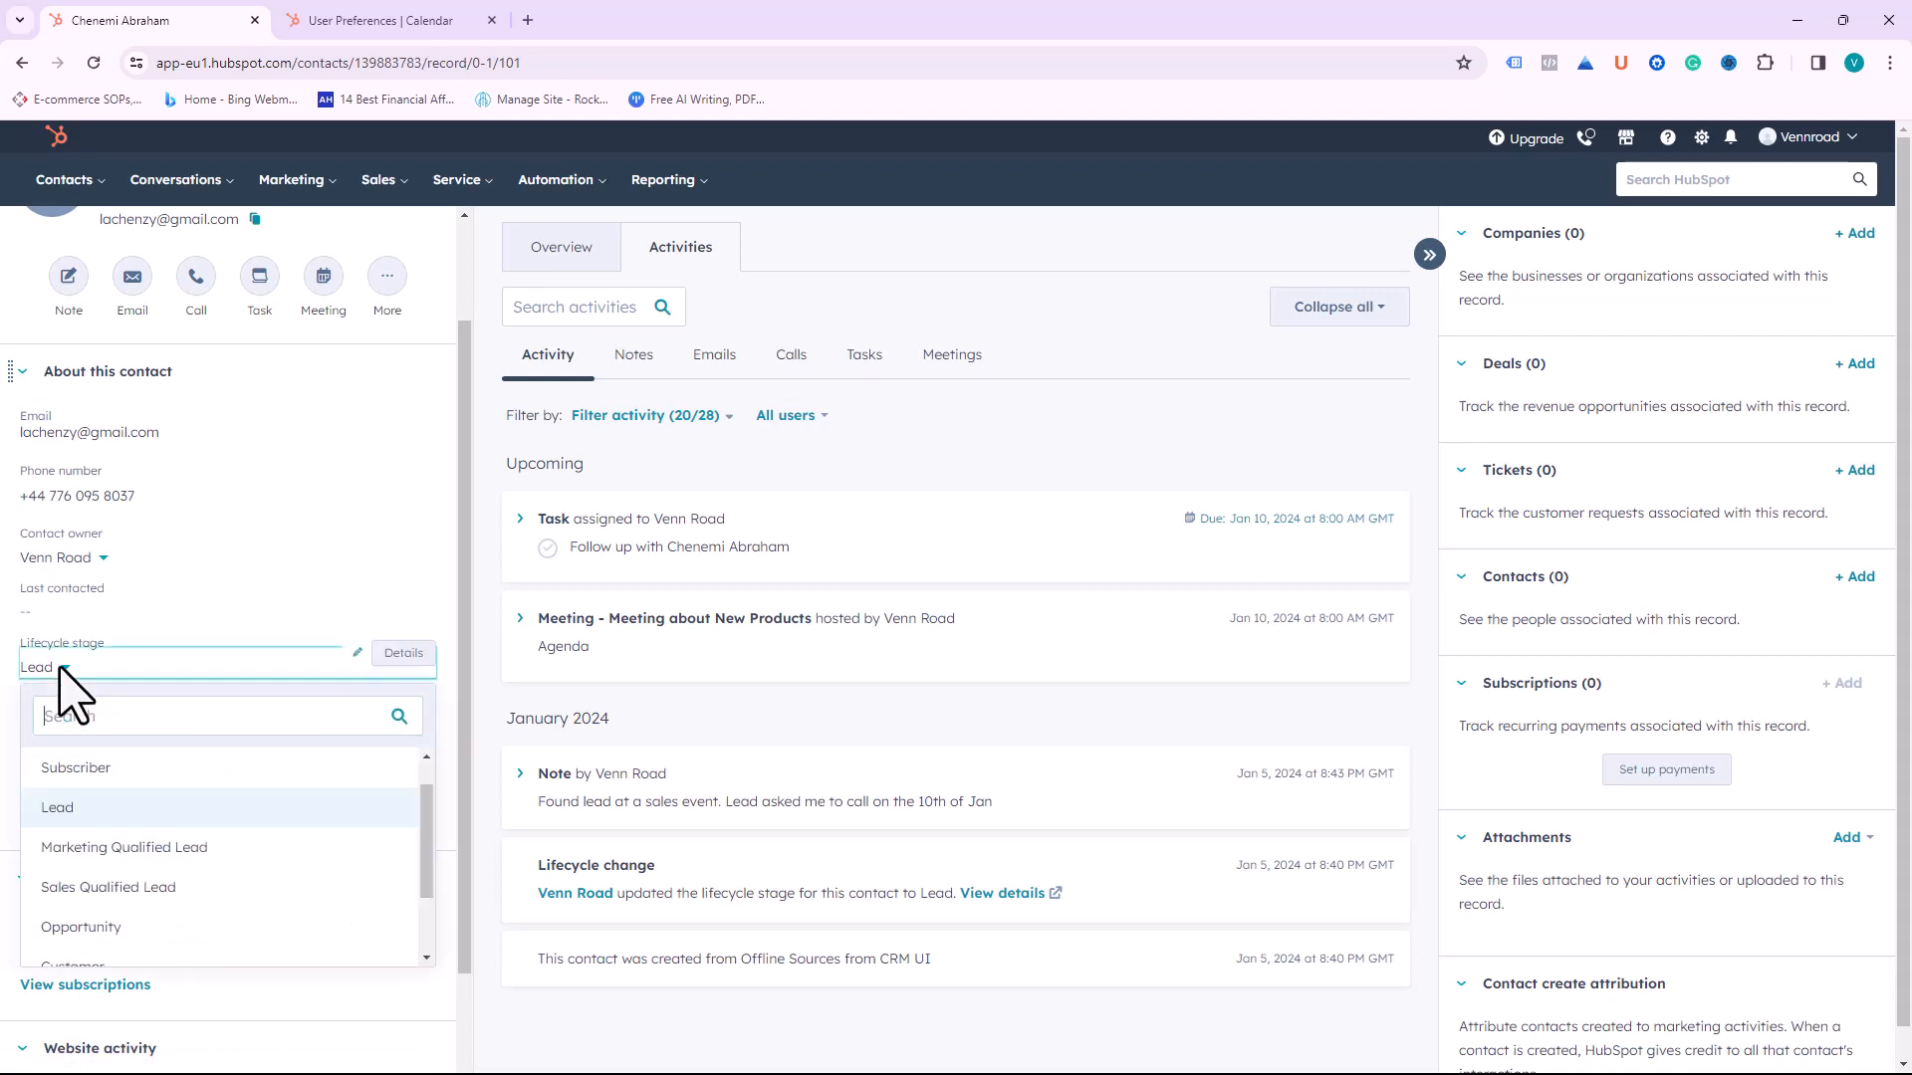
click(96, 882)
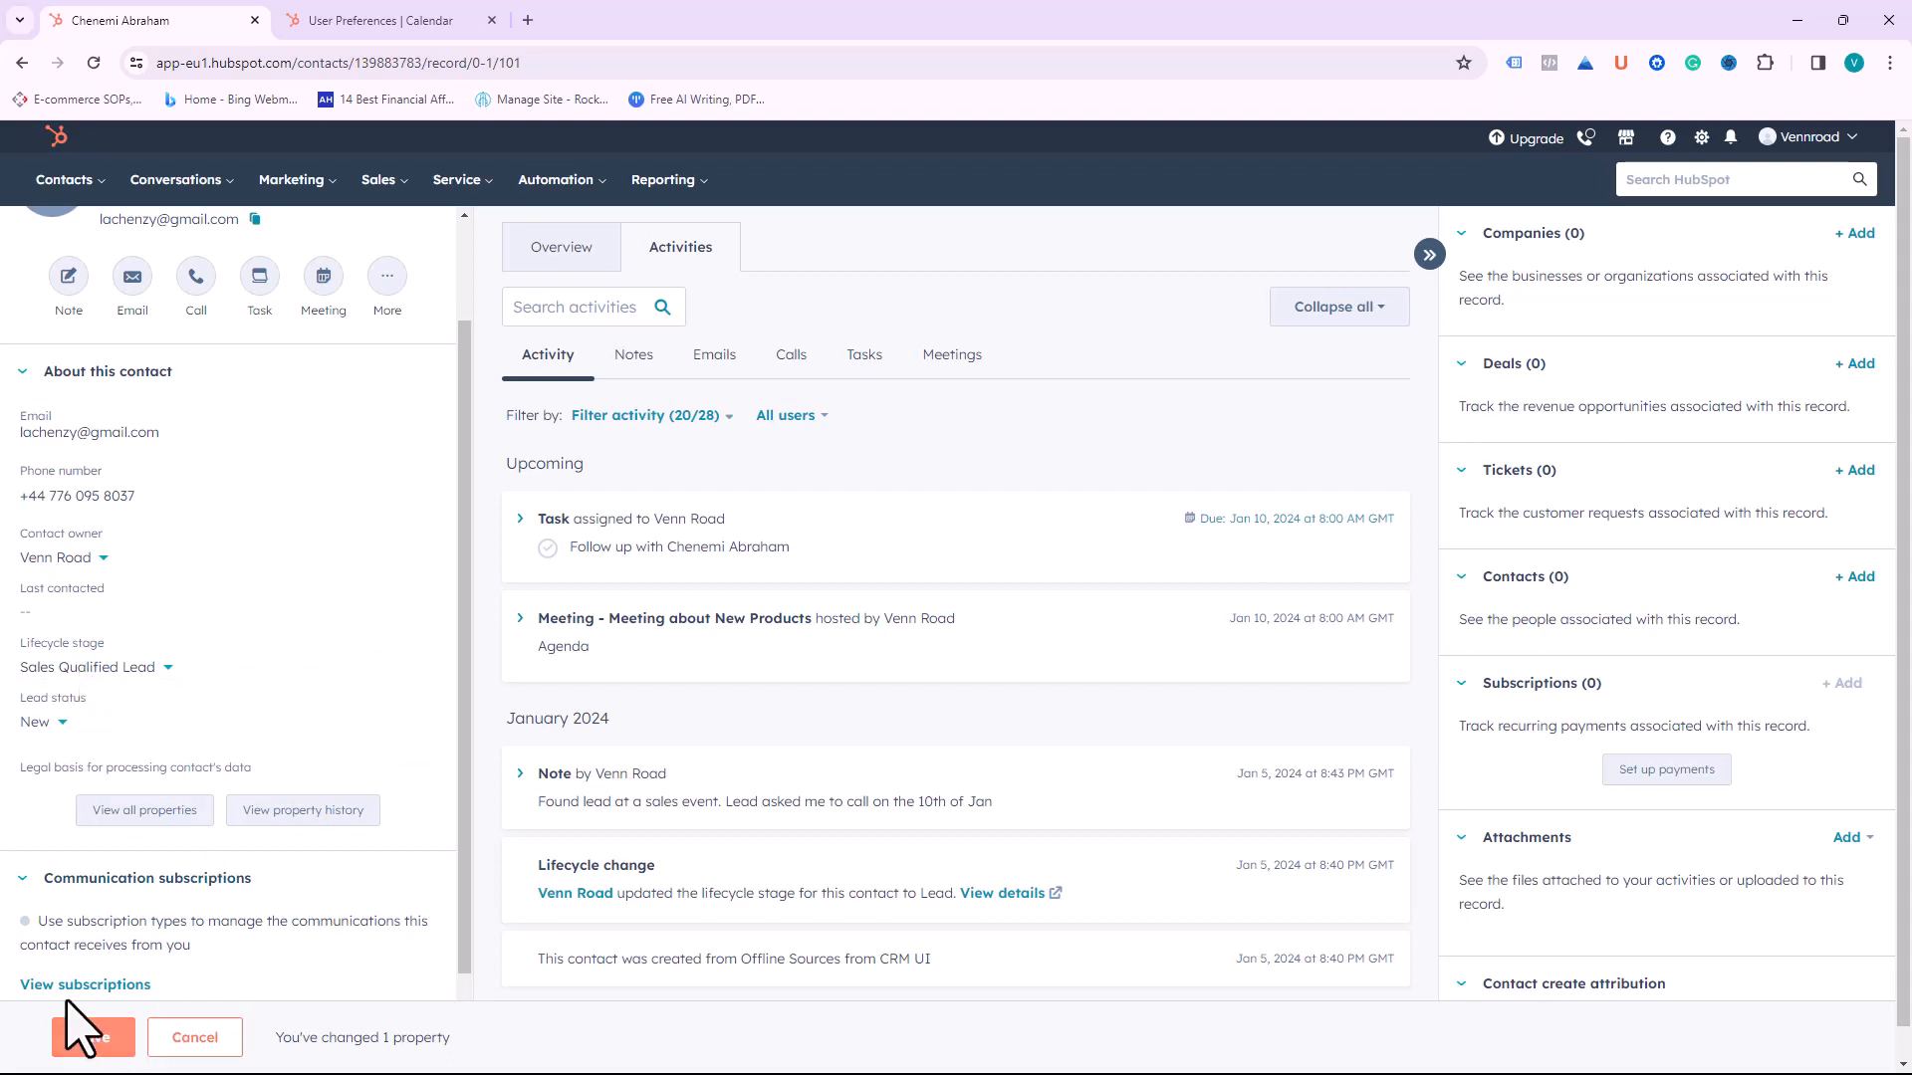
scroll(89, 1040, down, 1)
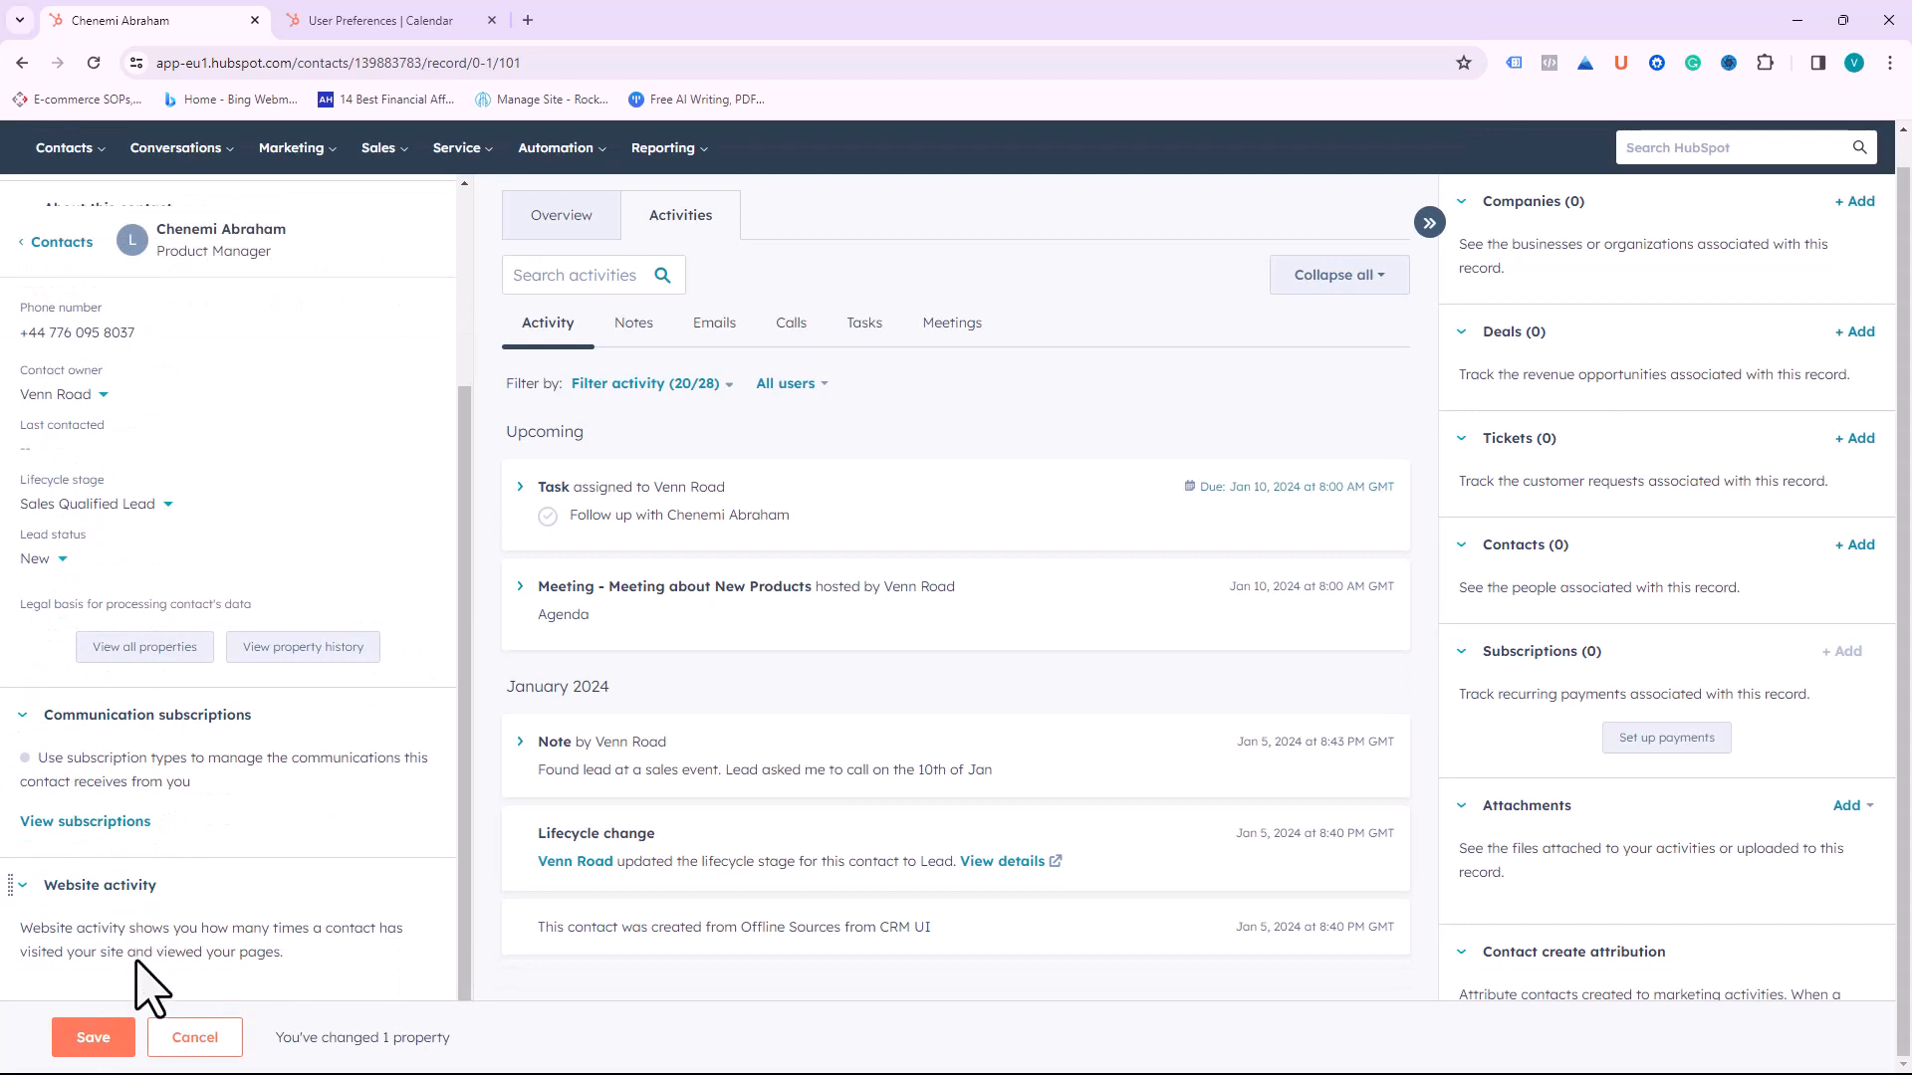
click(104, 1029)
Step: Return to the contacts list, preview the first contact and its Actions menu, then close the preview
click(61, 244)
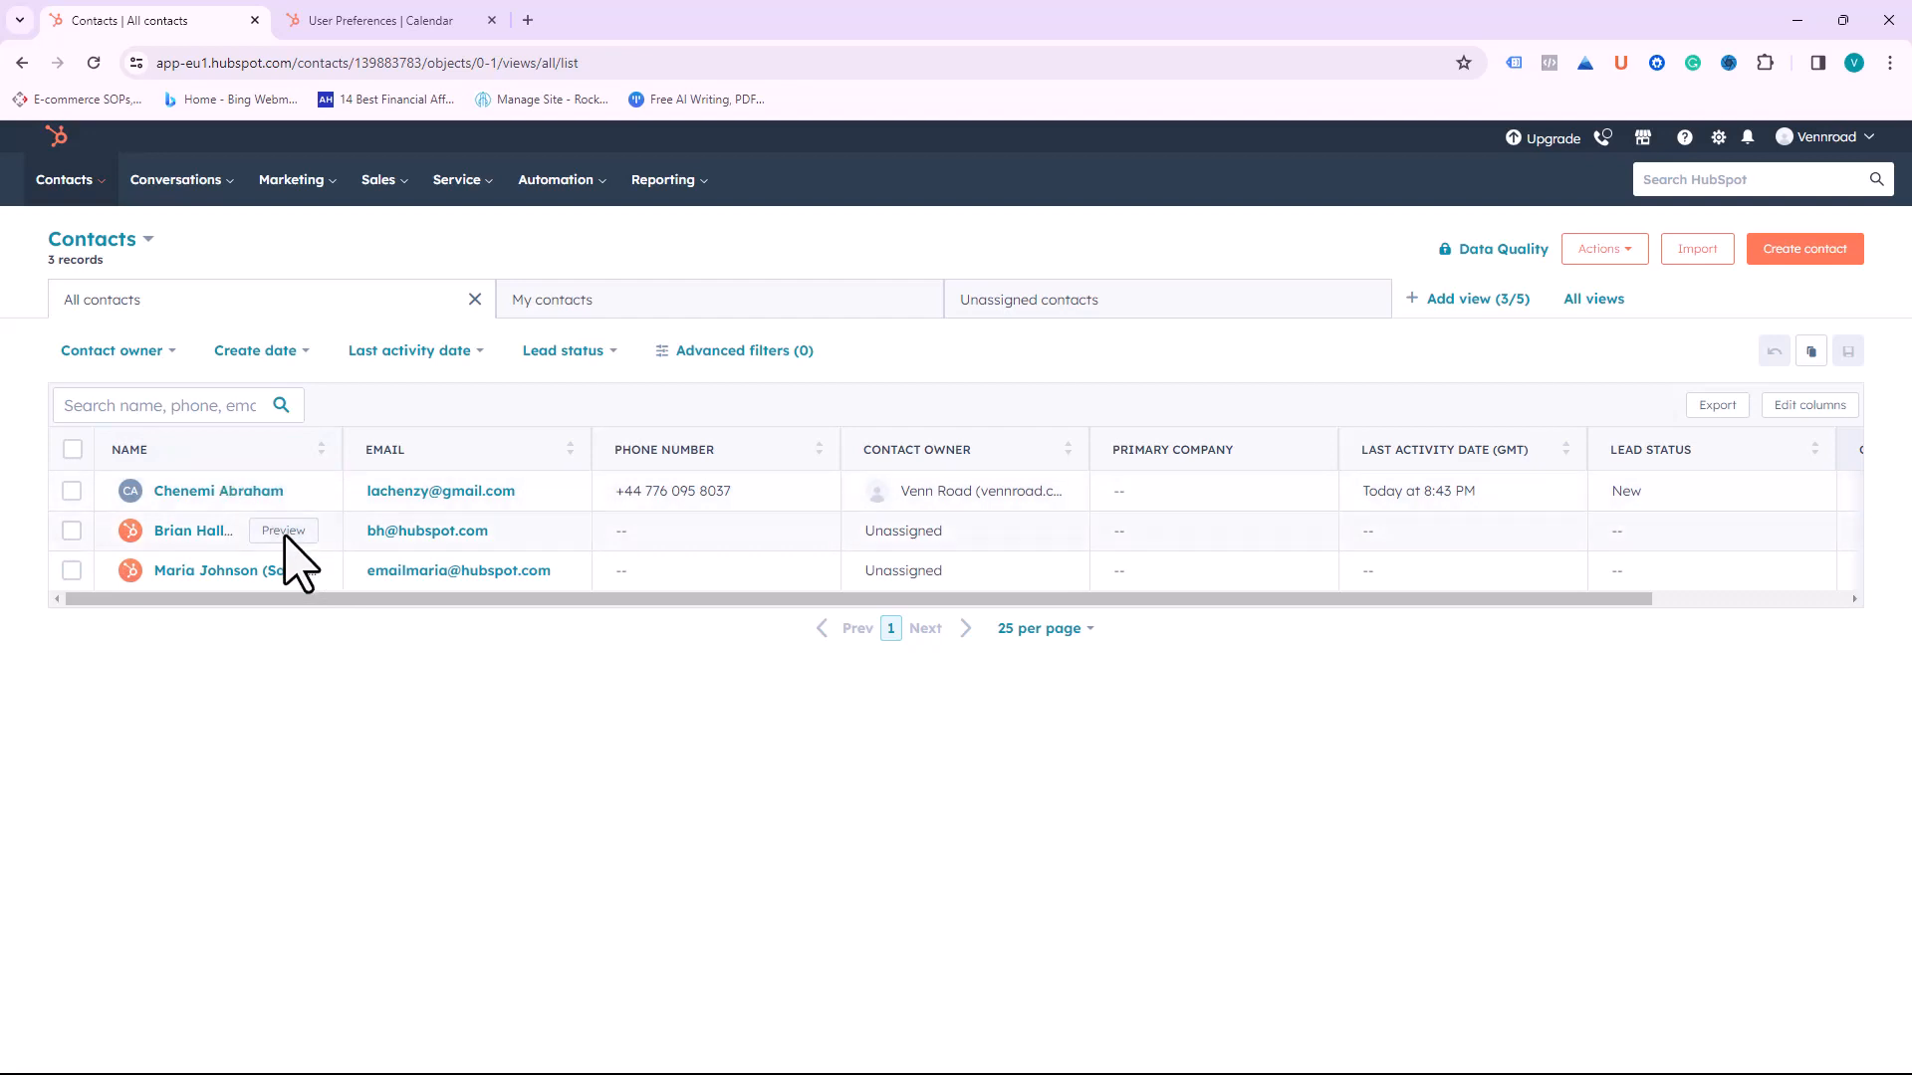
click(283, 491)
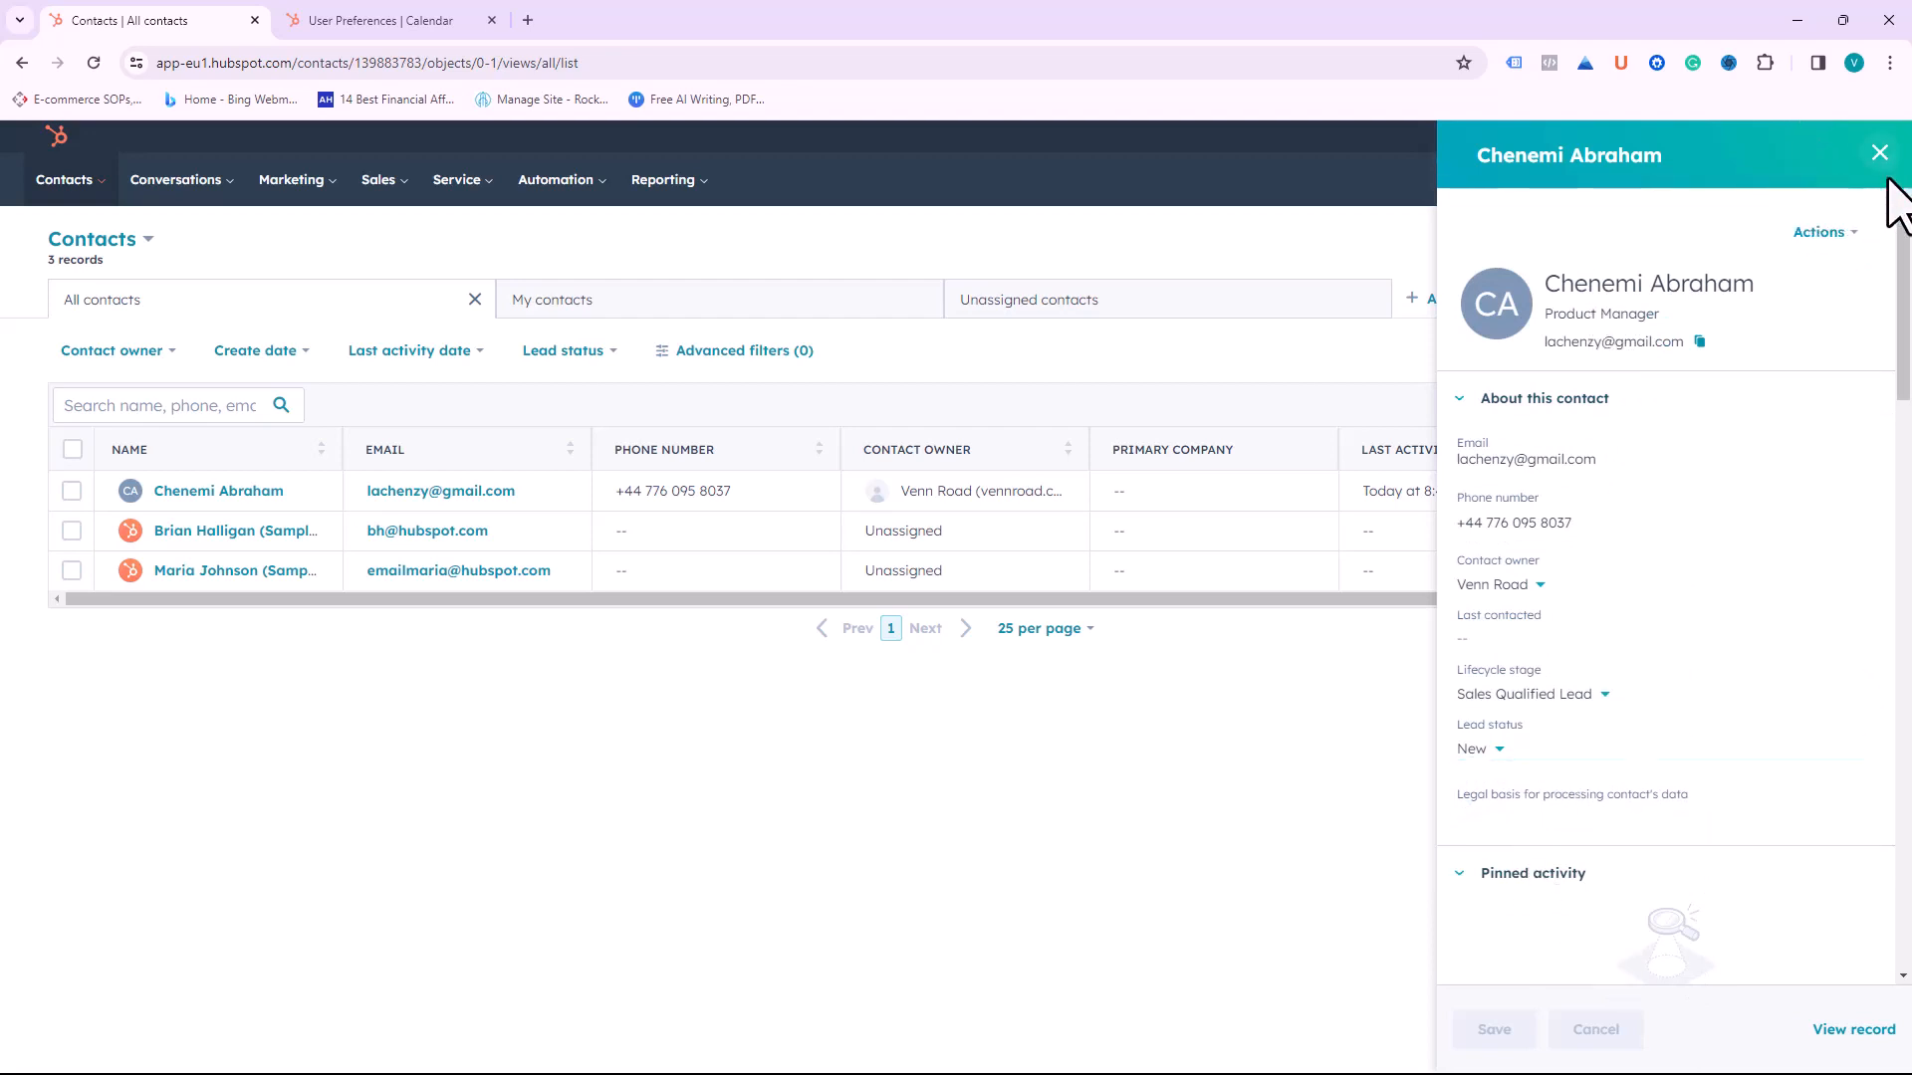
click(1854, 232)
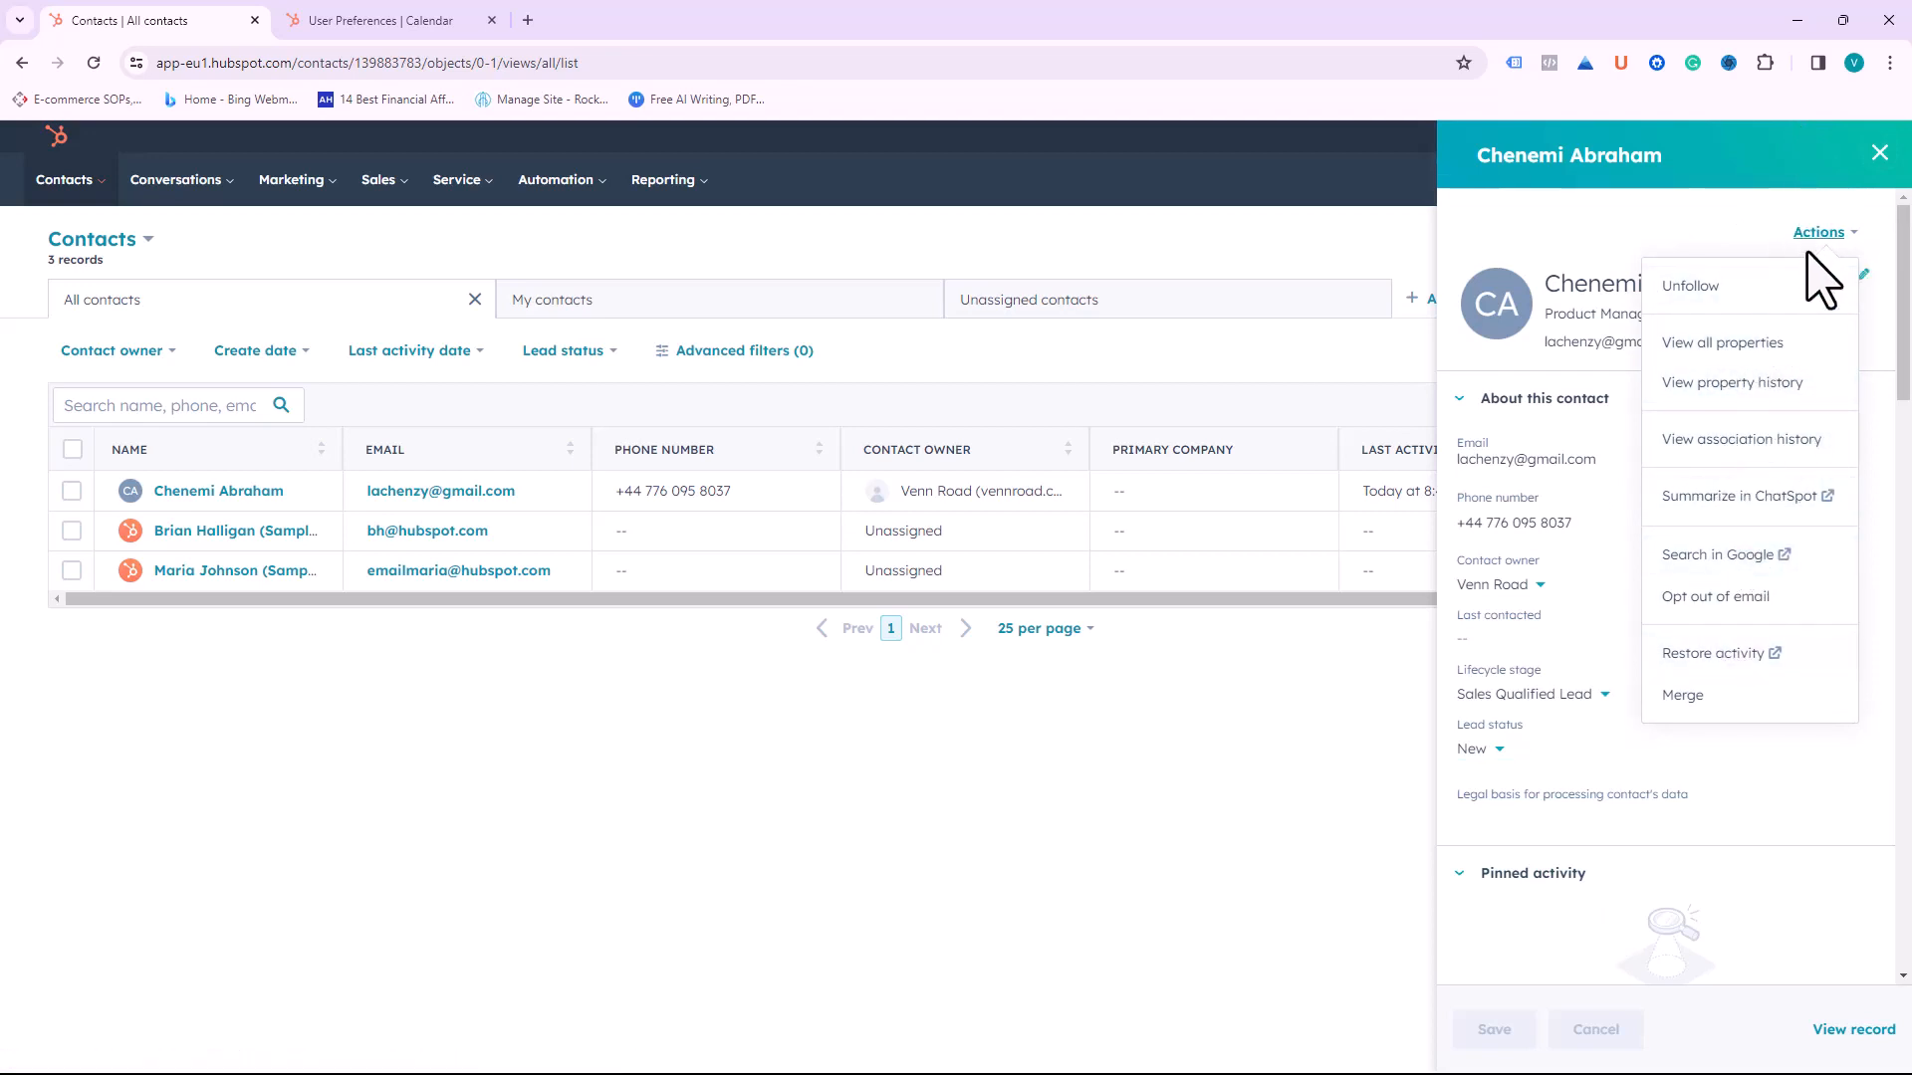
click(1879, 151)
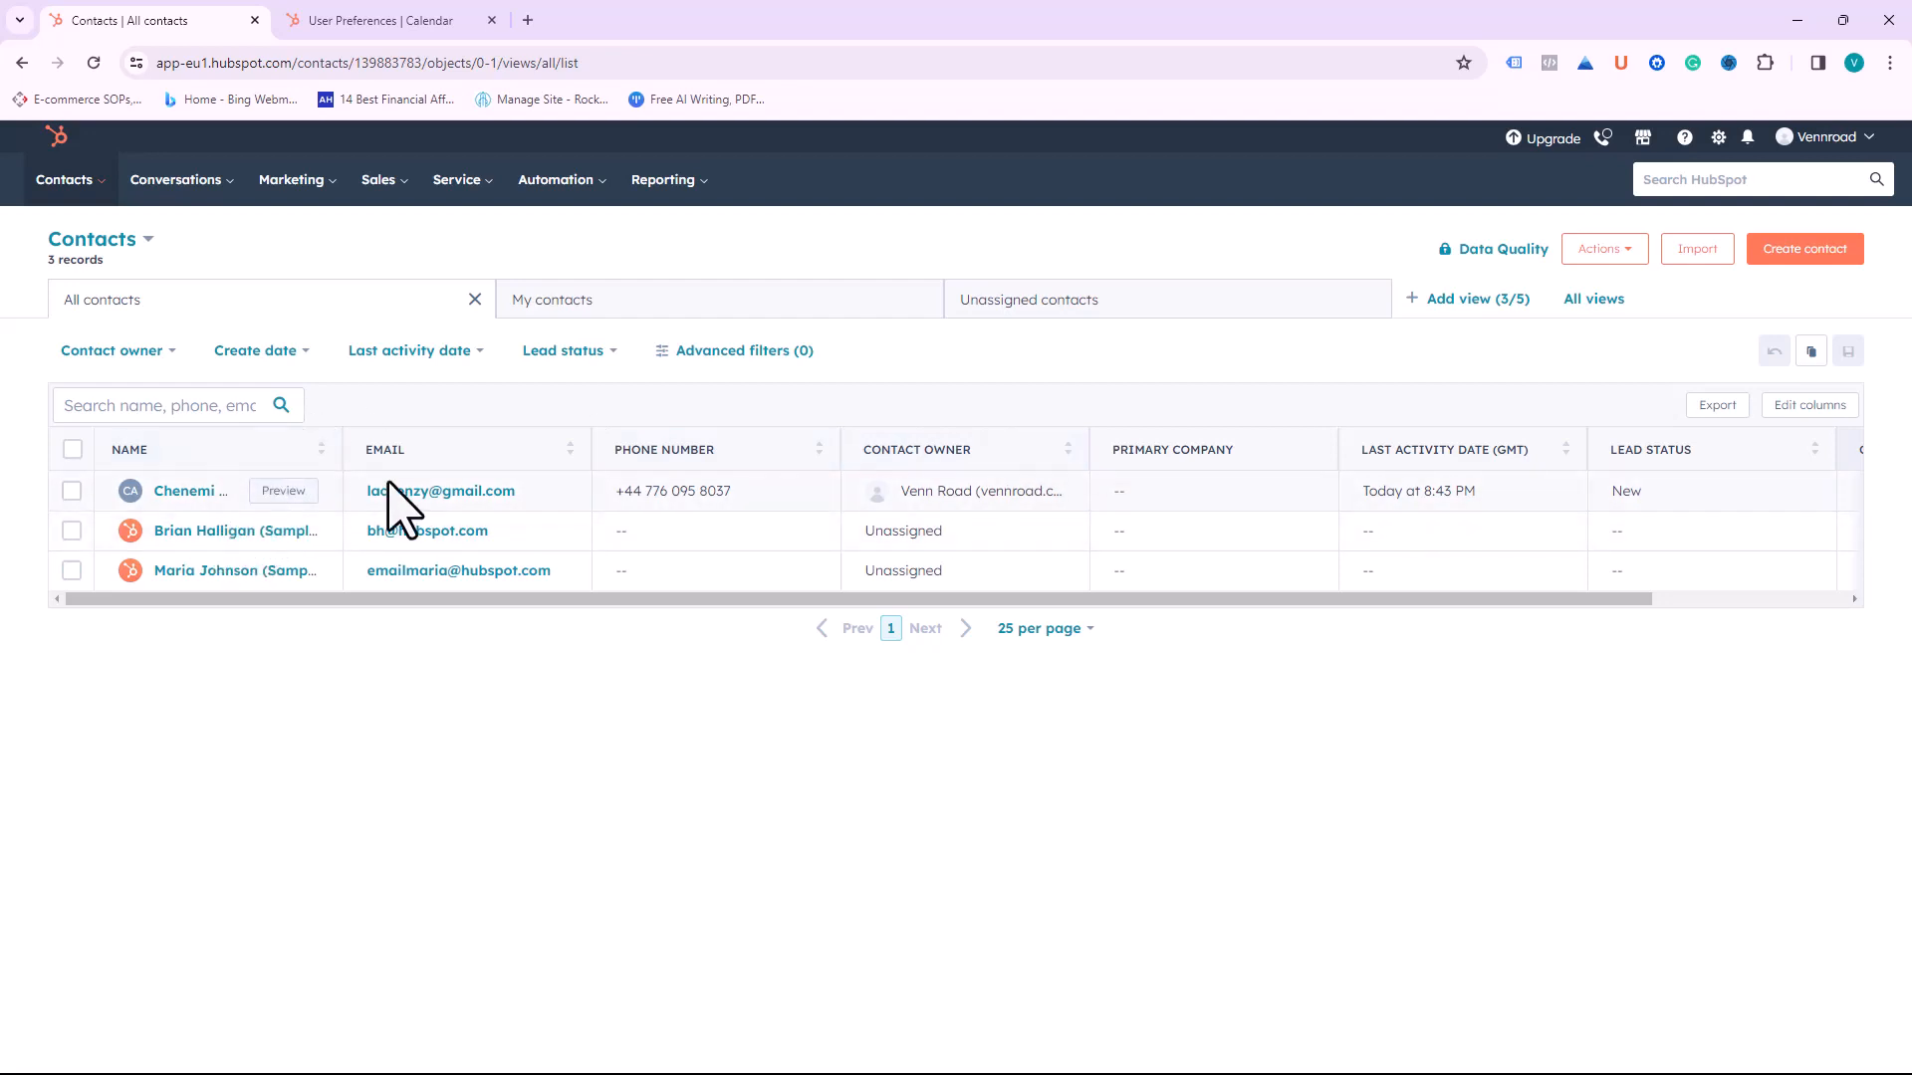
click(896, 492)
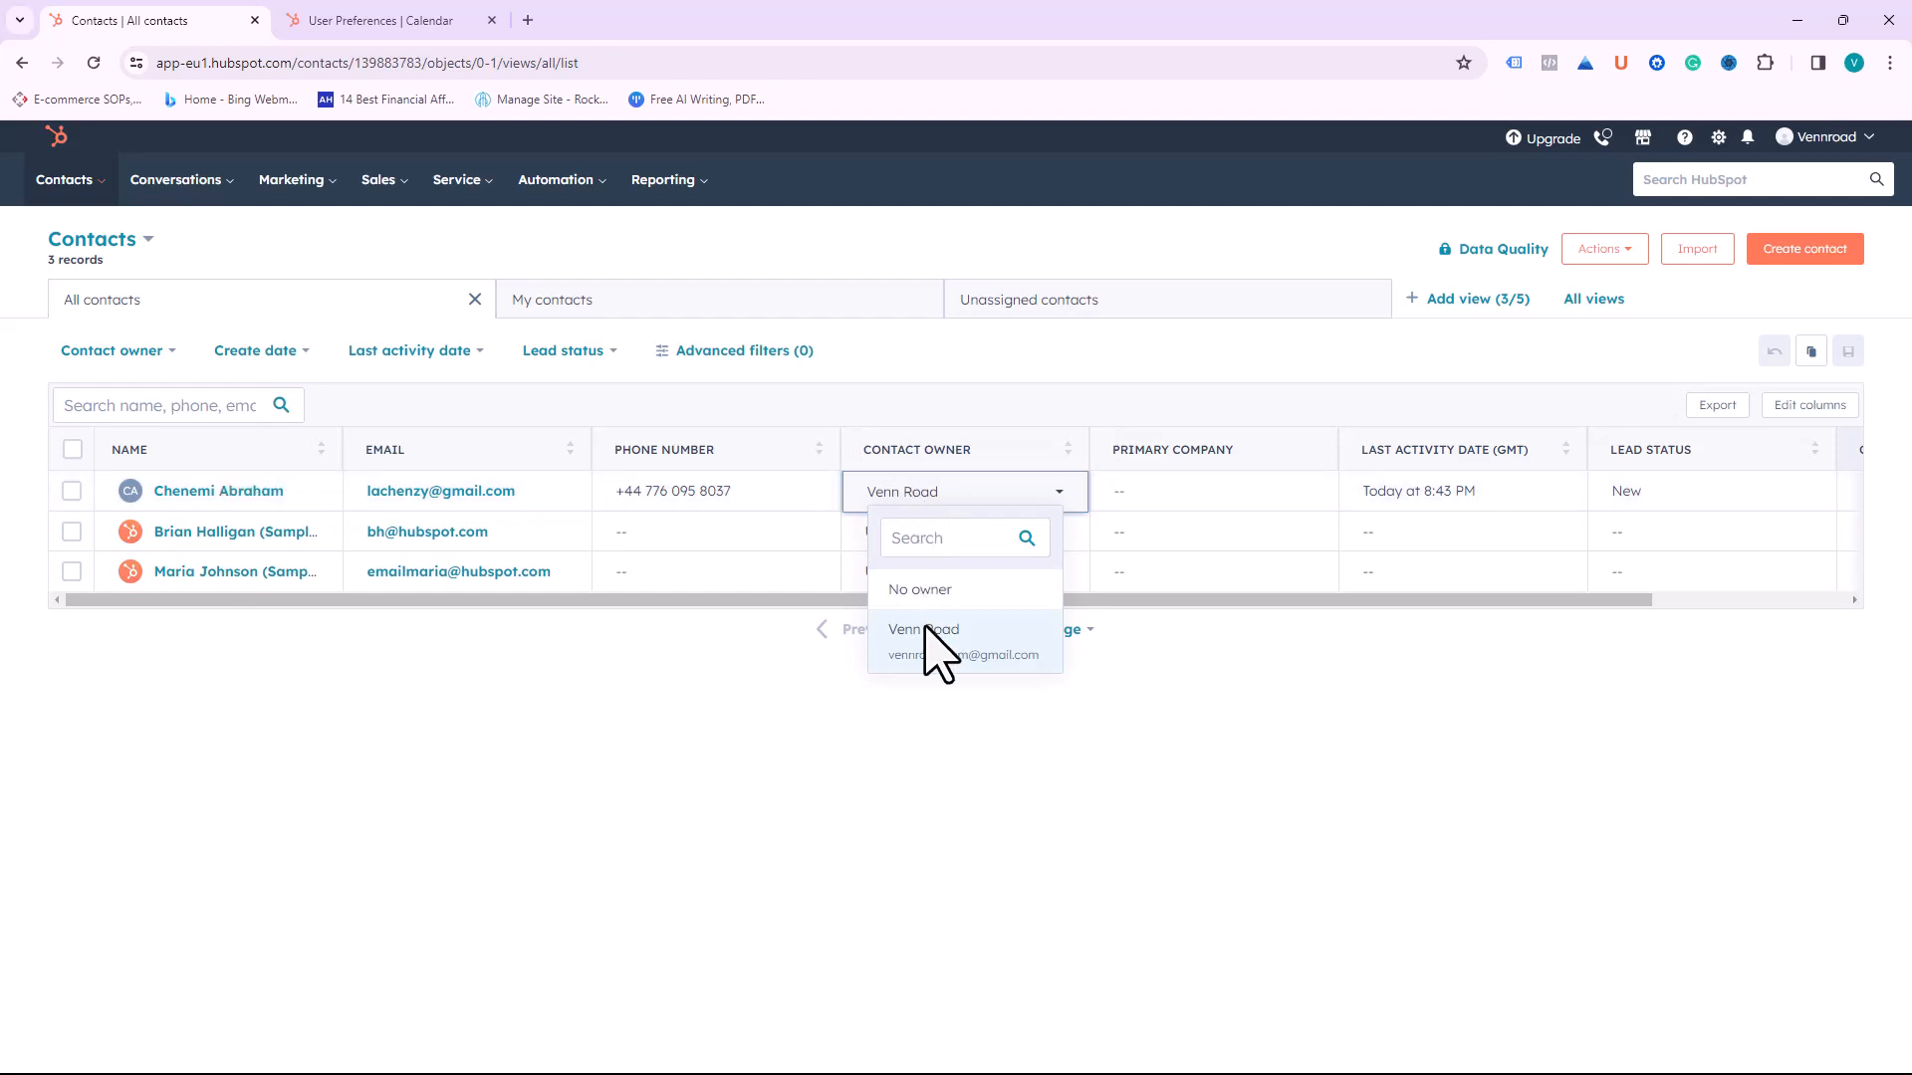
click(953, 488)
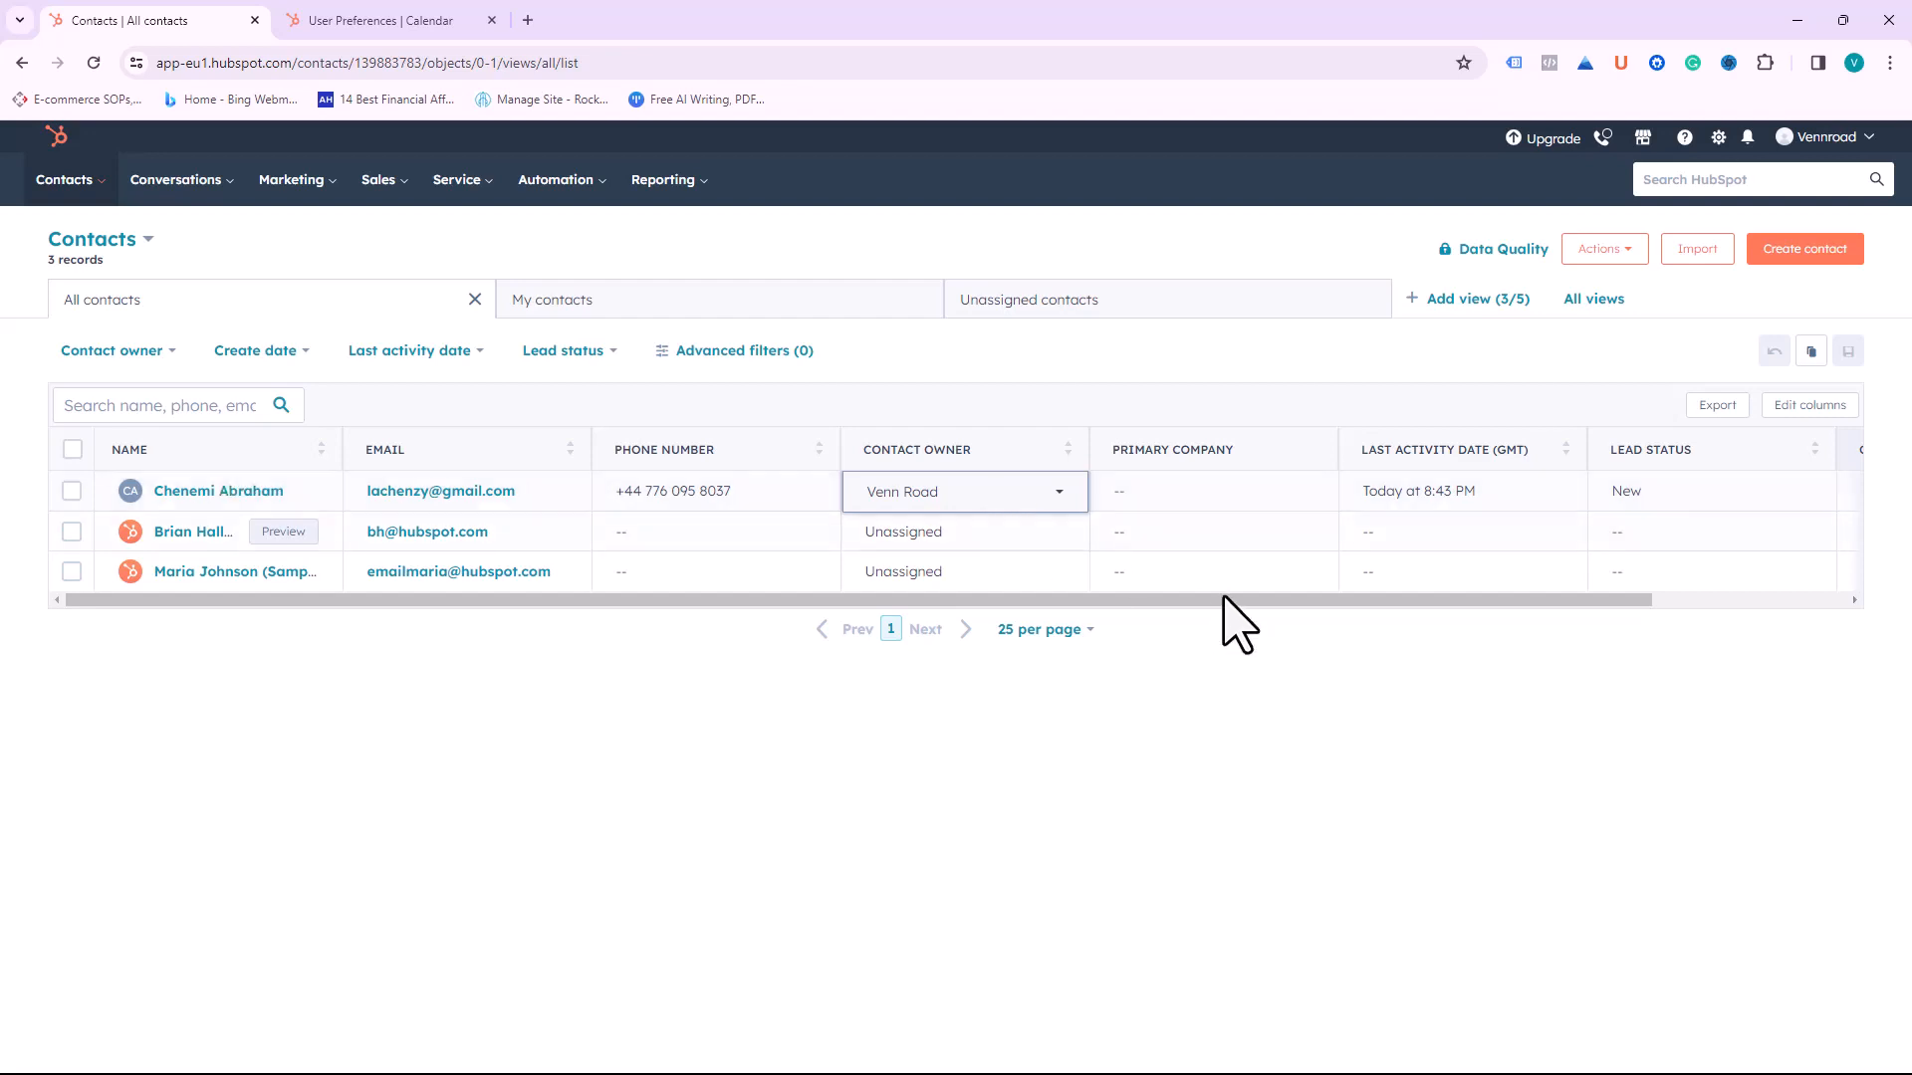
click(1634, 251)
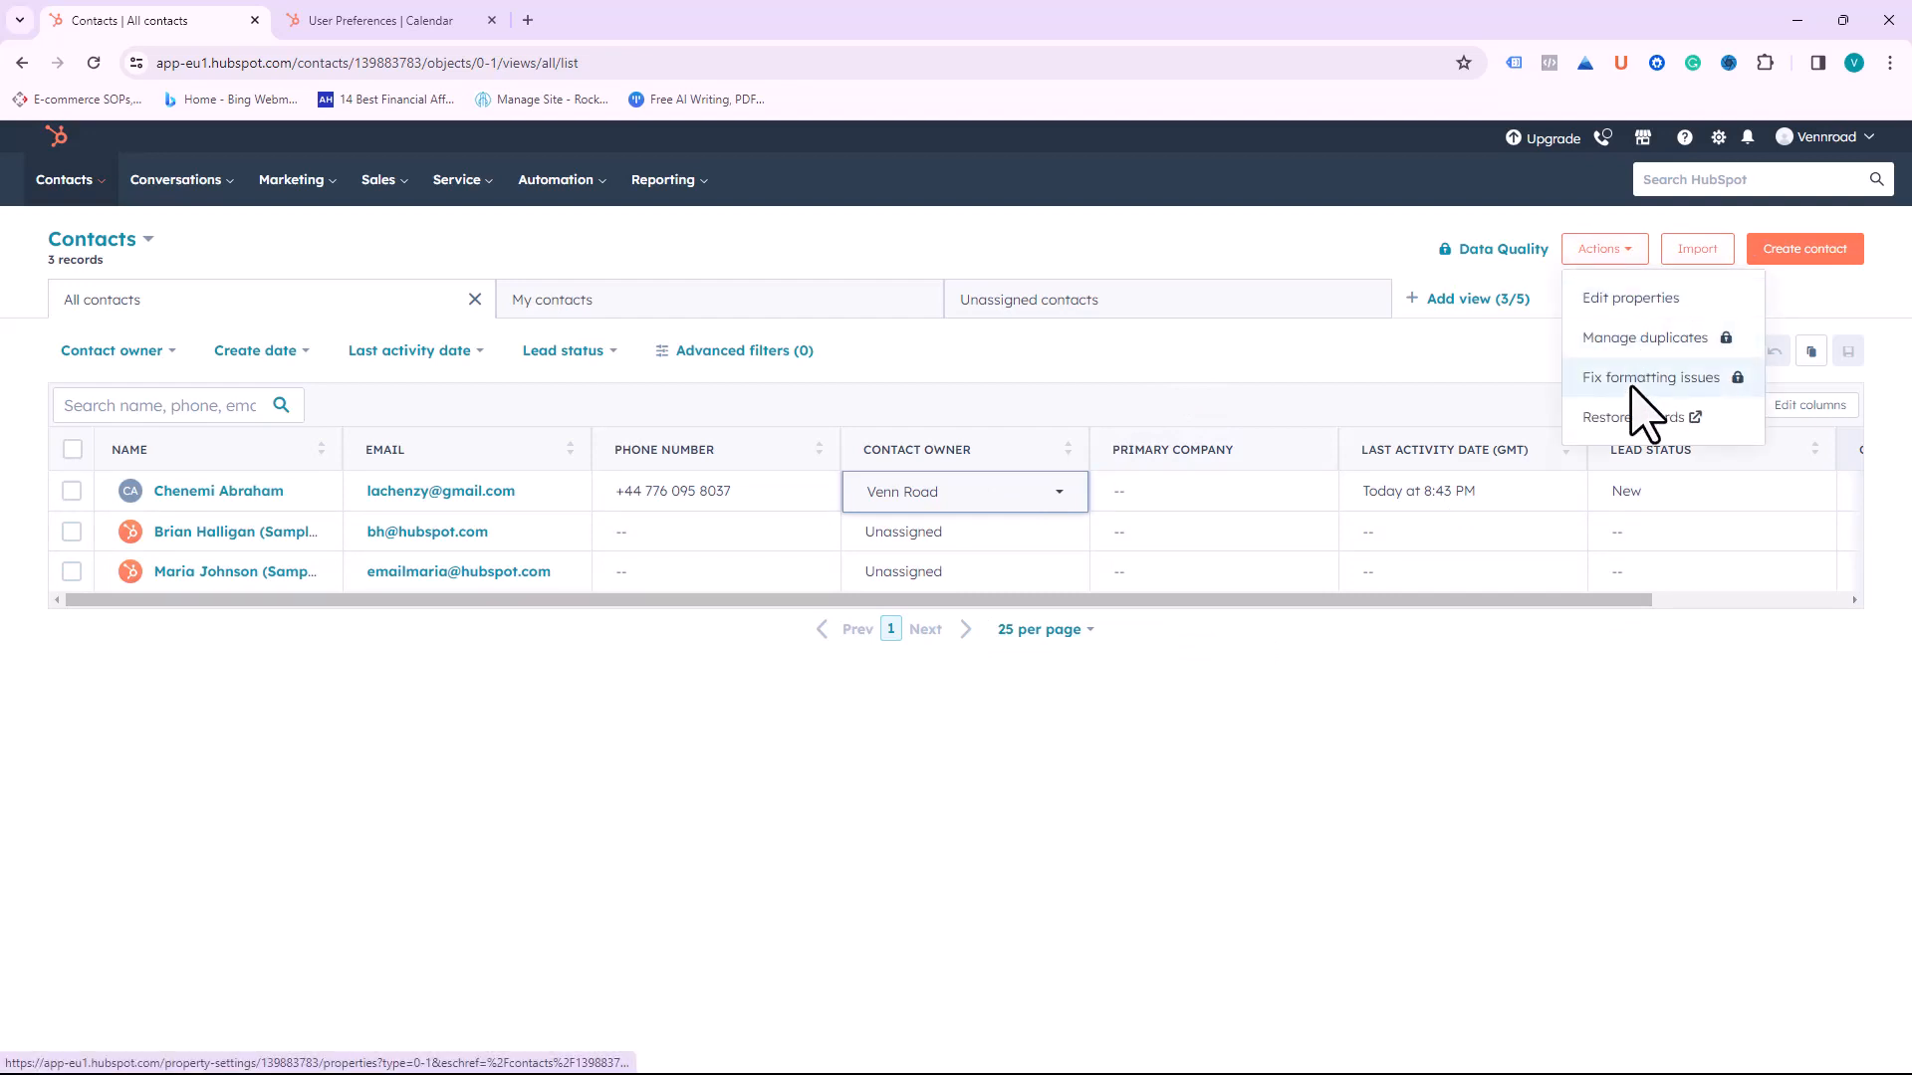
click(1238, 244)
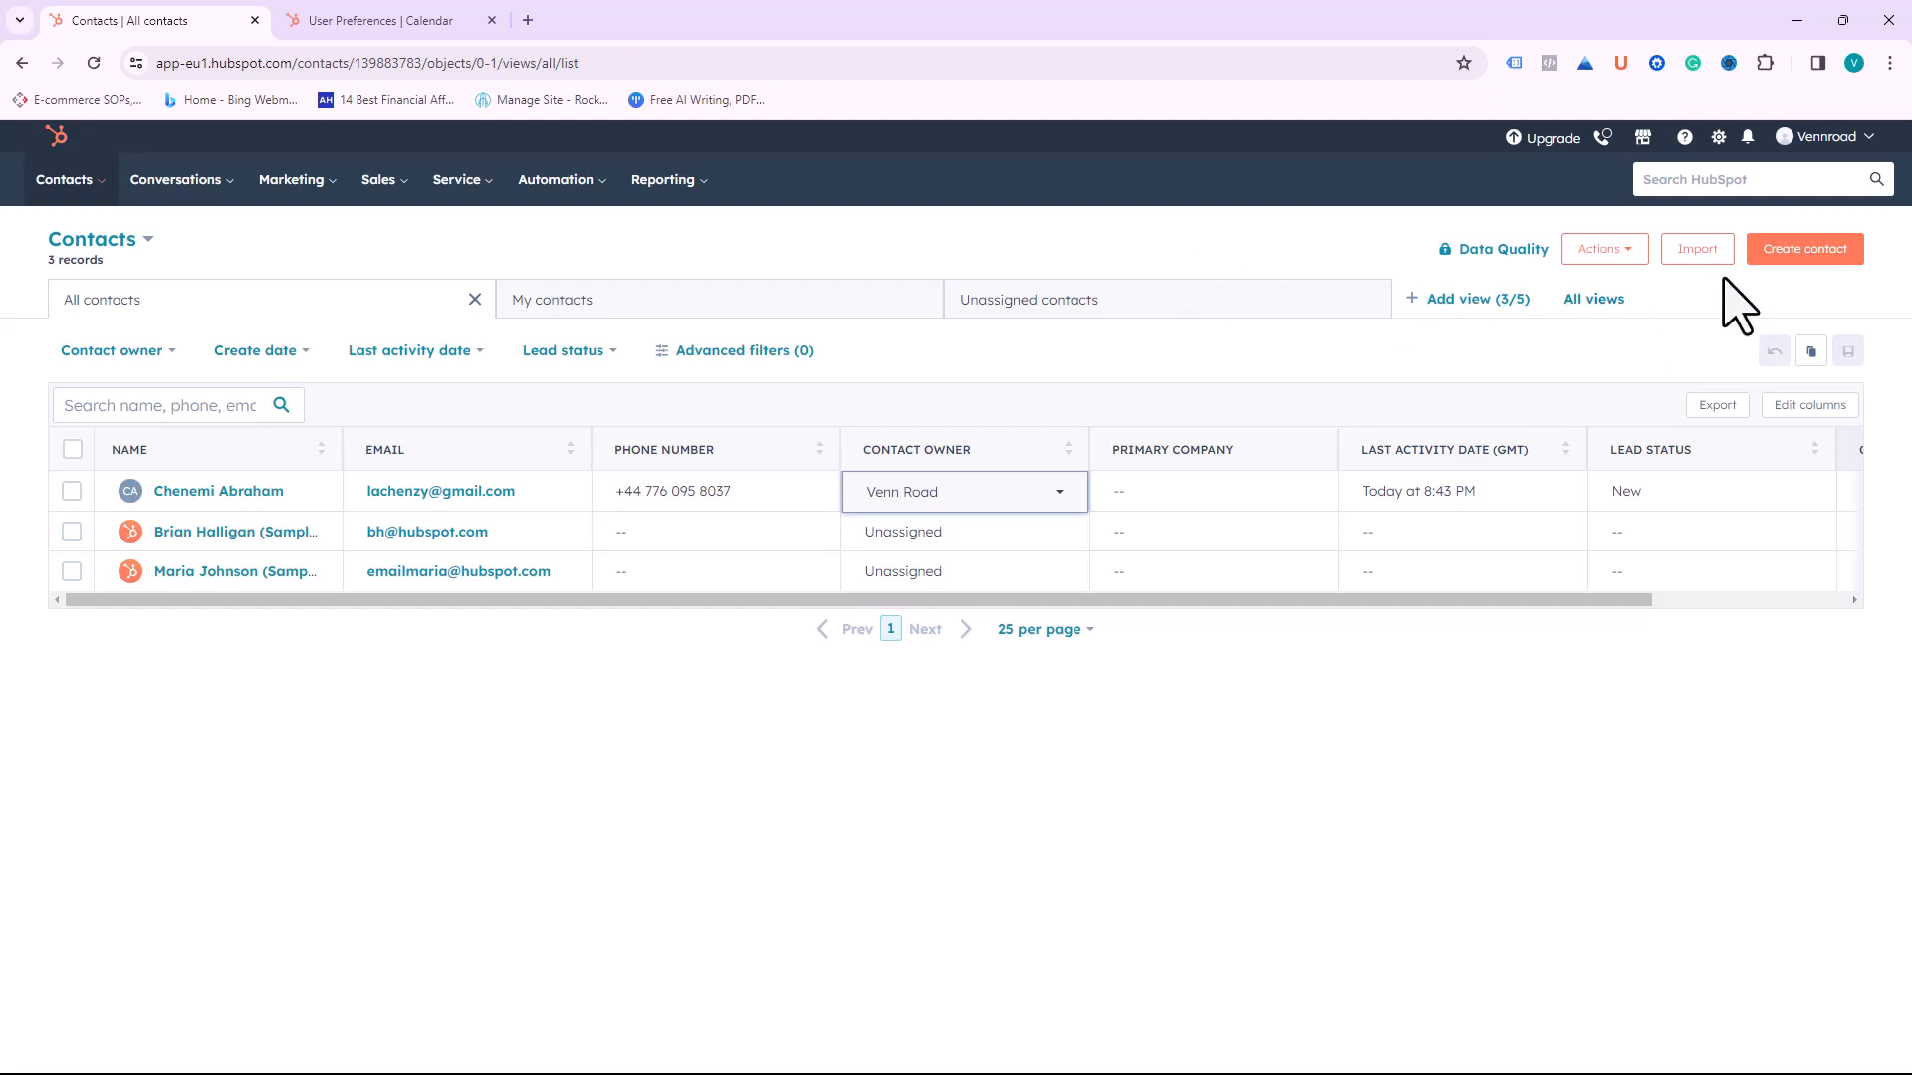
Step: Start a new manually set-up import, choosing to import a file from the computer
click(1697, 251)
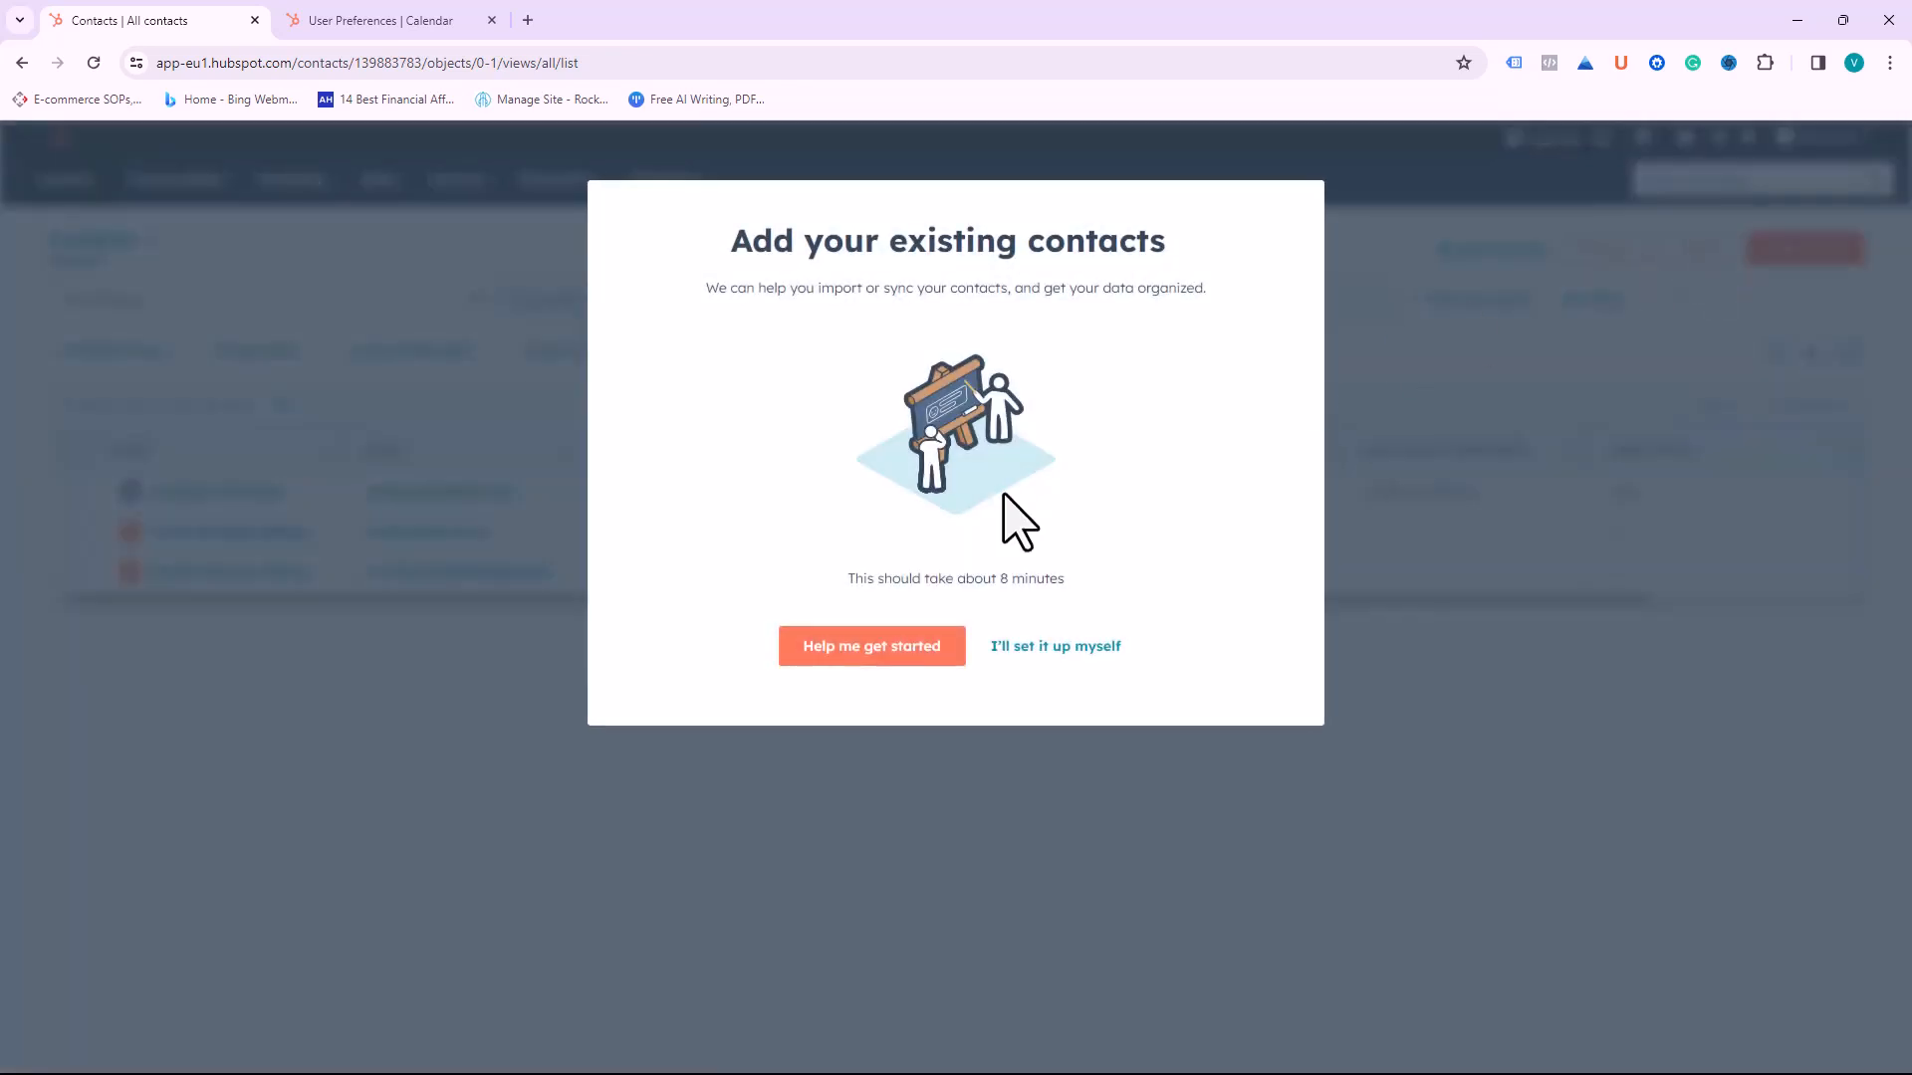
click(1042, 647)
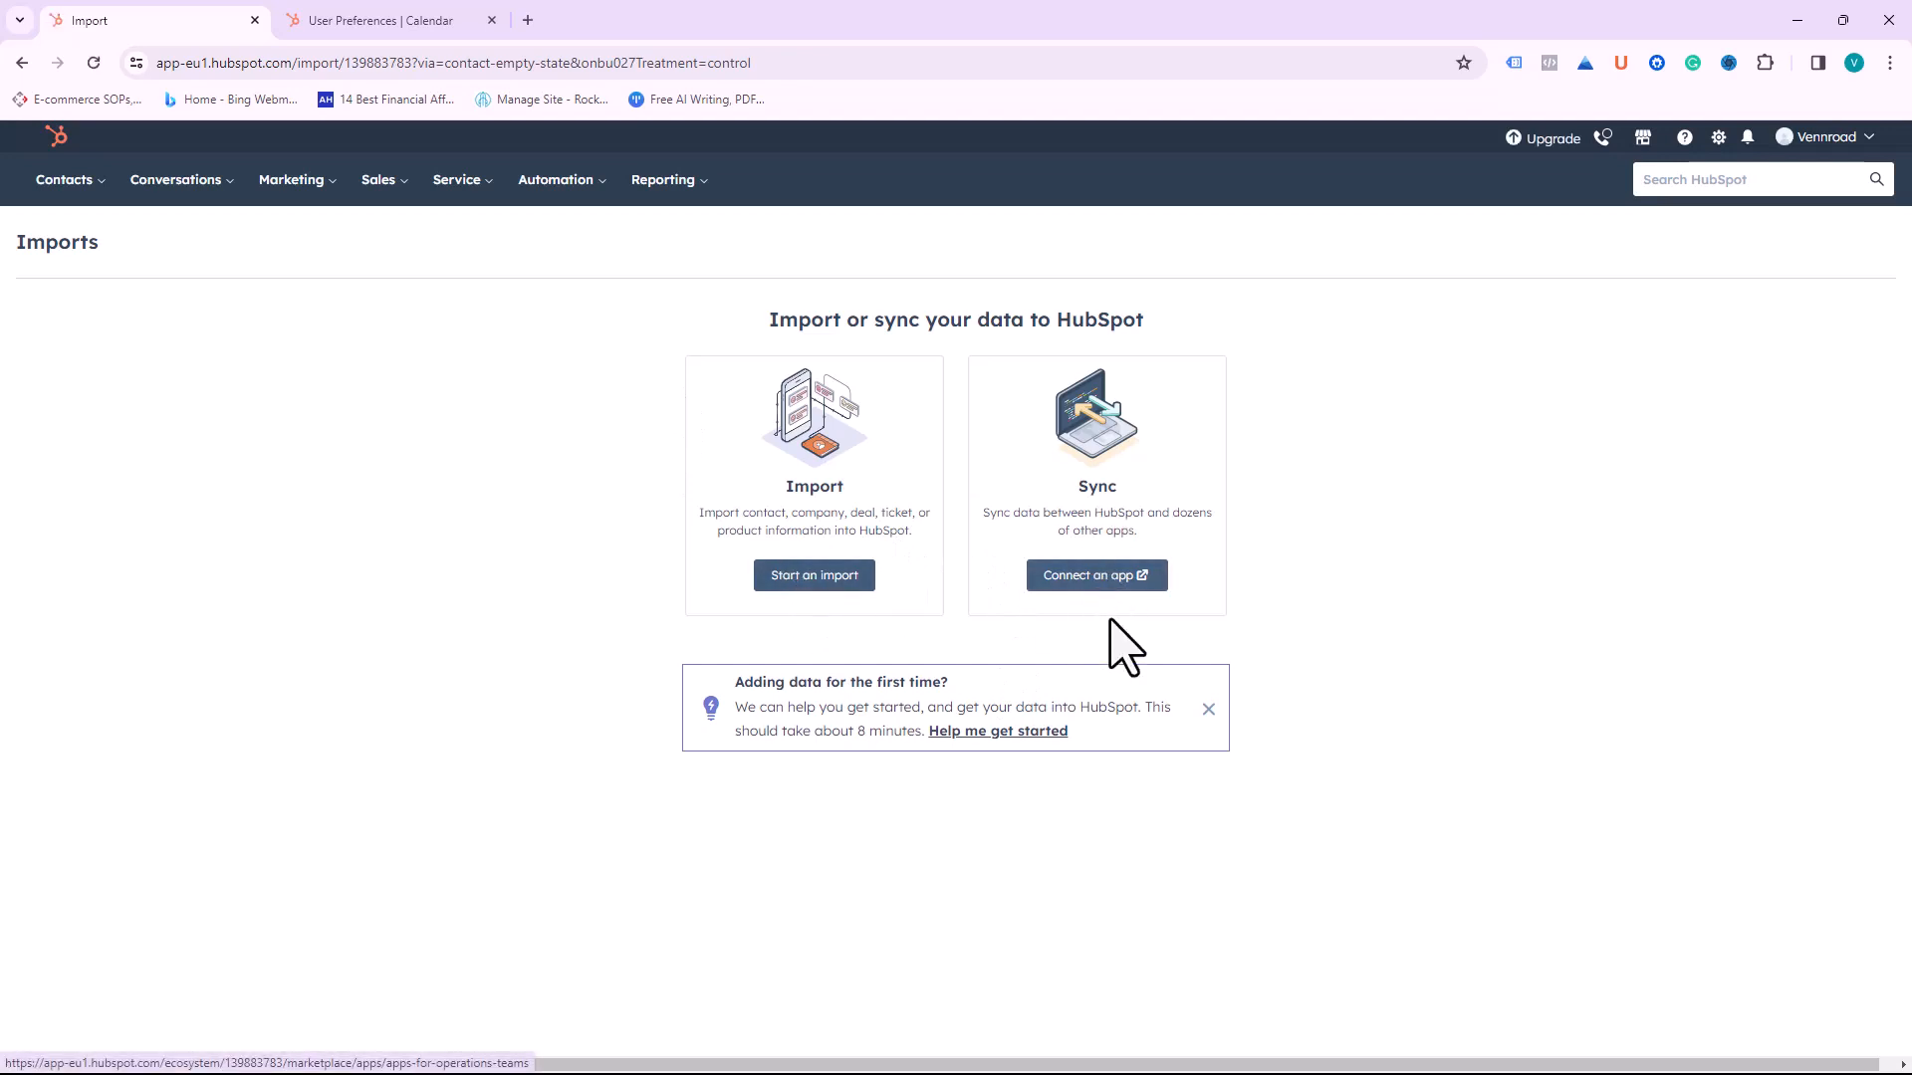
click(821, 583)
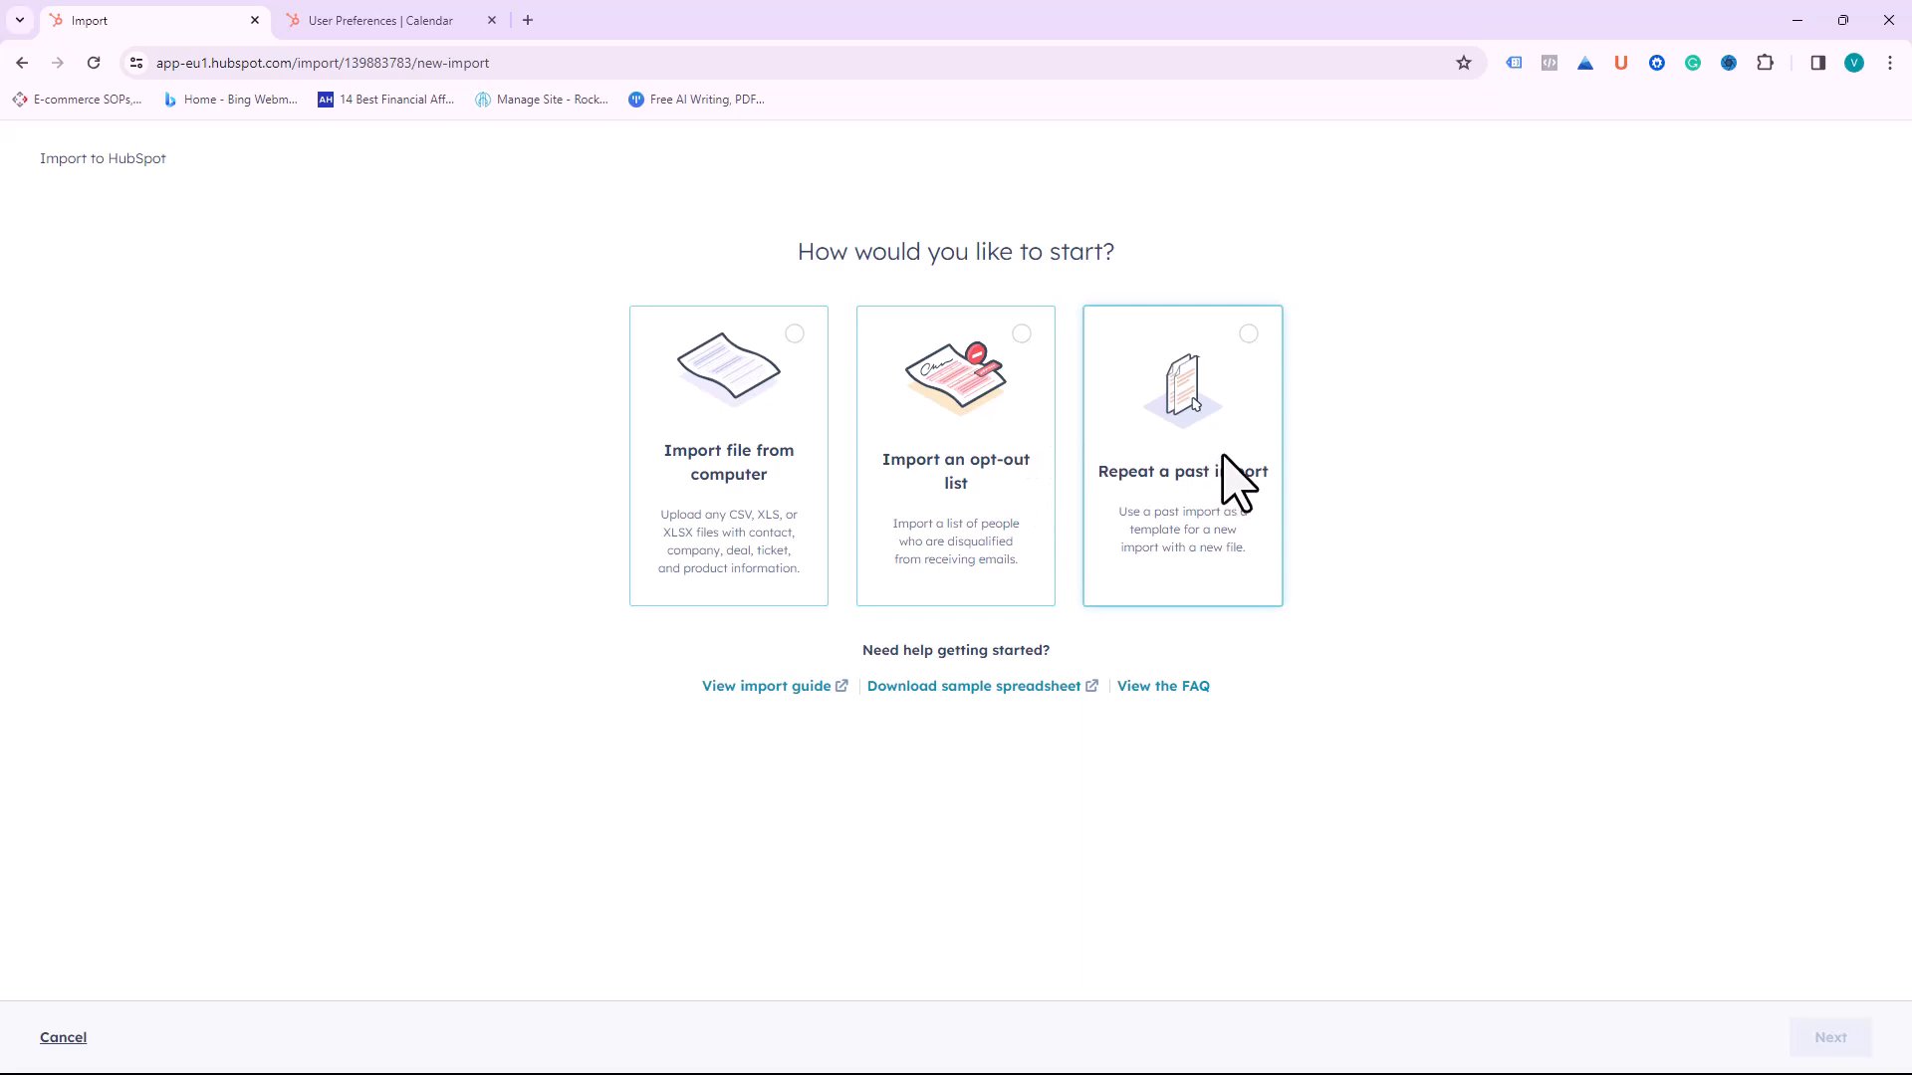
click(739, 472)
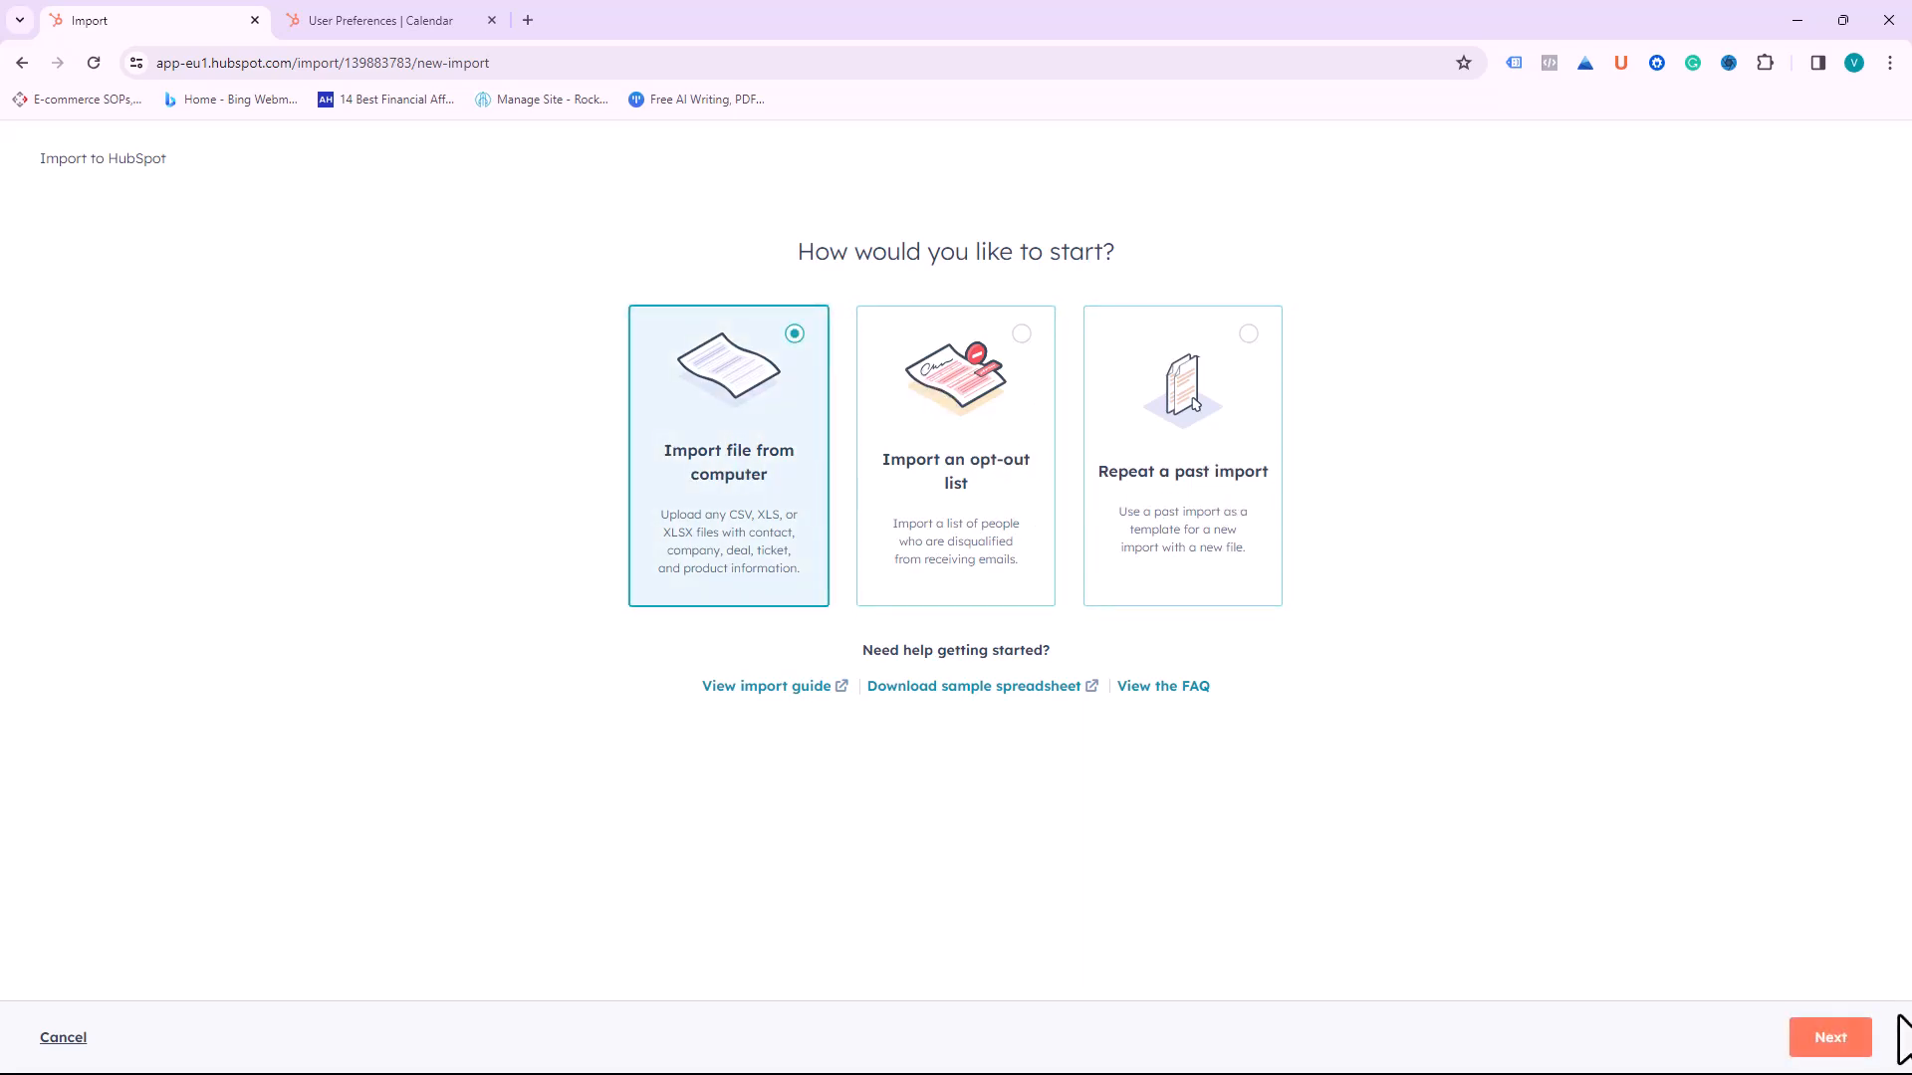
click(1828, 1045)
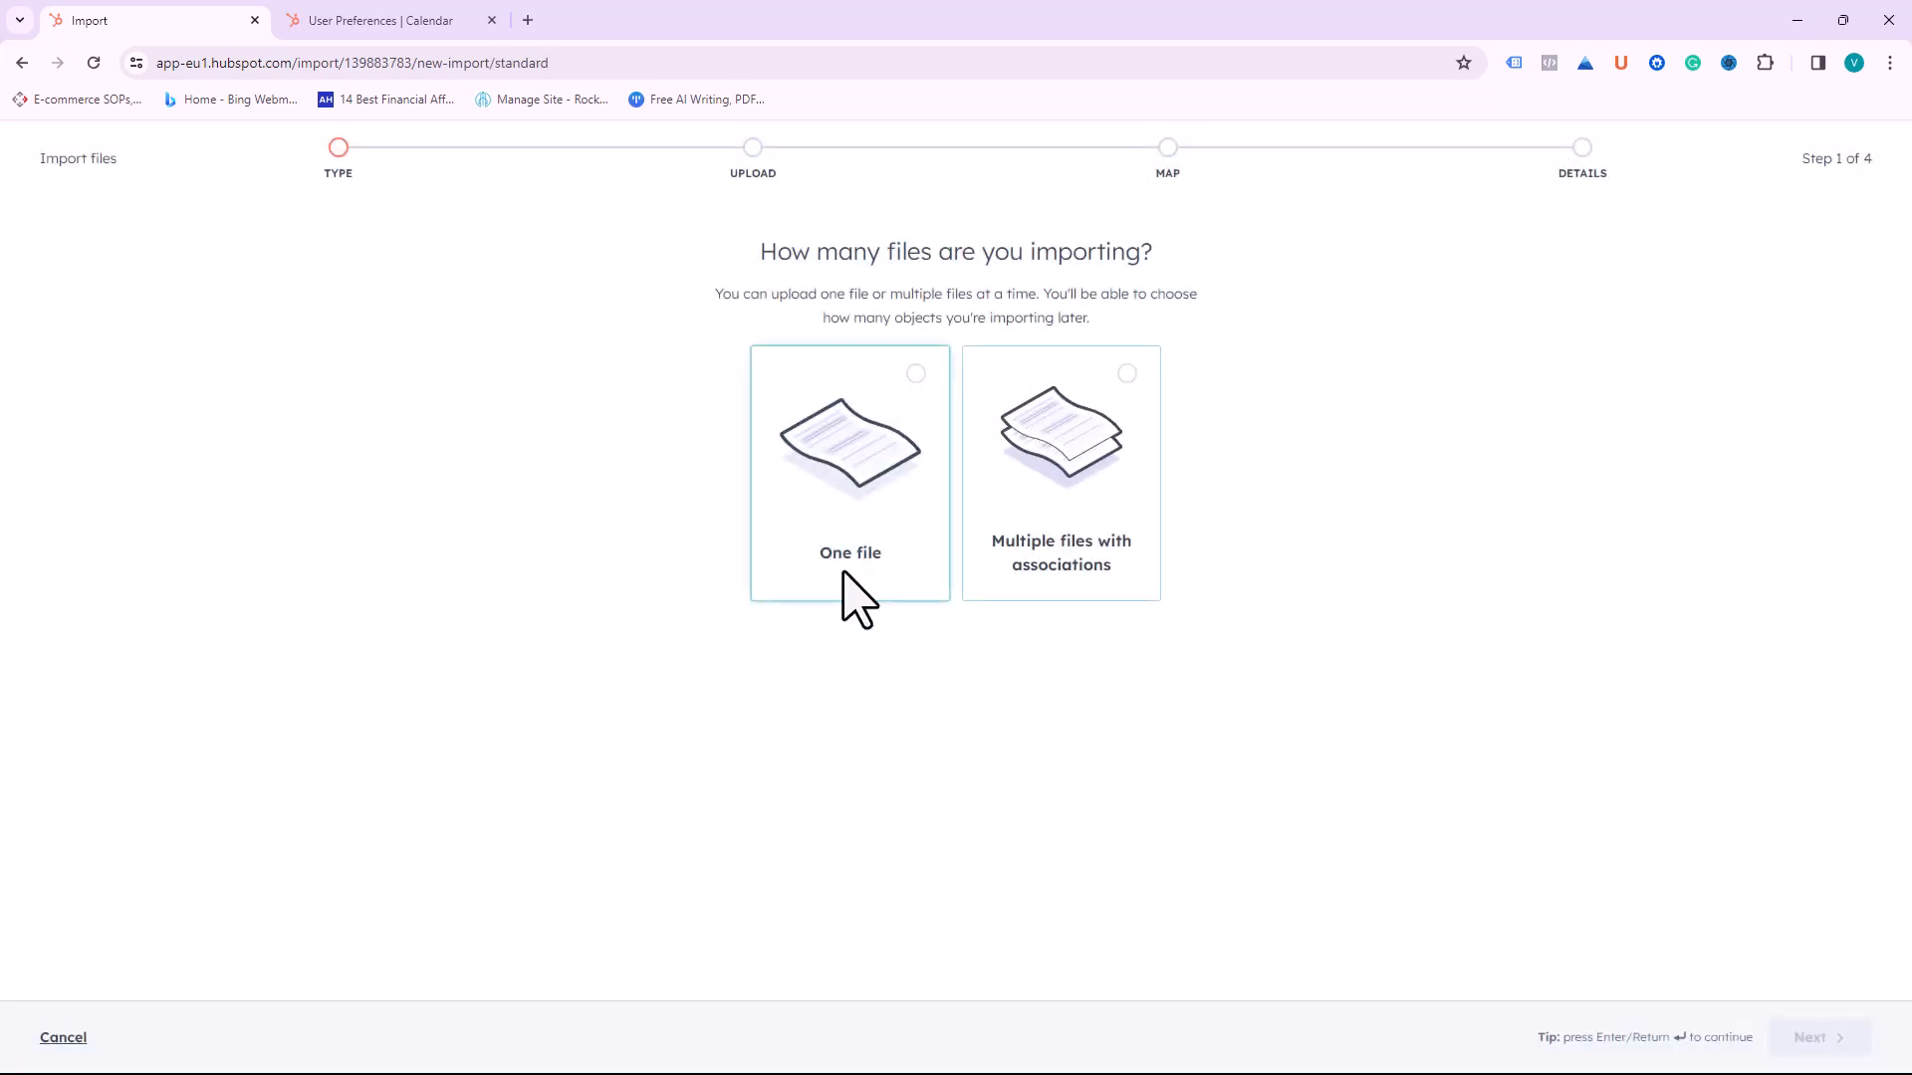
Step: Specify one file with one object type, Companies, and continue to the upload step
click(887, 408)
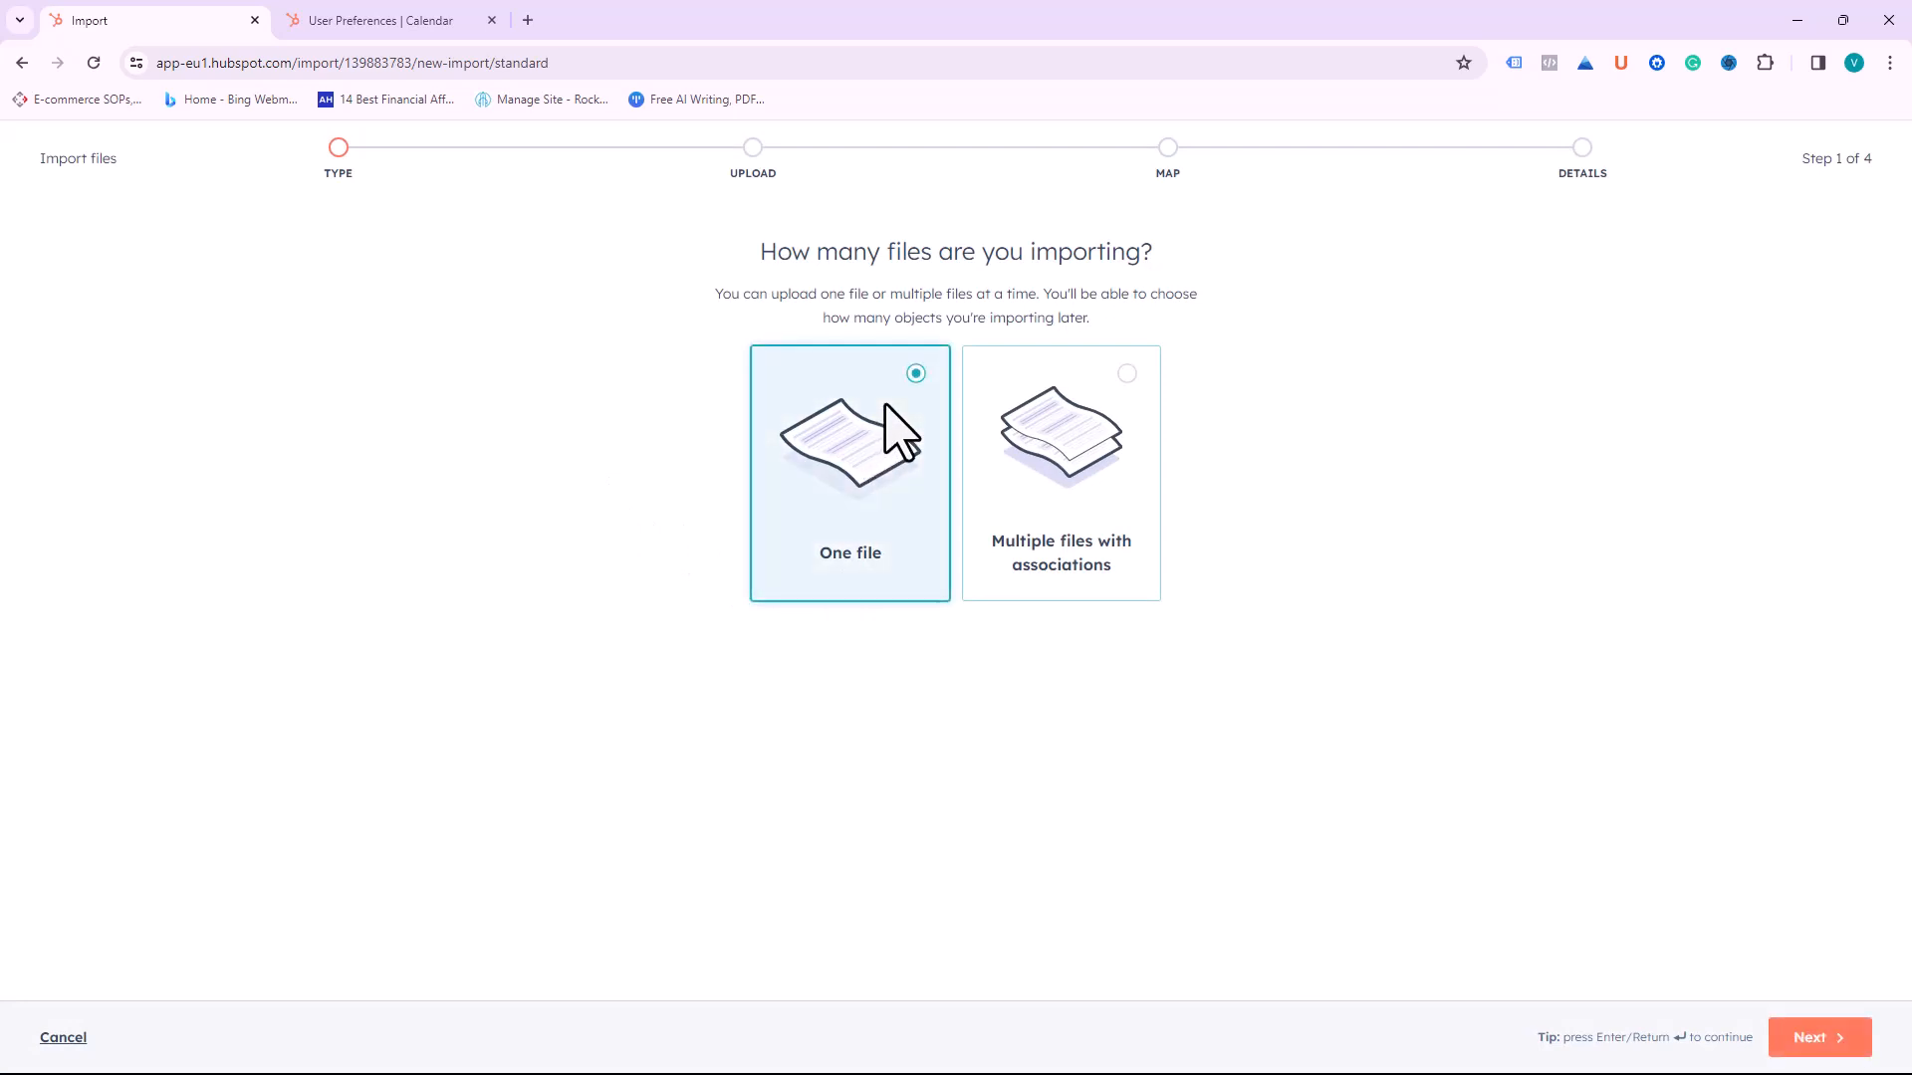
click(1822, 1044)
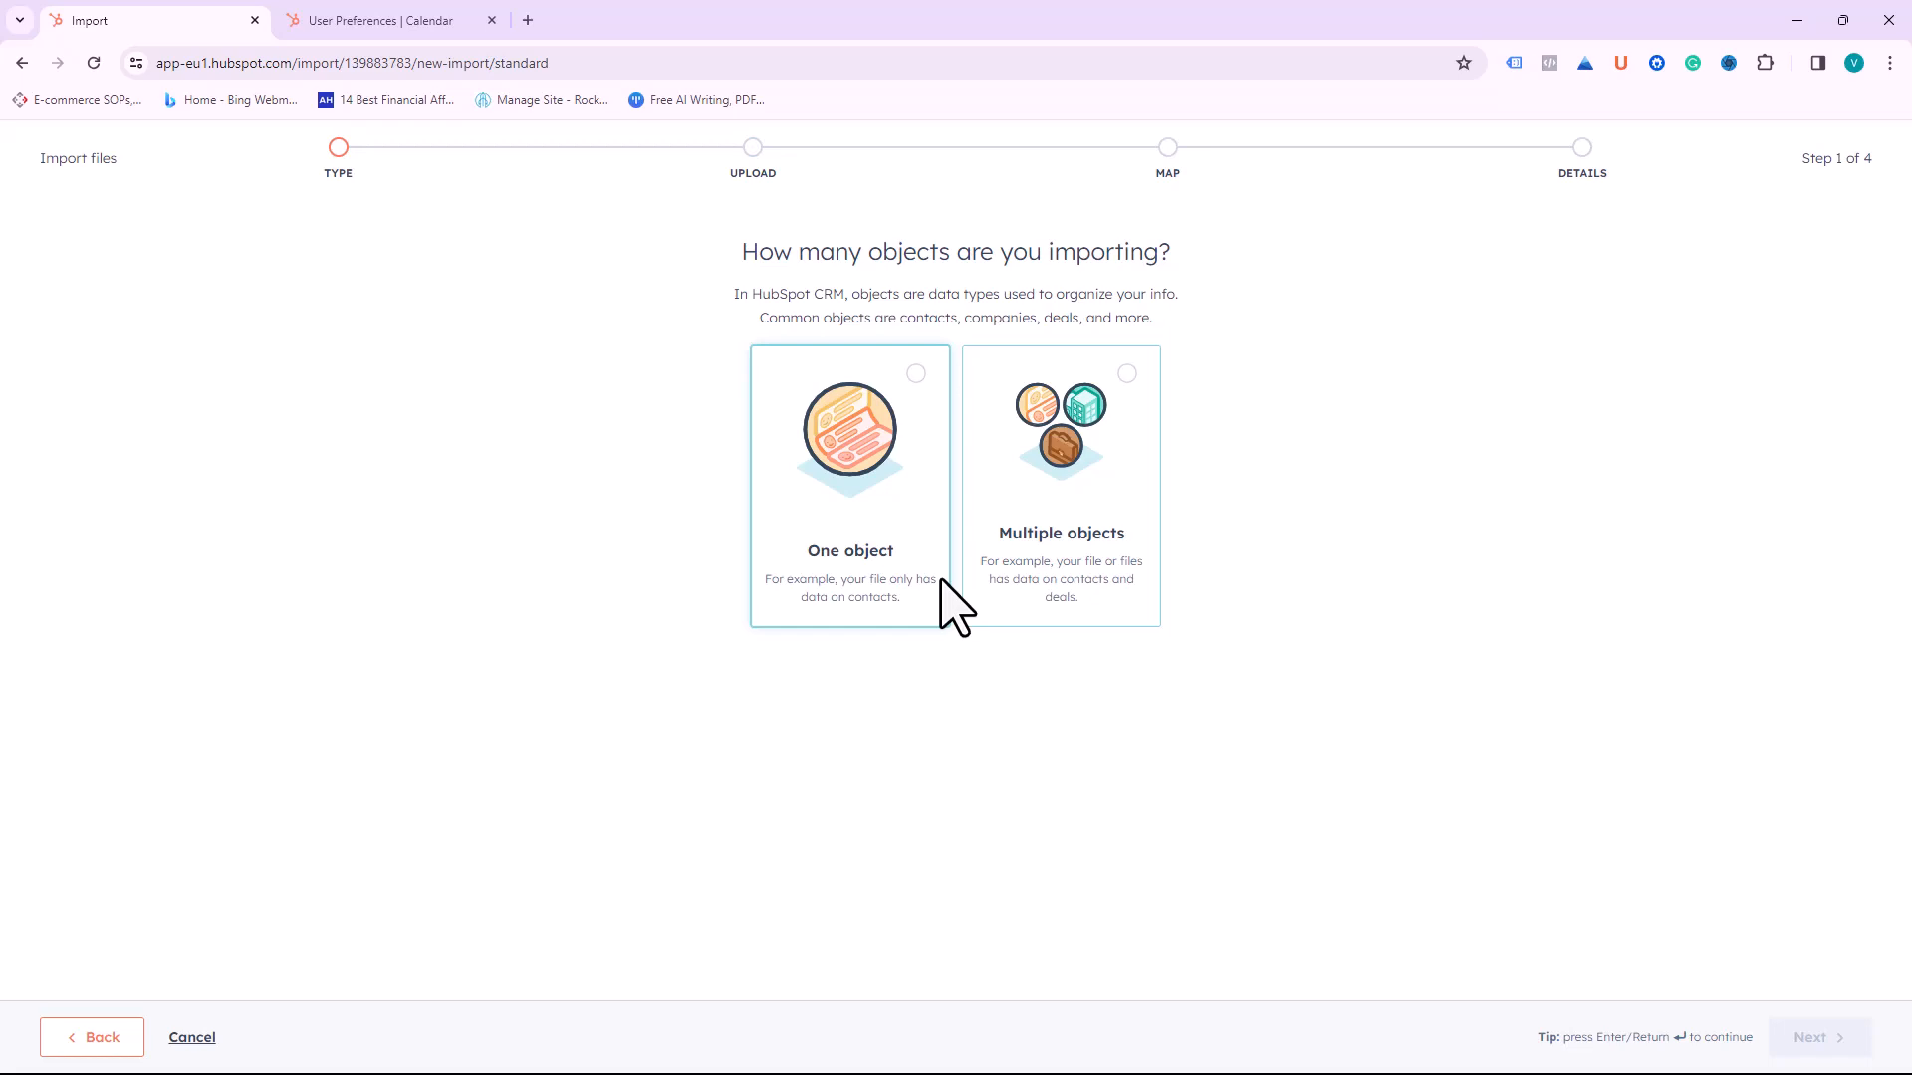
click(876, 448)
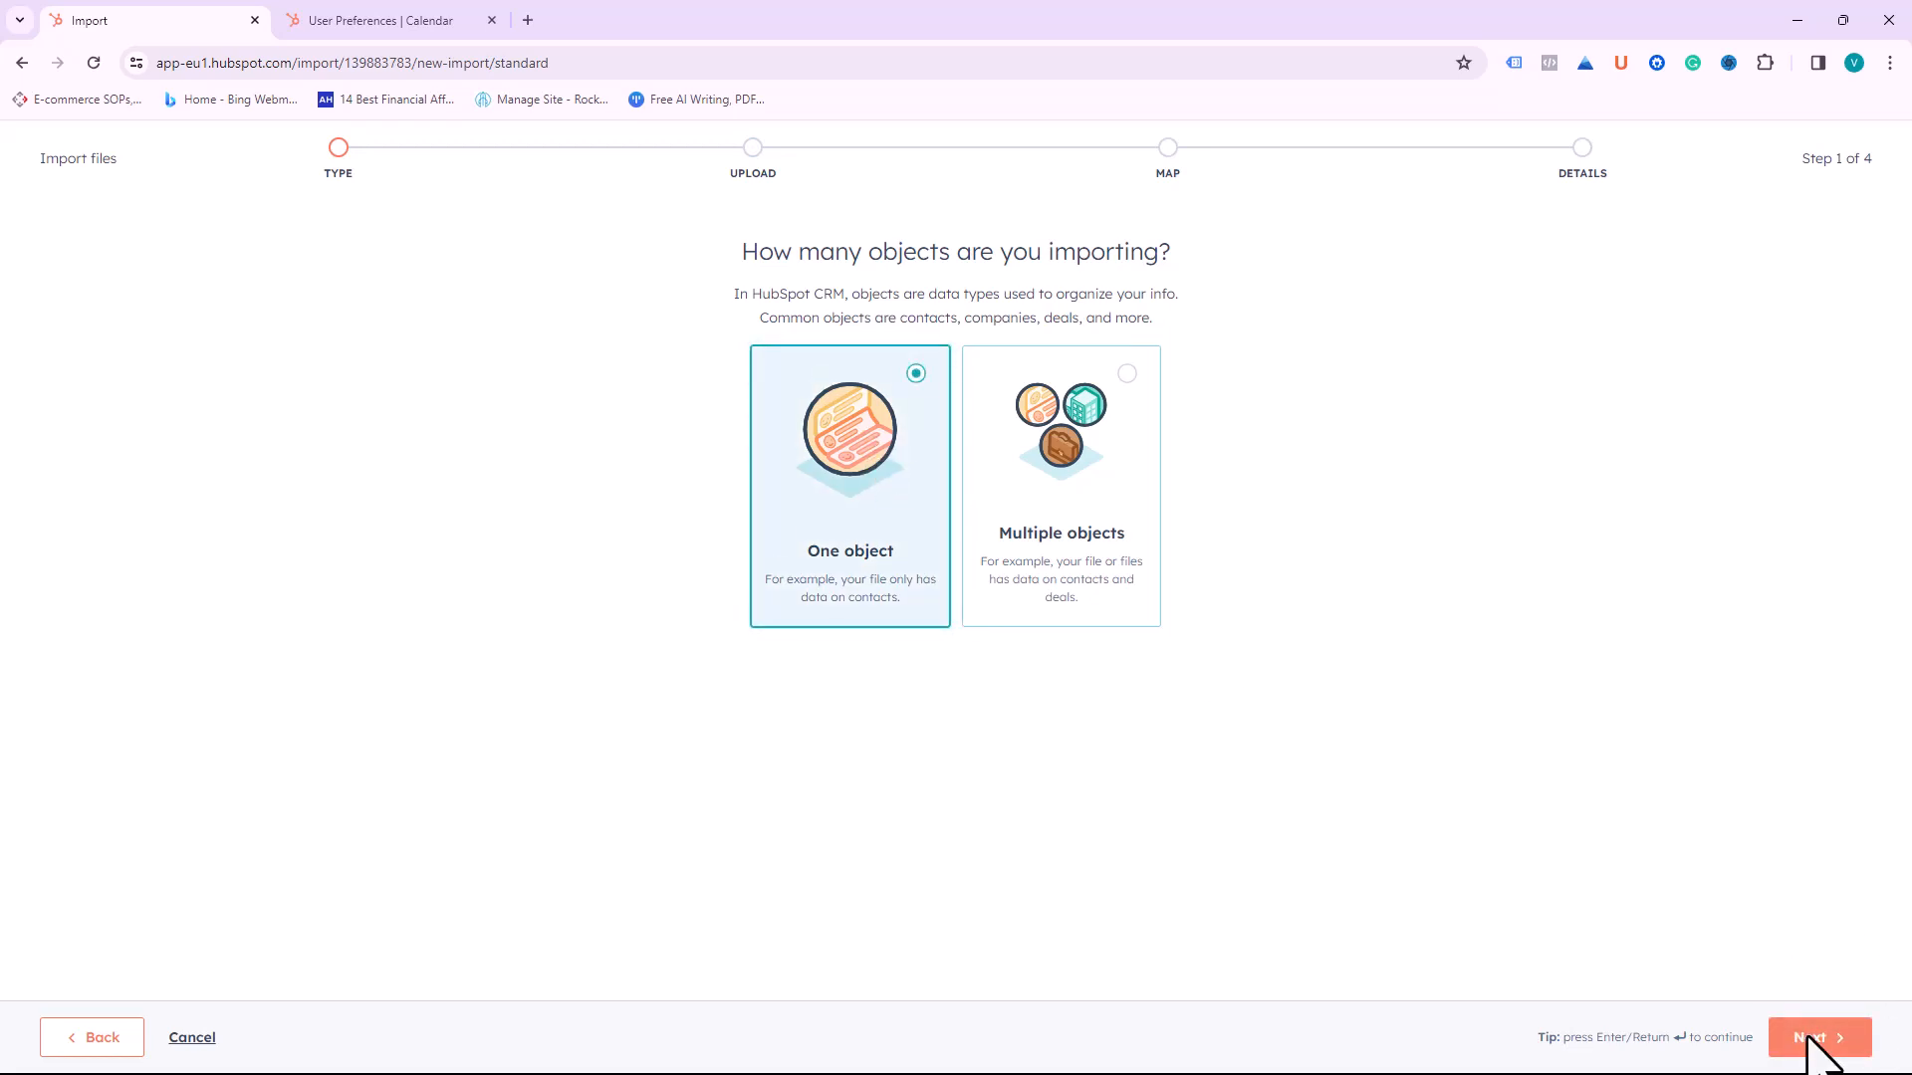
click(1825, 1037)
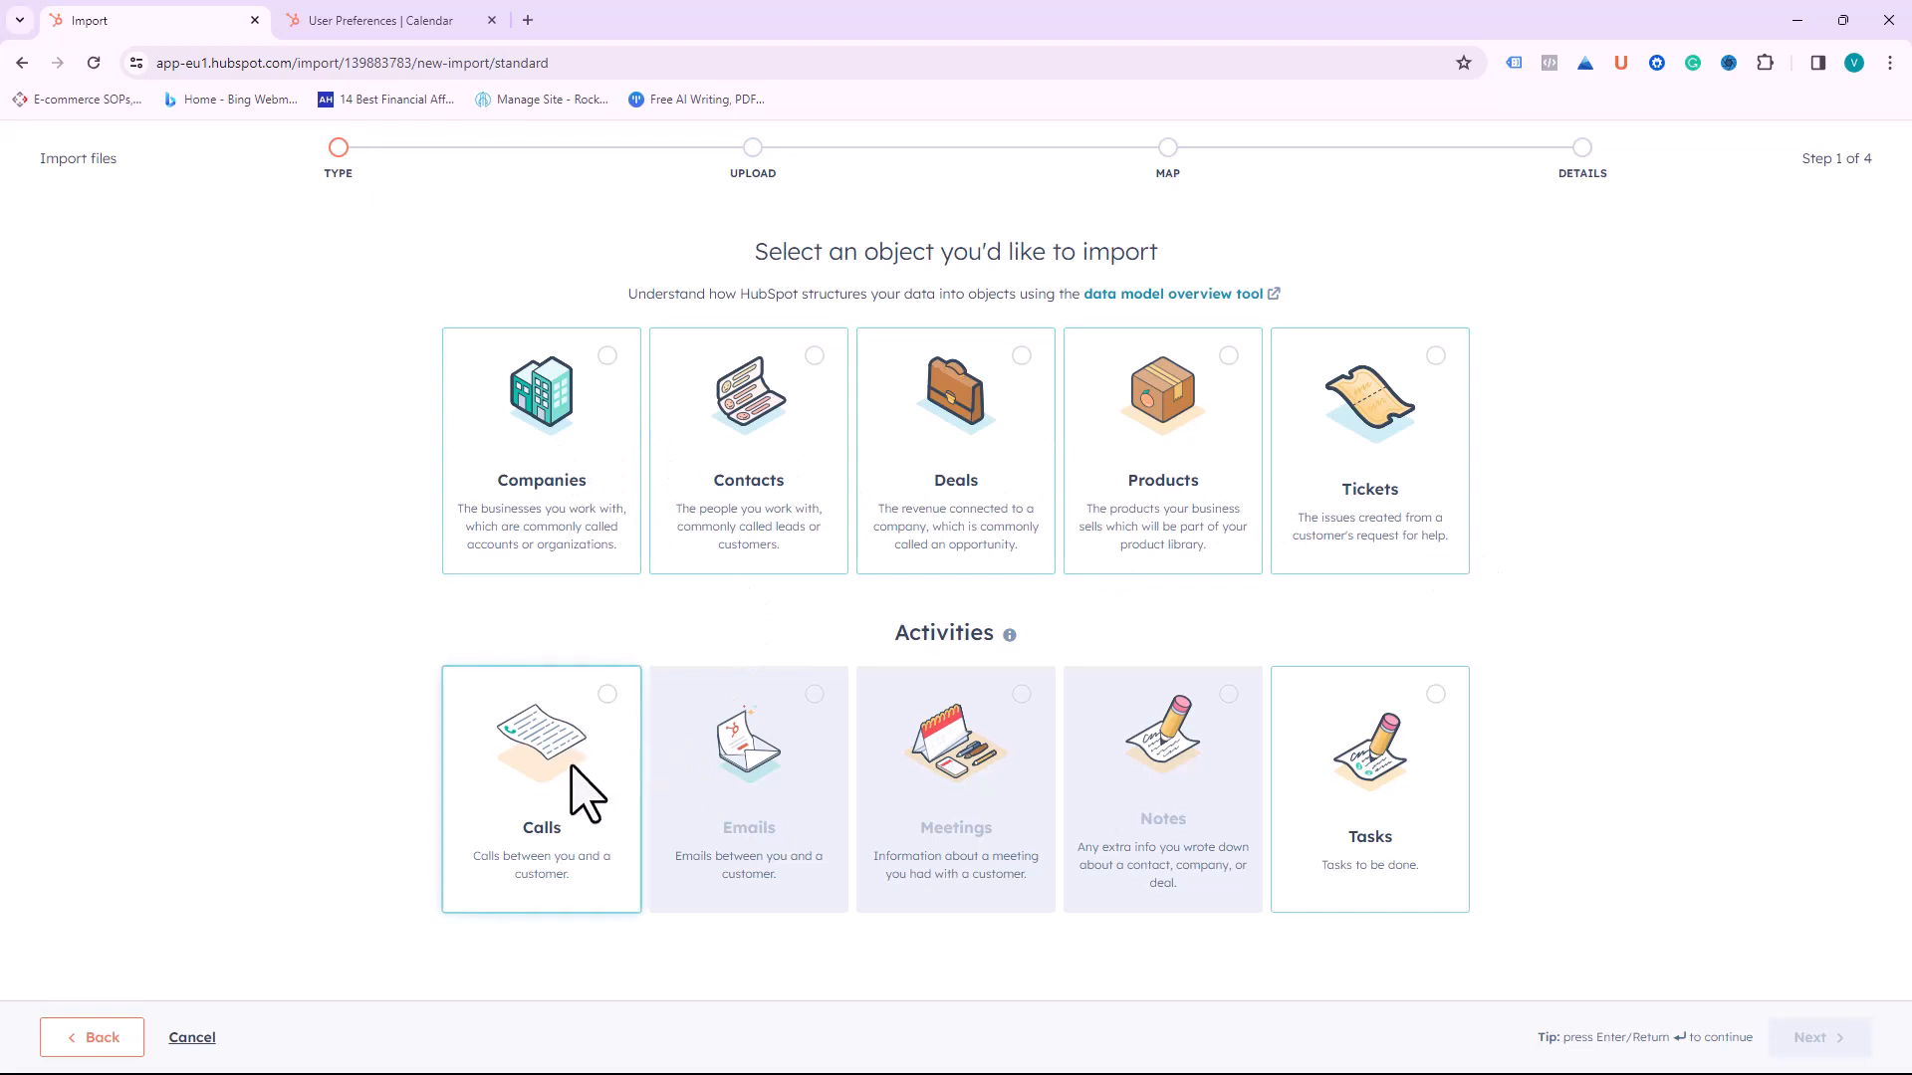
click(506, 383)
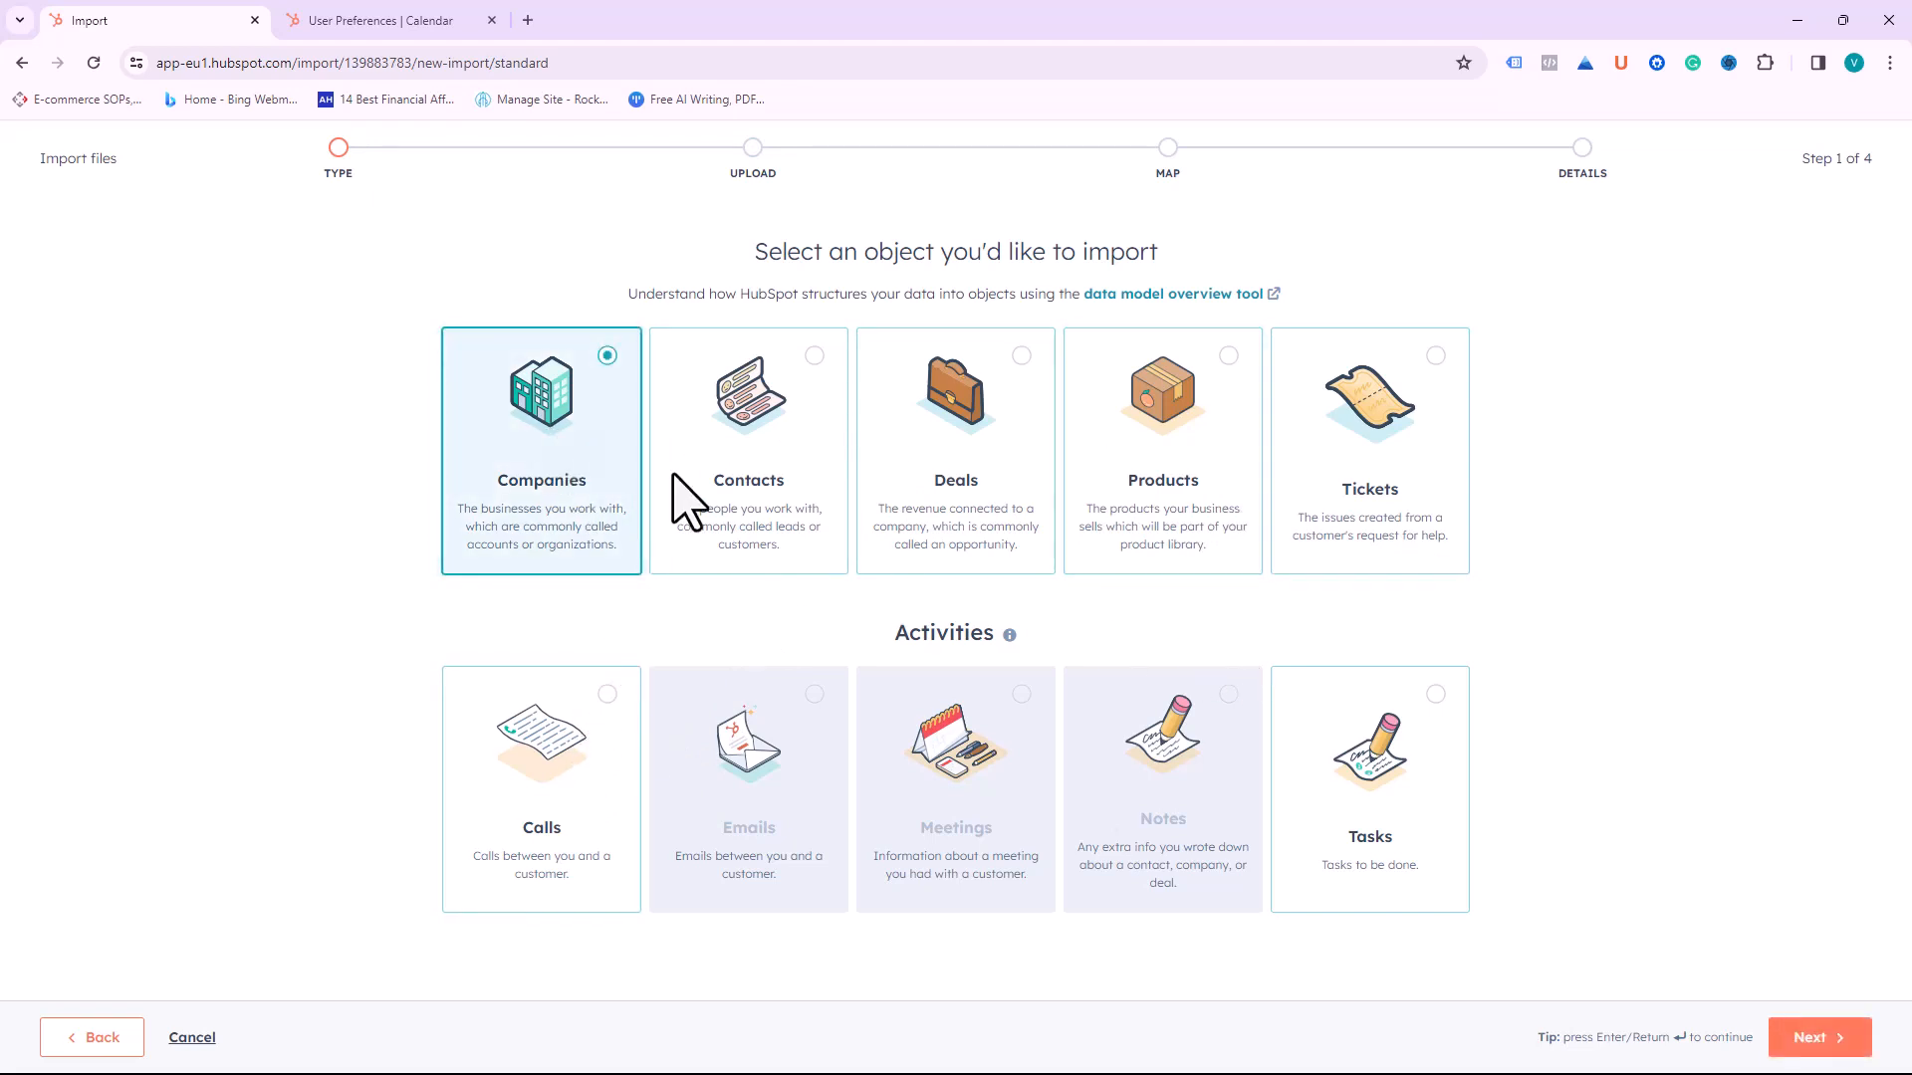
click(1812, 1040)
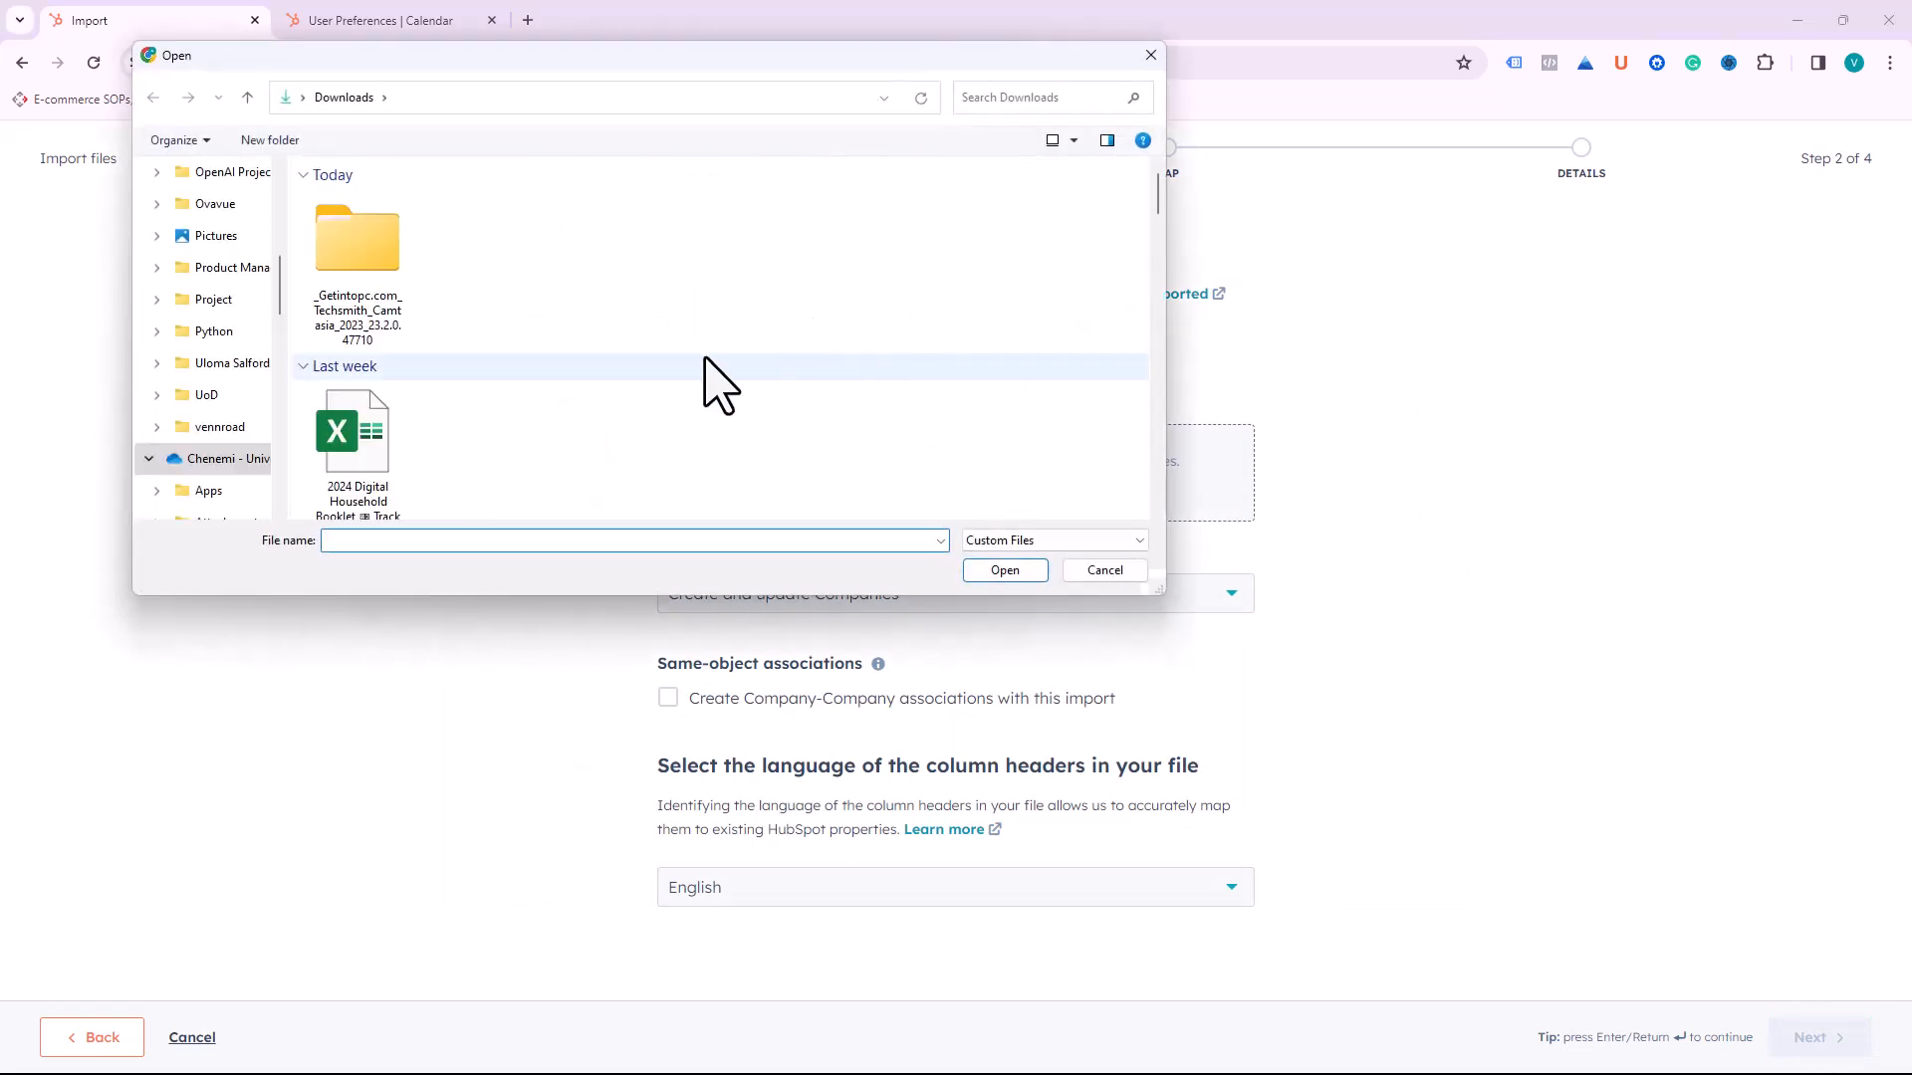
Step: Pick Supplier.csv from the Downloads folder and open it as the Companies file
scroll(542, 427, down, 5)
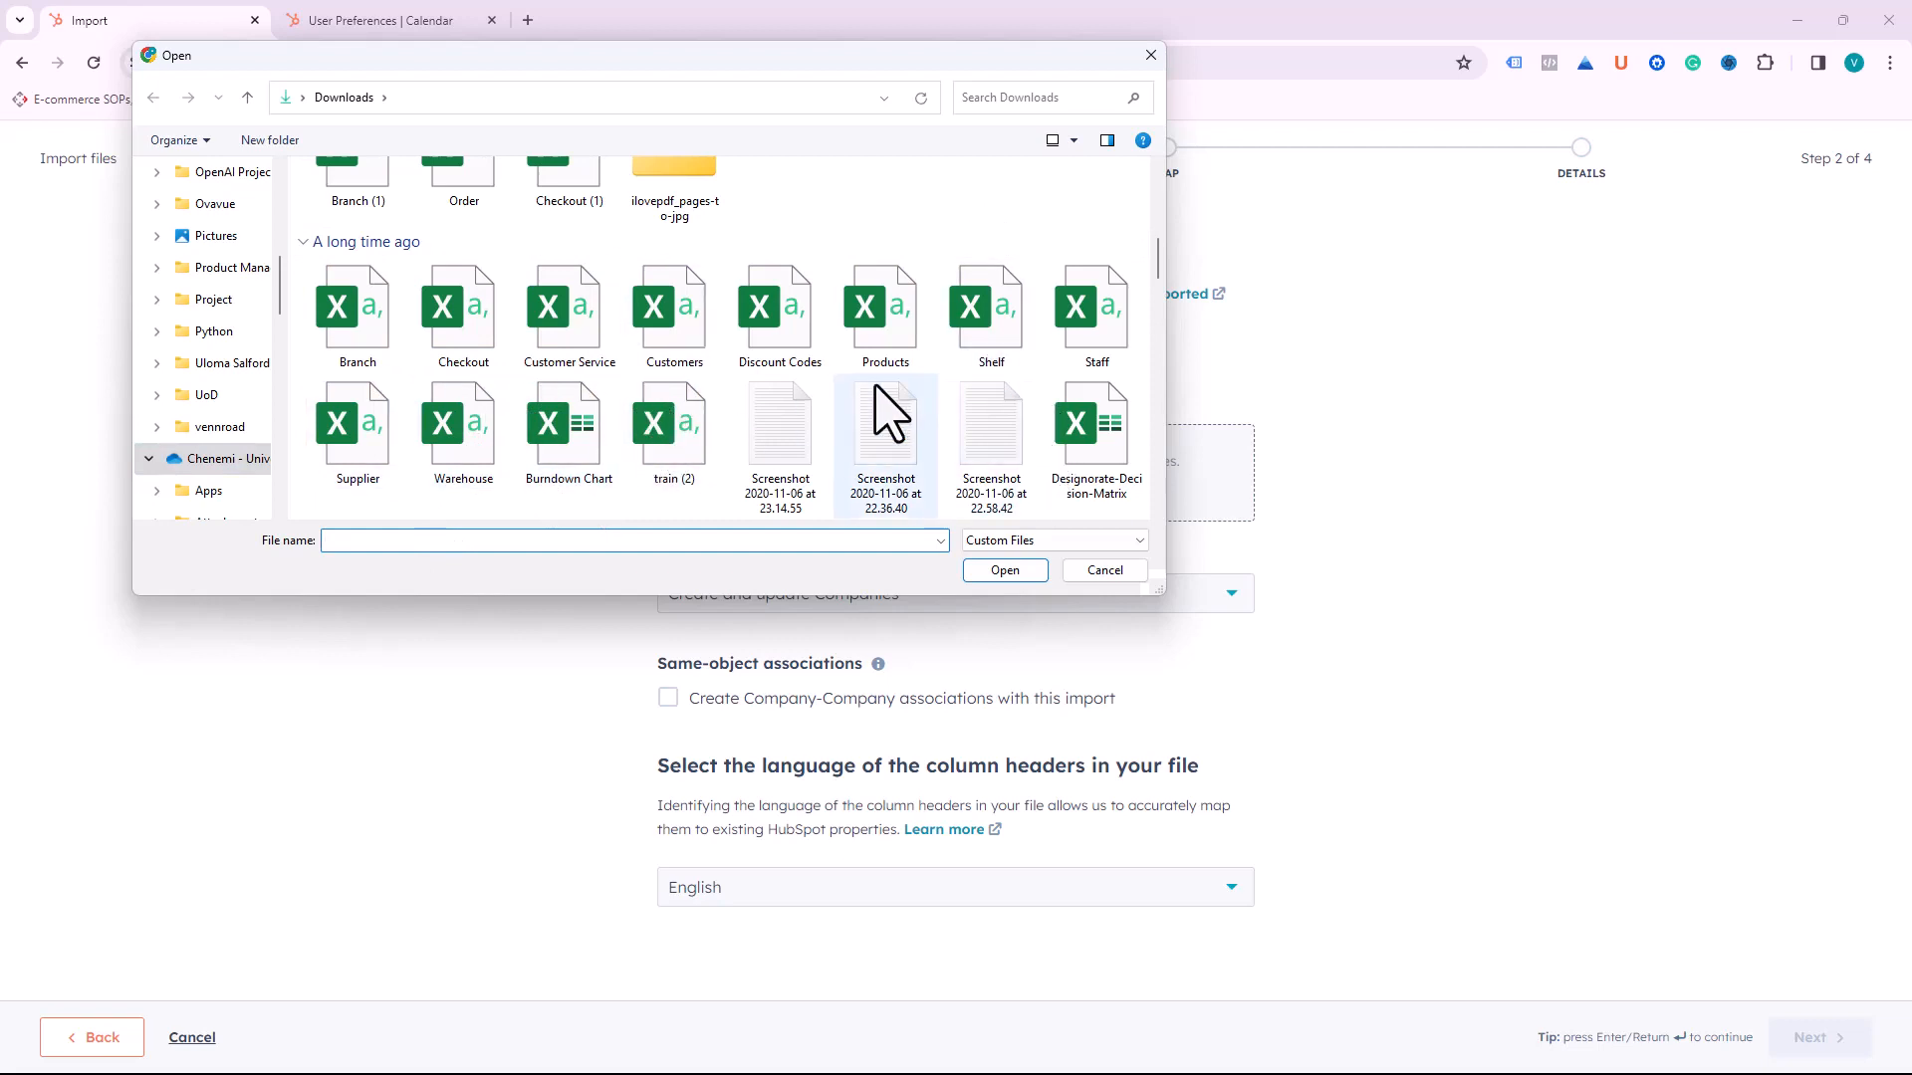
scroll(846, 399, up, 1)
scroll(676, 406, down, 1)
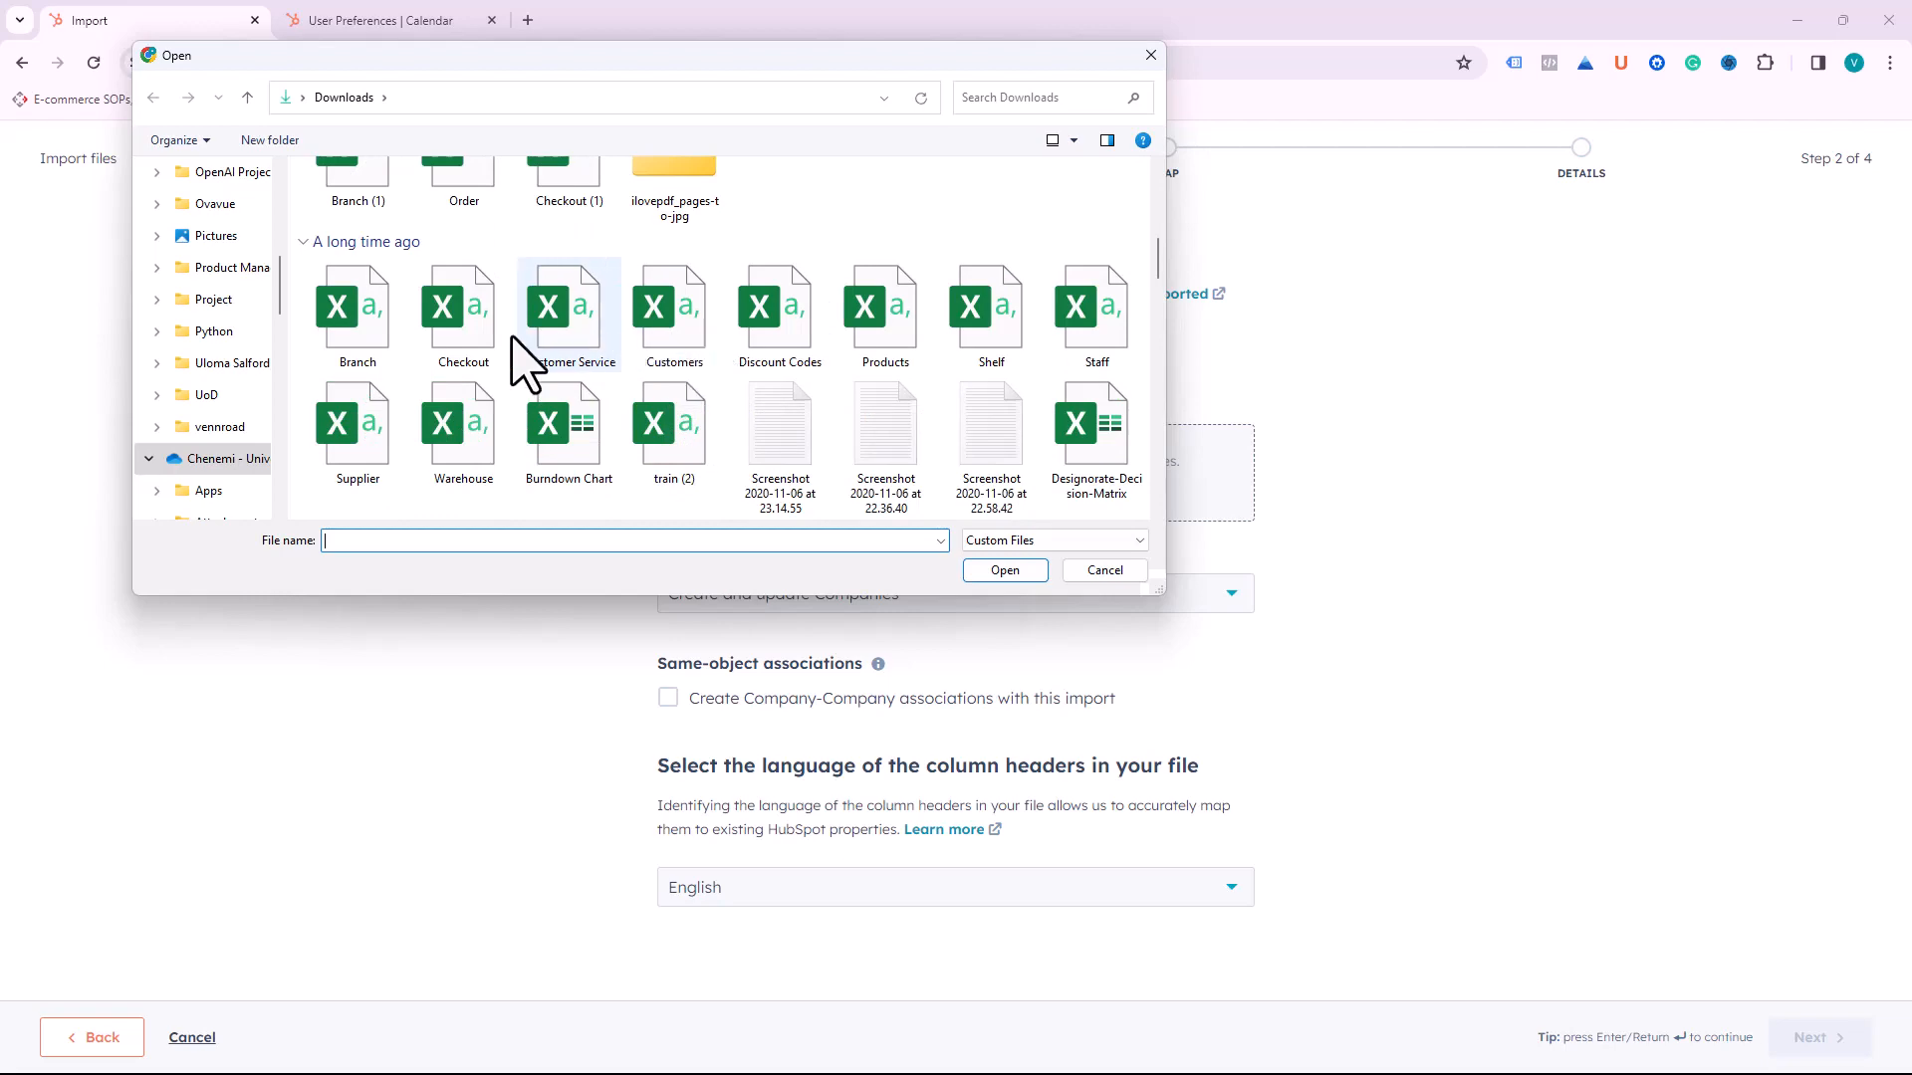
click(351, 436)
click(1013, 574)
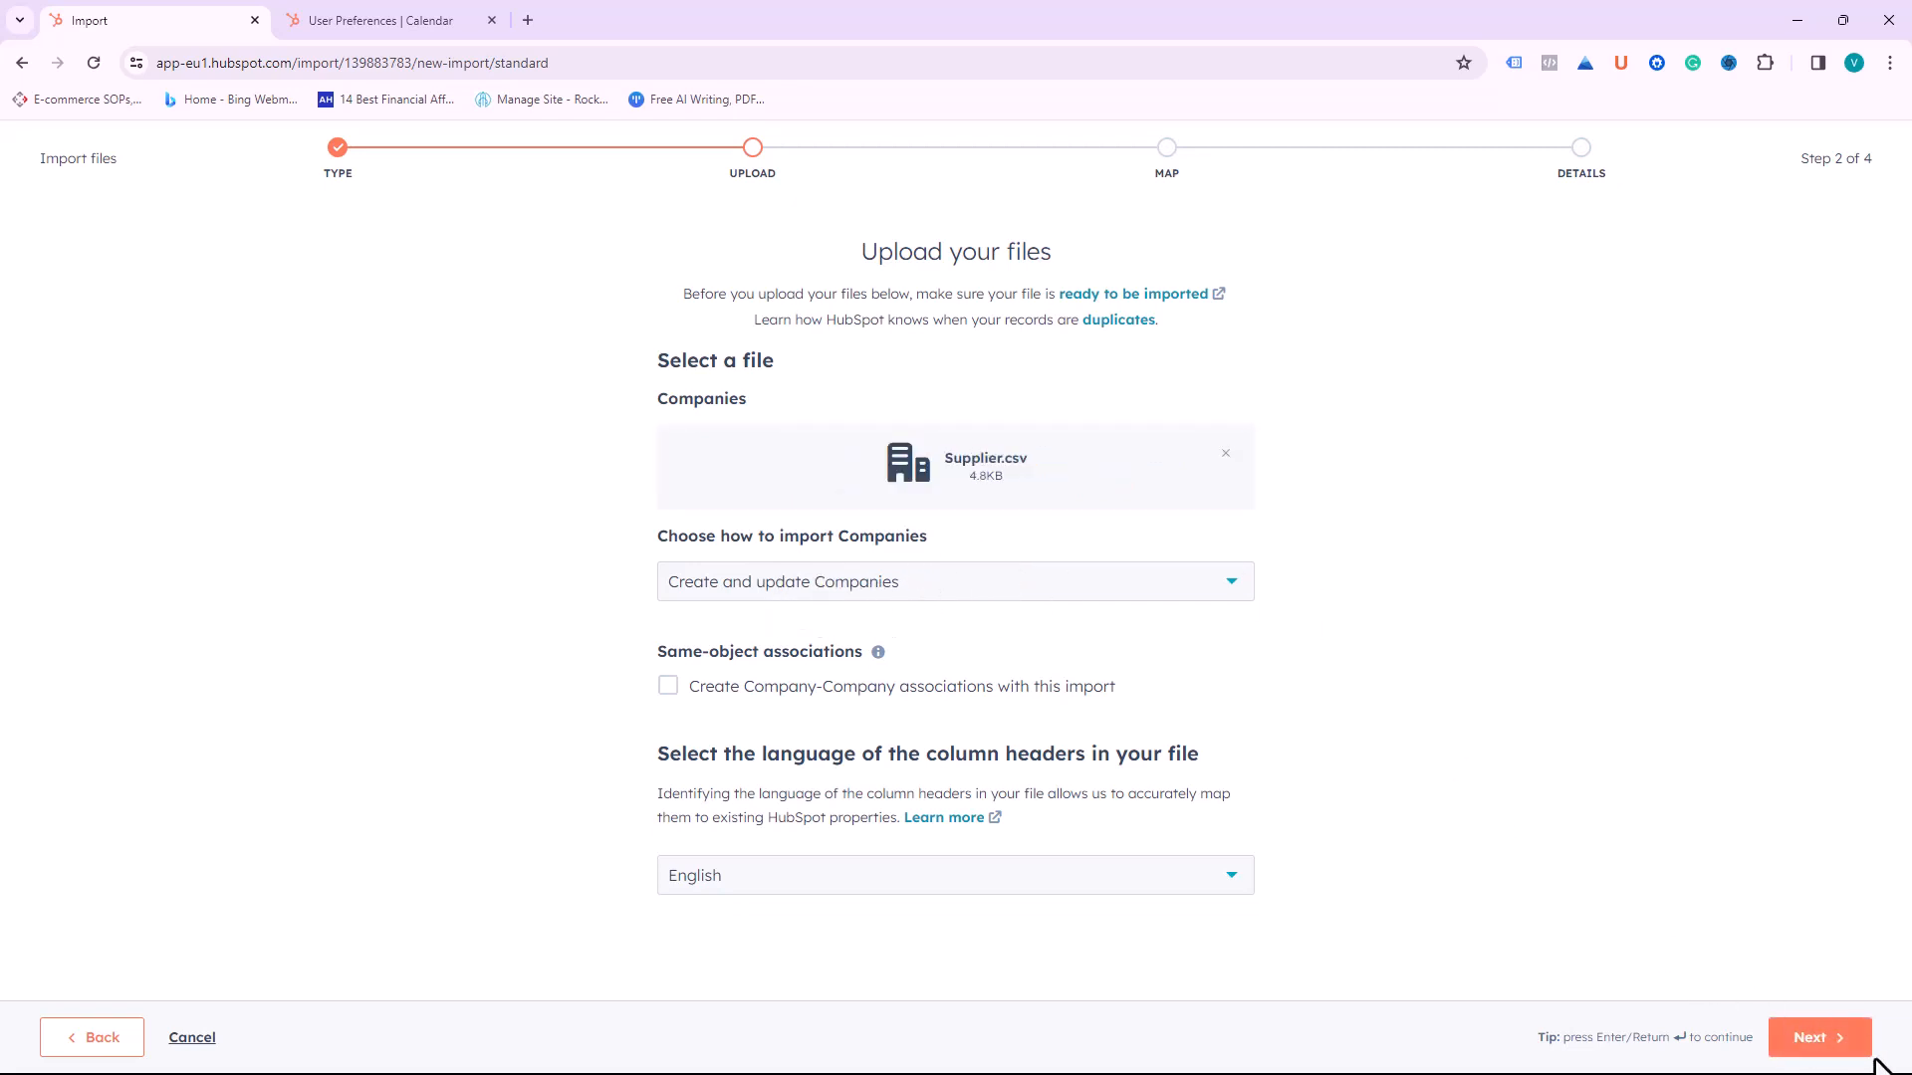
Step: Advance to column mapping and inspect the Import As options for the Supplier_id column without changes
click(1823, 1031)
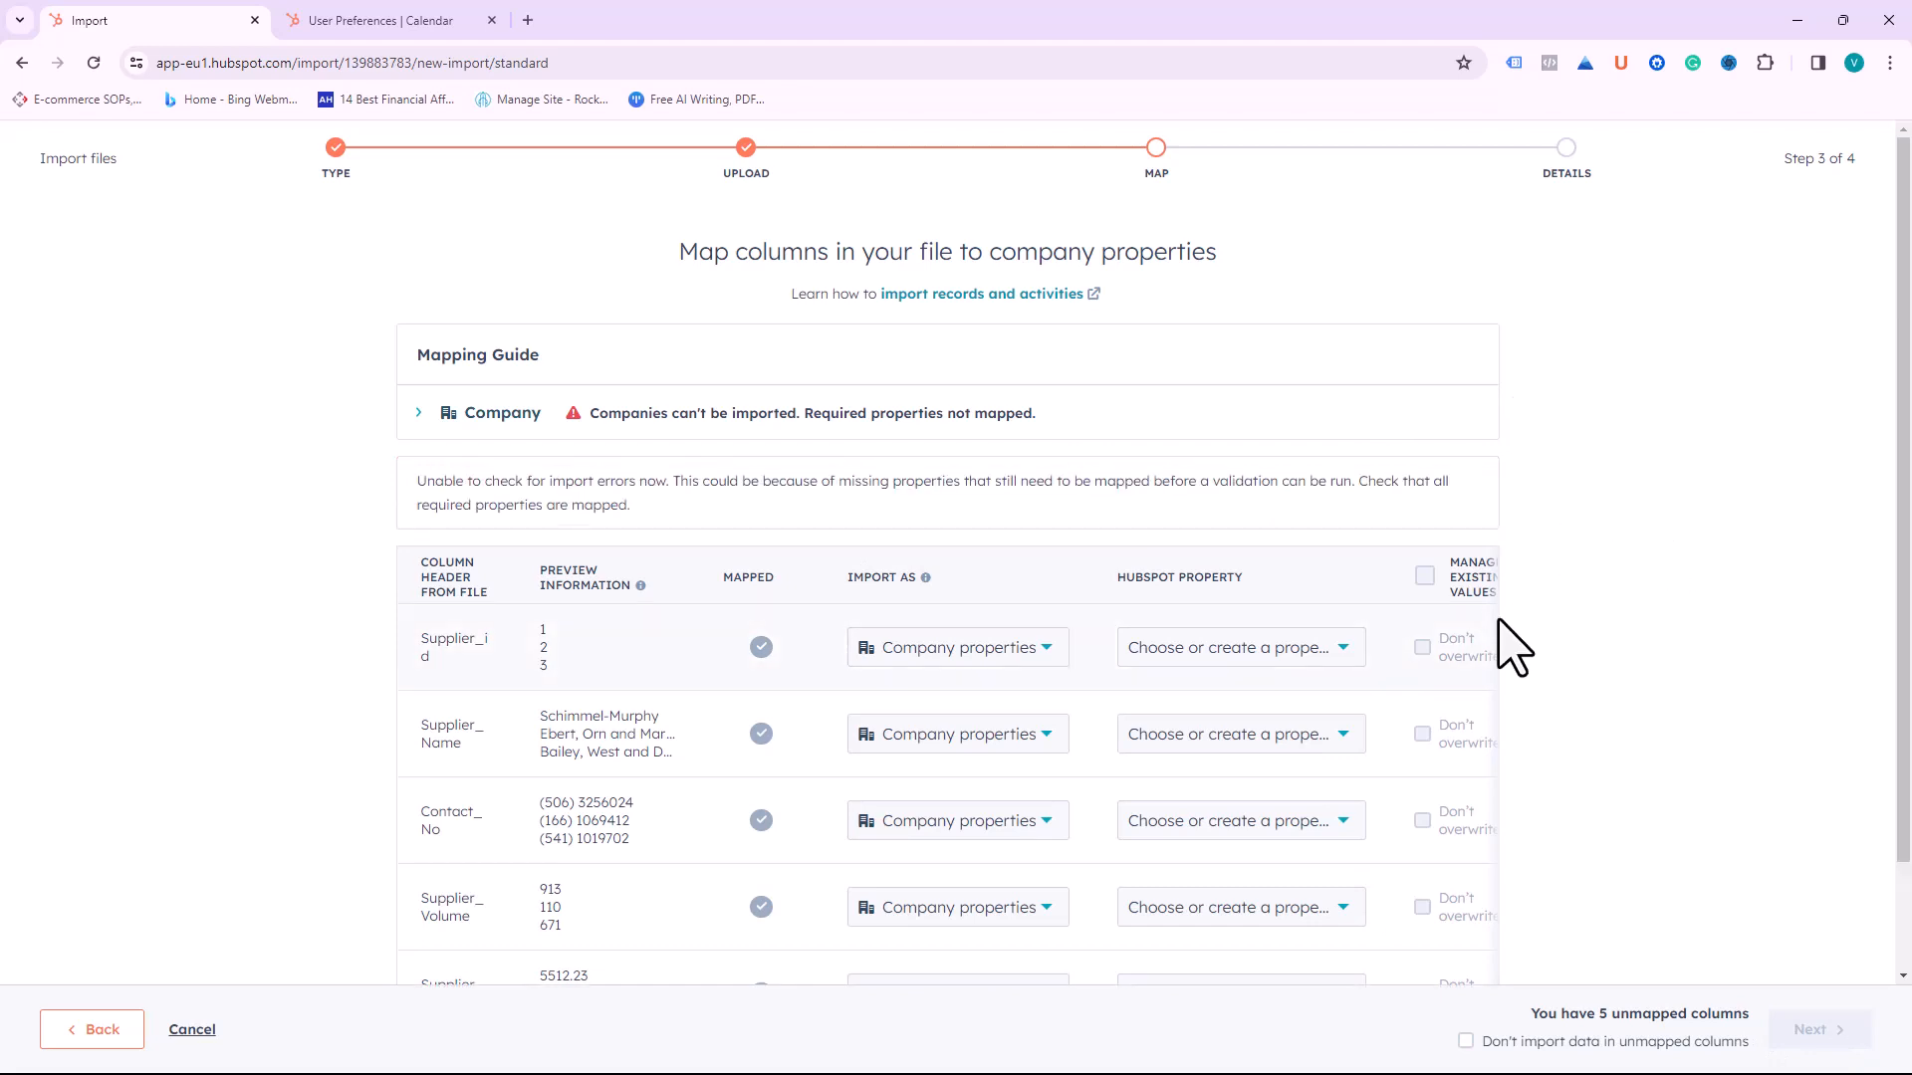
scroll(1304, 667, down, 2)
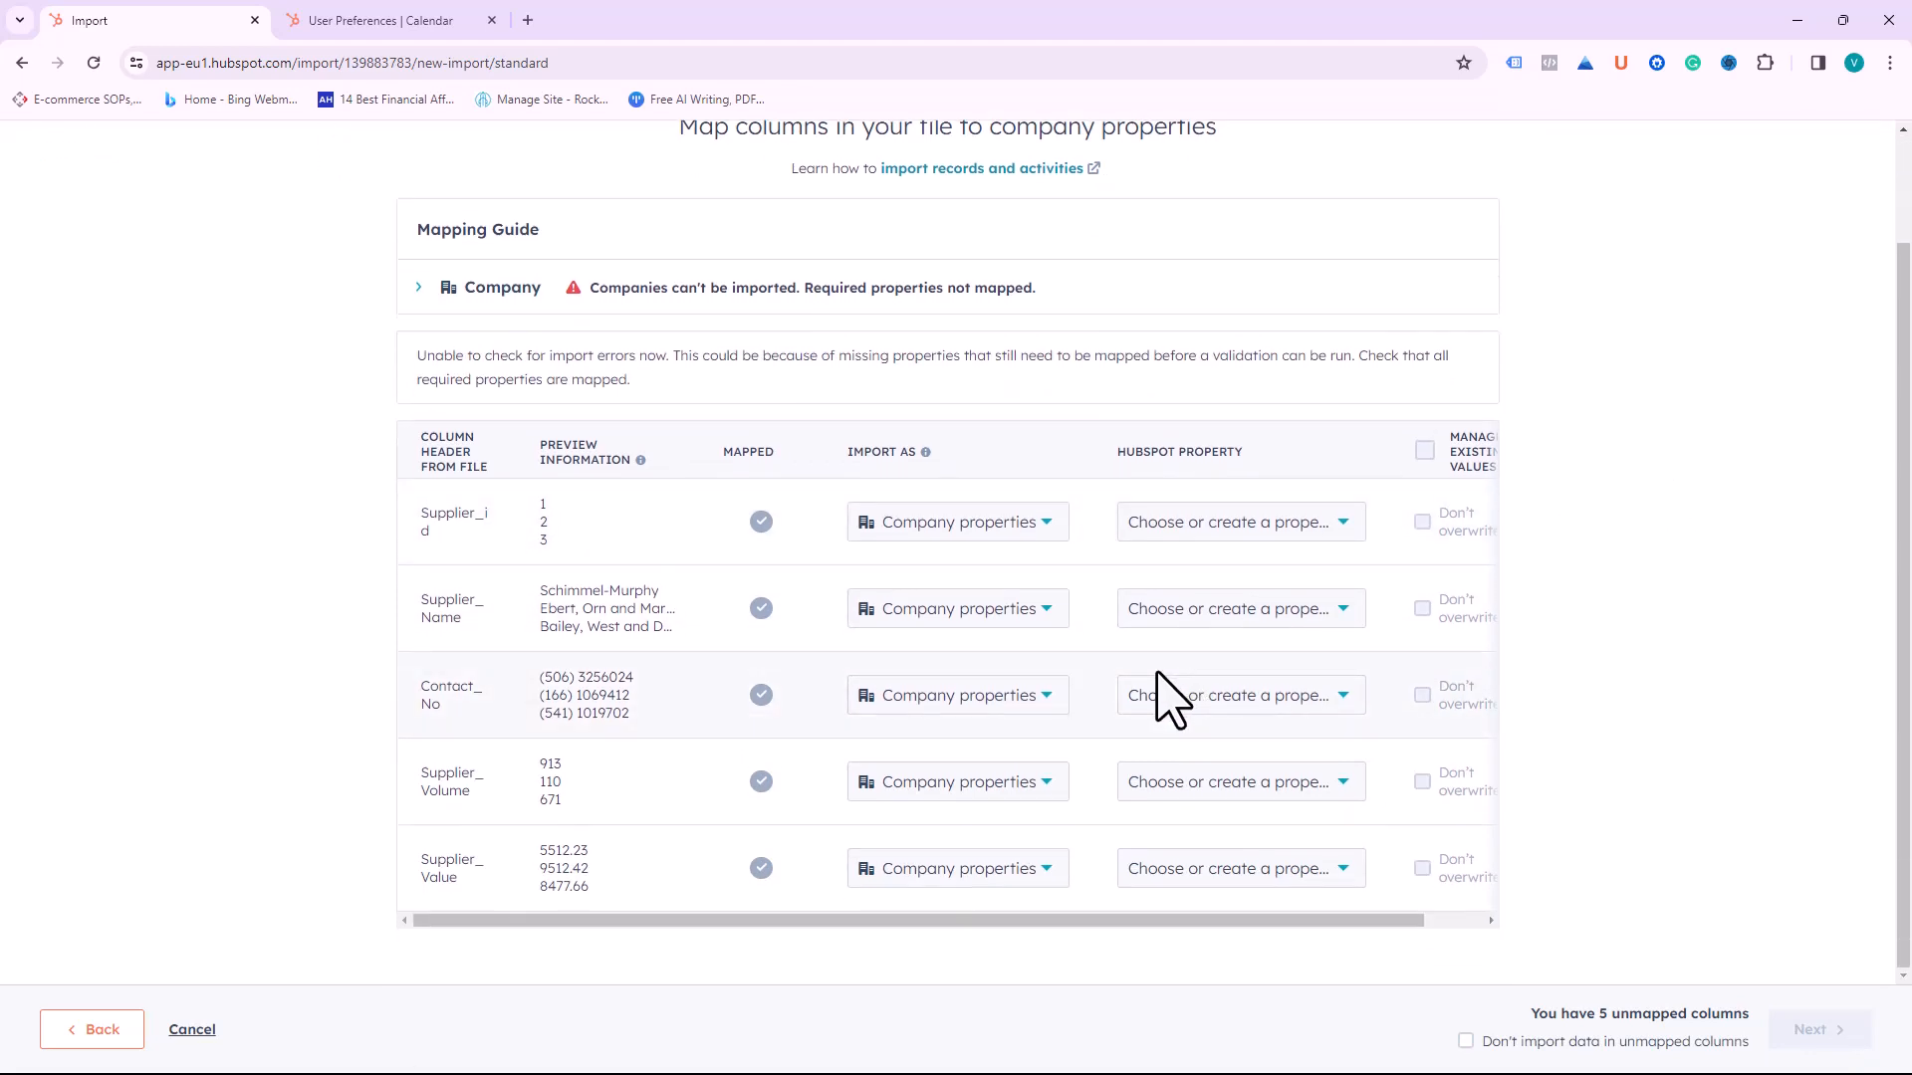
scroll(971, 700, up, 1)
scroll(990, 674, down, 1)
click(1002, 547)
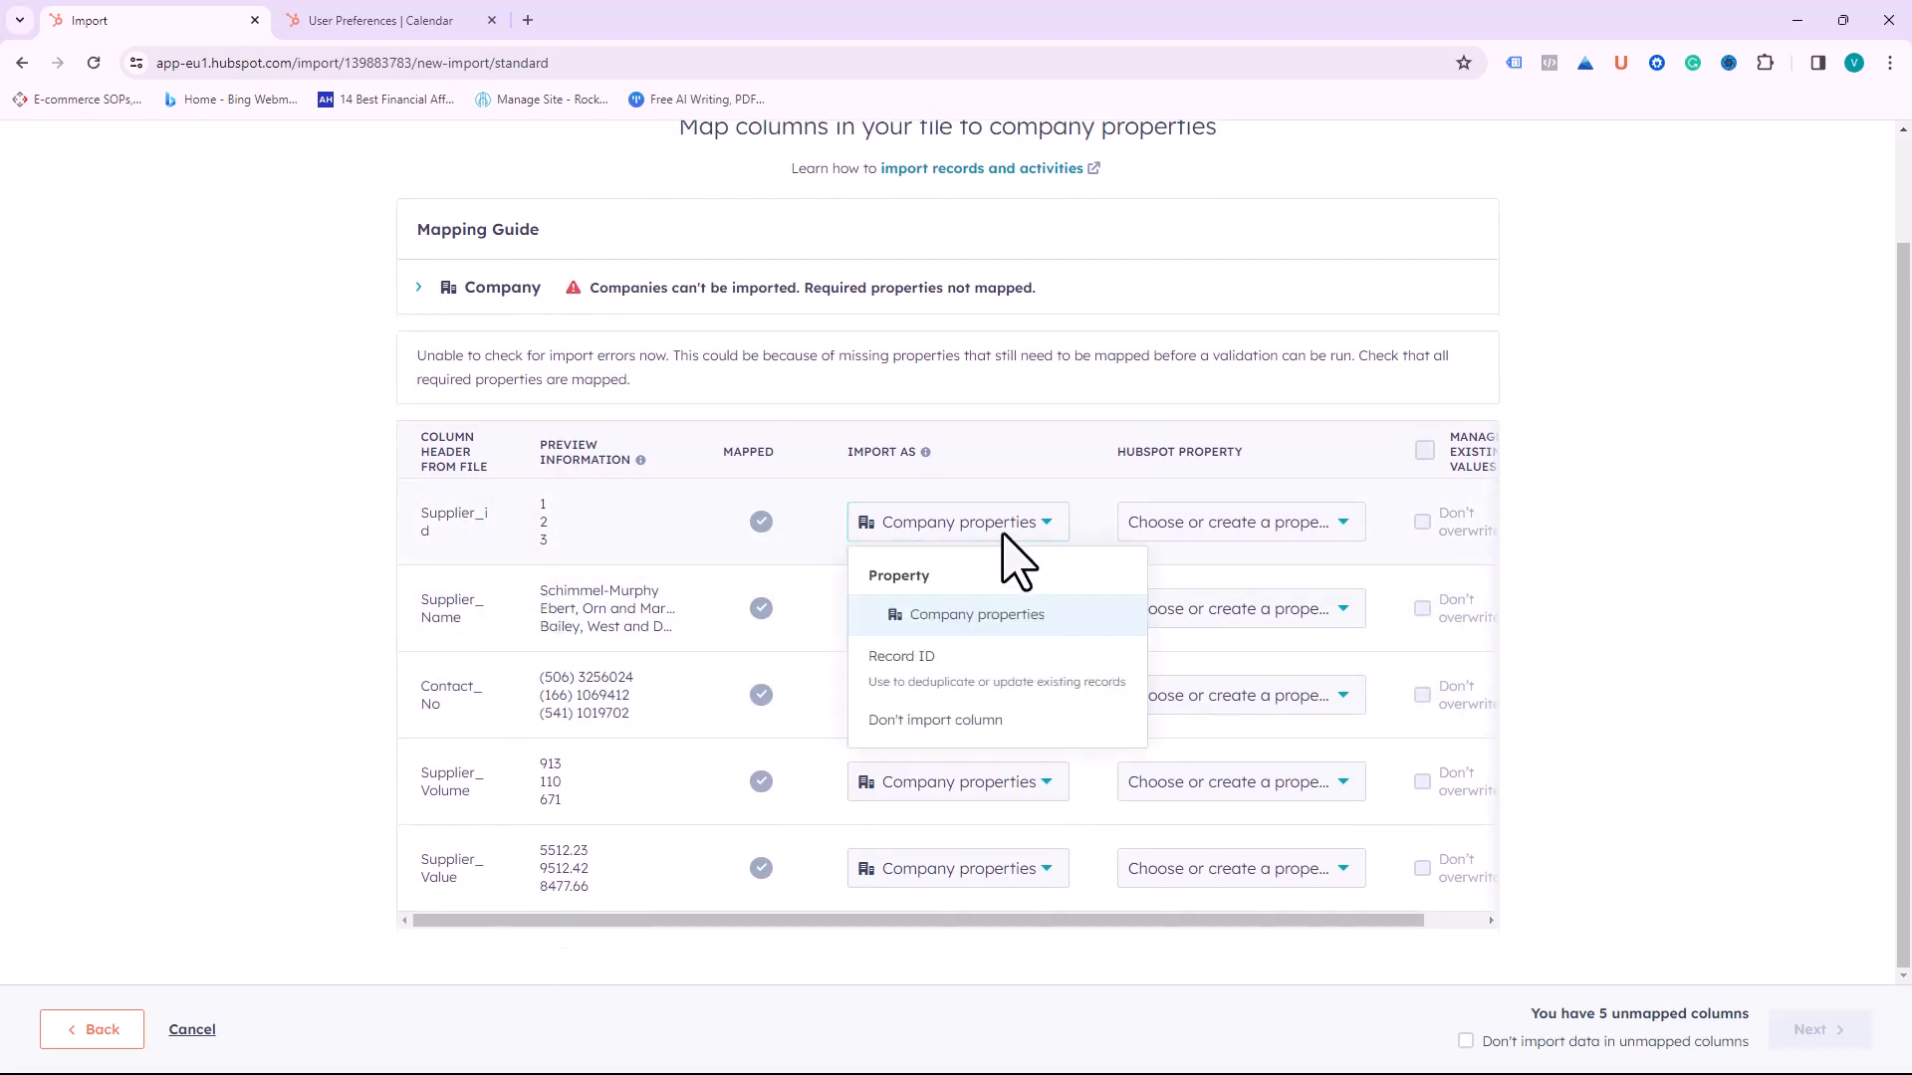
click(1001, 537)
scroll(995, 428, up, 2)
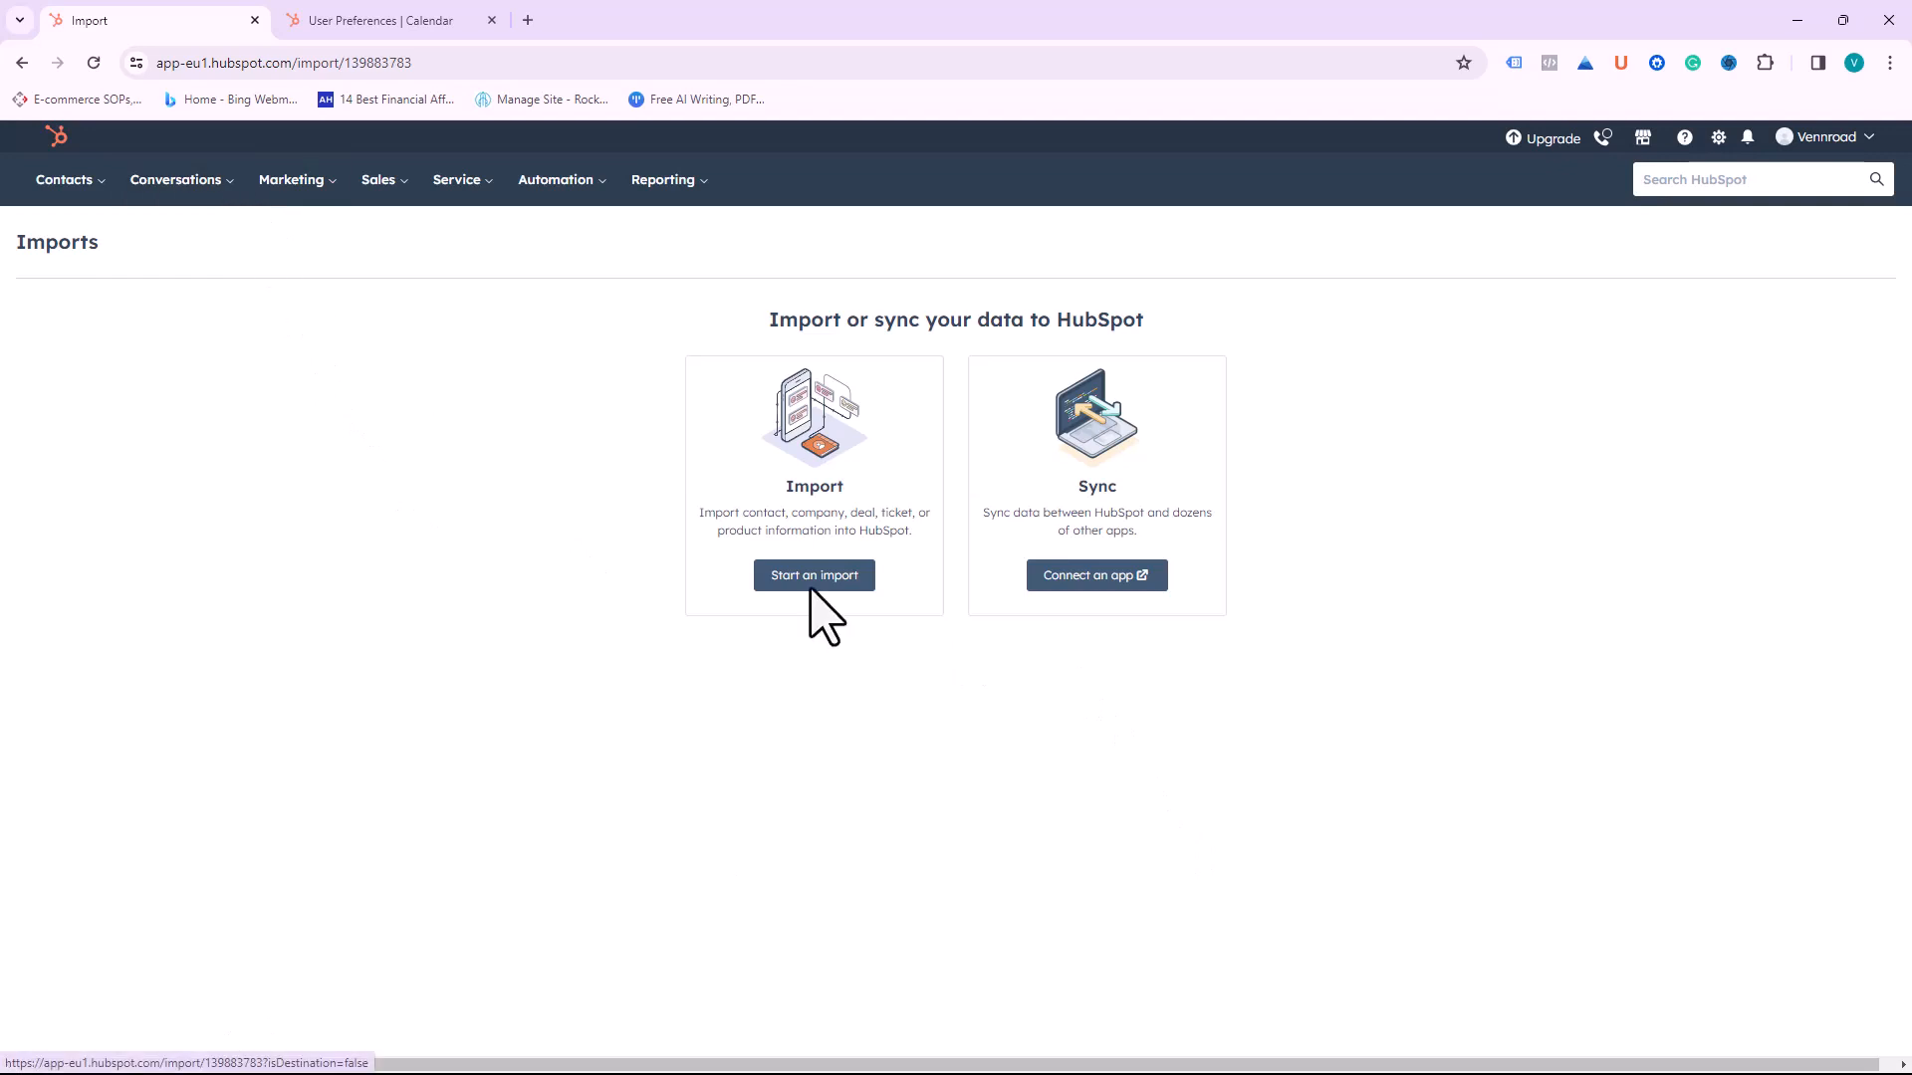
Step: Open the App Marketplace to connect an app and scroll down through the listed integrations
click(1110, 580)
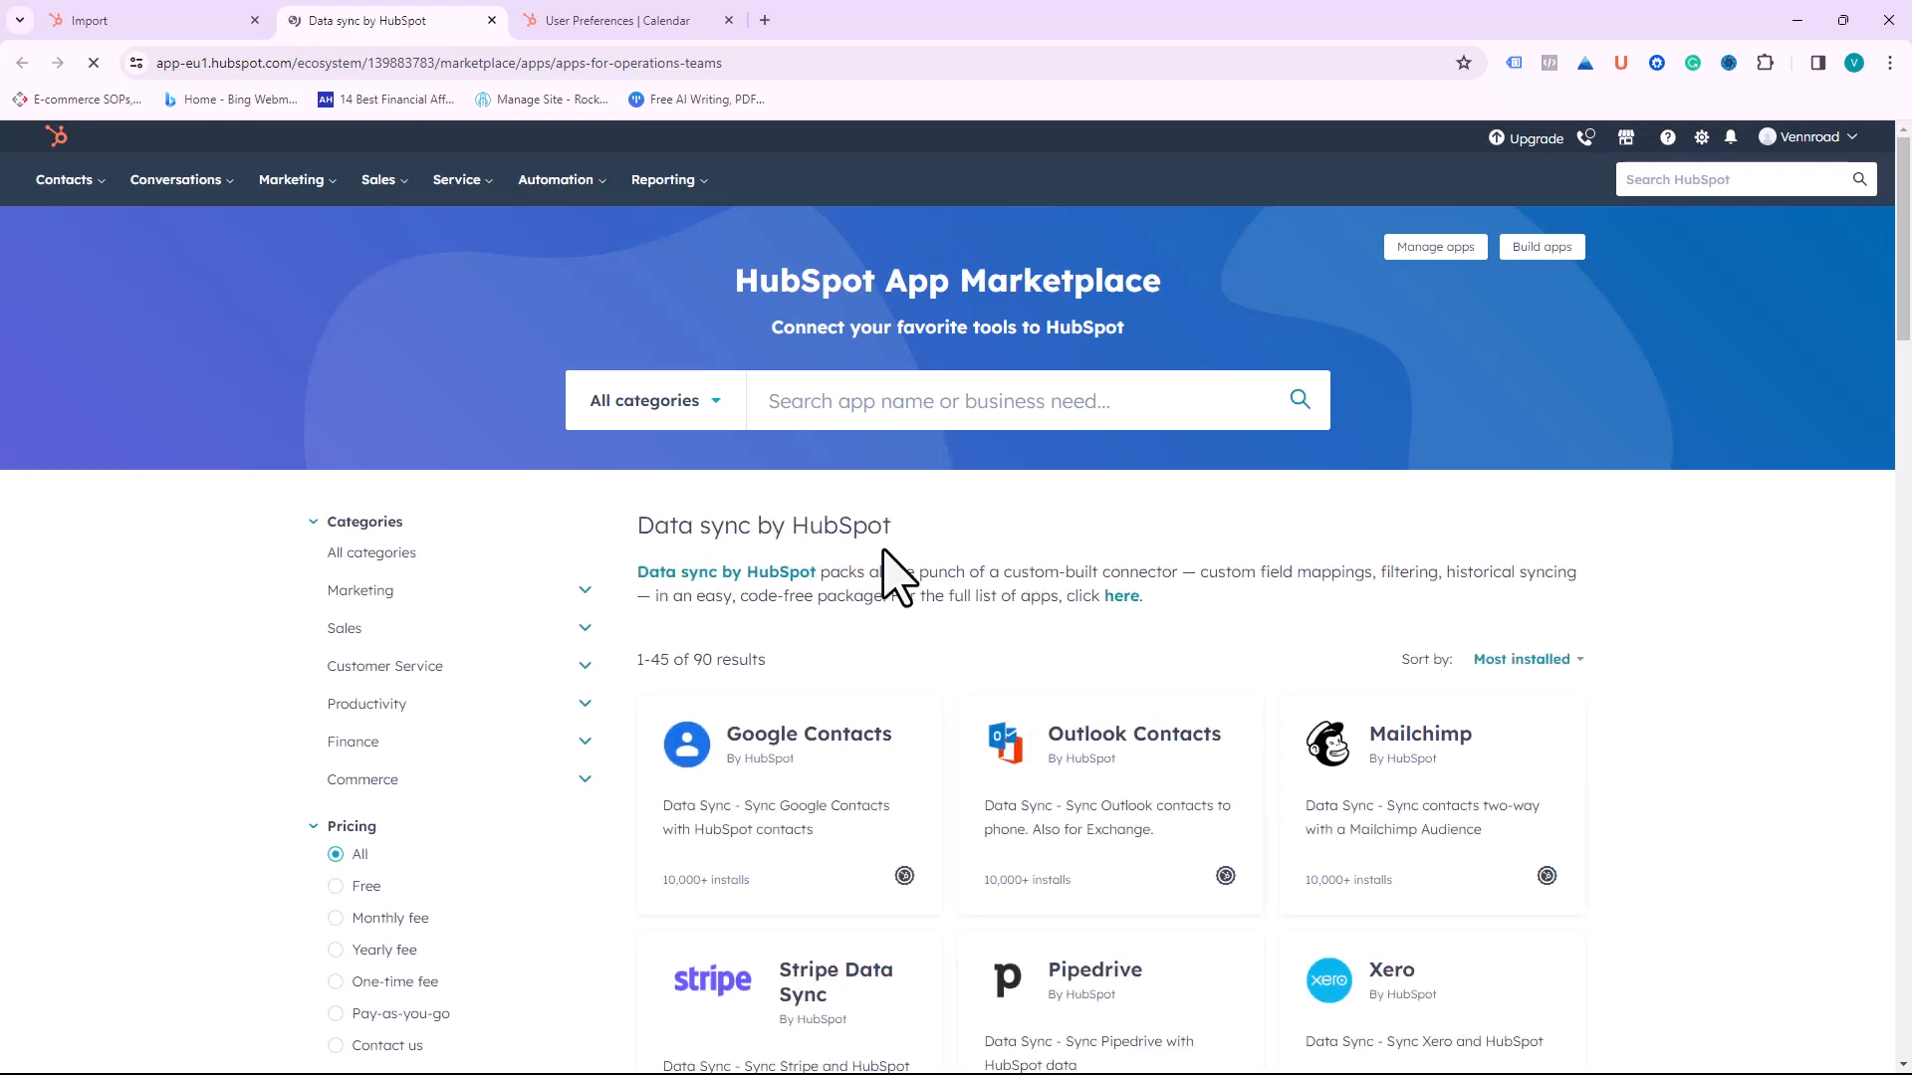
scroll(926, 826, down, 1)
scroll(925, 826, down, 1)
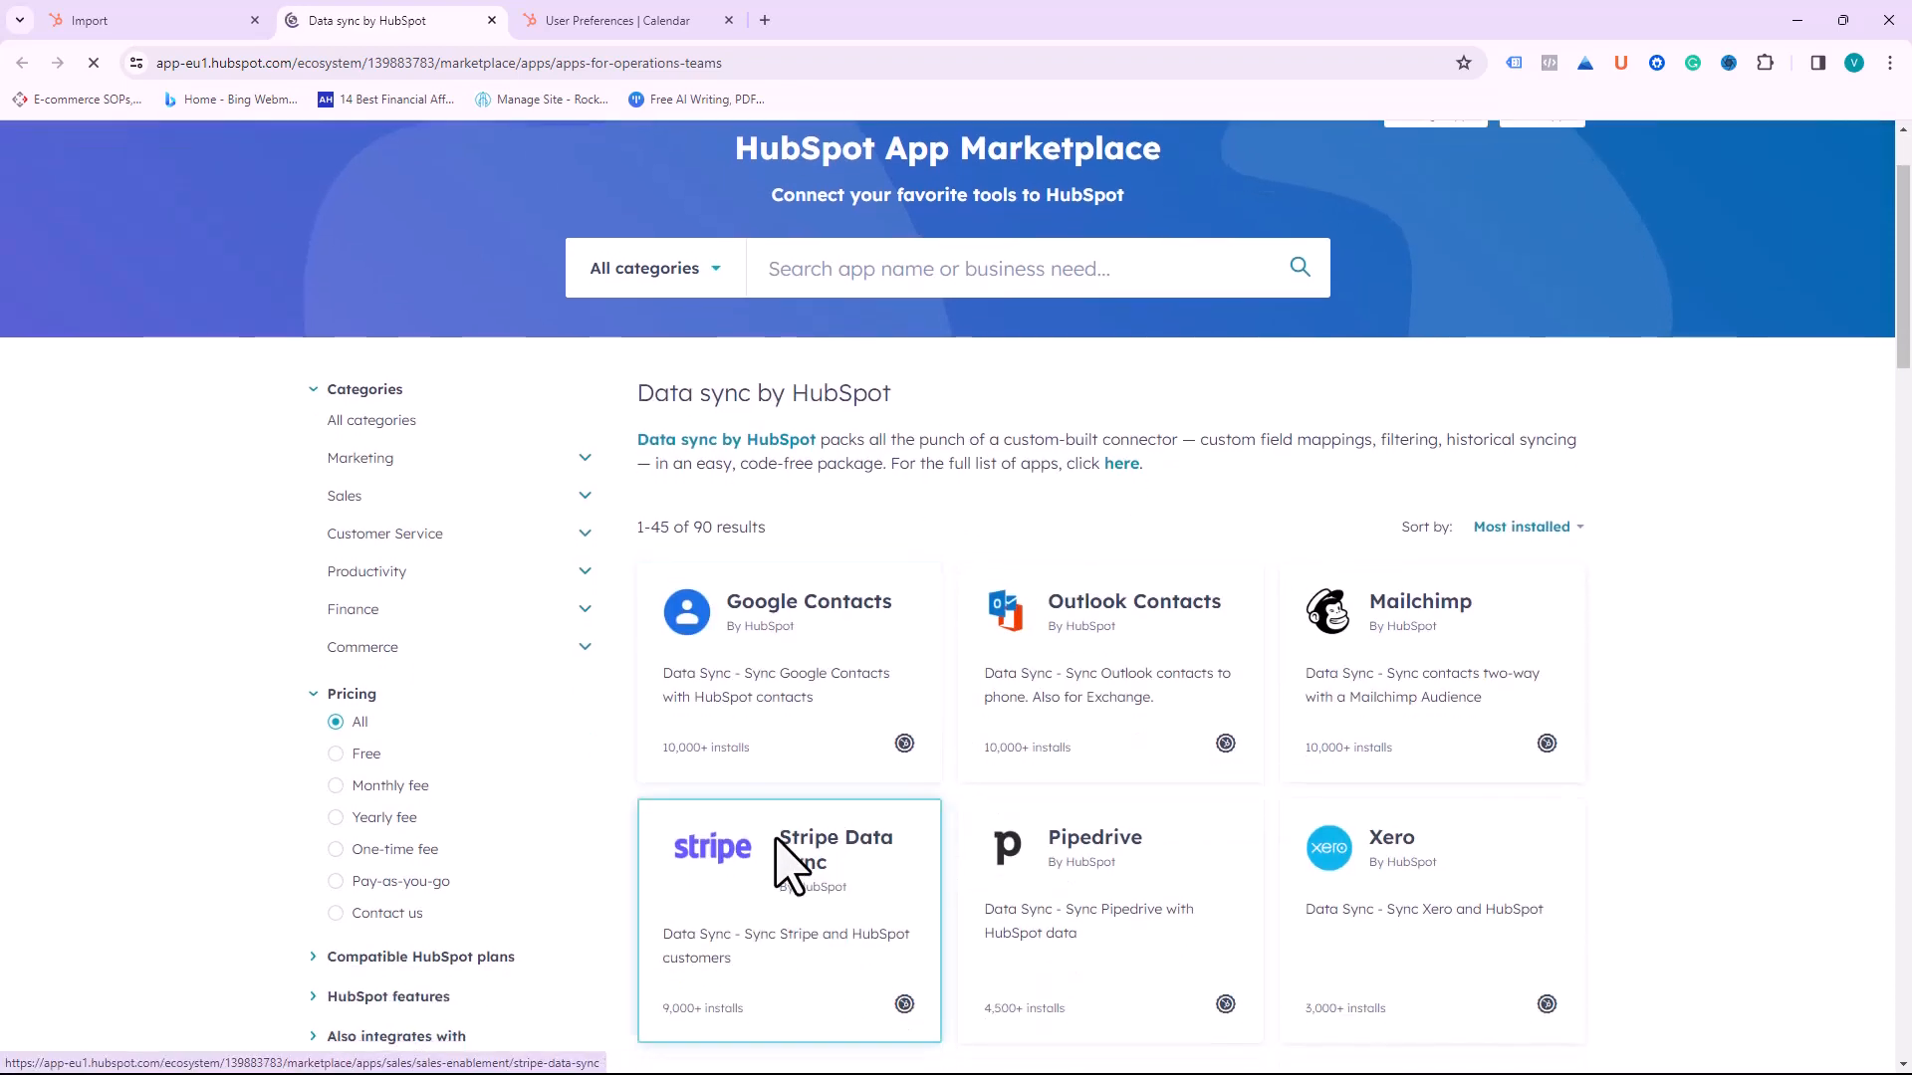
scroll(776, 776, down, 2)
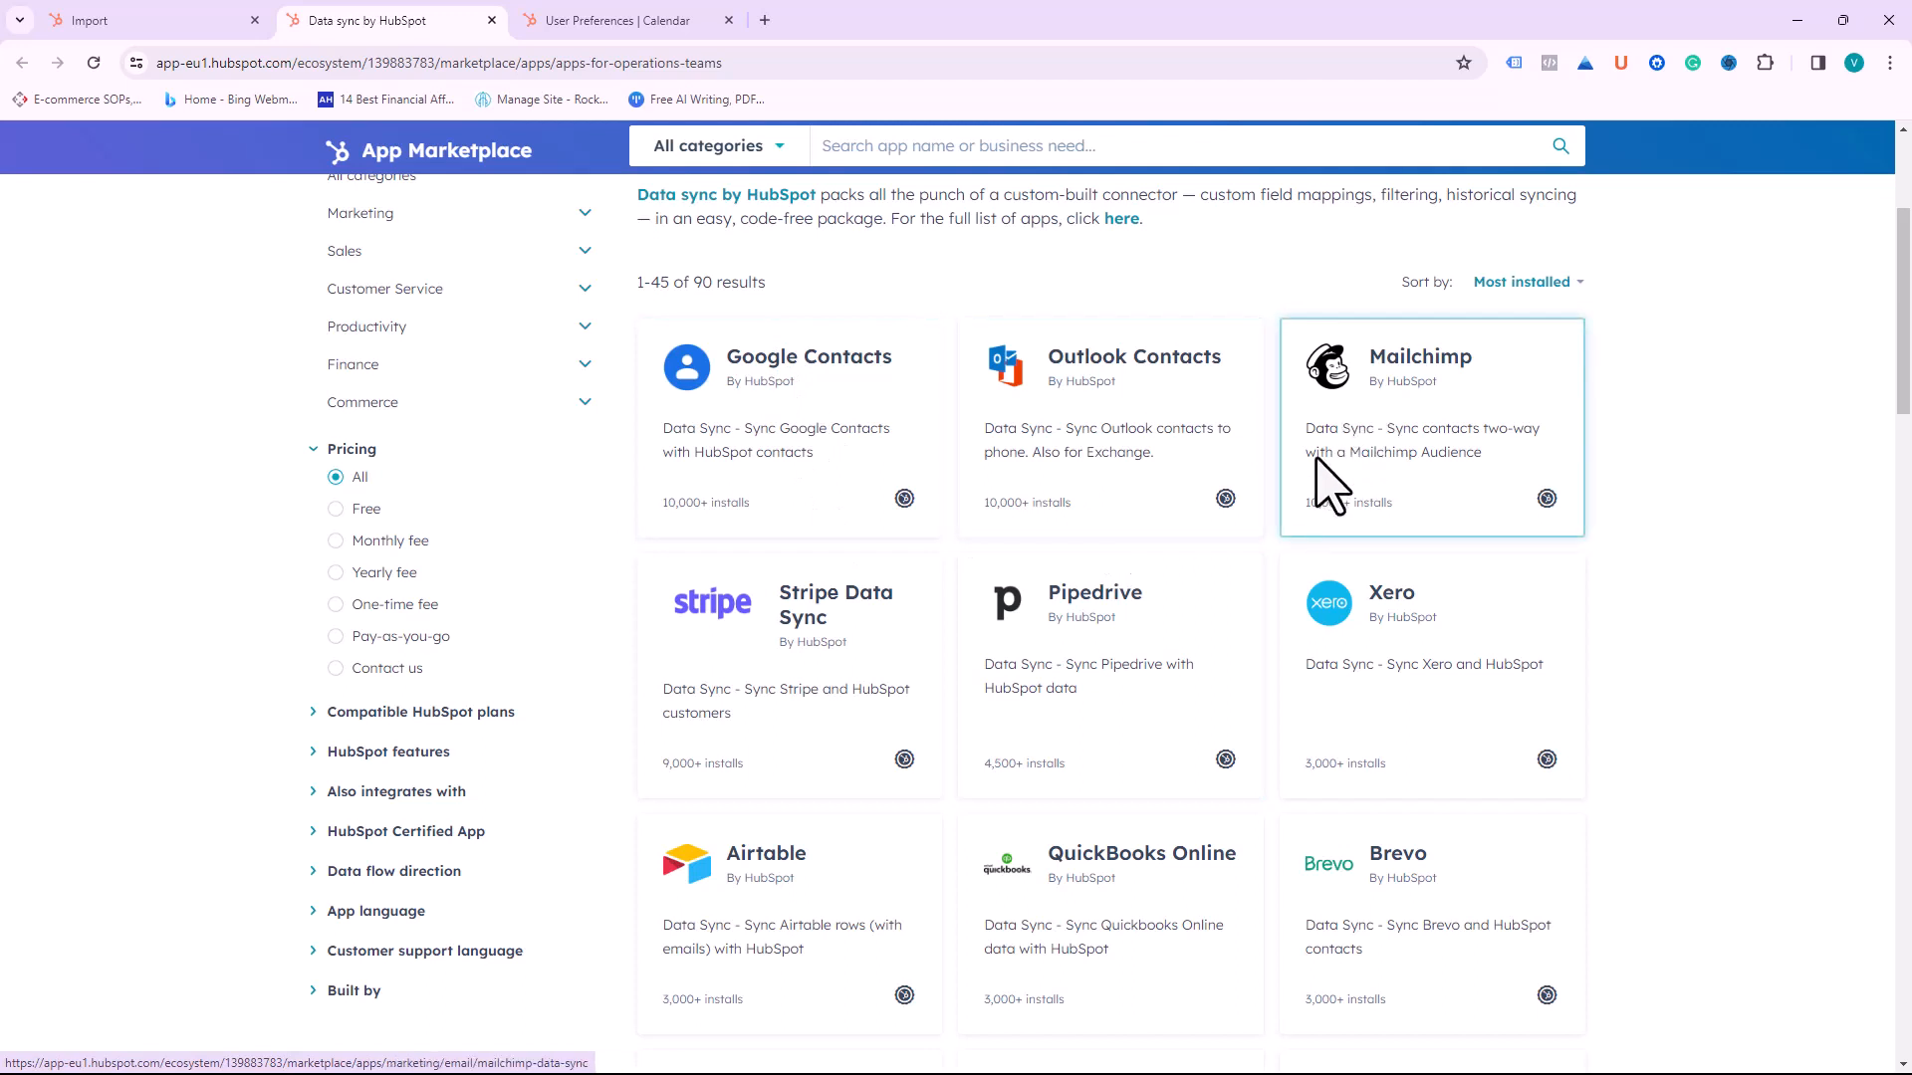
scroll(1527, 755, down, 1)
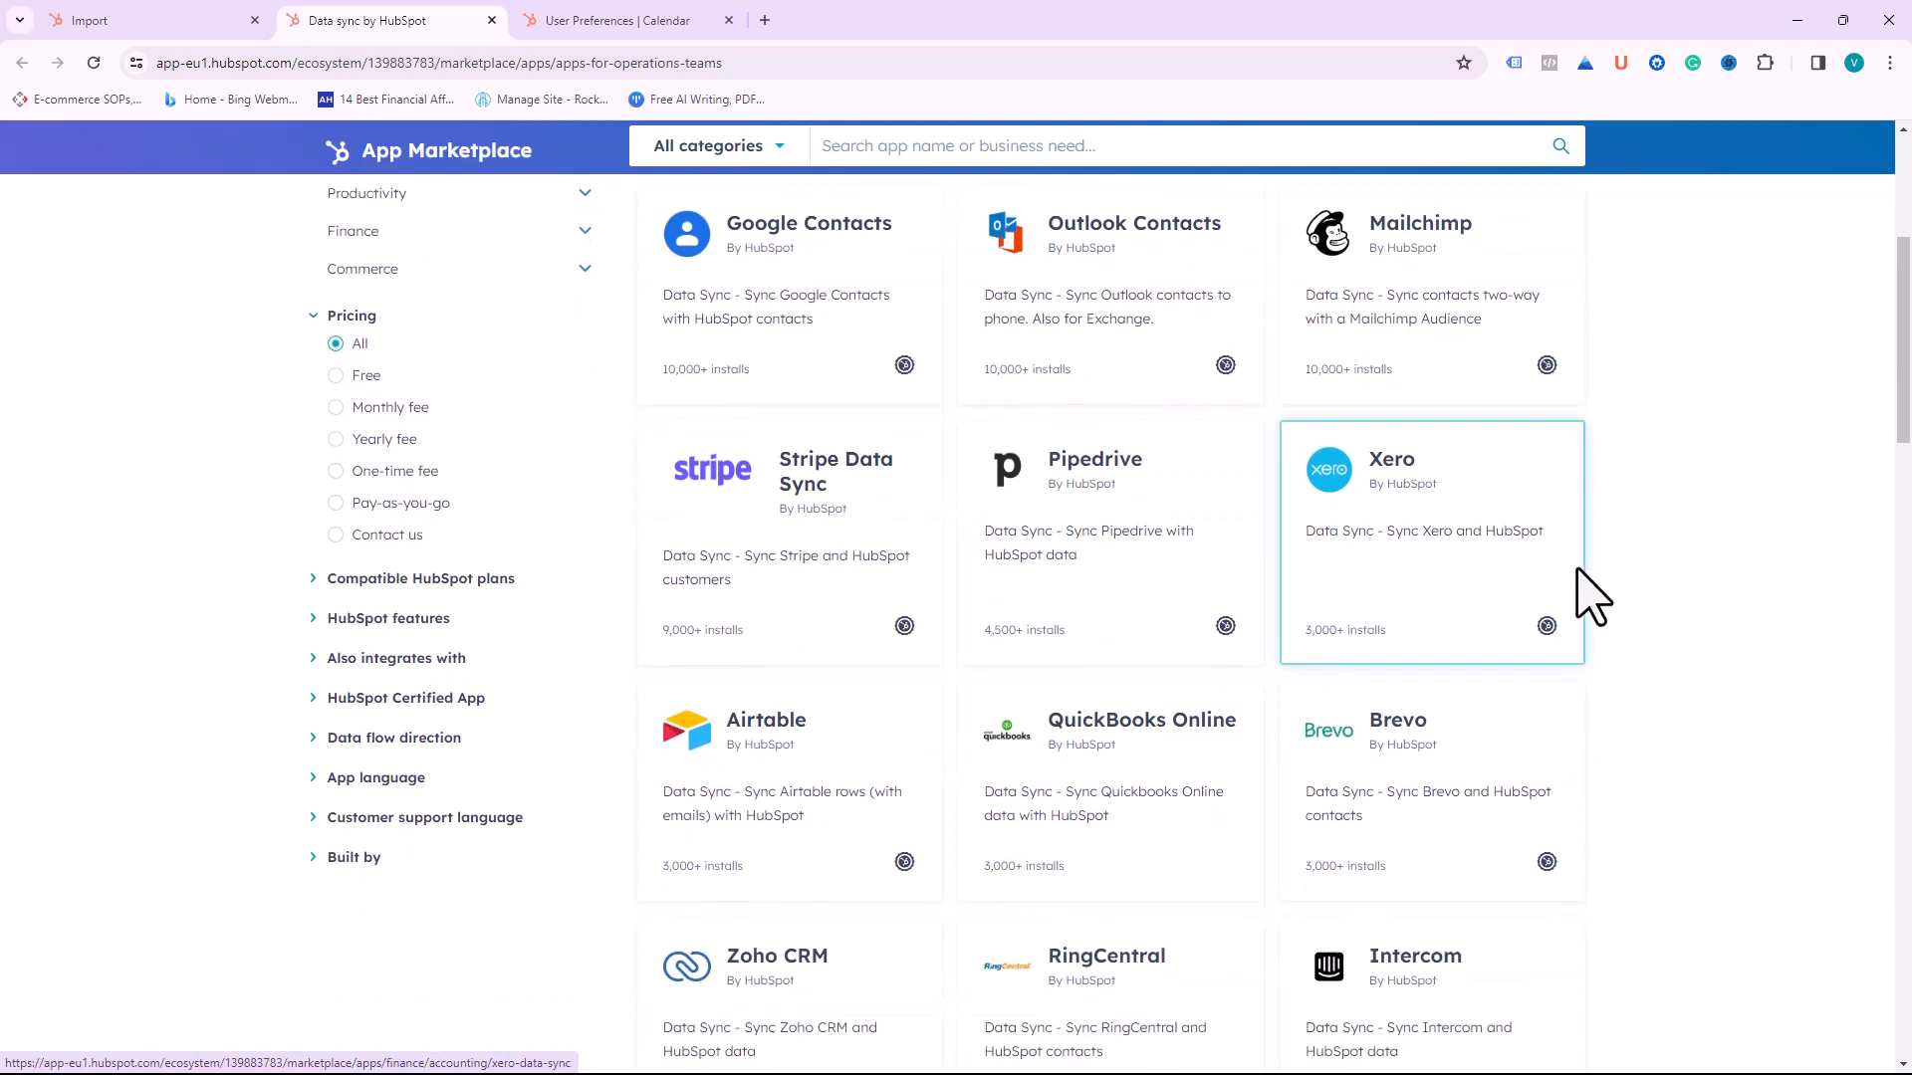
scroll(1591, 596, down, 4)
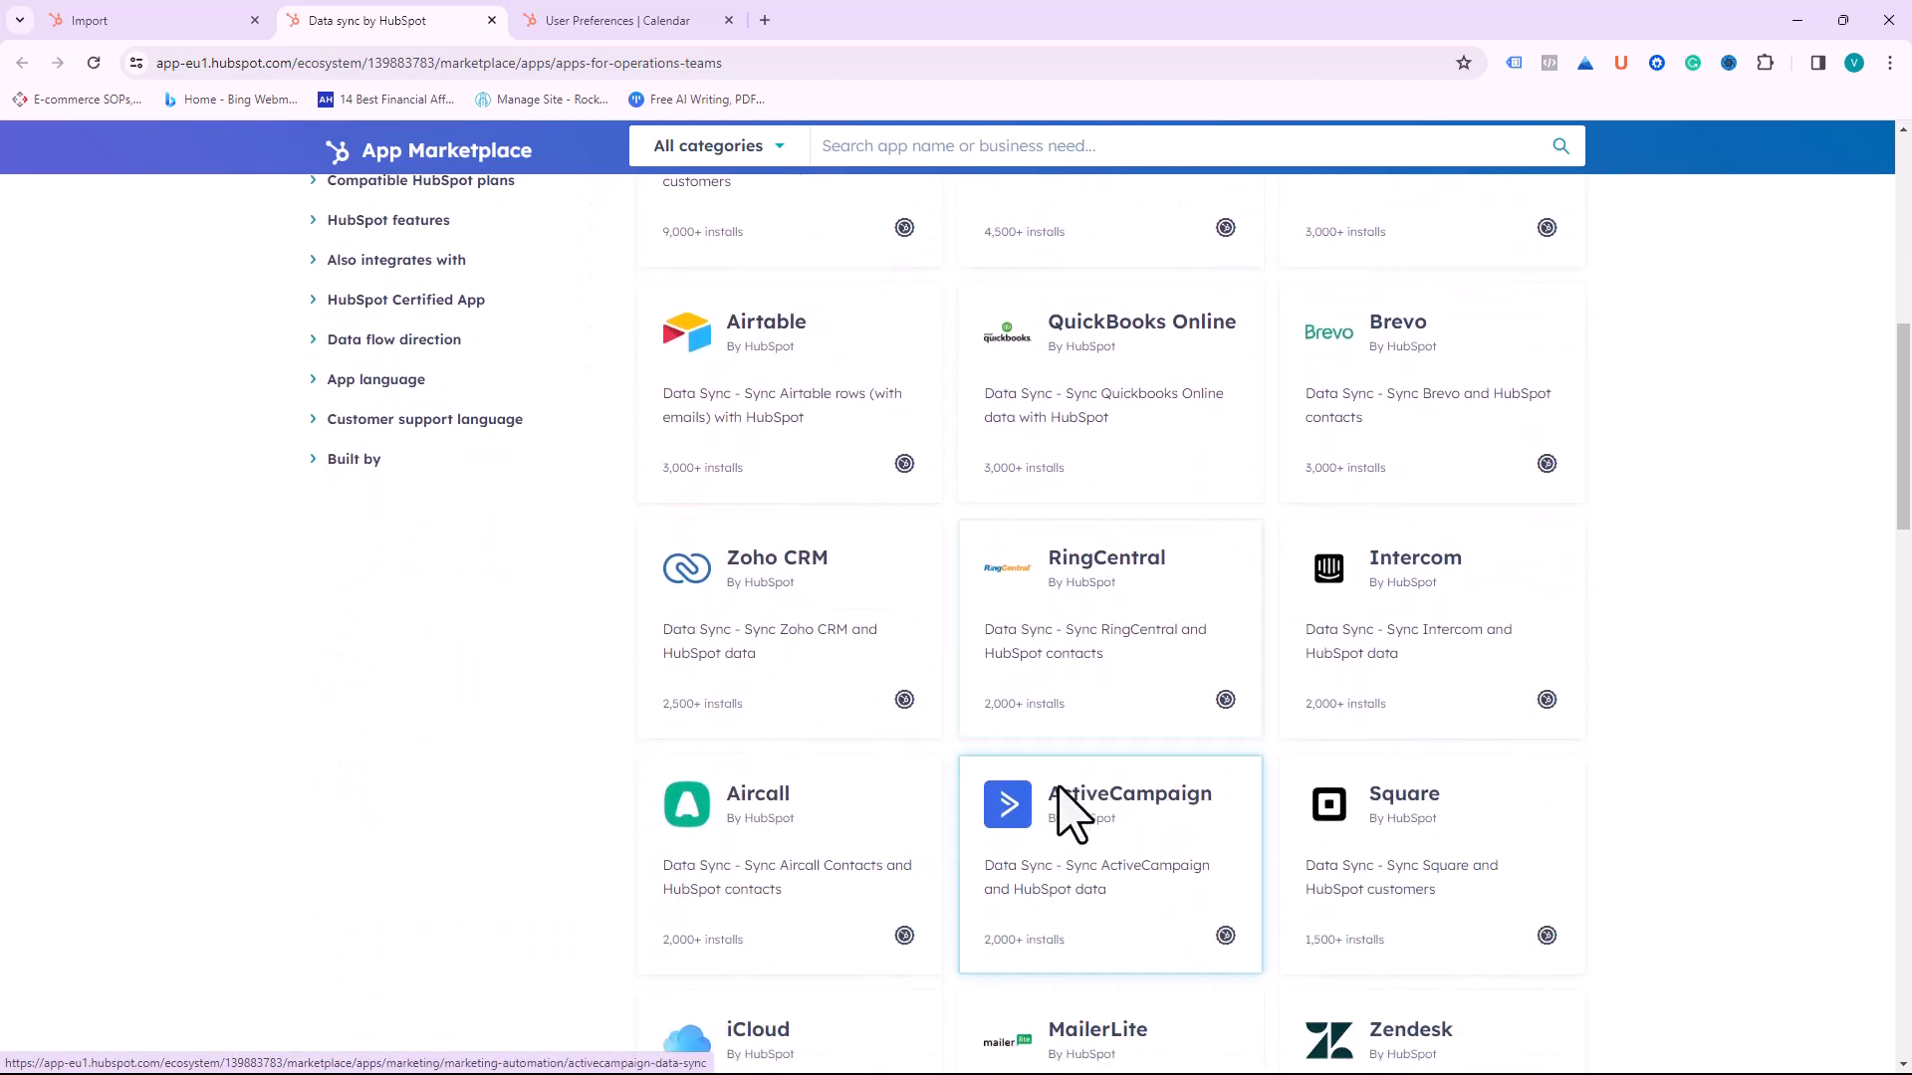
scroll(1066, 802, down, 2)
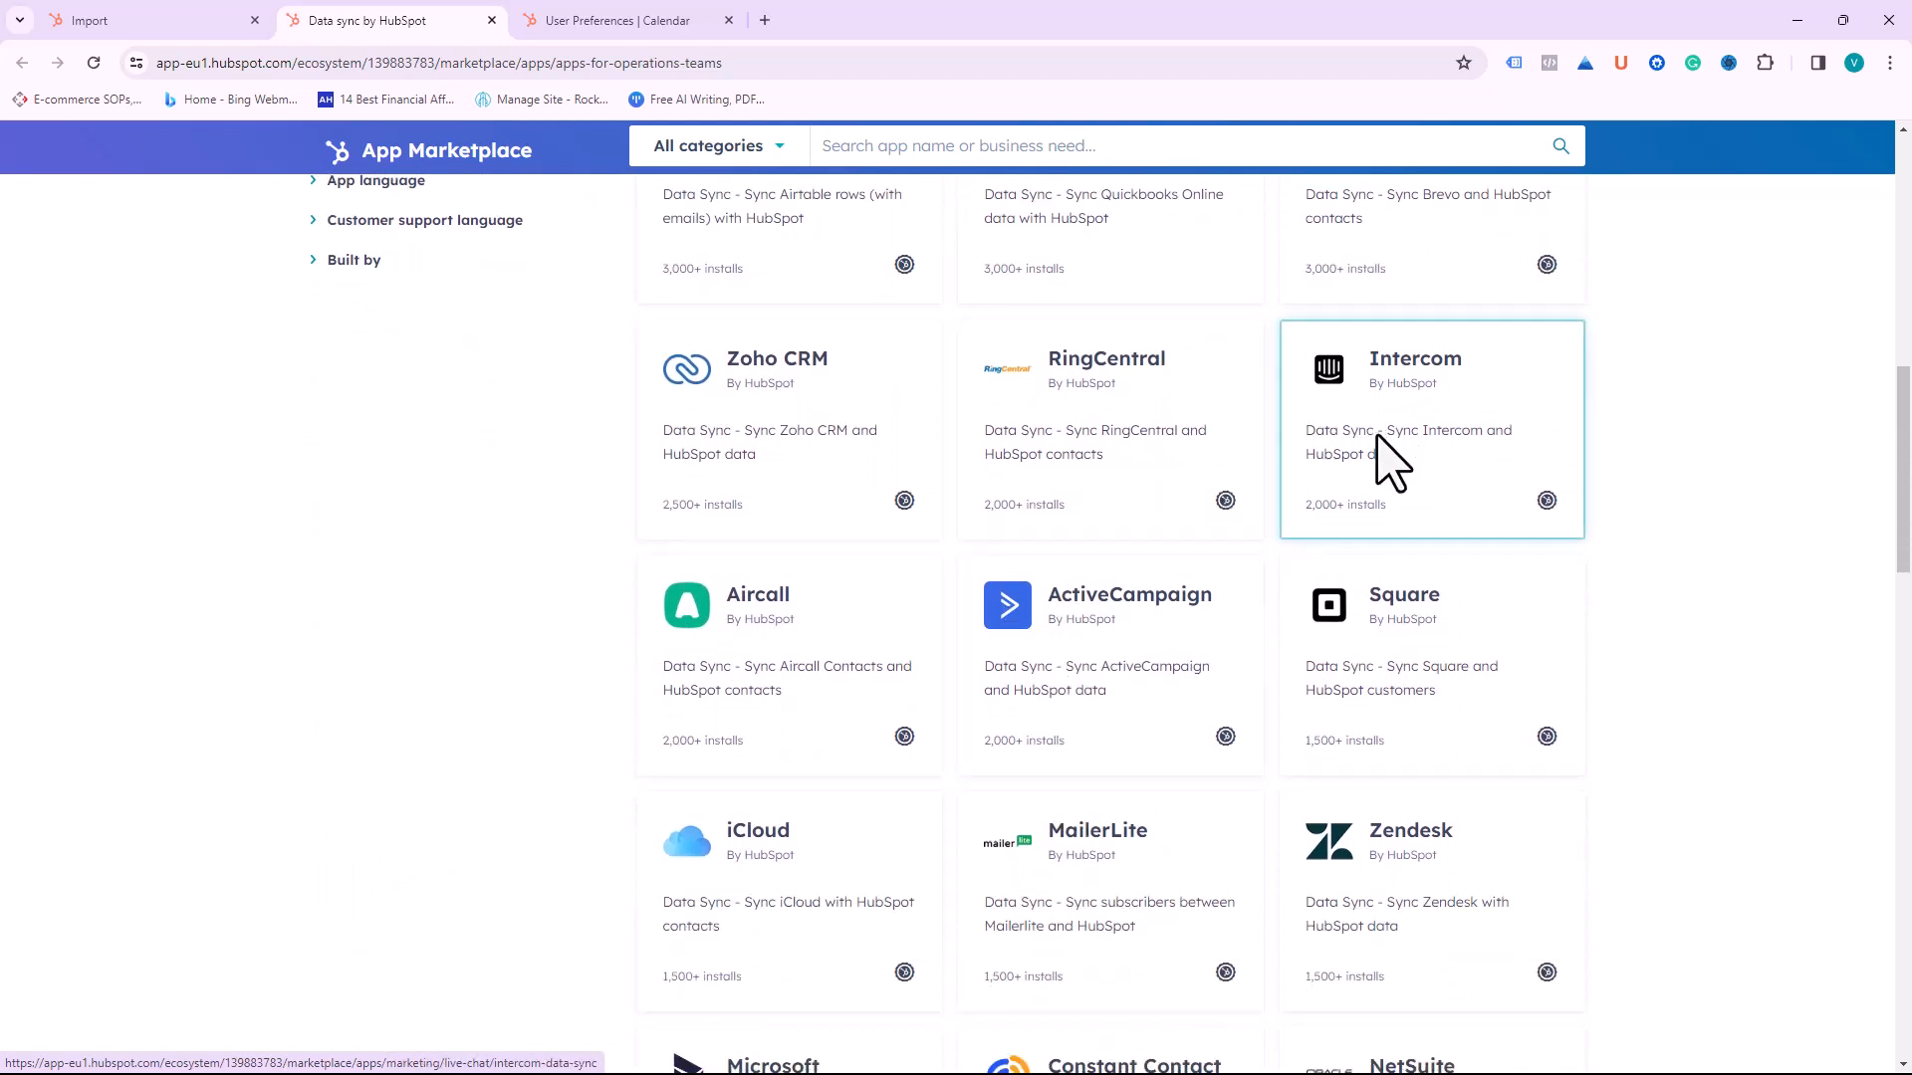
scroll(1183, 886, down, 2)
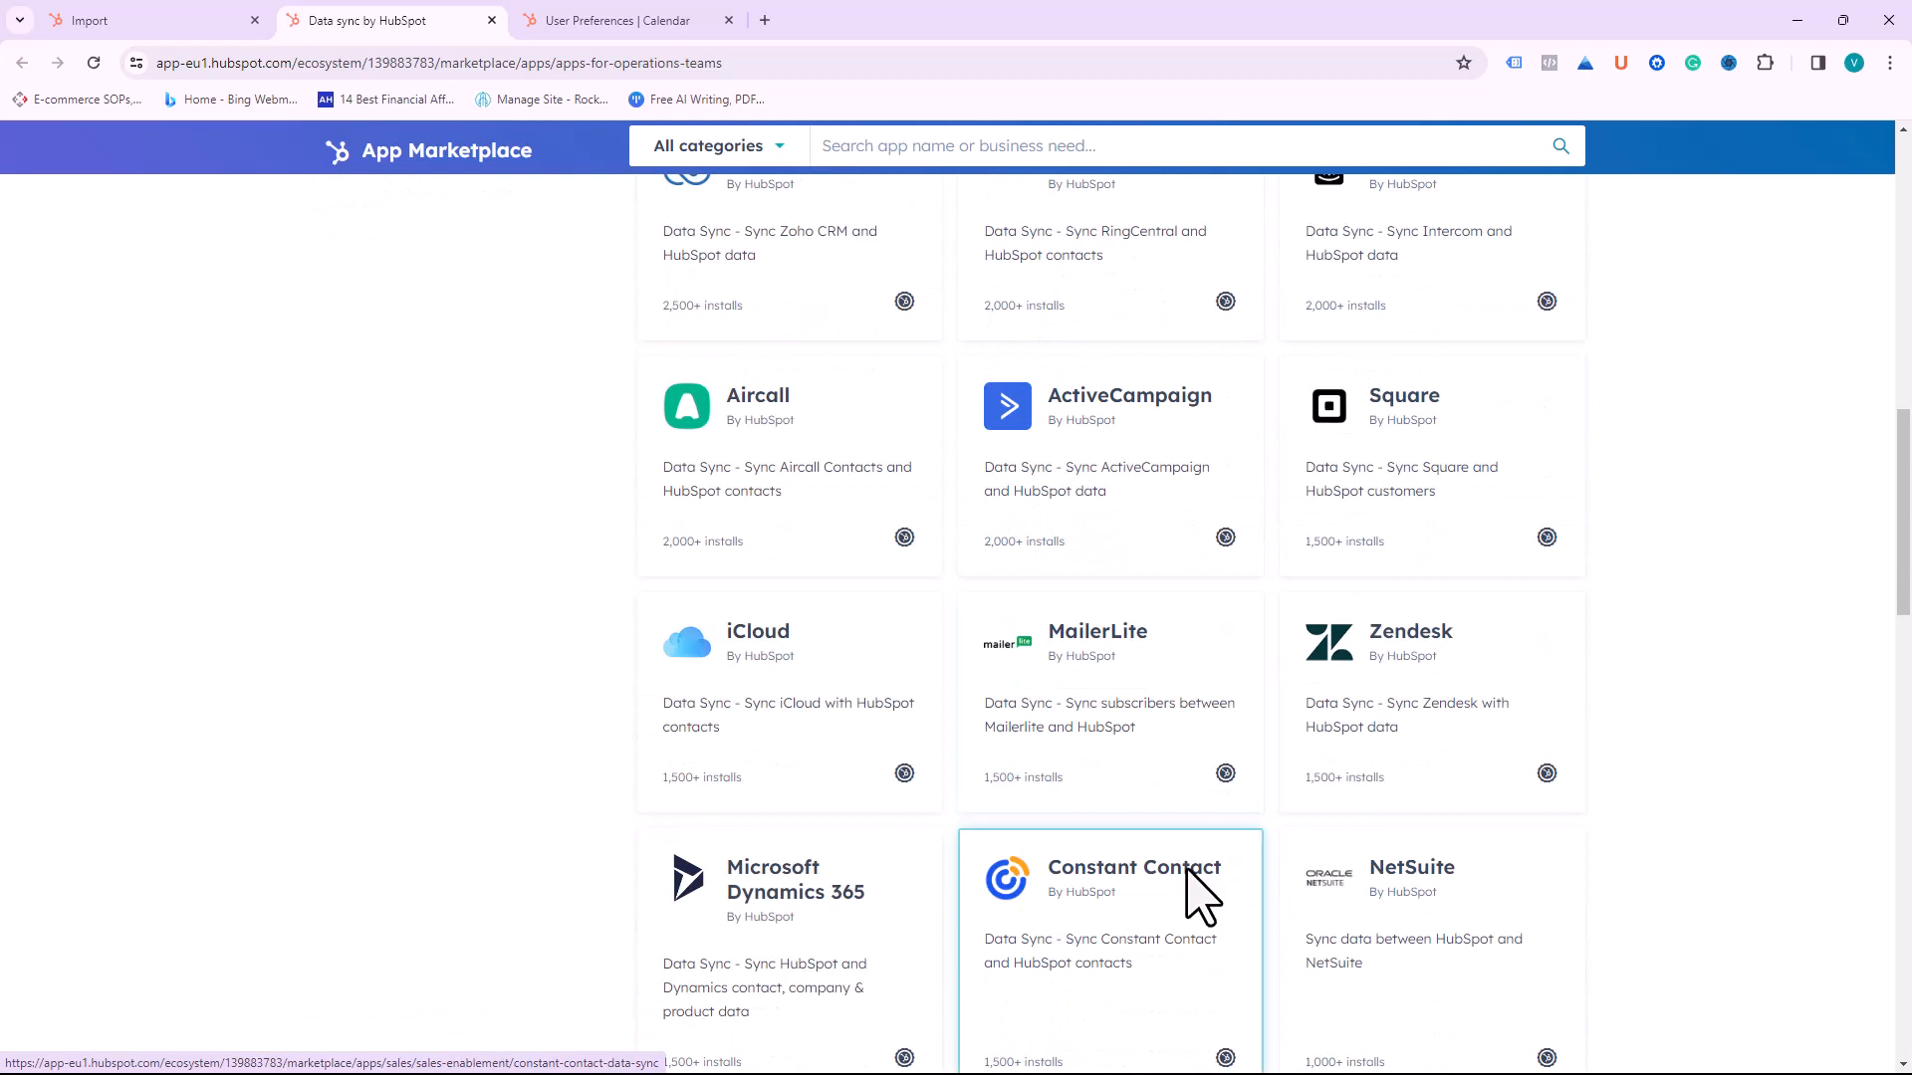
Step: Start installing the MailerLite app, reach the API key field, then cancel the connection
click(1122, 663)
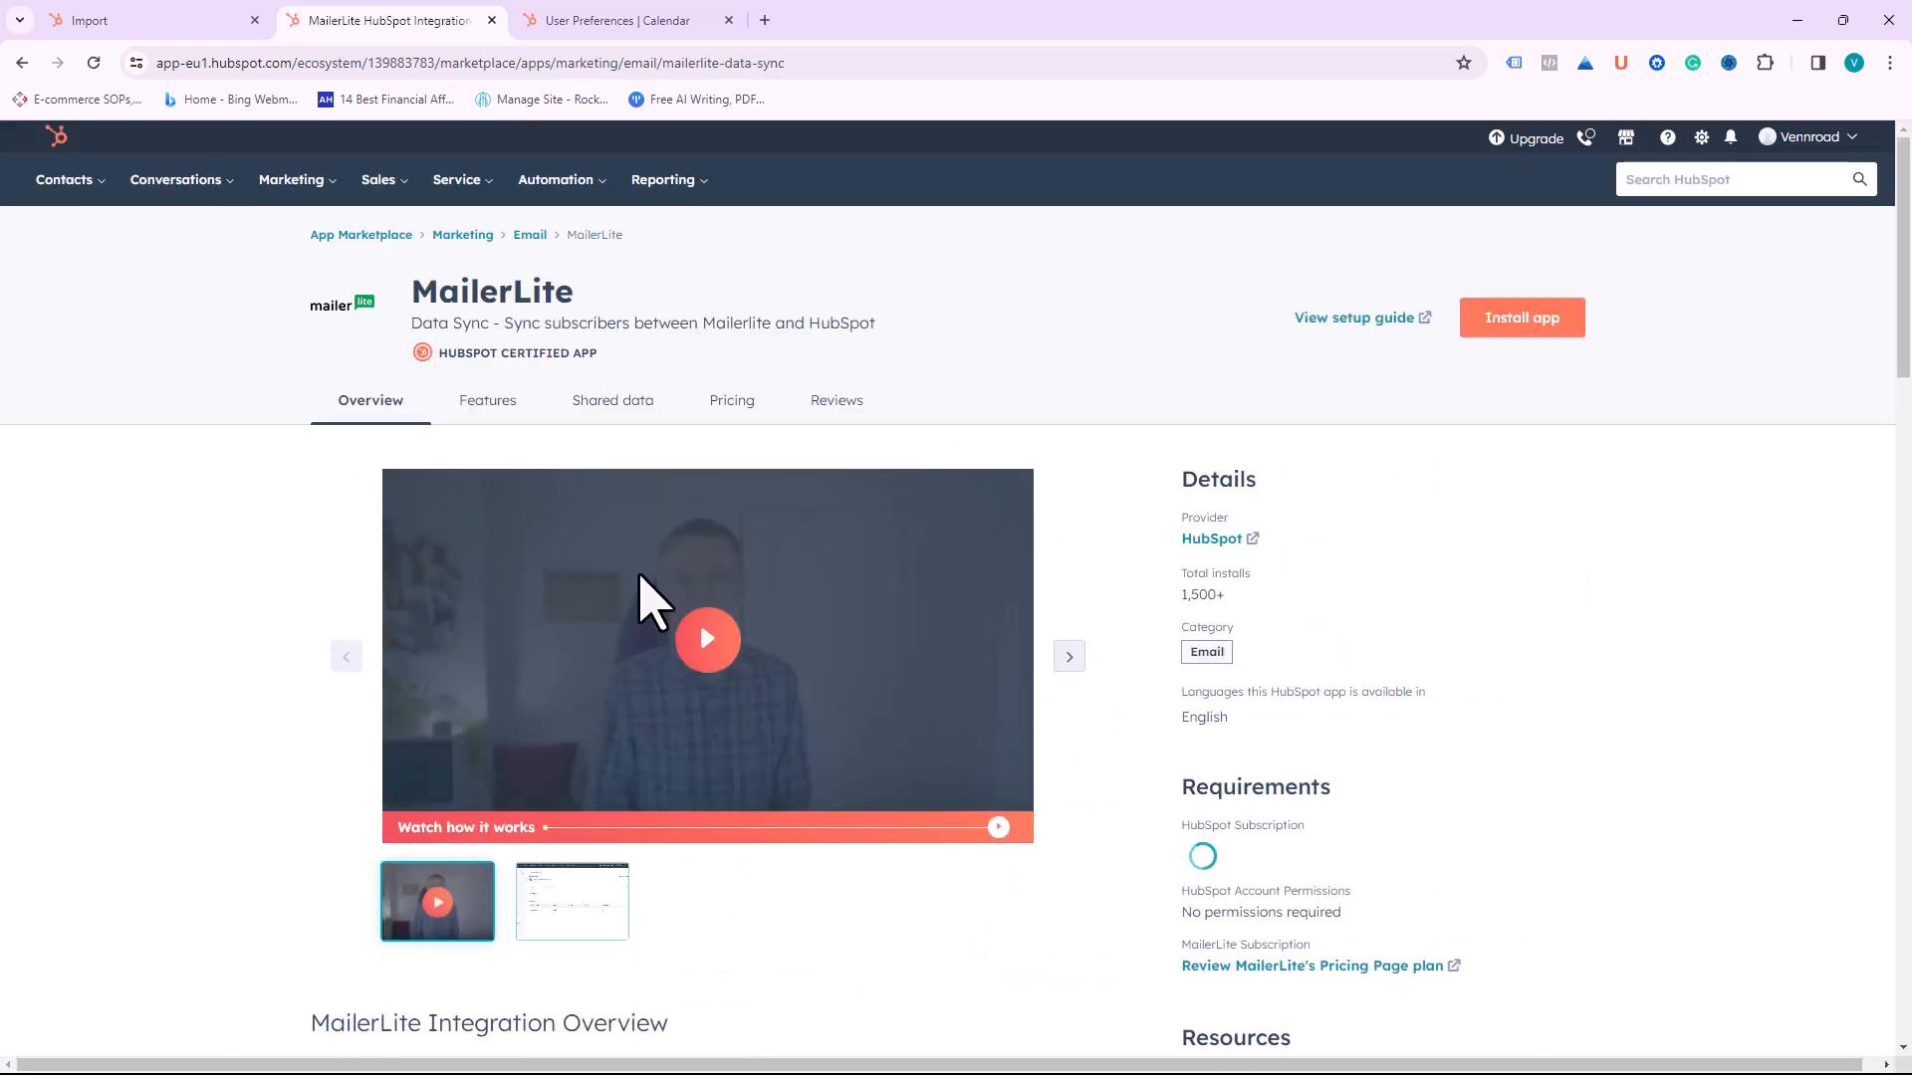
click(1517, 329)
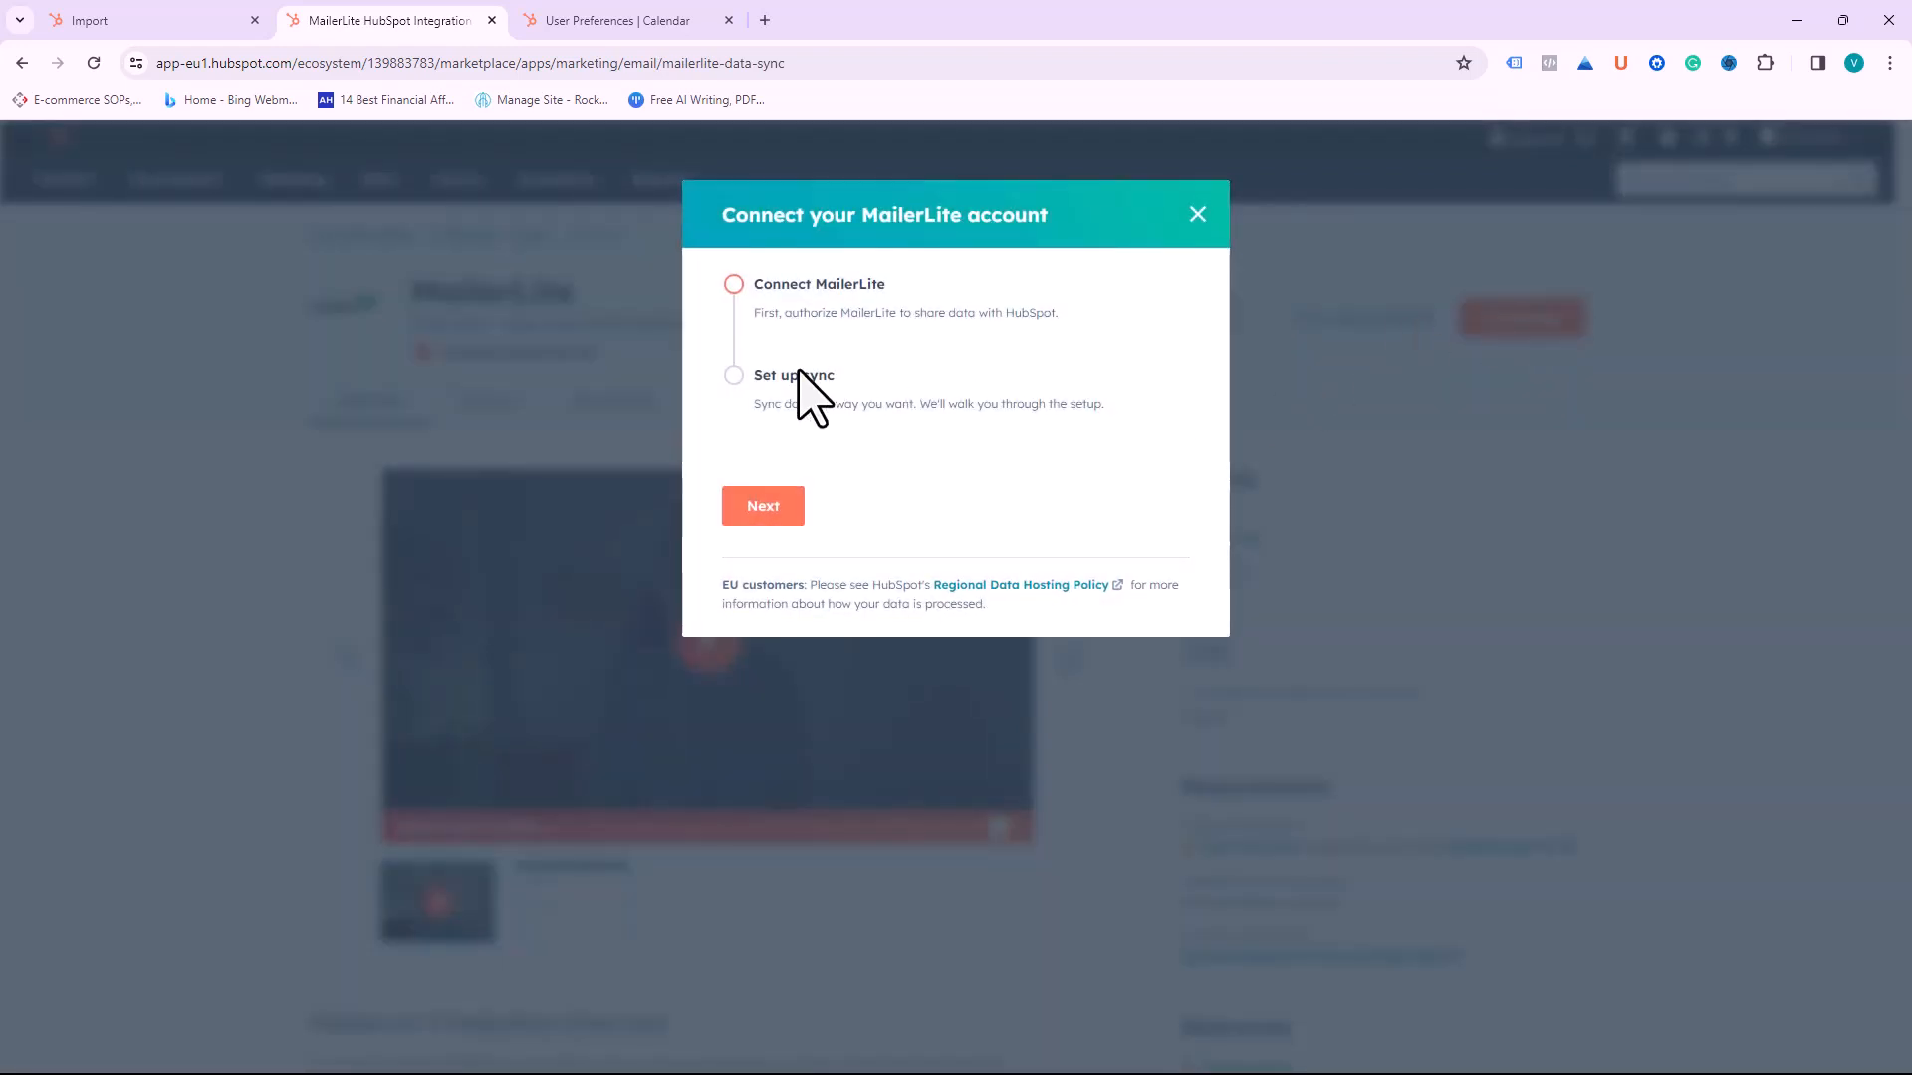
click(749, 514)
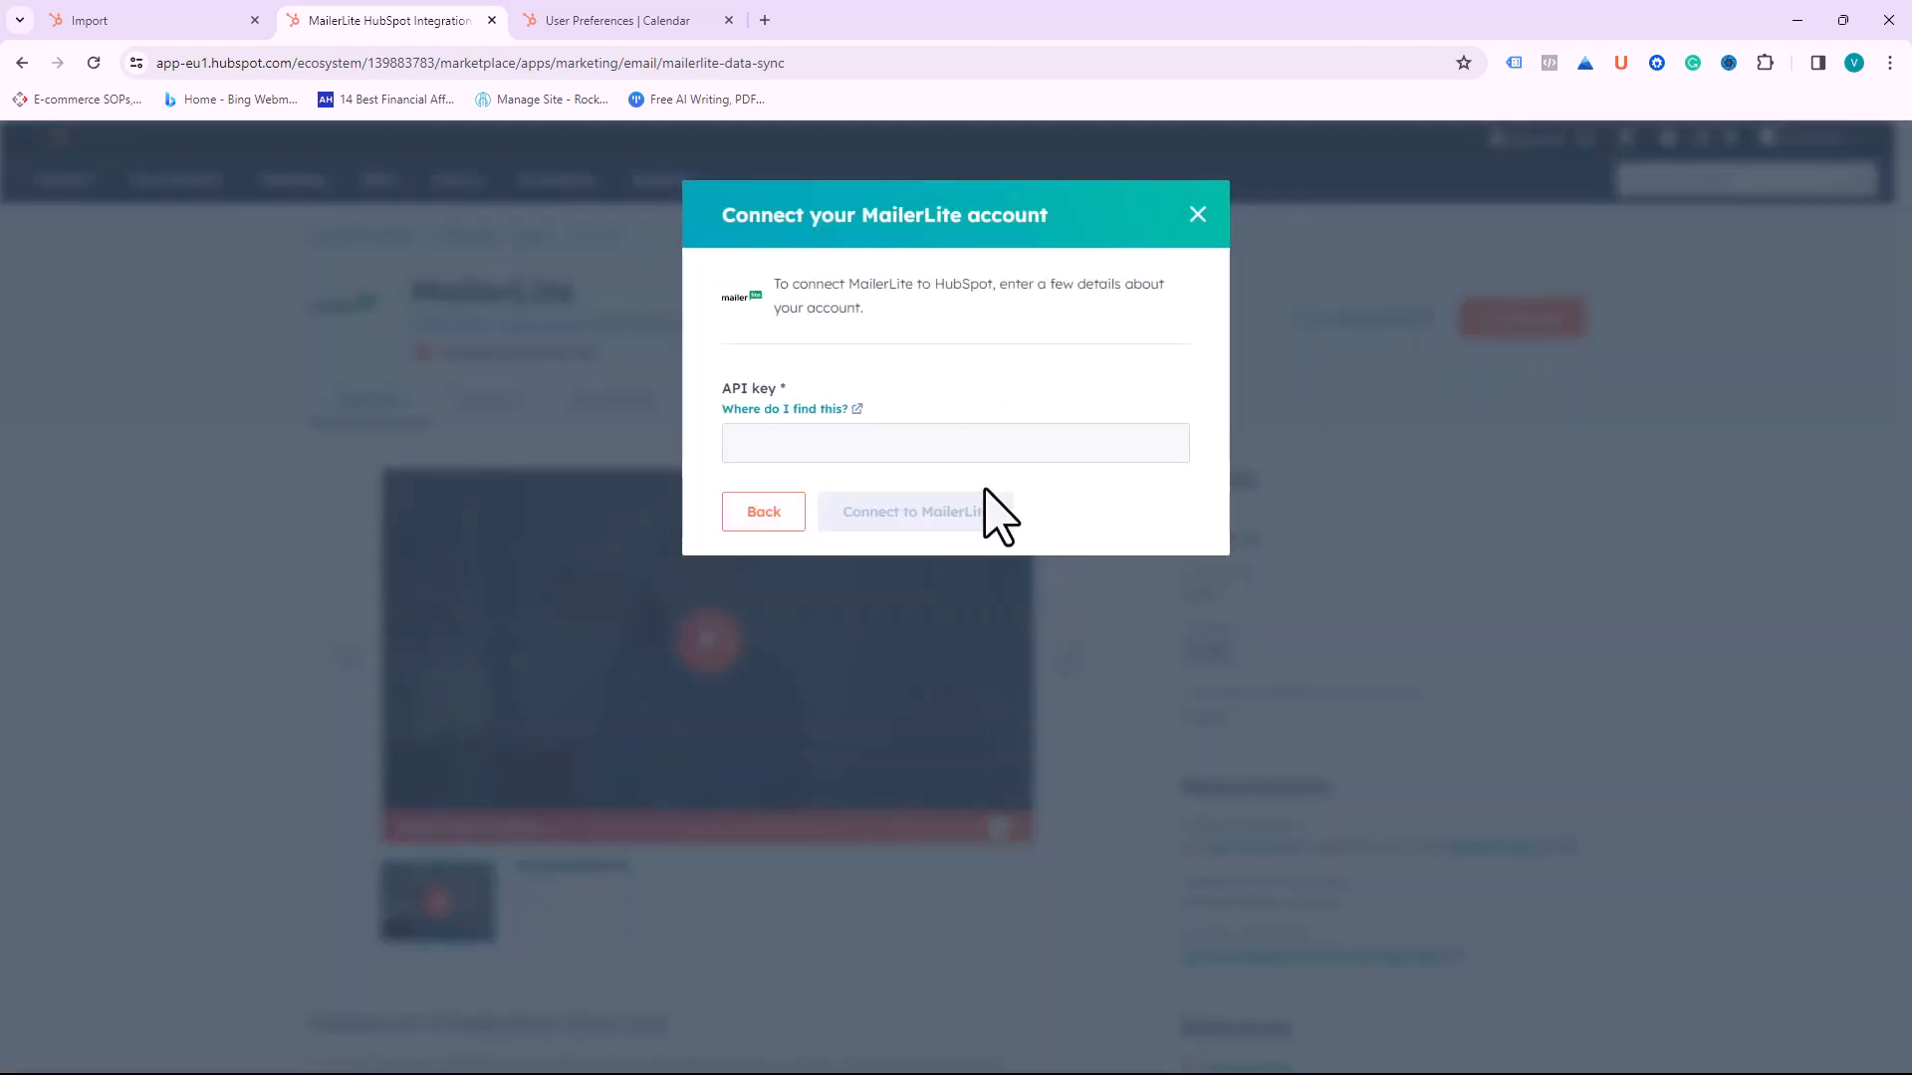
click(866, 448)
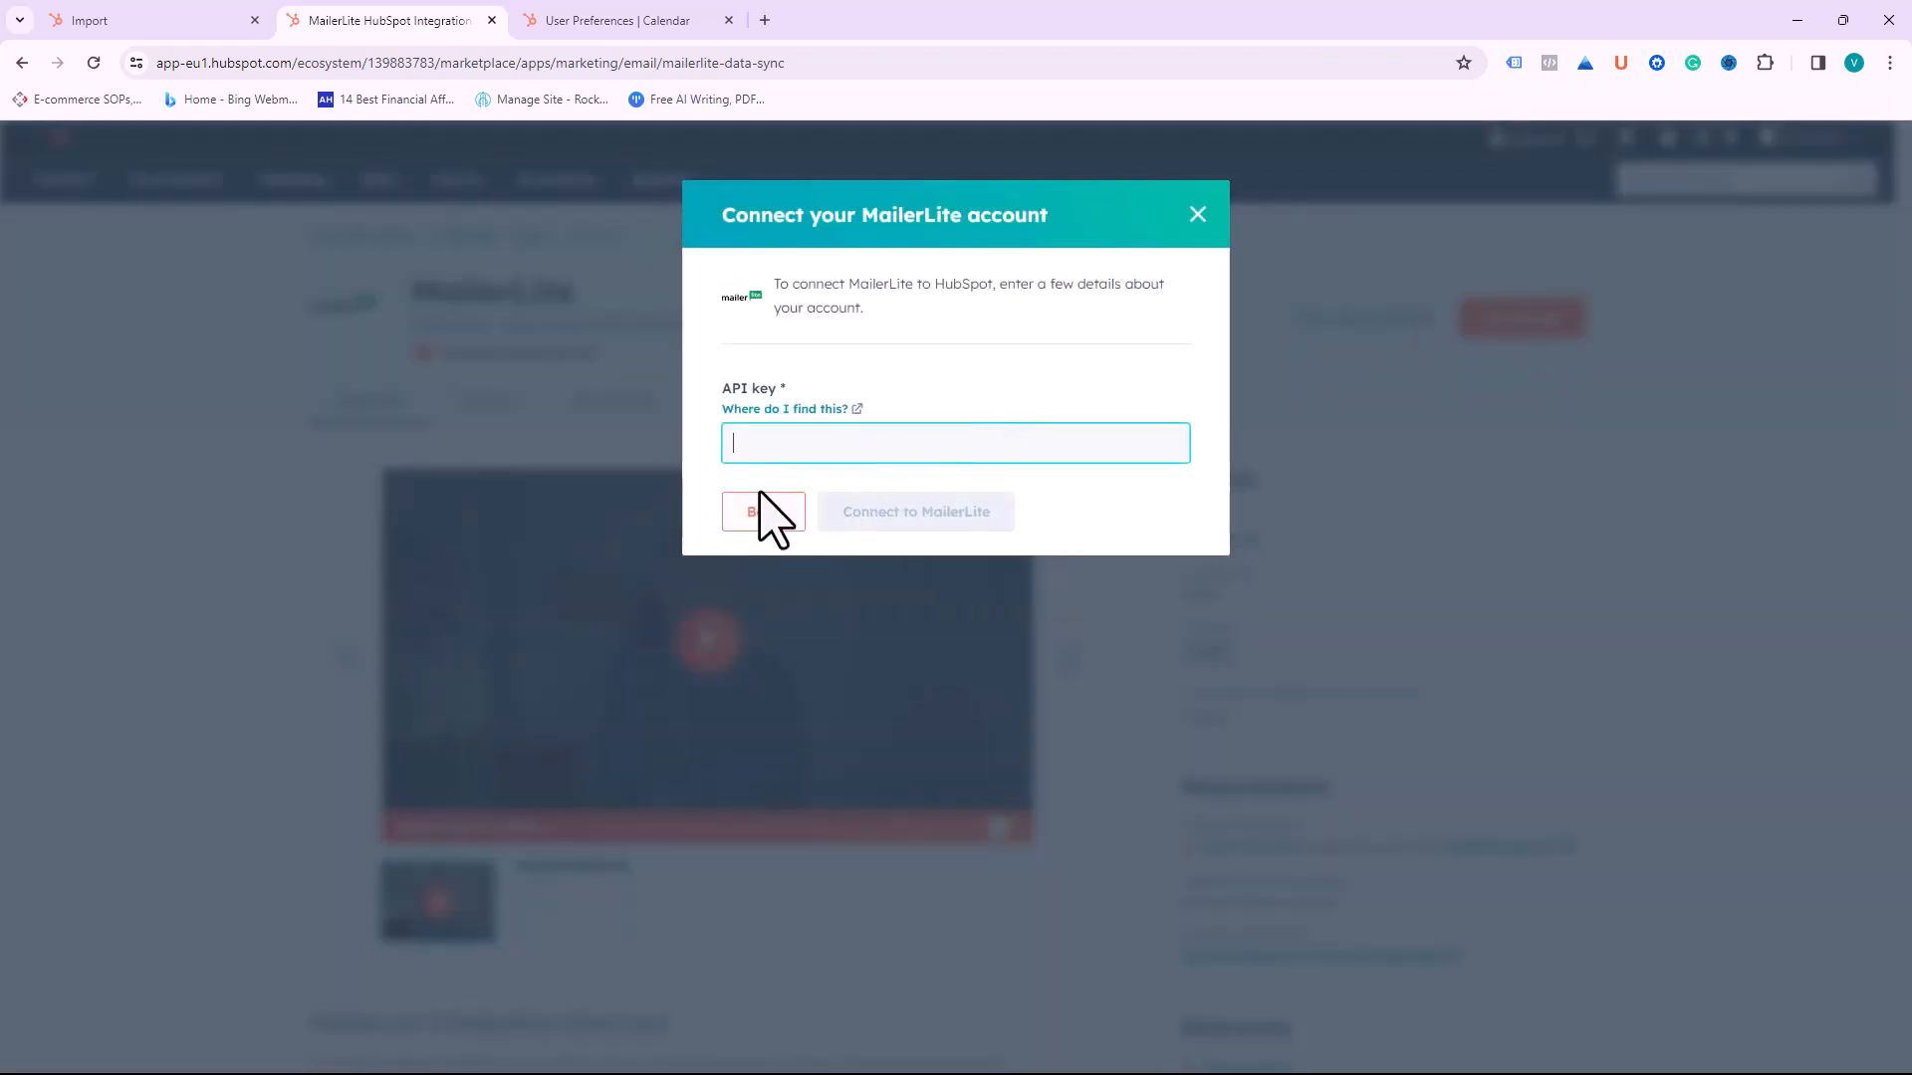
click(1198, 215)
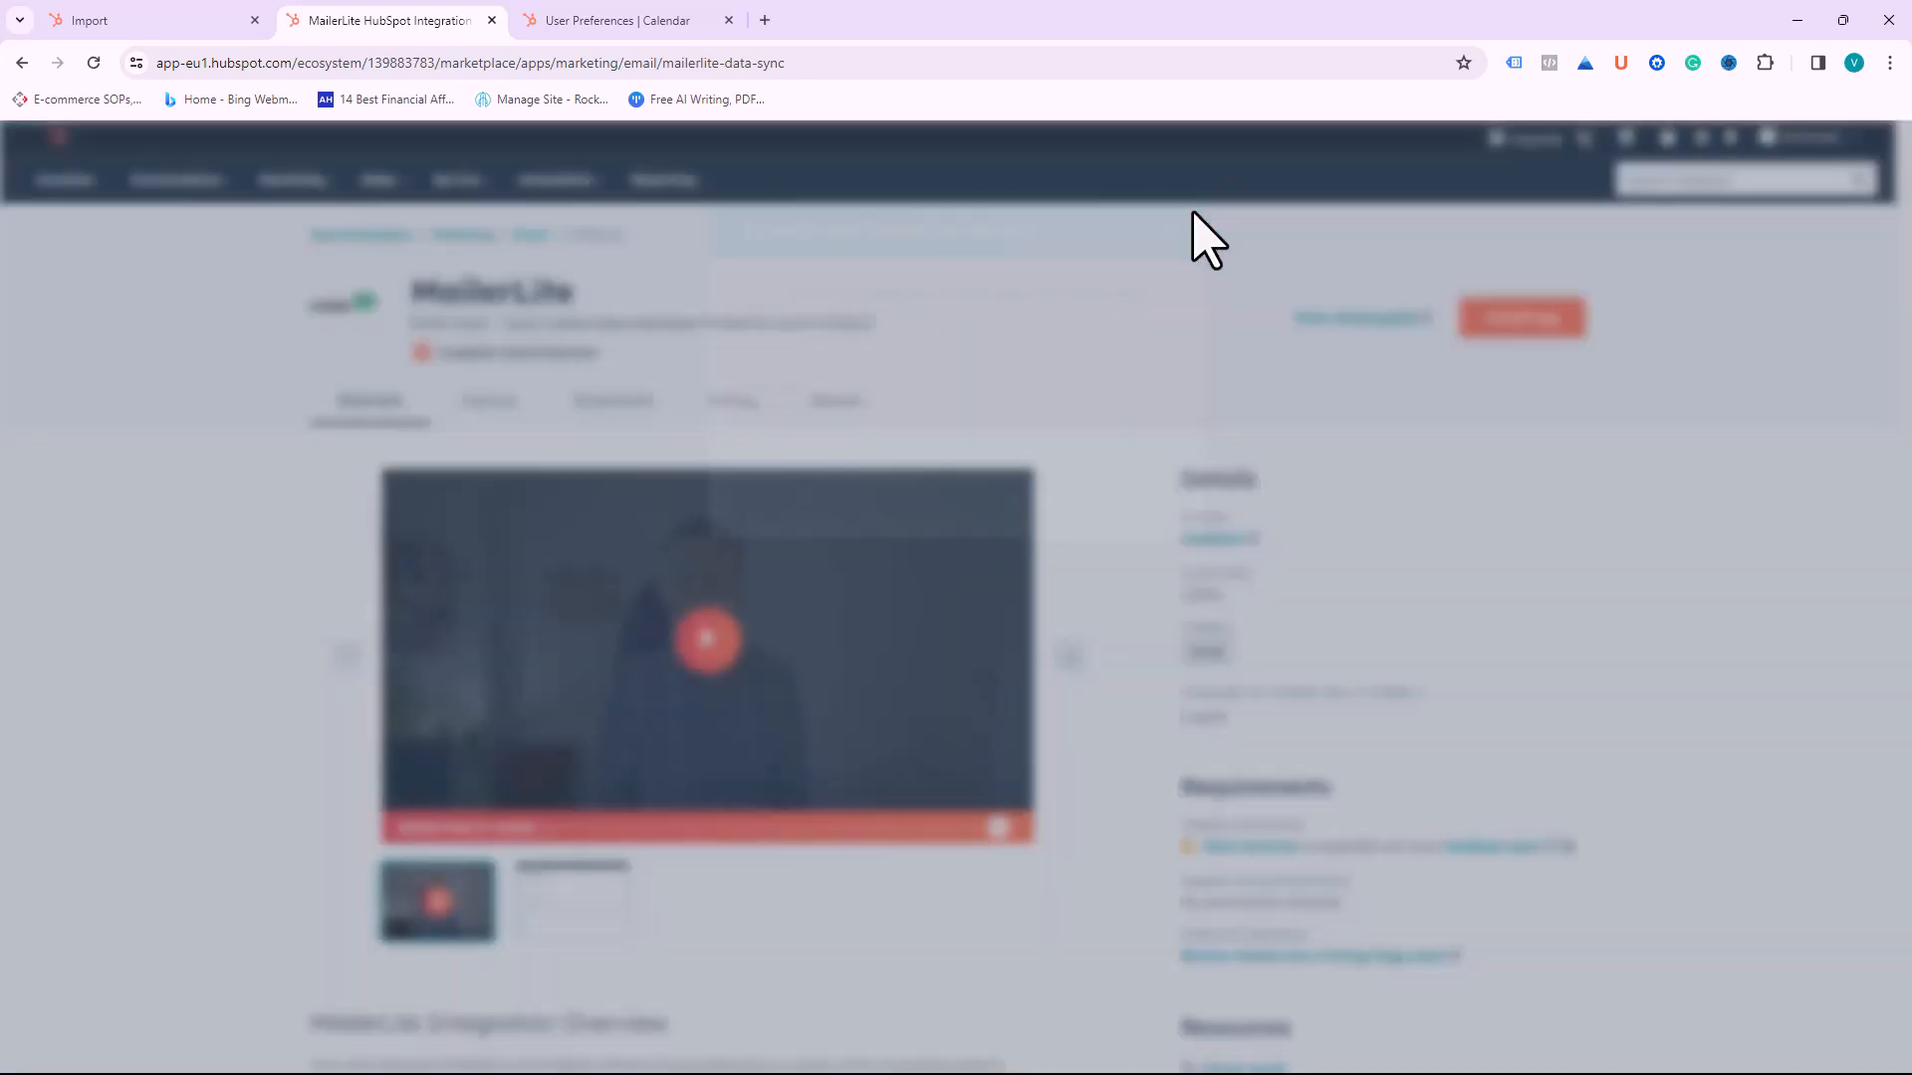
scroll(568, 457, down, 1)
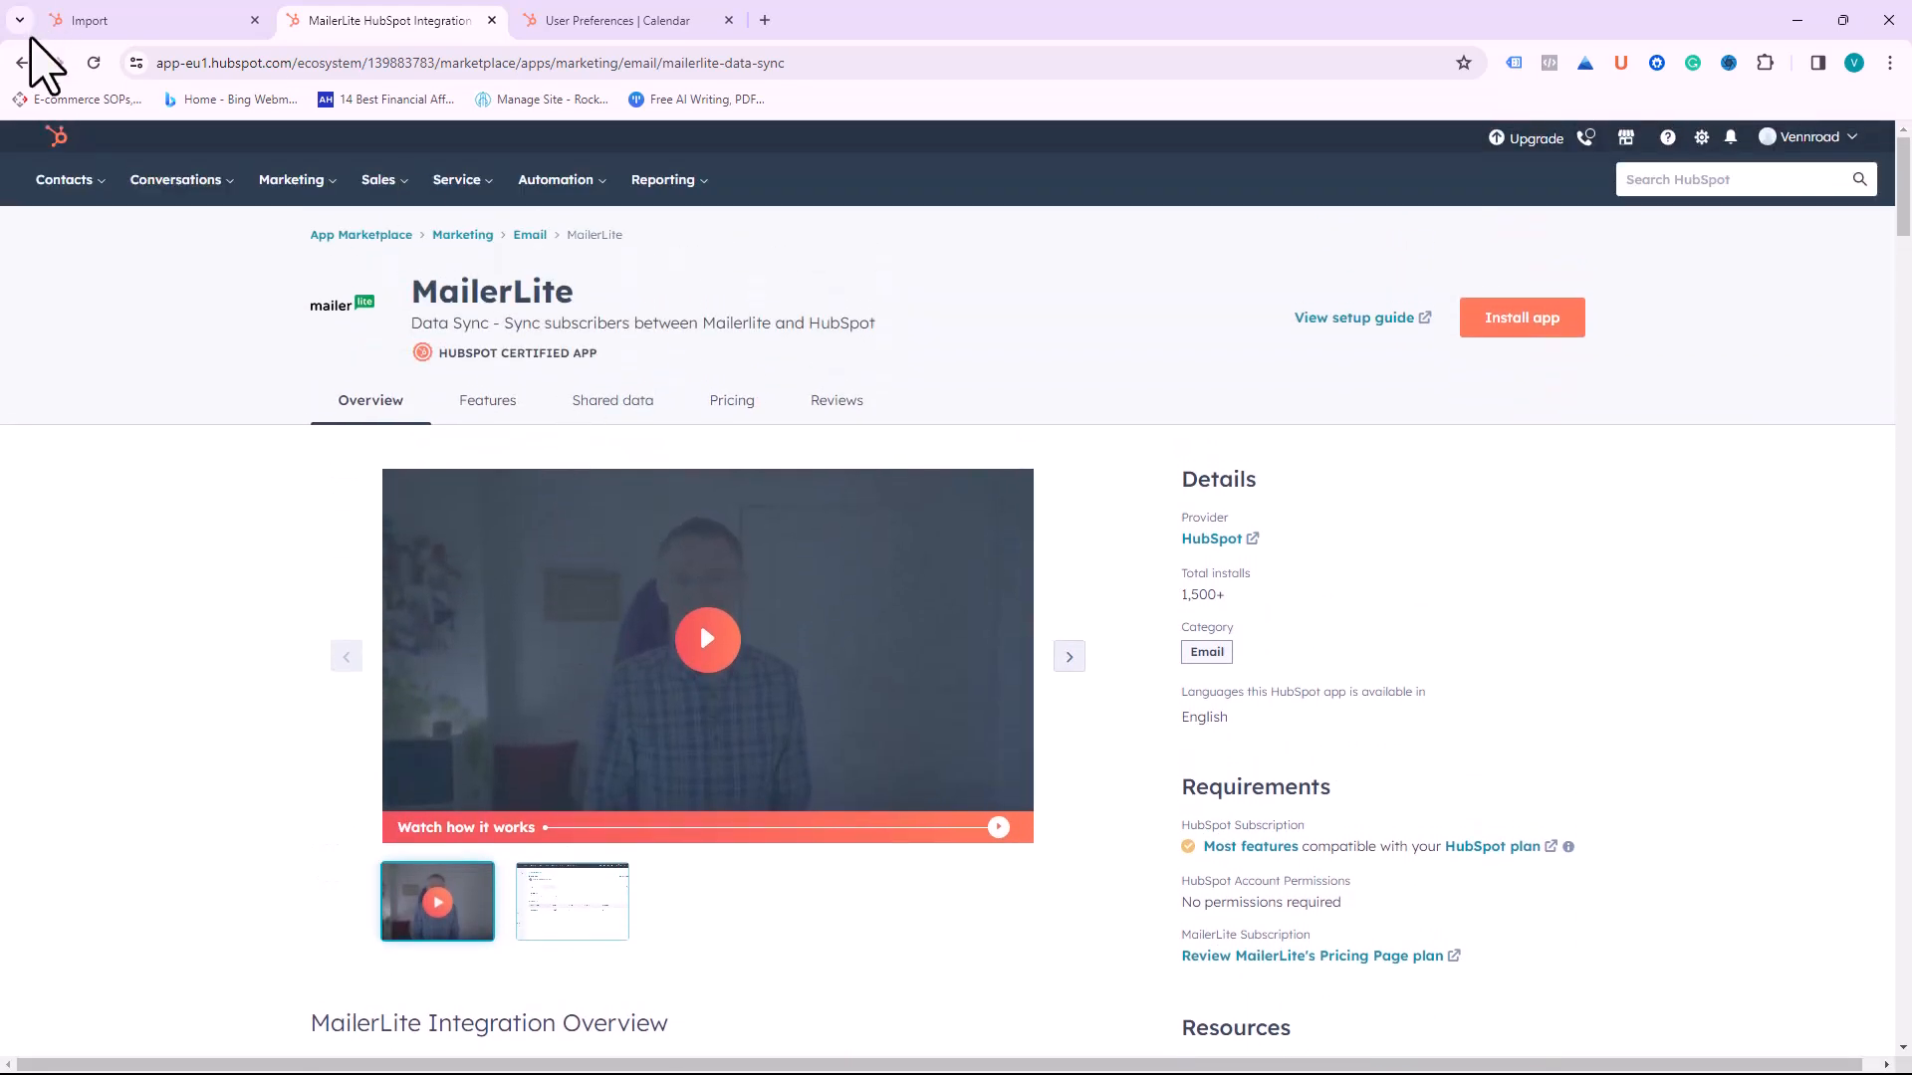
Step: Switch between the Imports and MailerLite tabs, then open the full App Marketplace
click(131, 24)
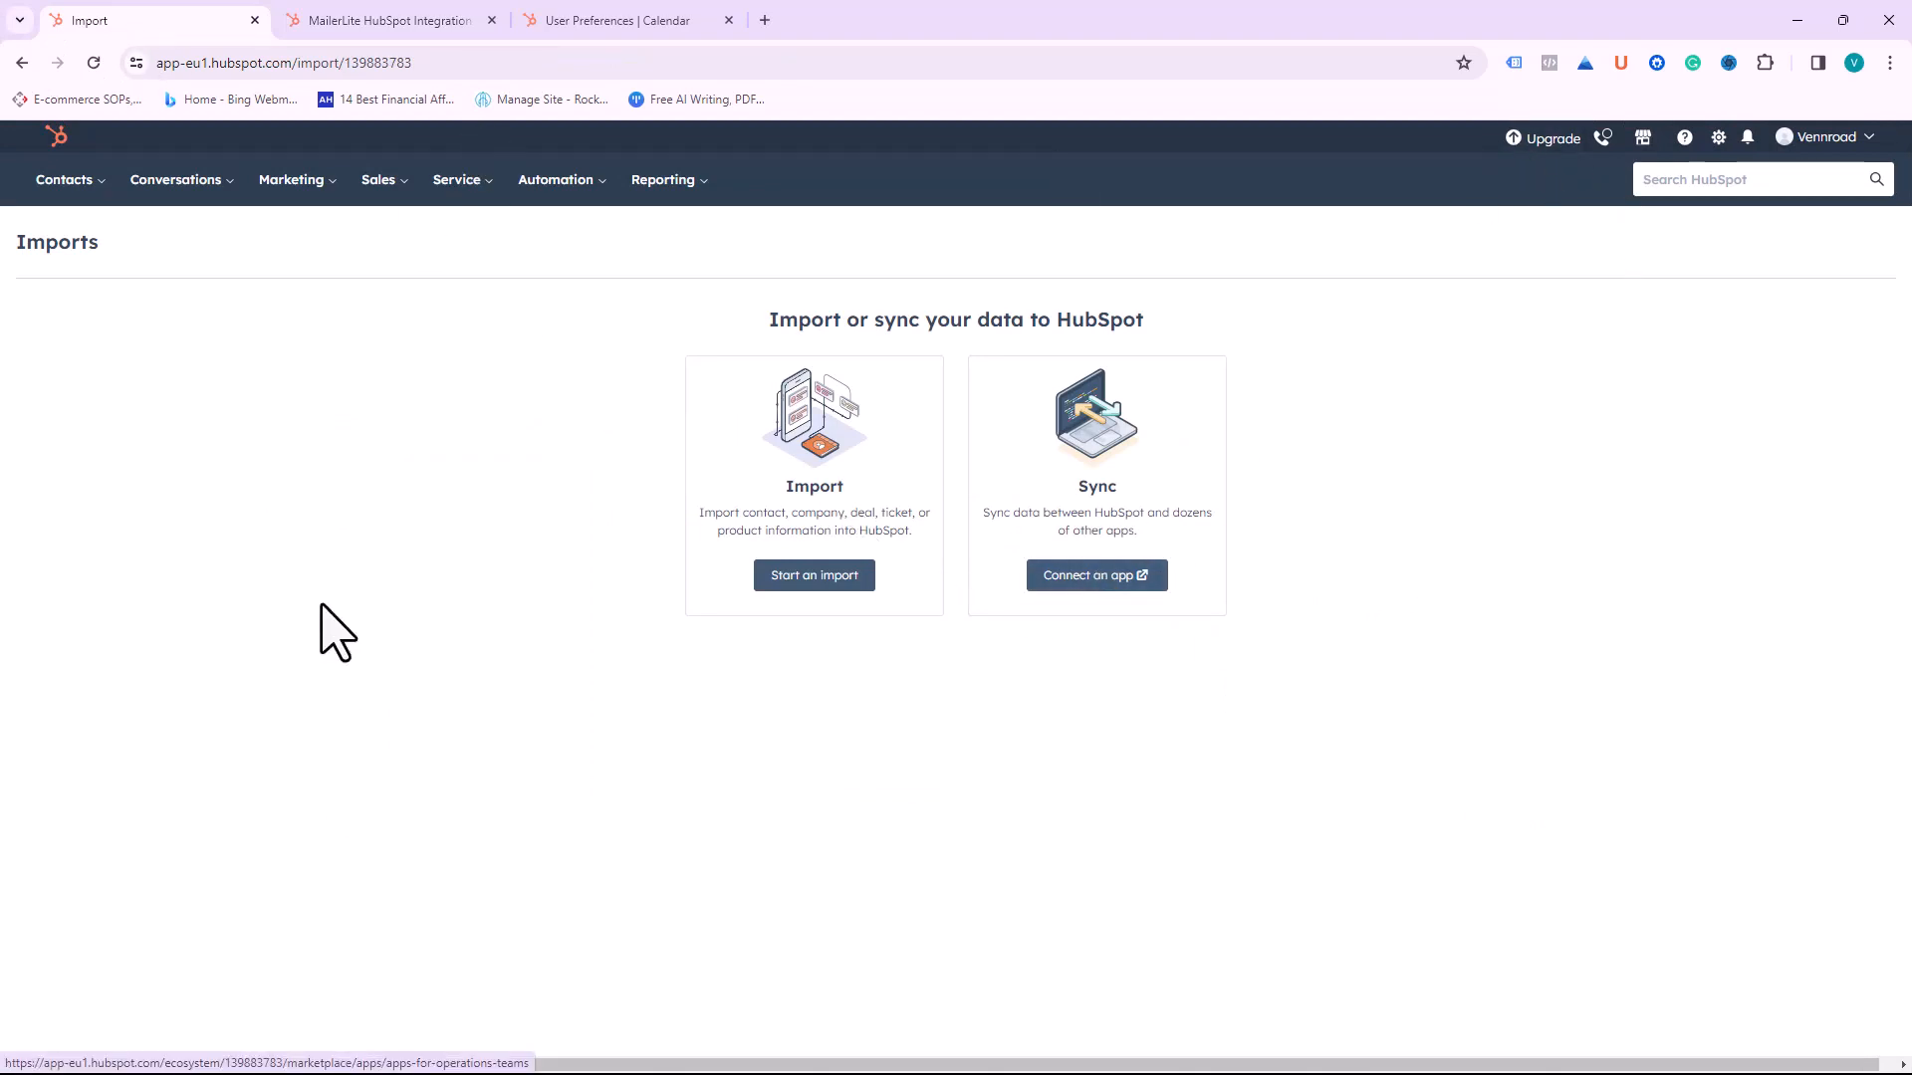
click(393, 21)
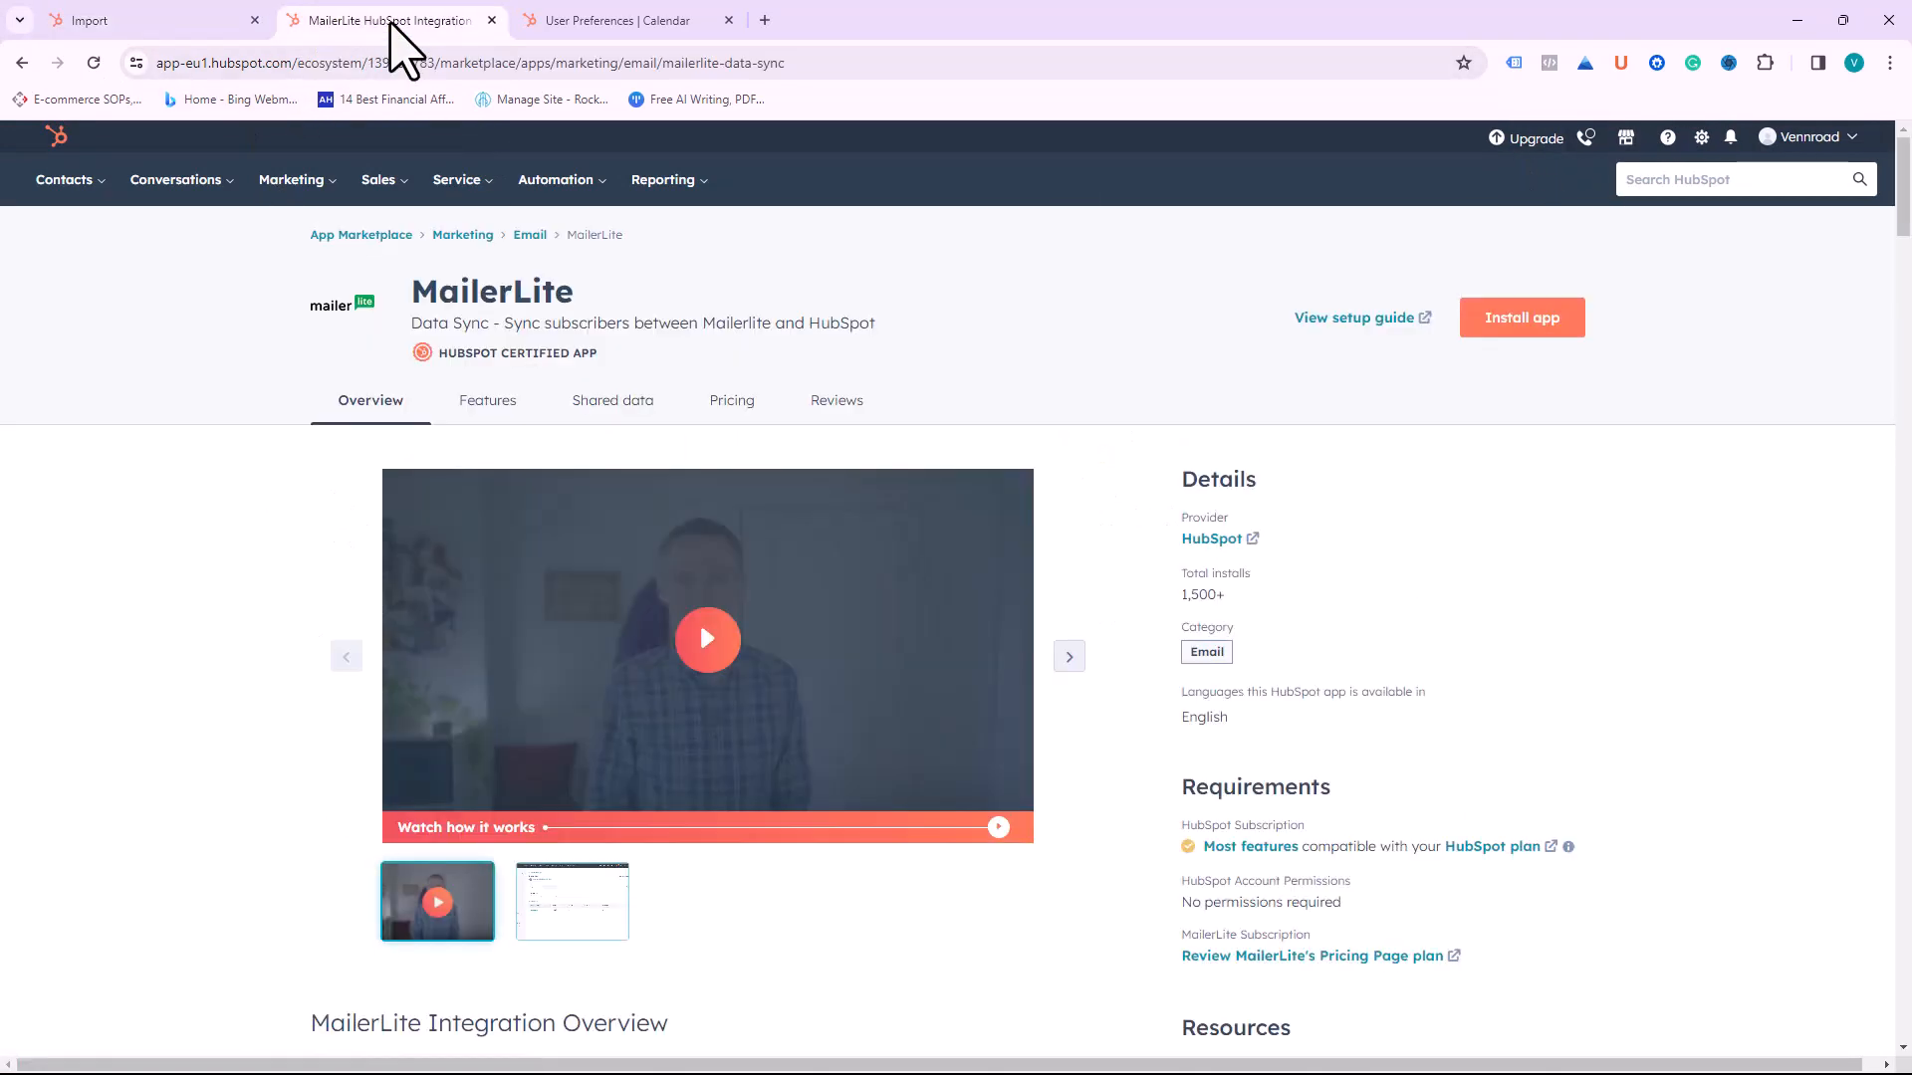
click(1626, 139)
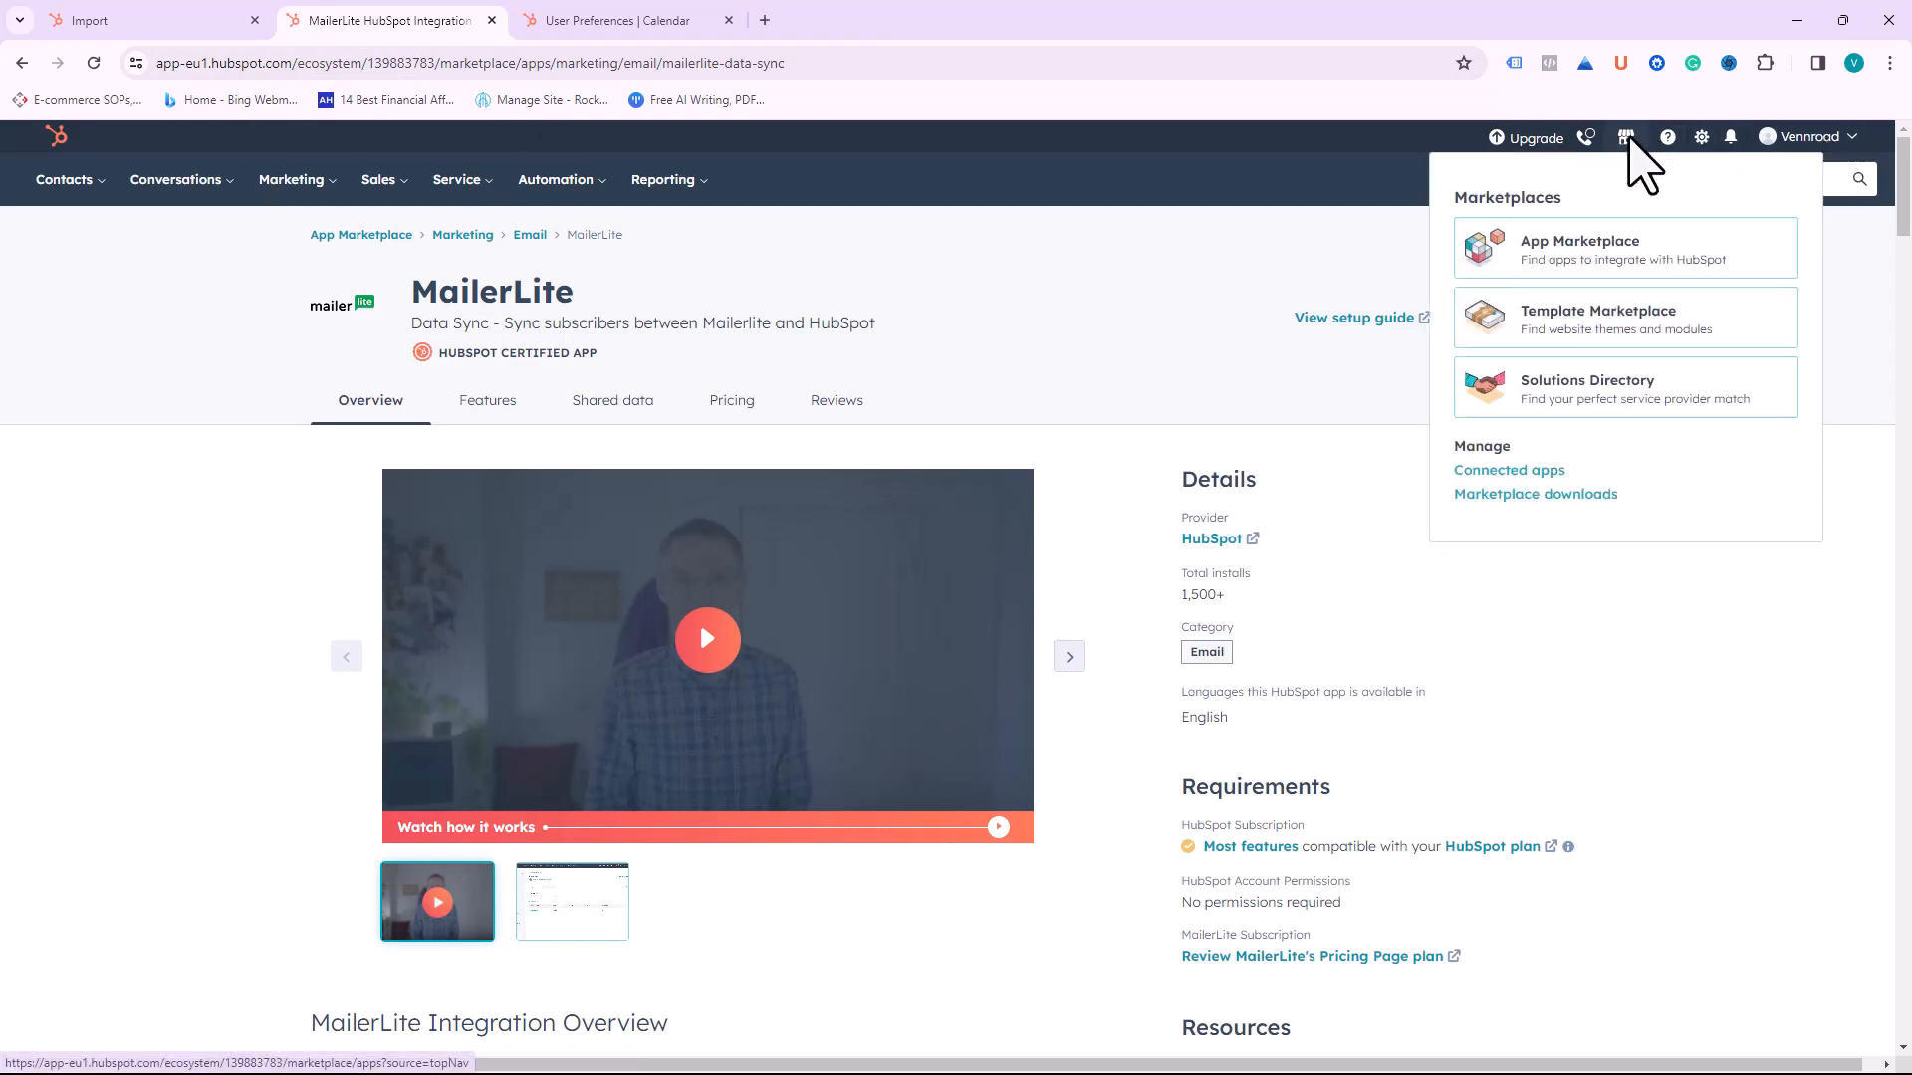
click(1578, 250)
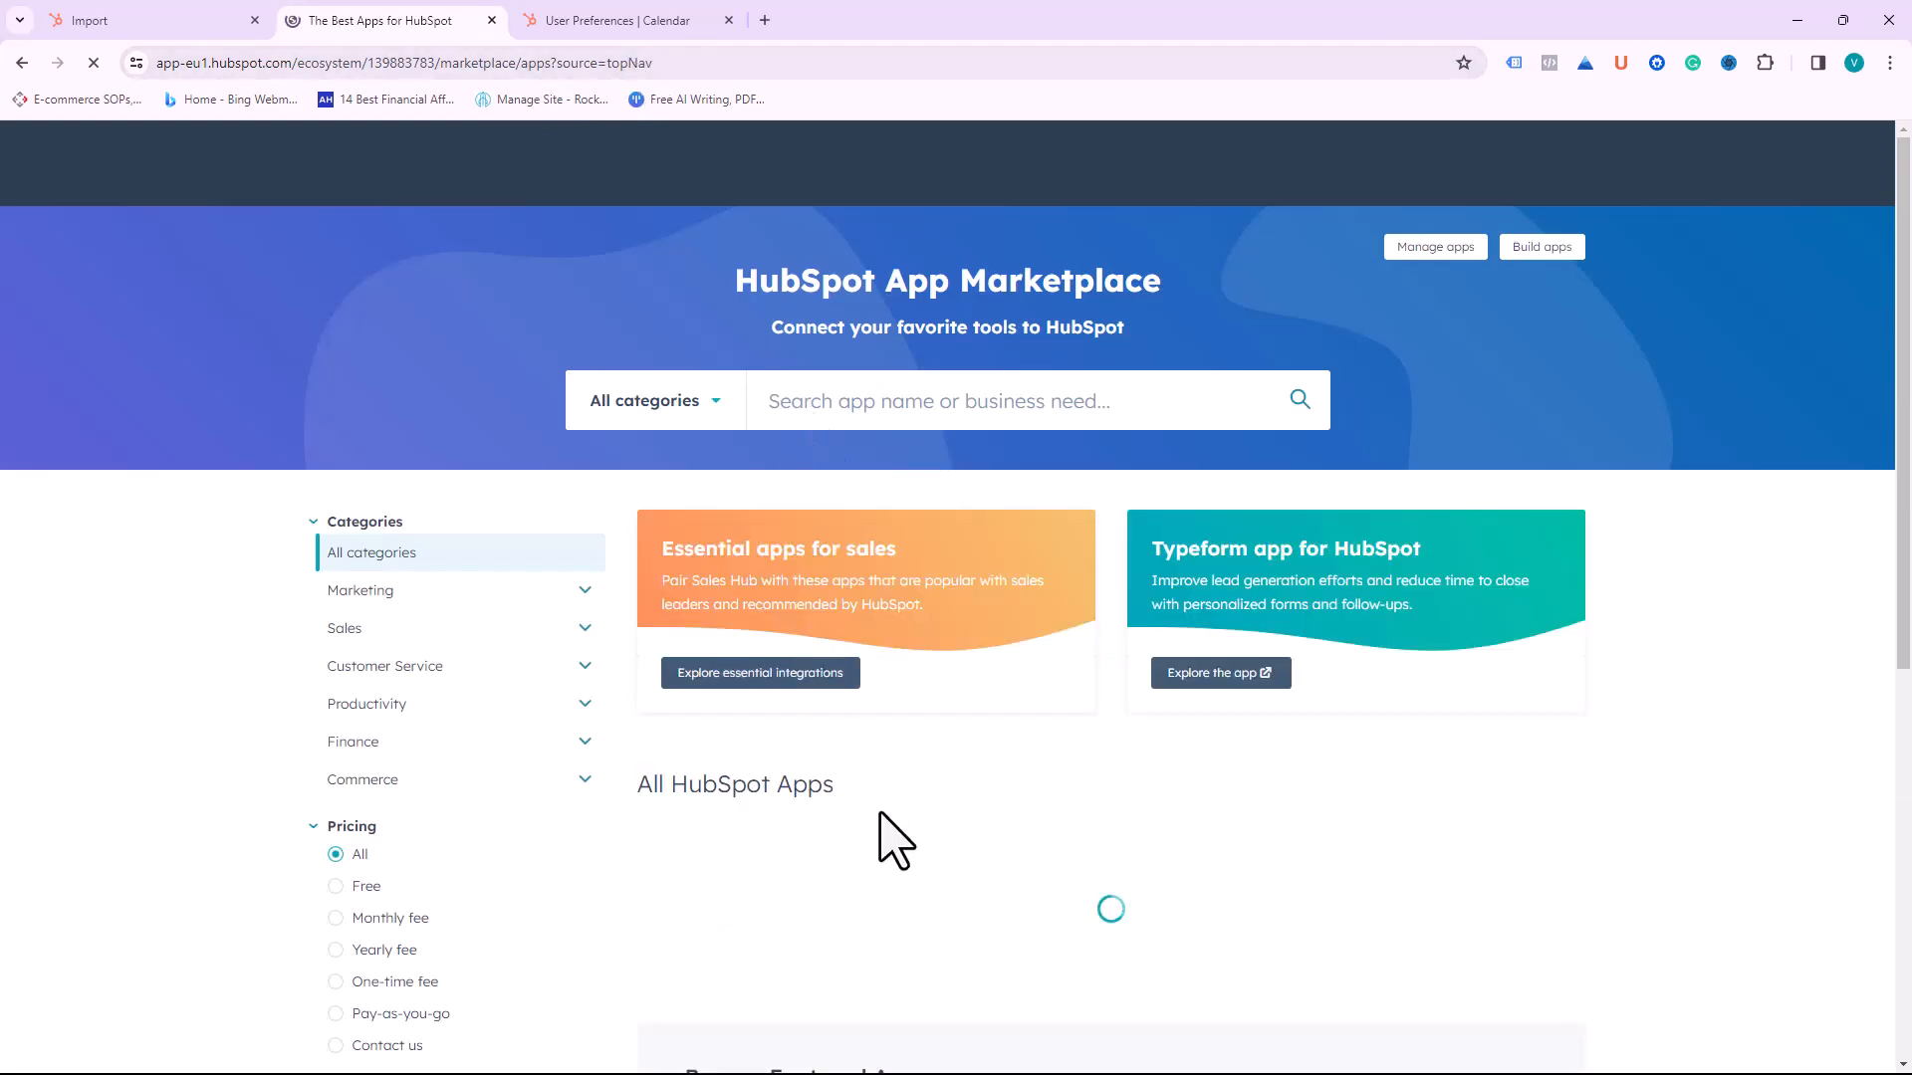
Step: Scroll through the 1,512 app cards, then go back to the Imports tab
scroll(844, 842, down, 2)
scroll(845, 841, down, 3)
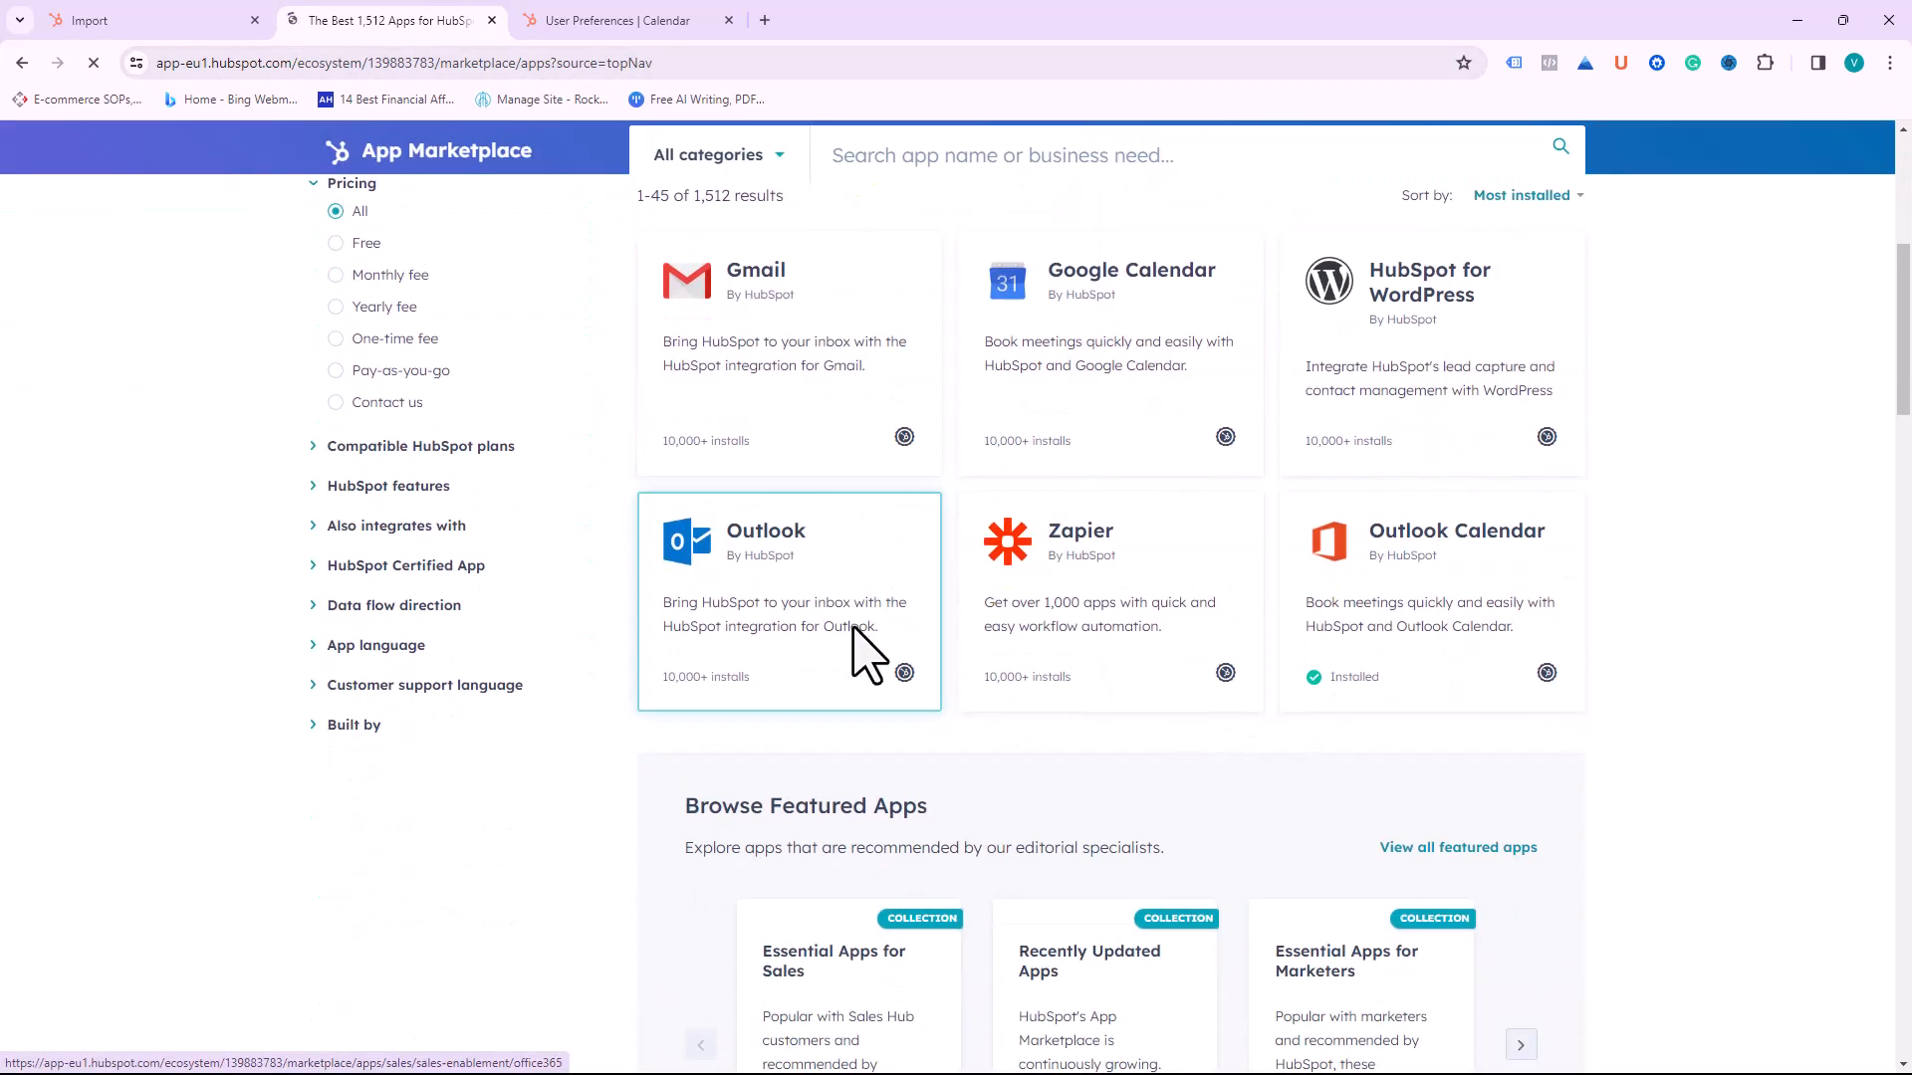
scroll(977, 521, up, 3)
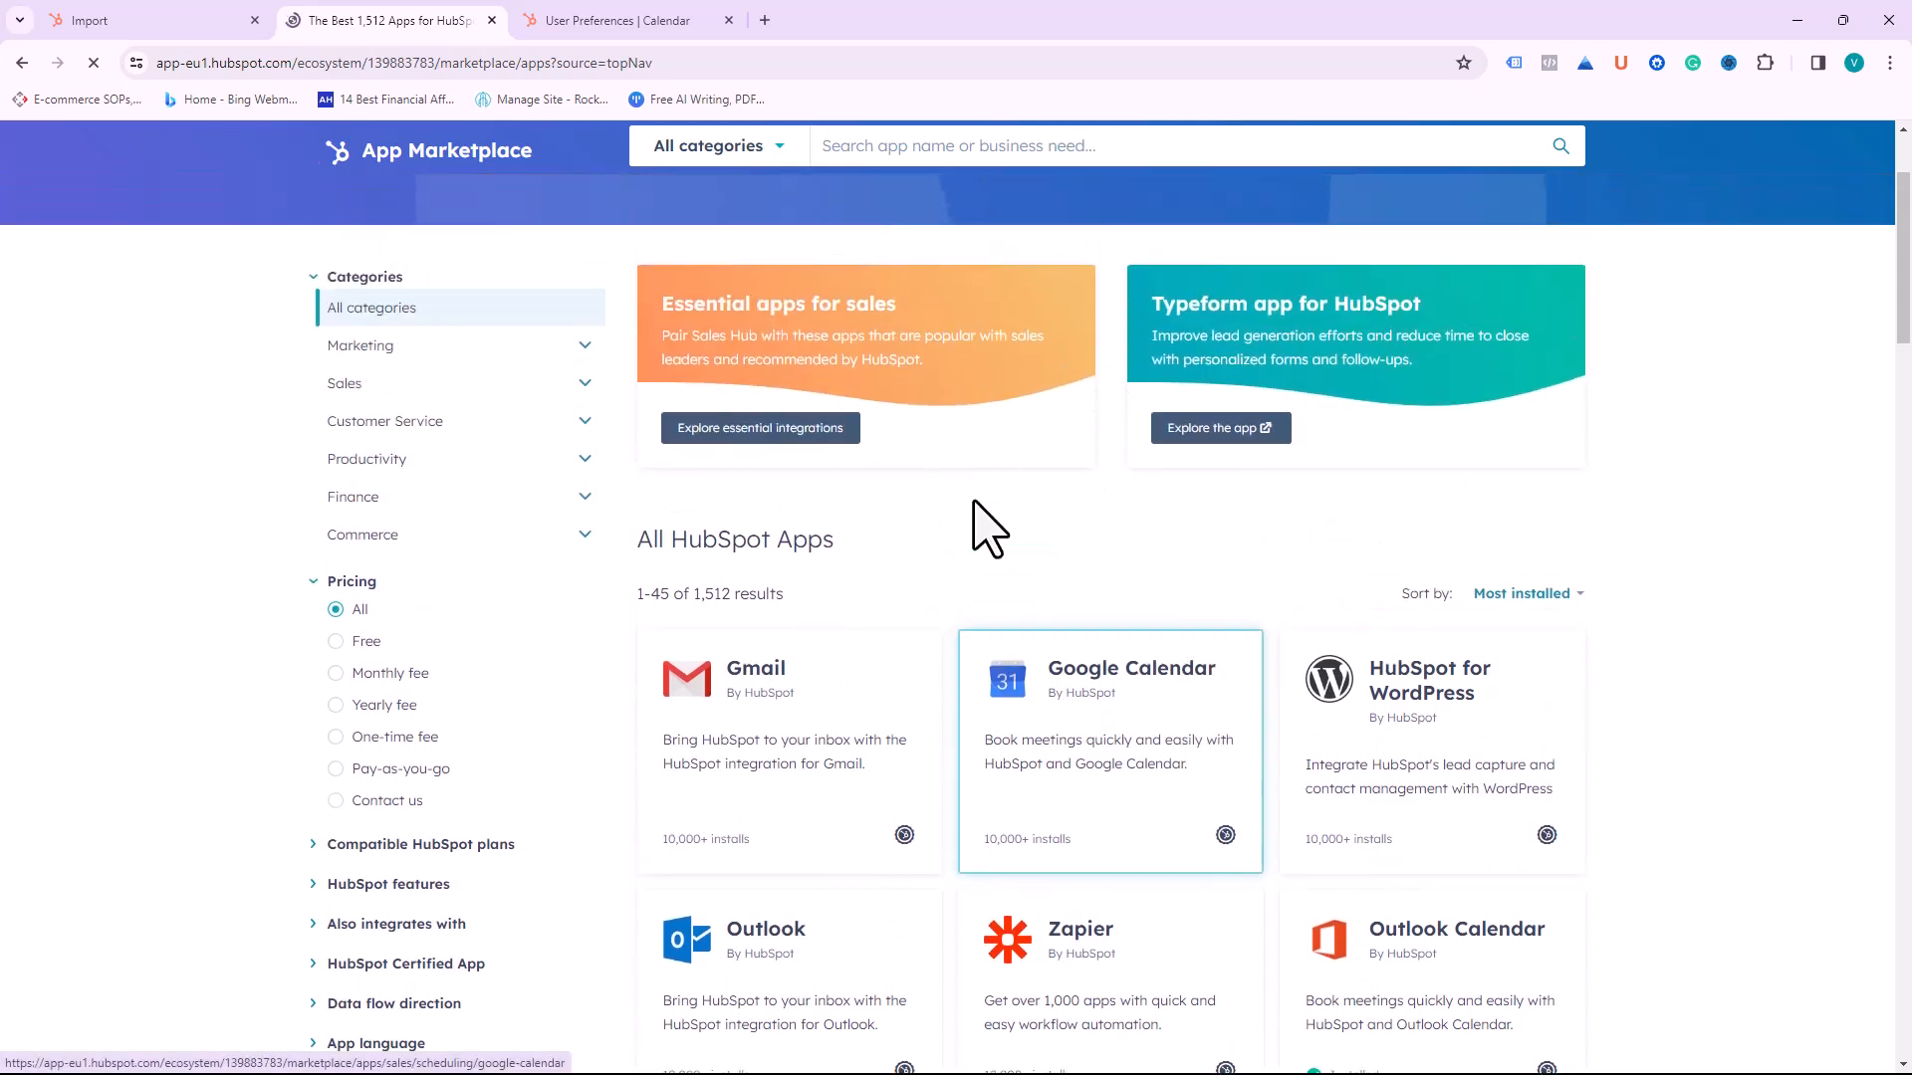
scroll(1079, 683, down, 3)
scroll(1072, 683, down, 2)
scroll(1071, 683, up, 2)
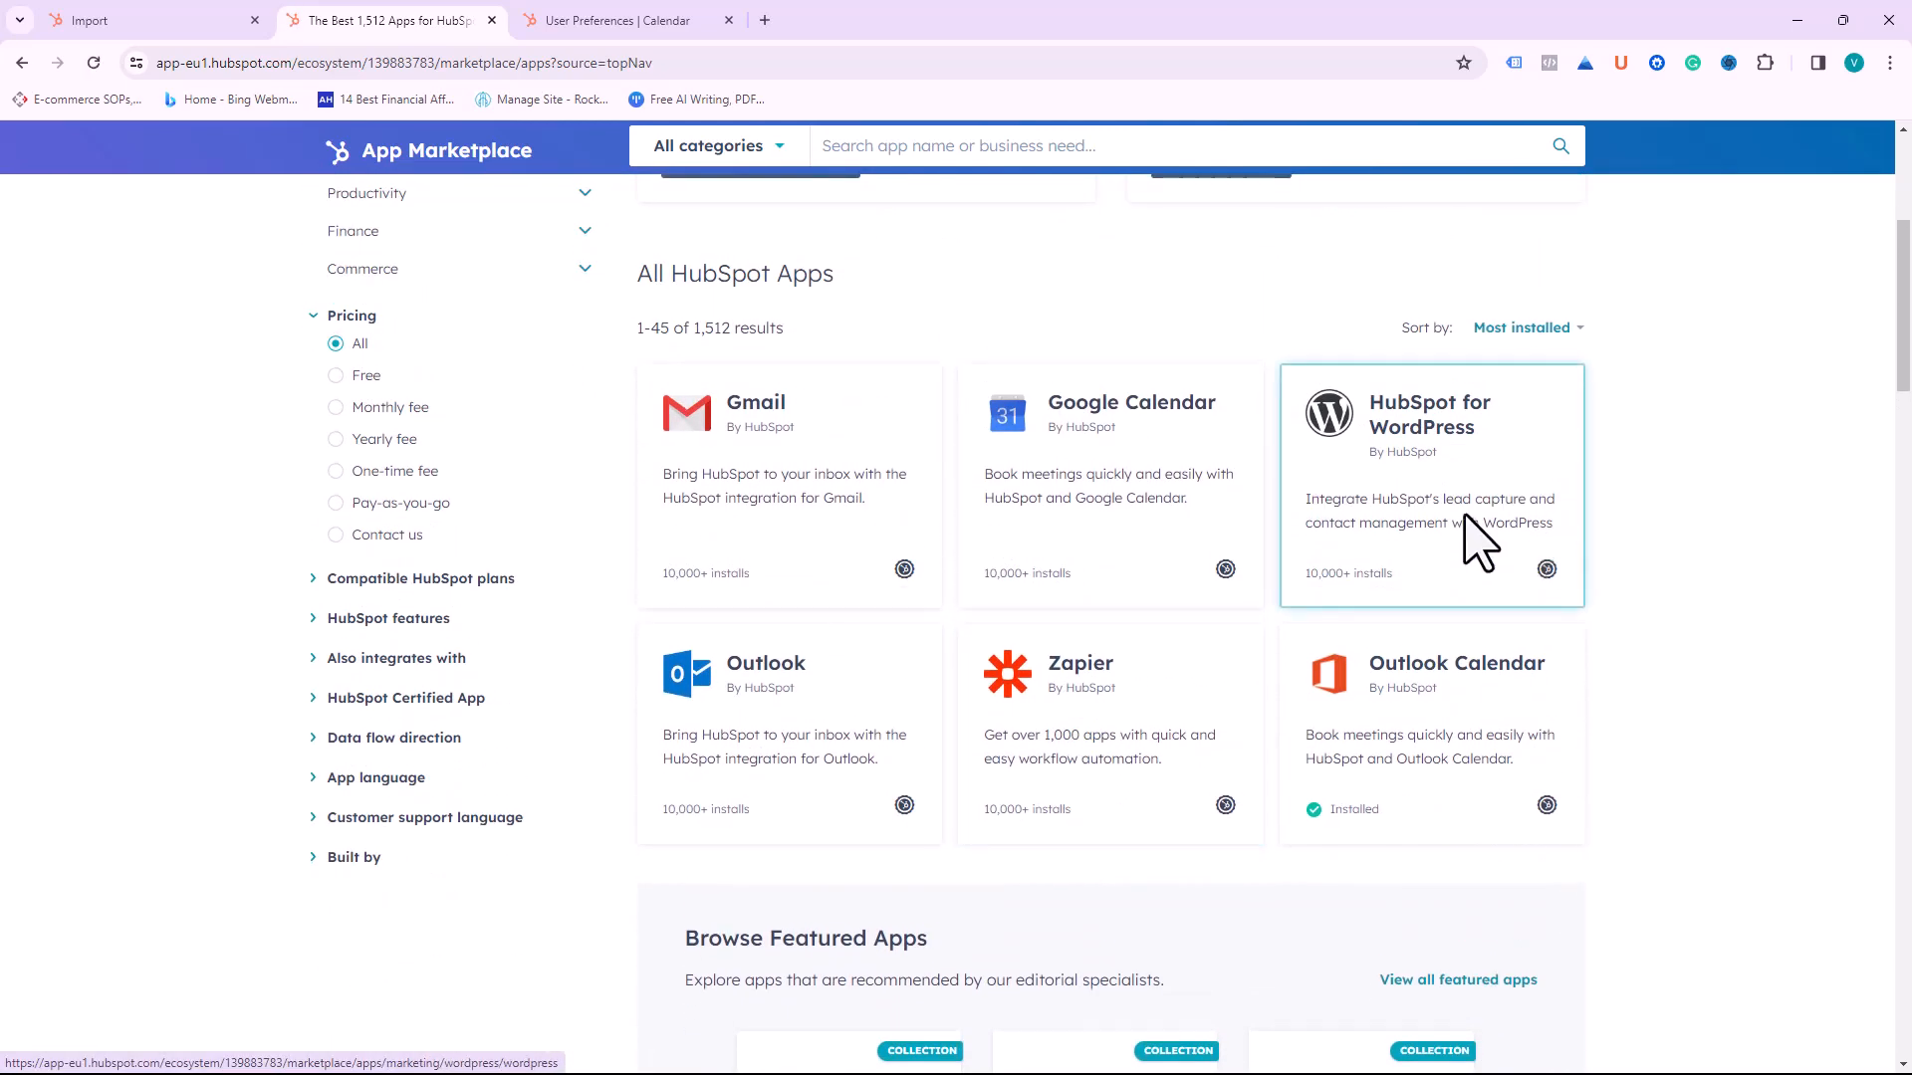
scroll(1479, 545, down, 7)
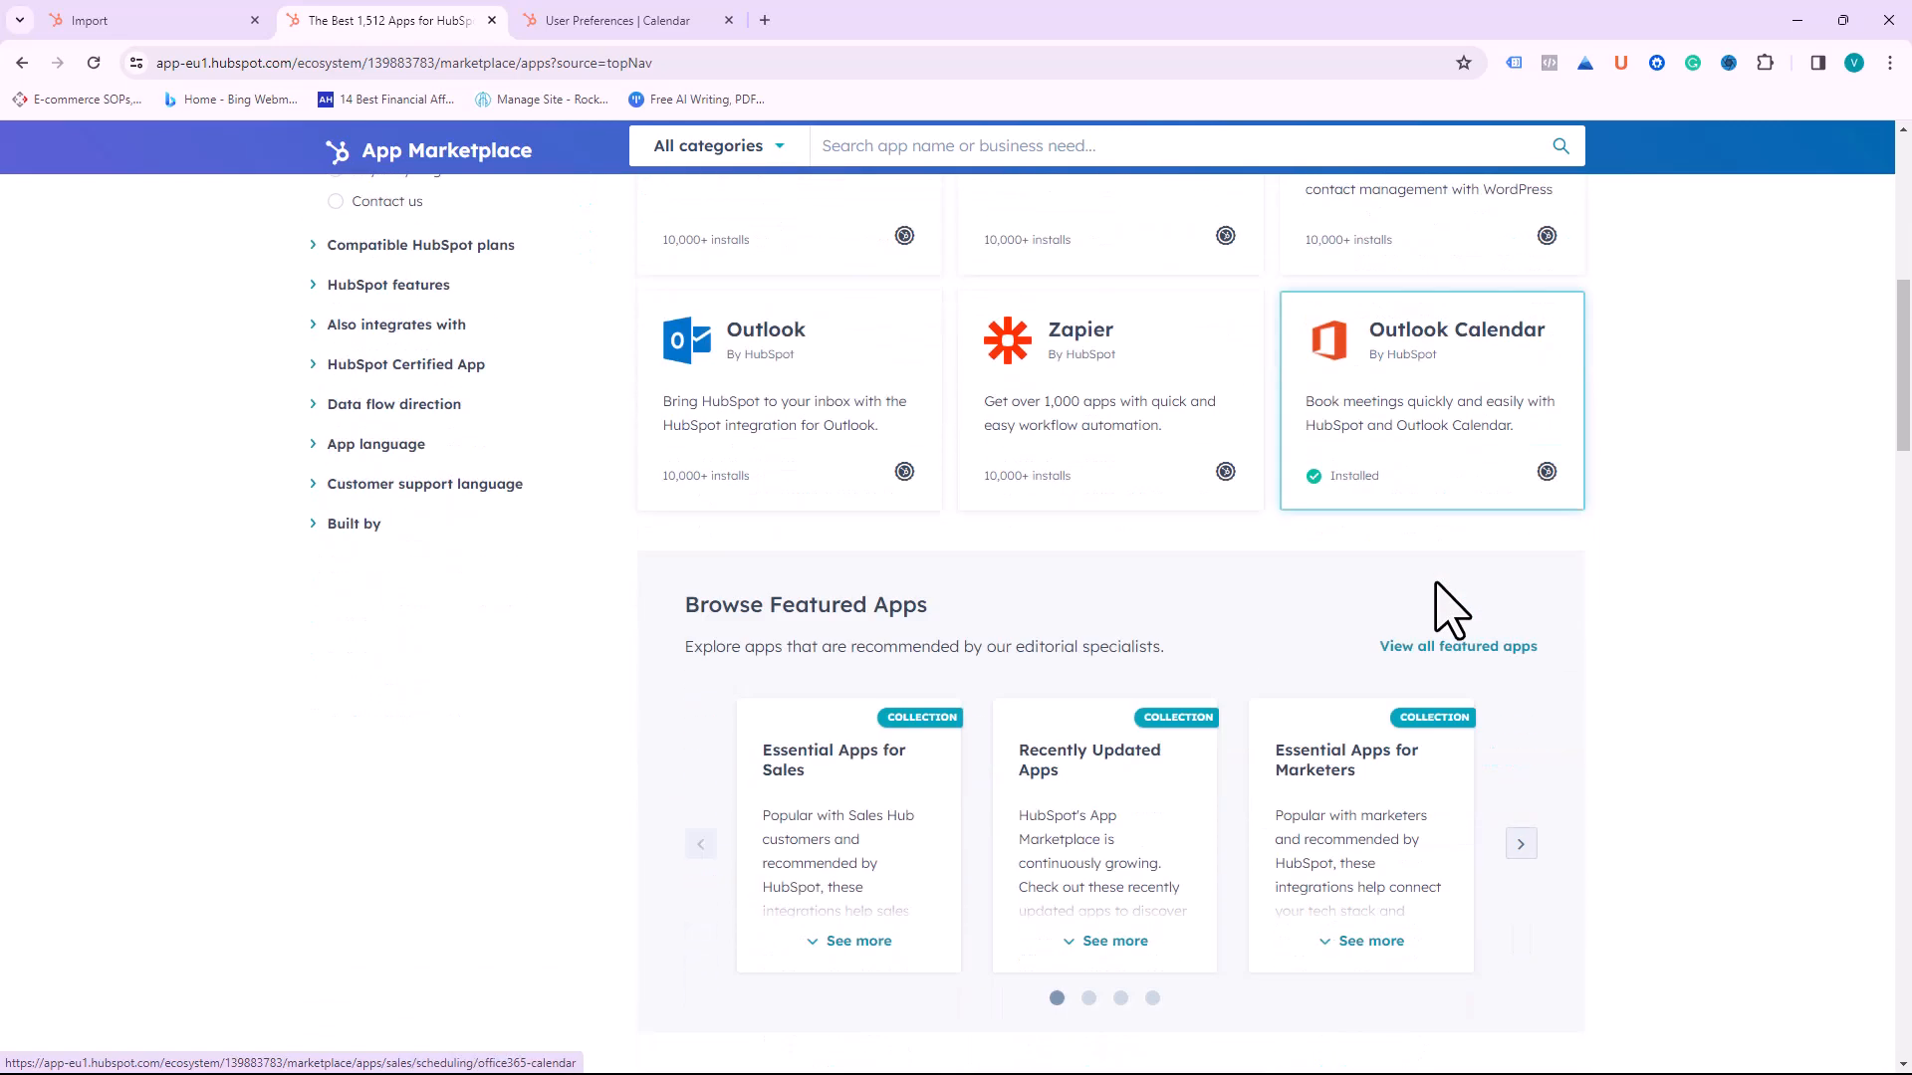
scroll(1442, 604, down, 3)
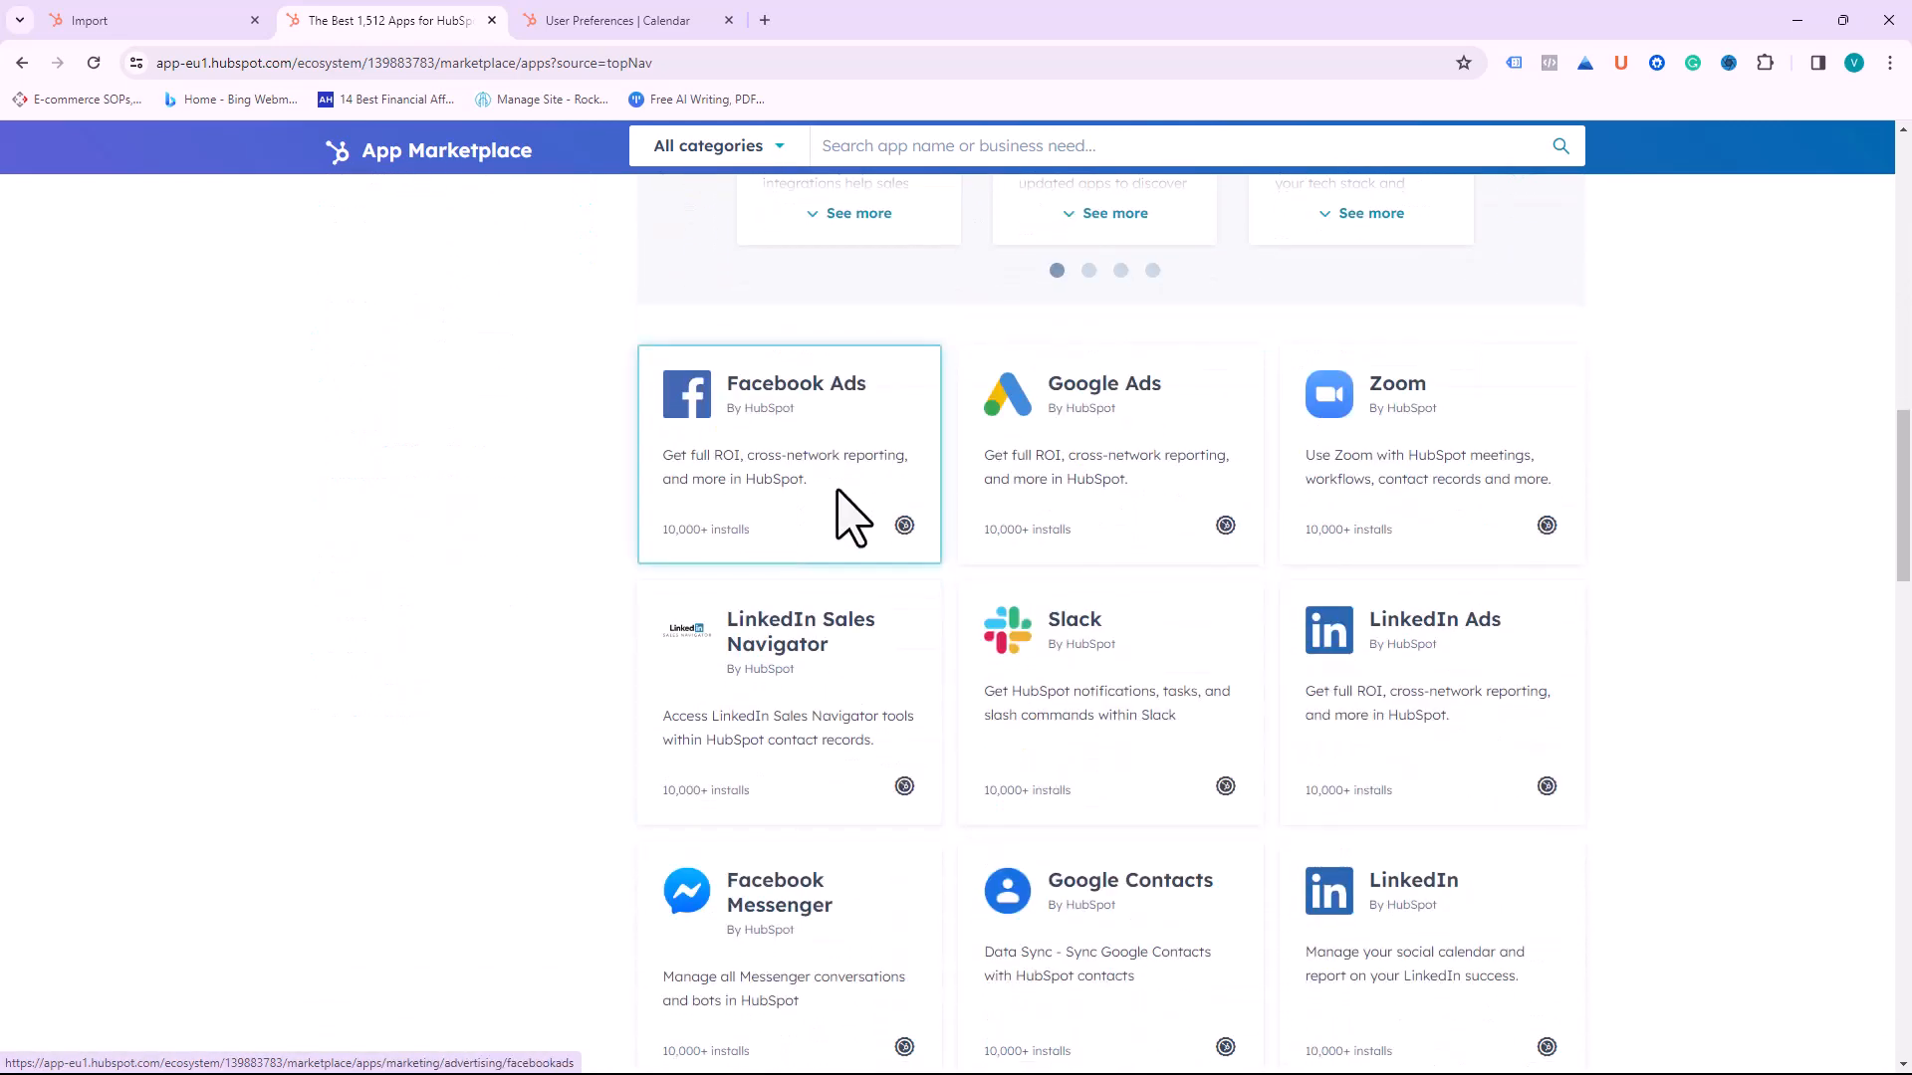
scroll(1037, 800, down, 2)
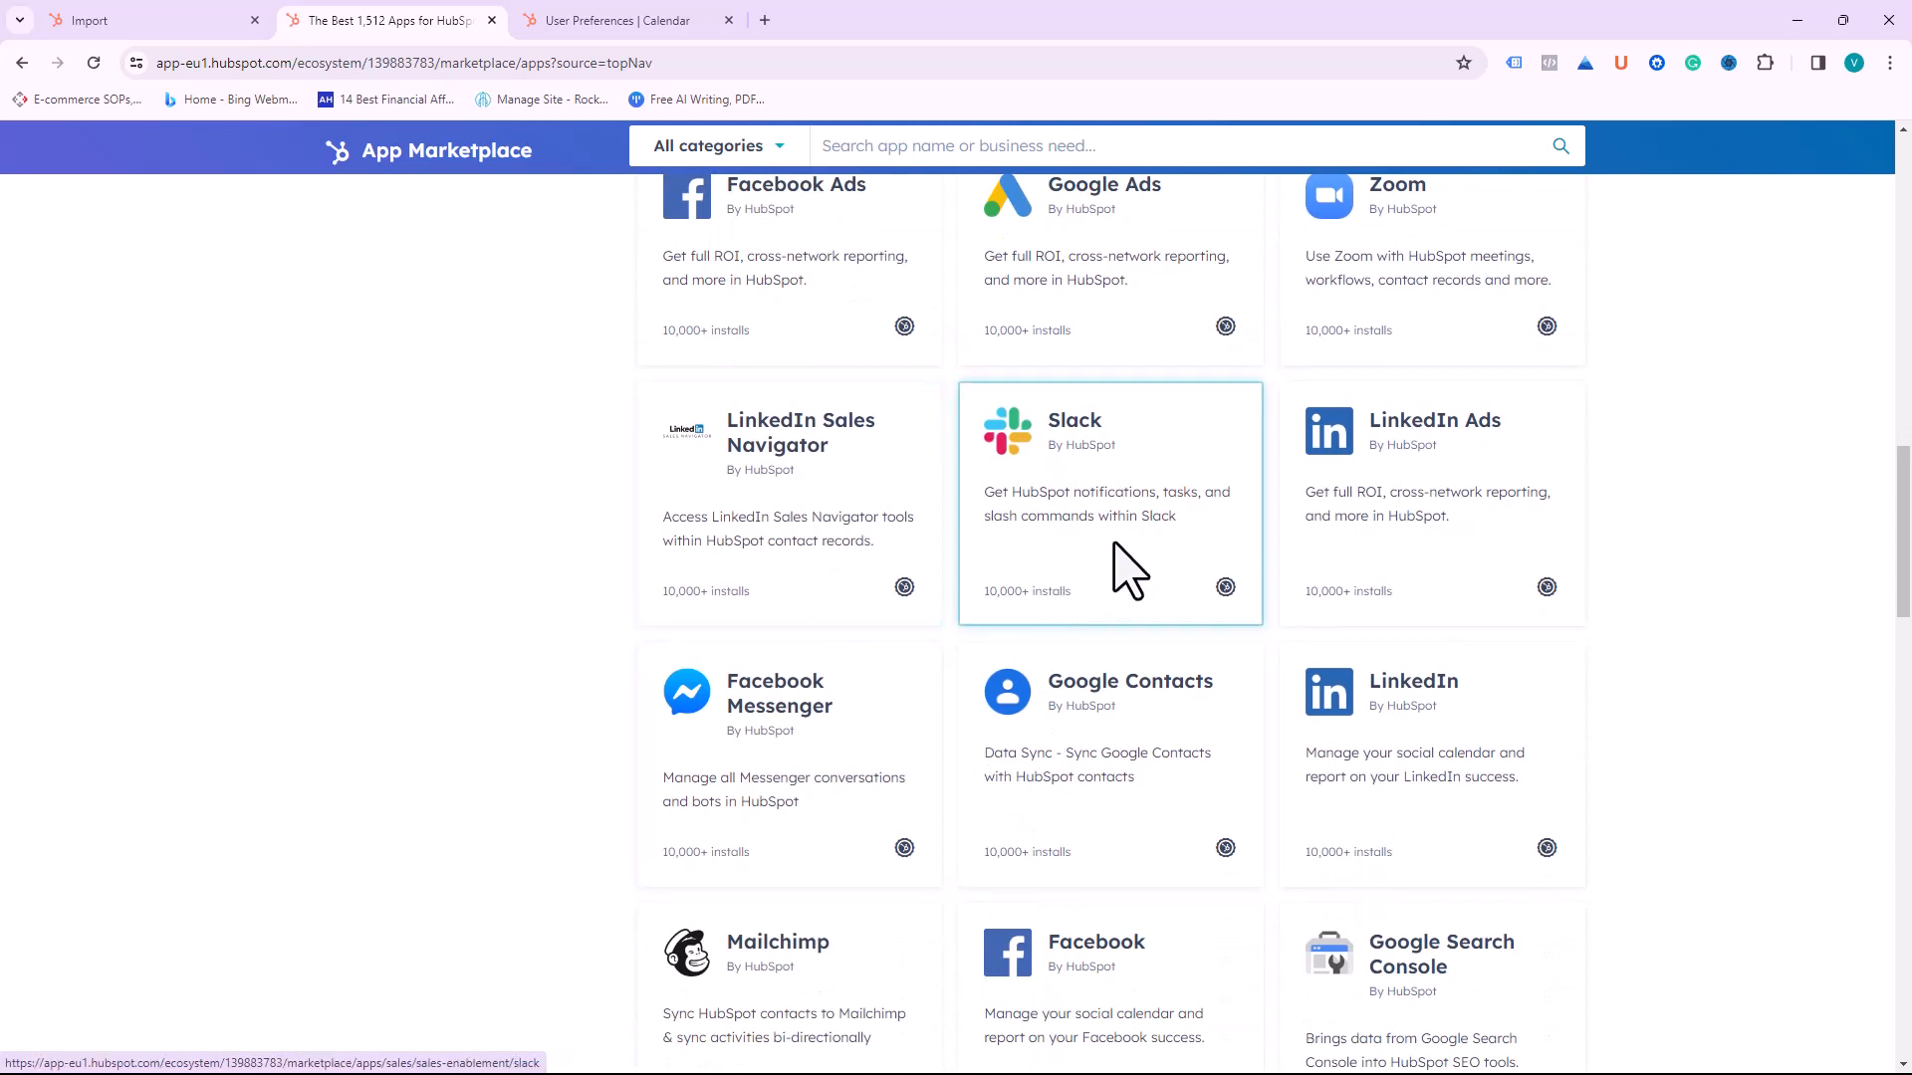
scroll(1305, 584, down, 1)
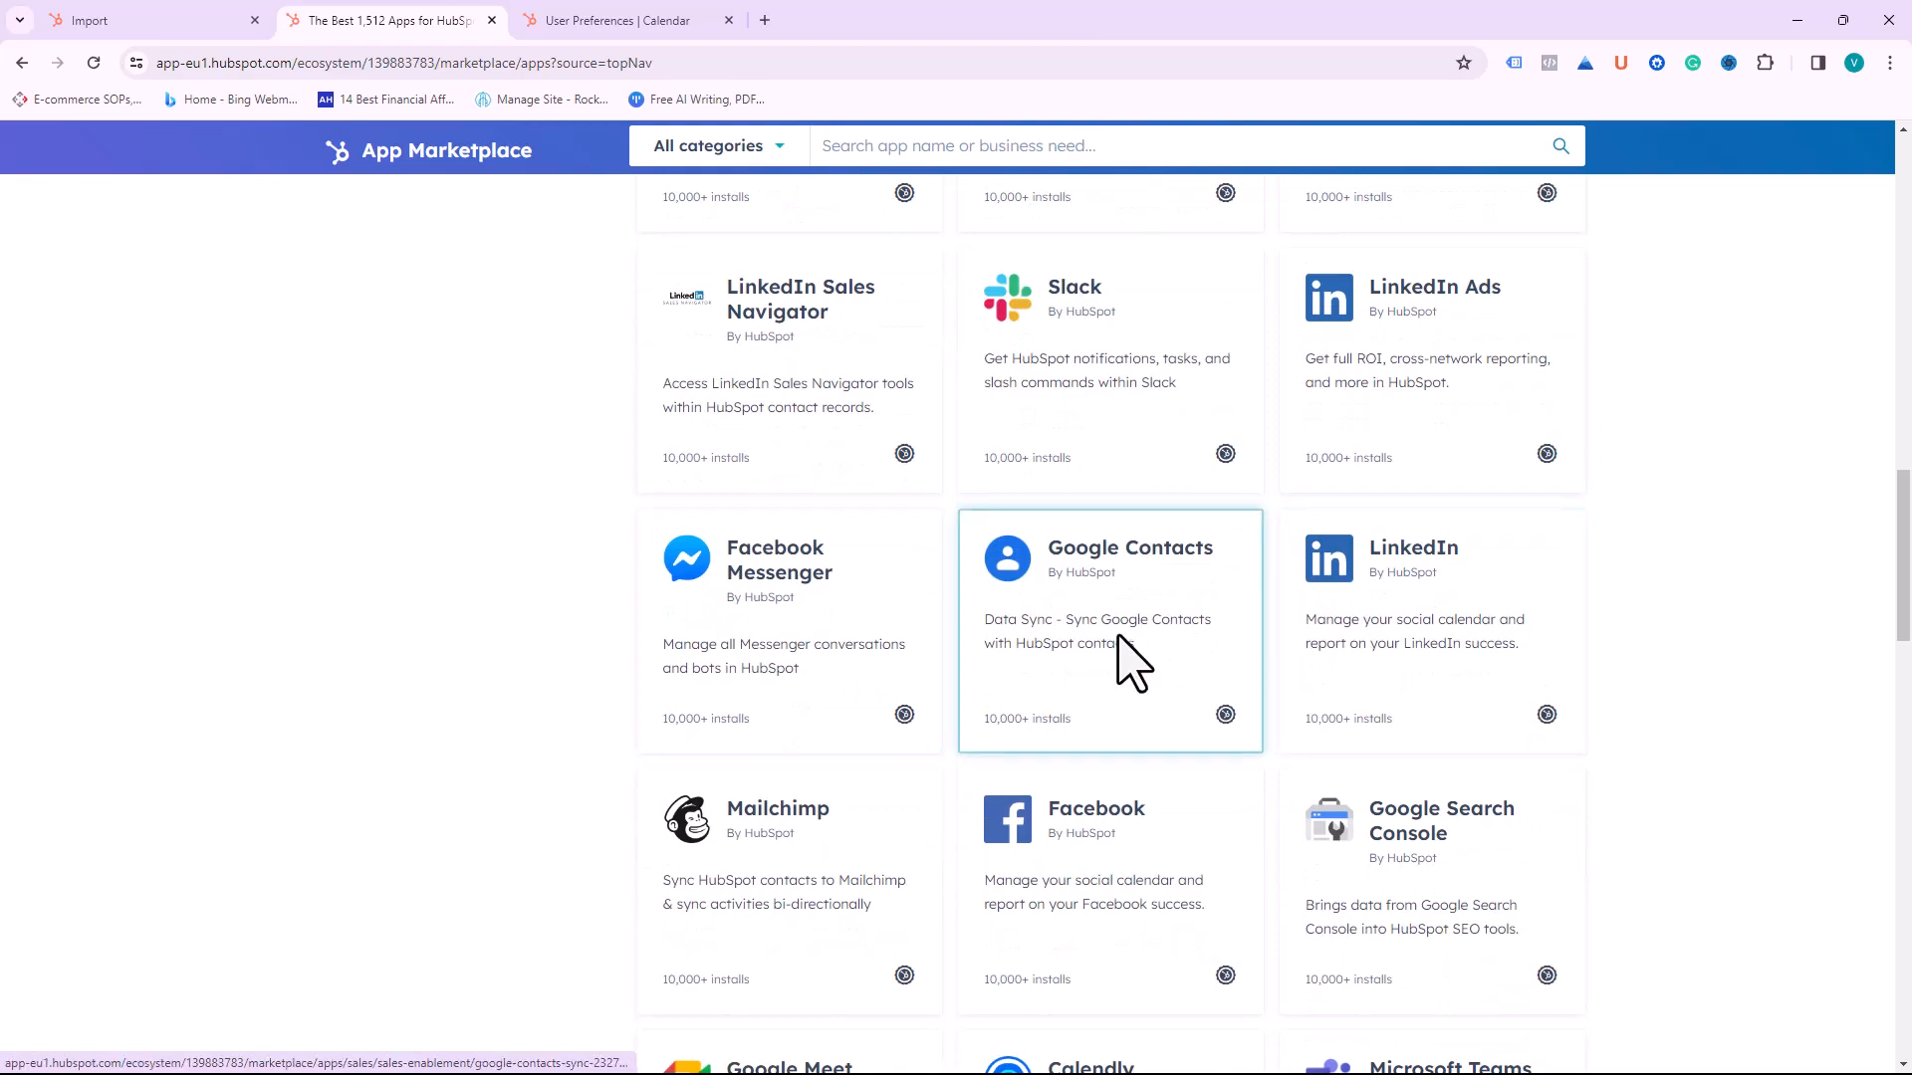
scroll(913, 684, up, 5)
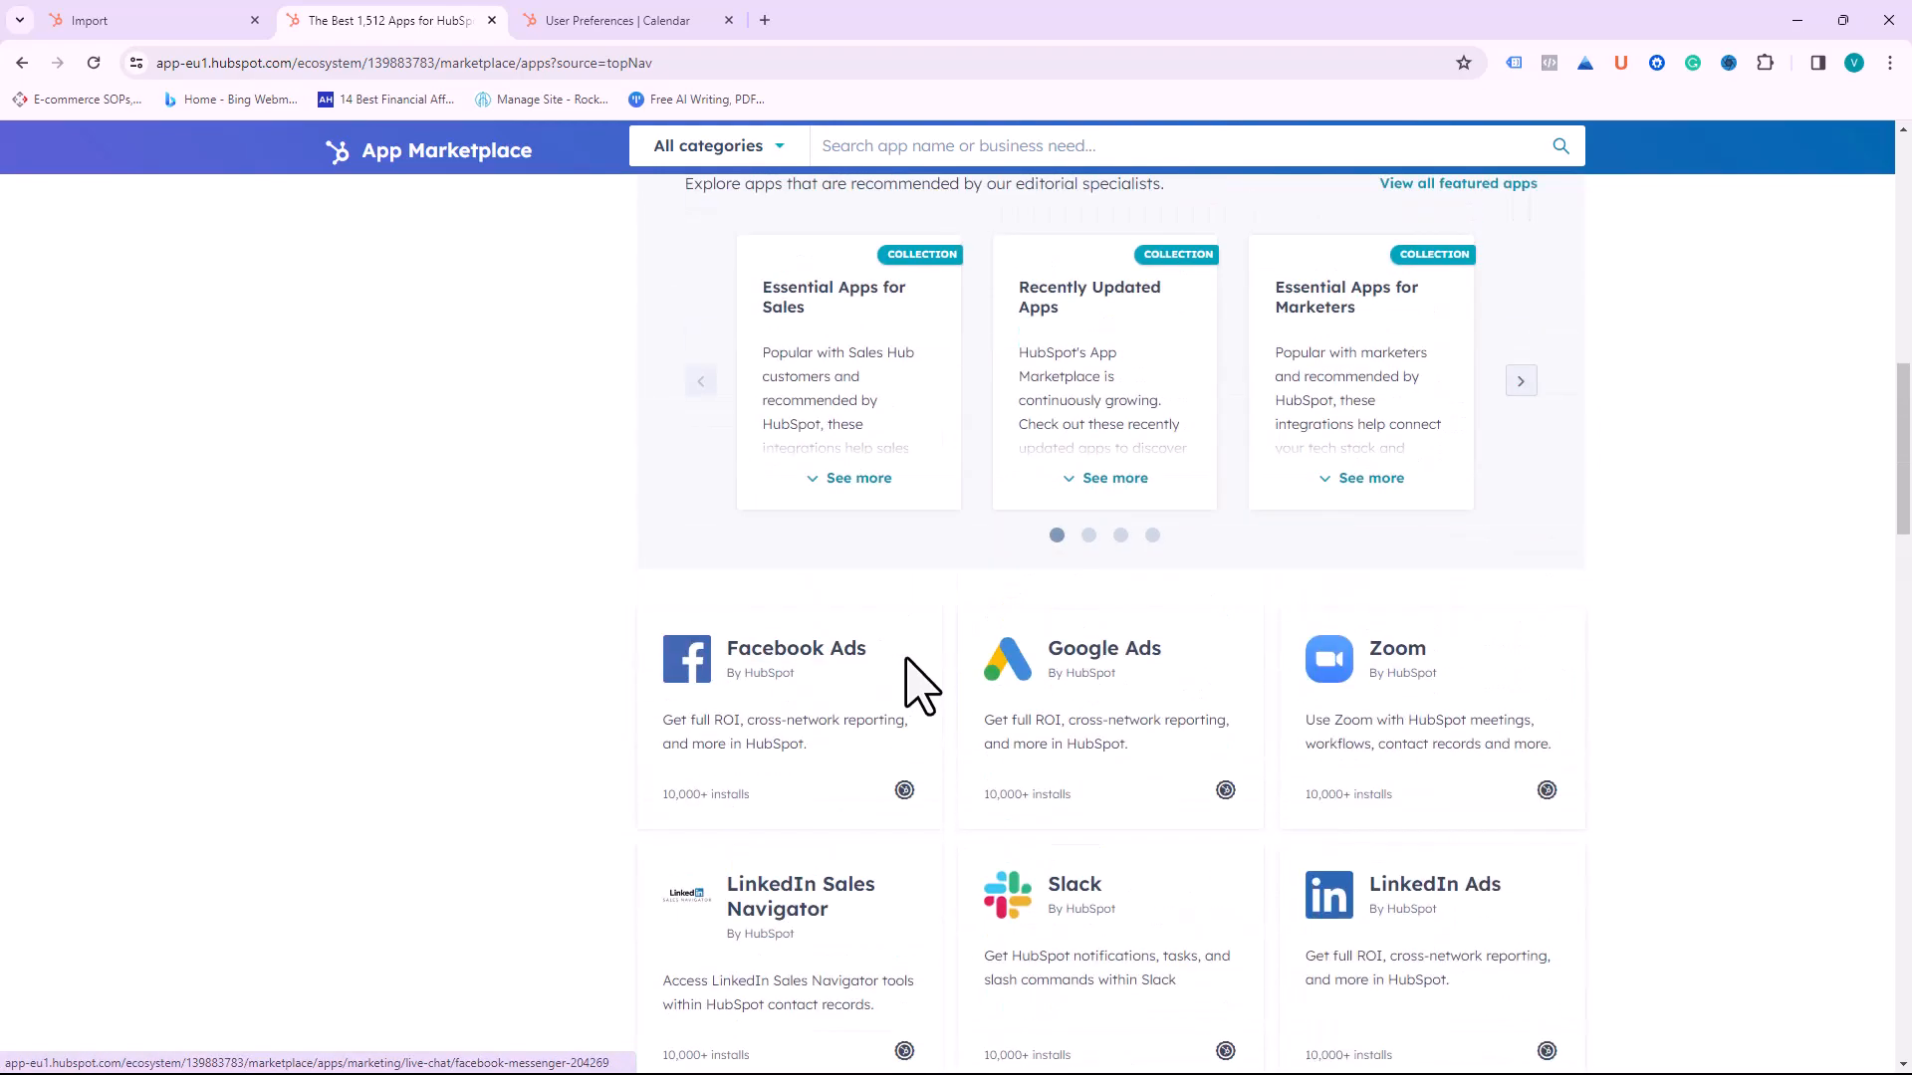
scroll(921, 687, down, 2)
scroll(921, 687, down, 15)
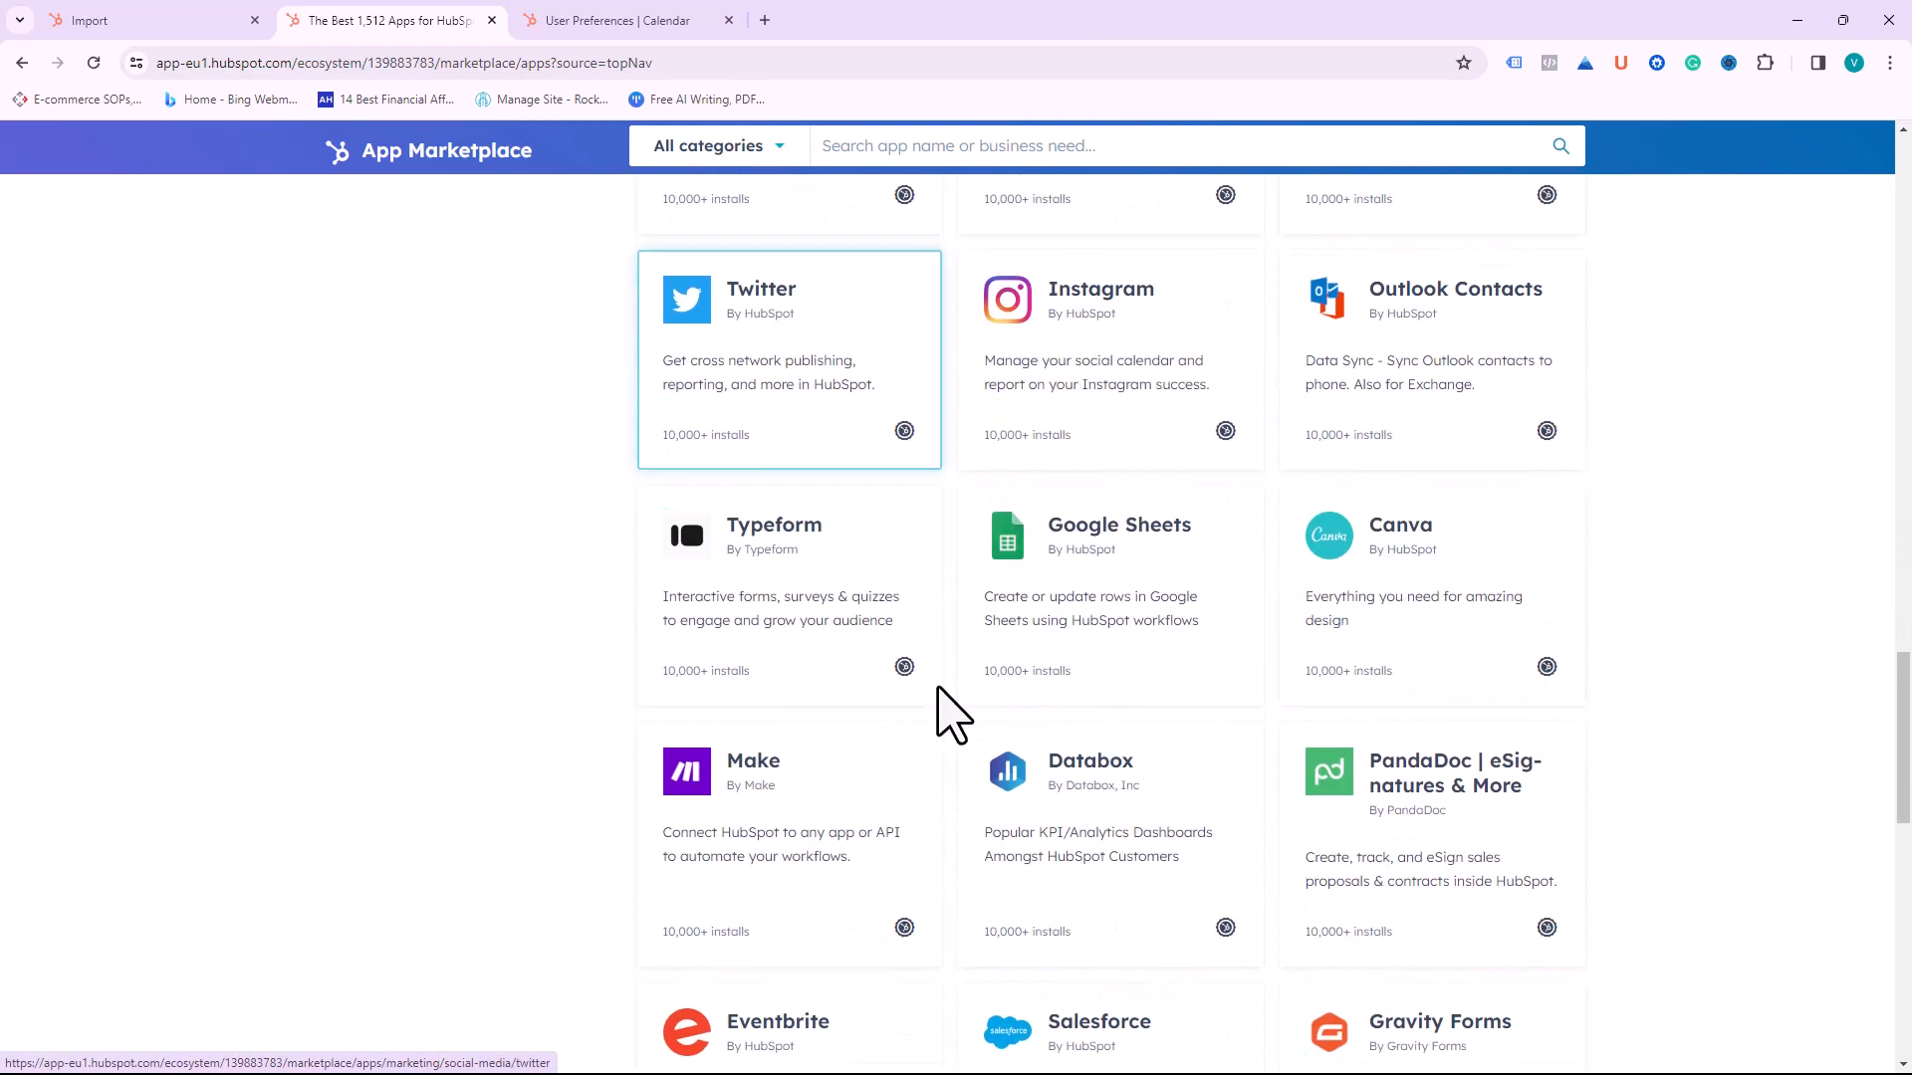
scroll(946, 709, down, 4)
scroll(939, 704, up, 12)
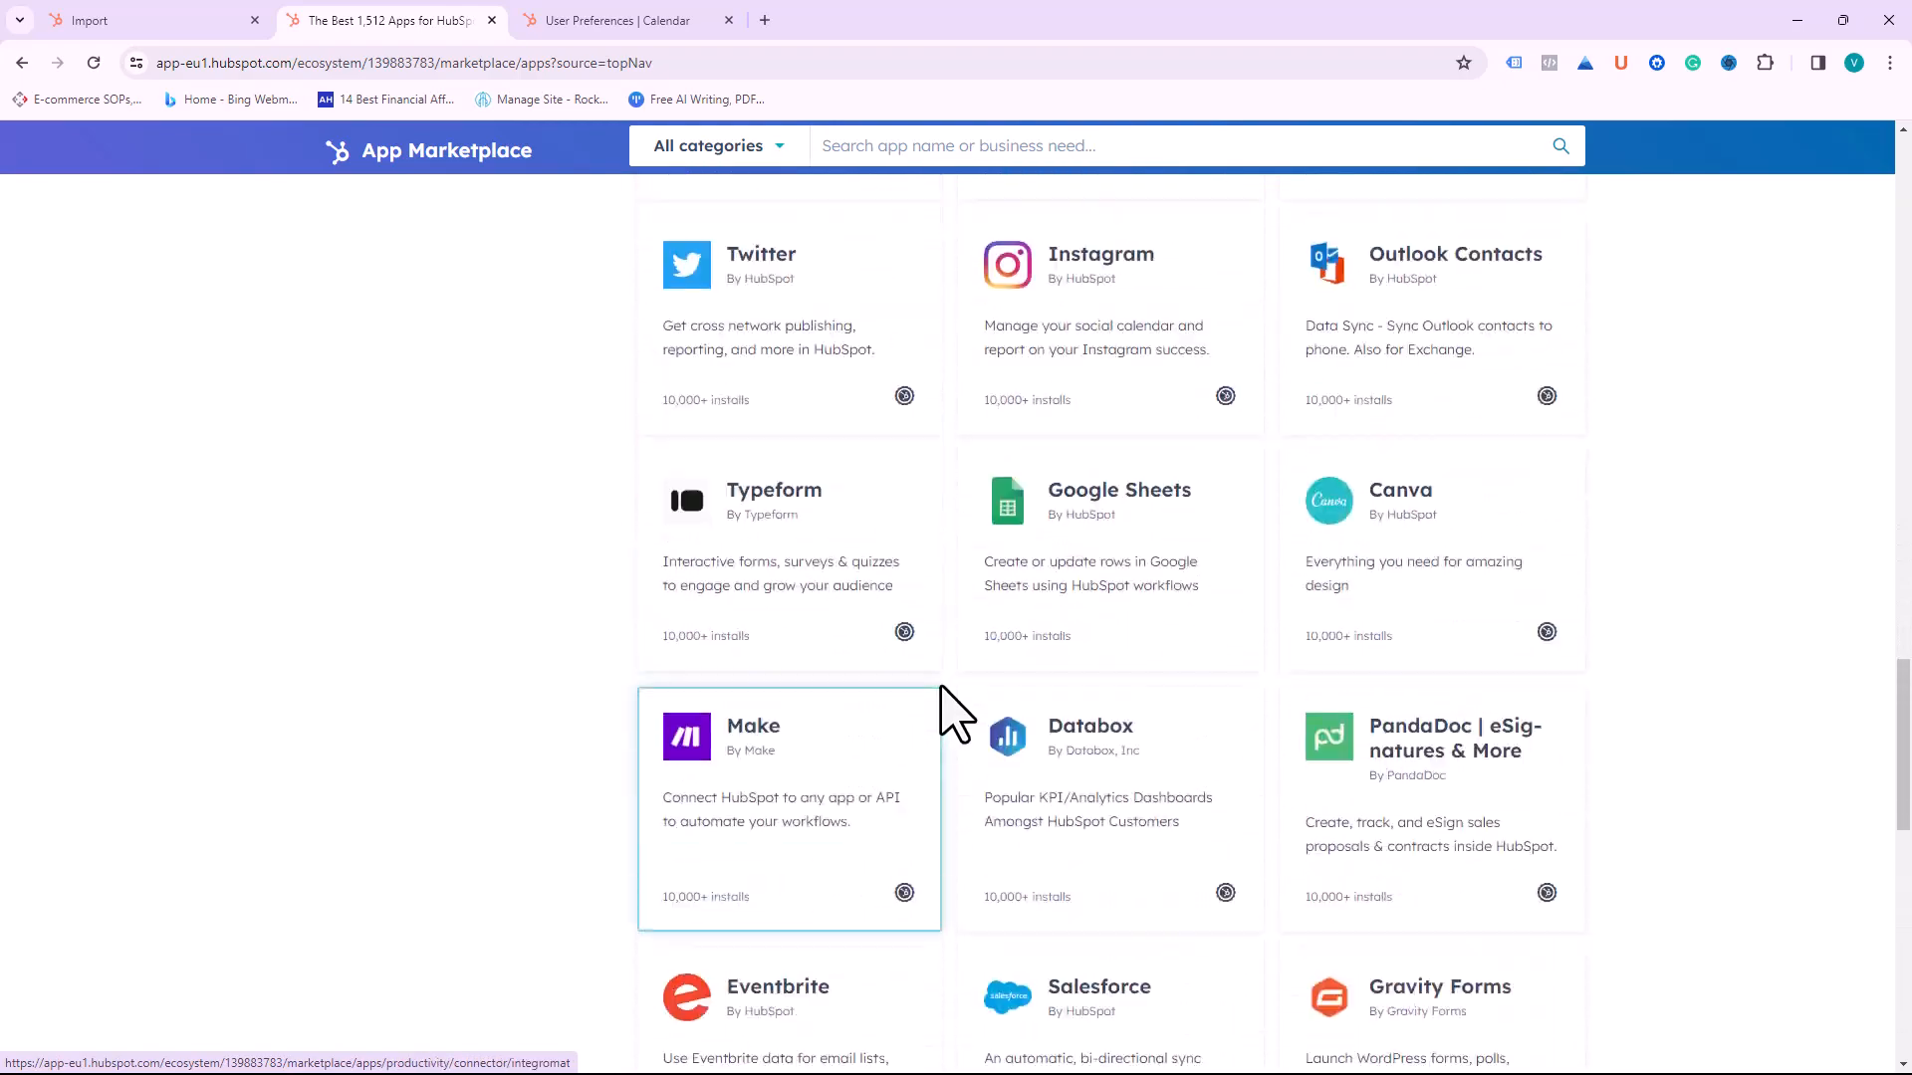
click(147, 20)
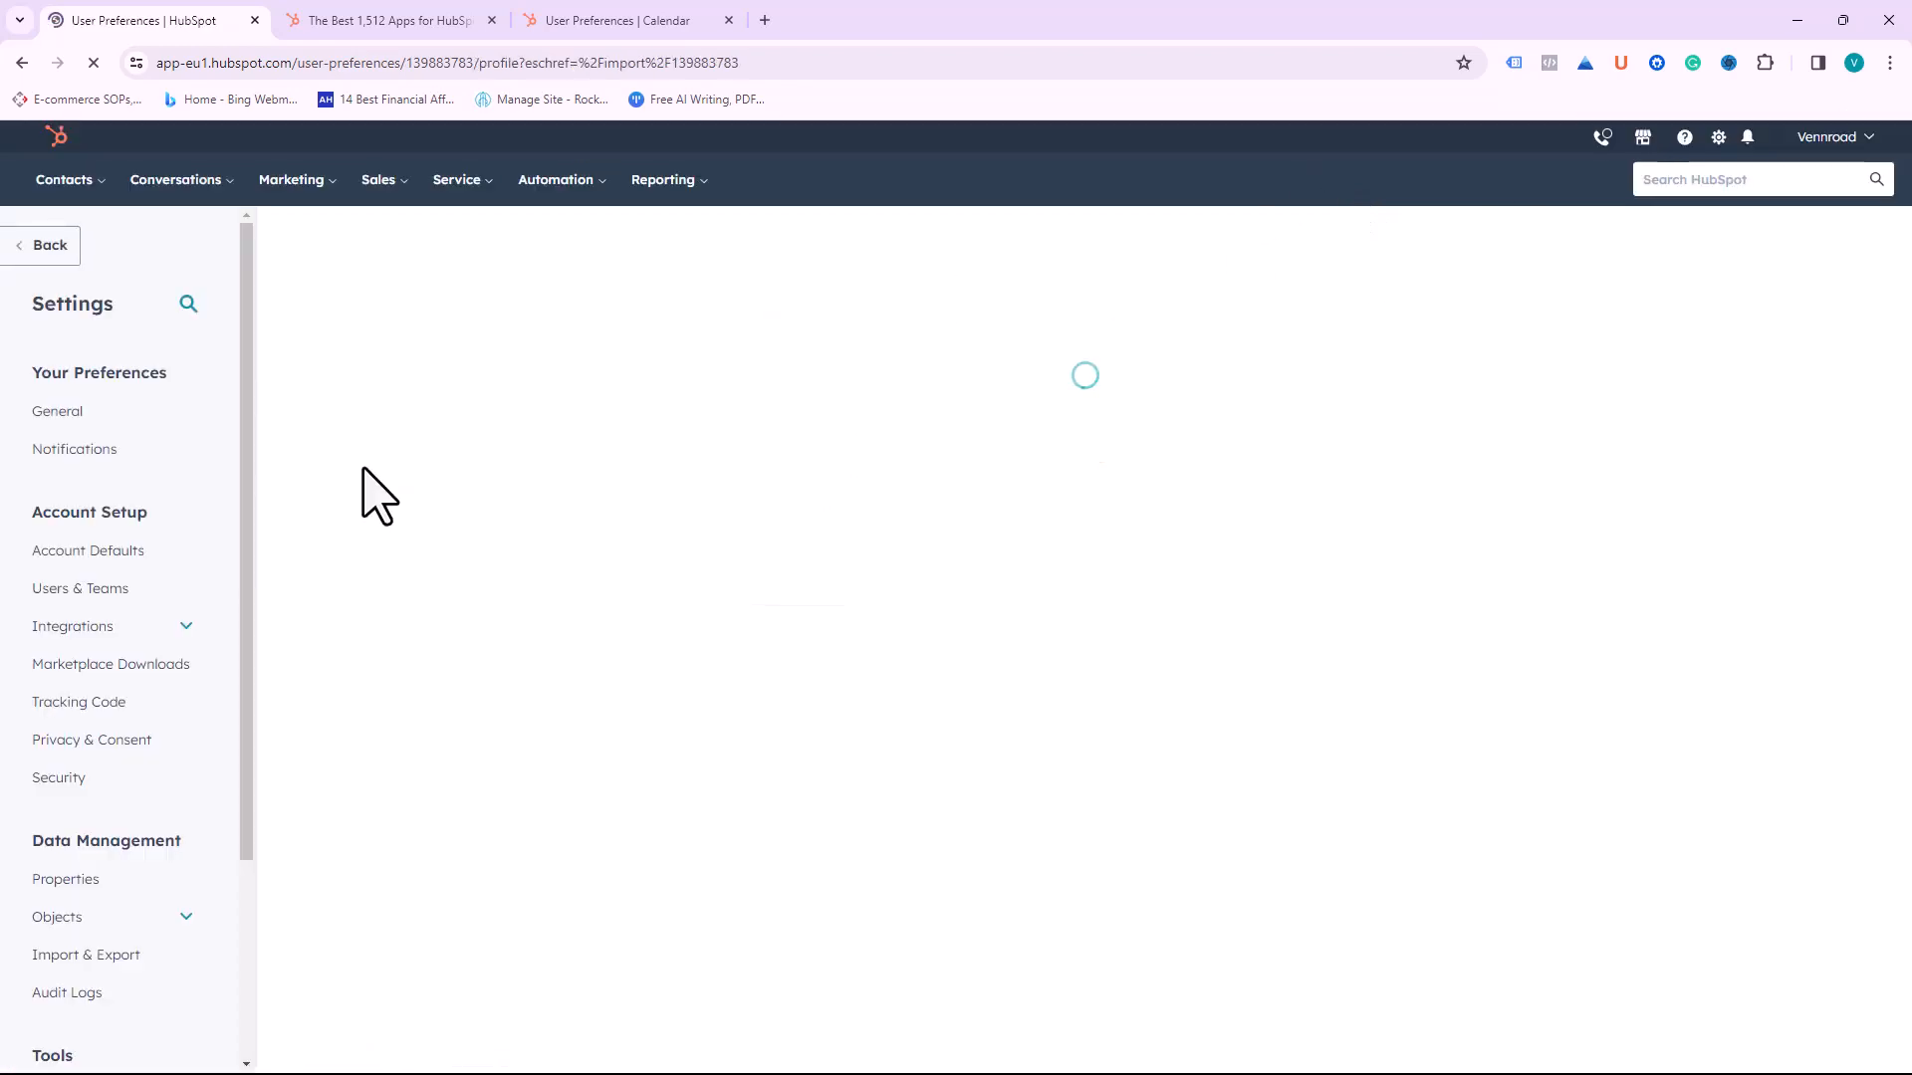
Step: Open Users & Teams from the Account Setup section of the Settings sidebar
scroll(136, 759, down, 8)
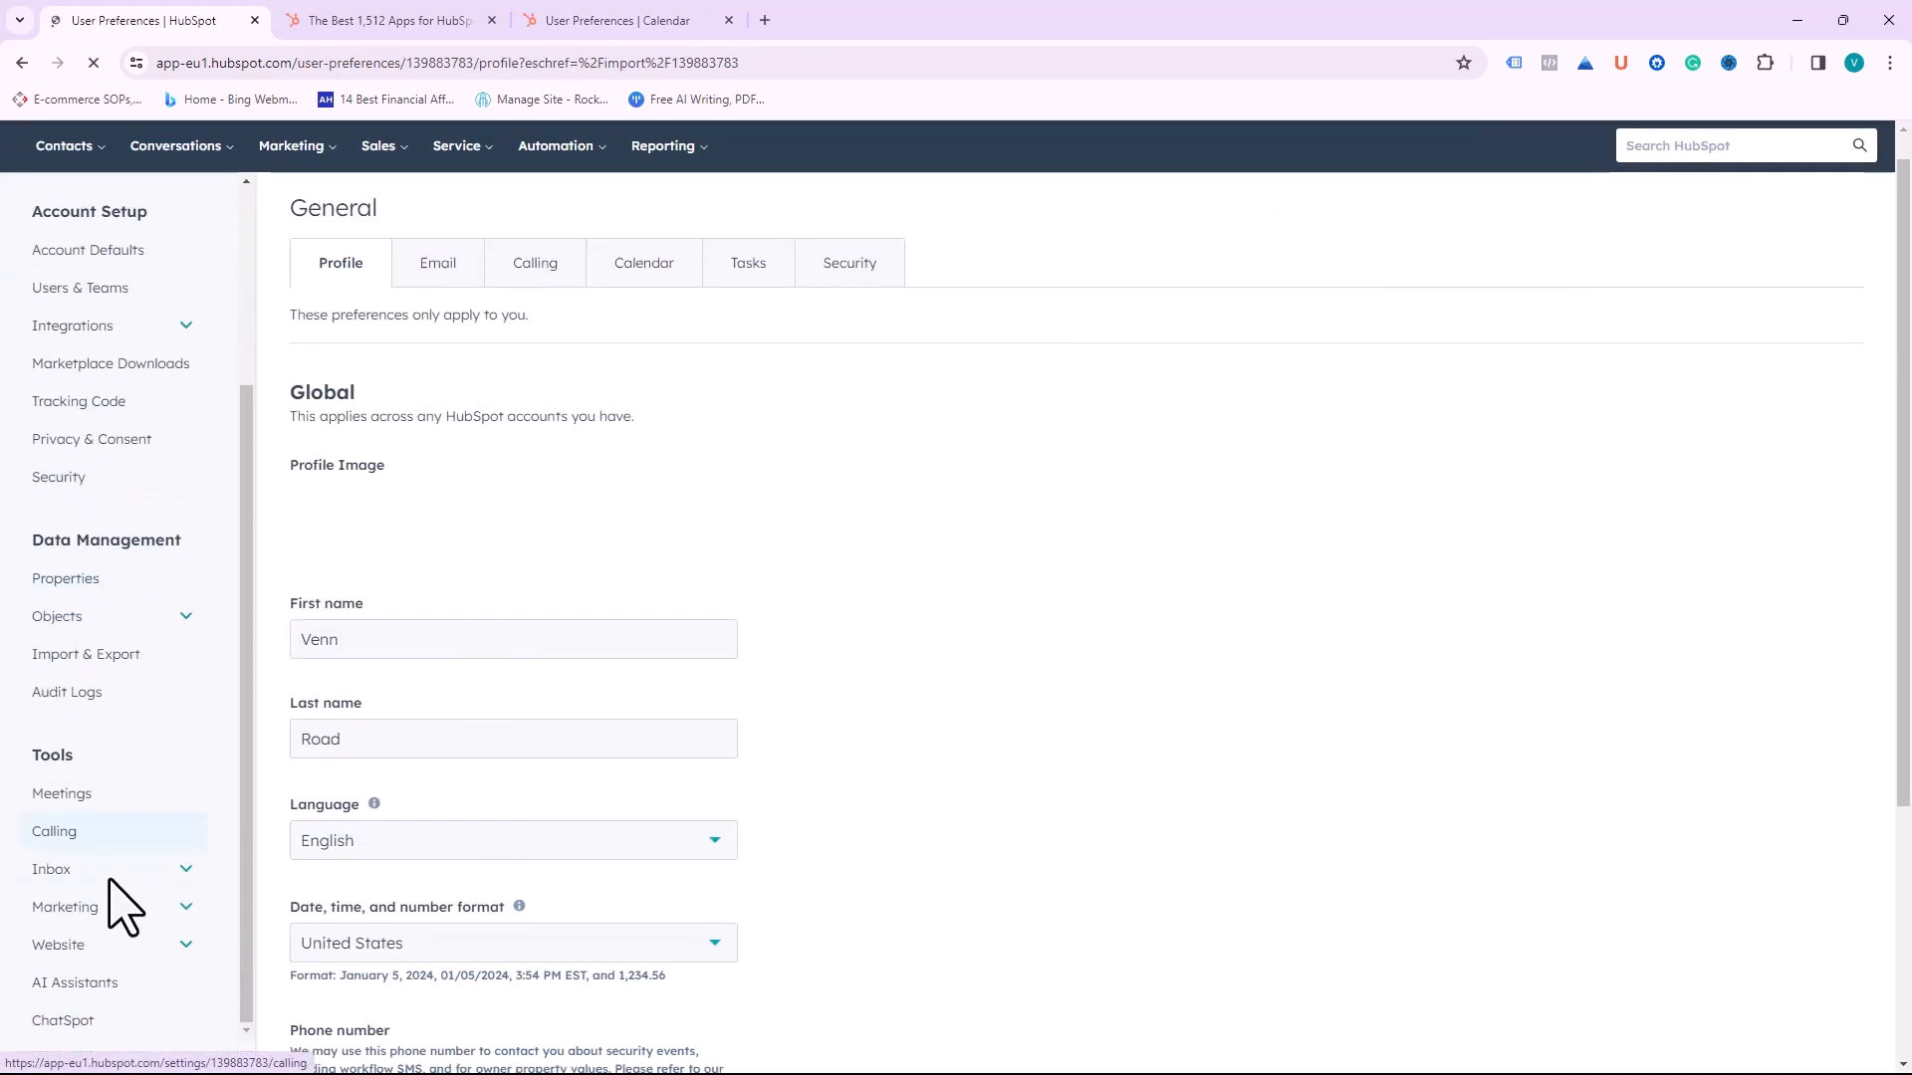
scroll(109, 573, up, 5)
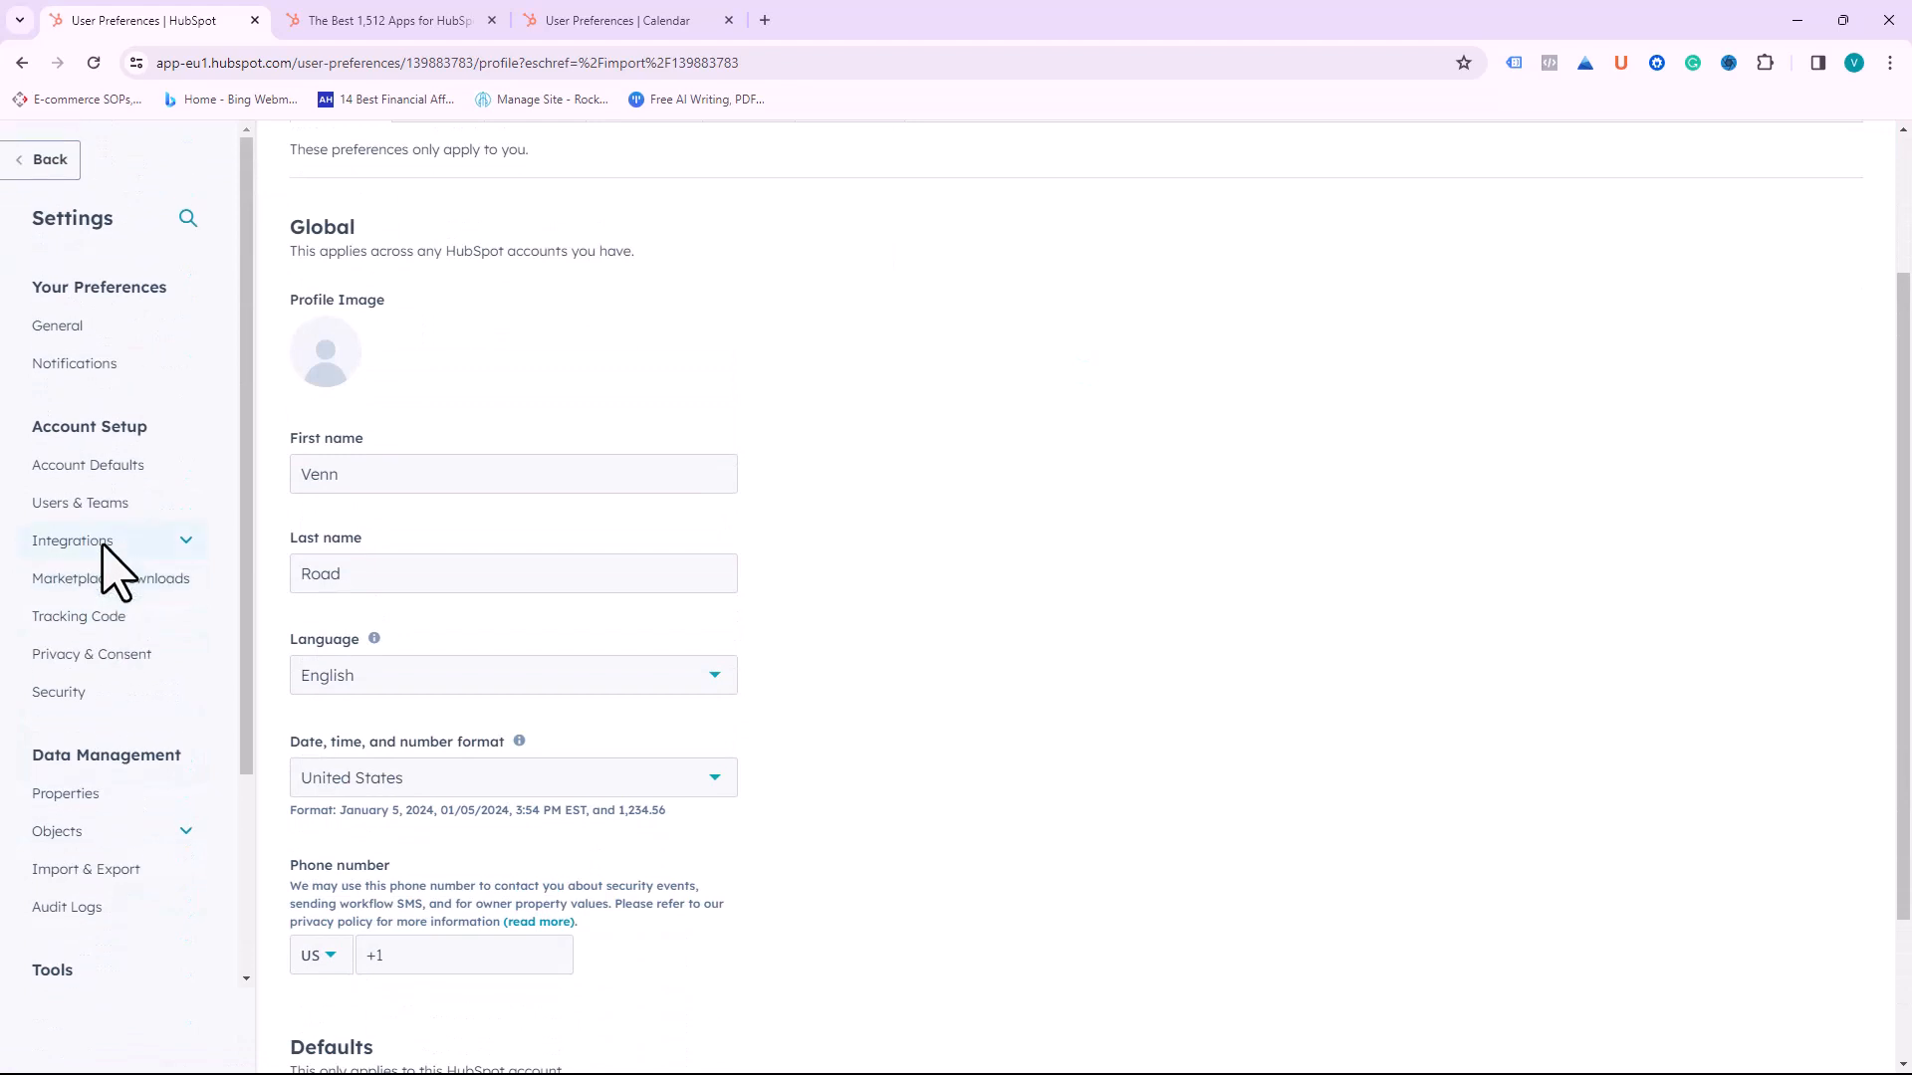
click(98, 502)
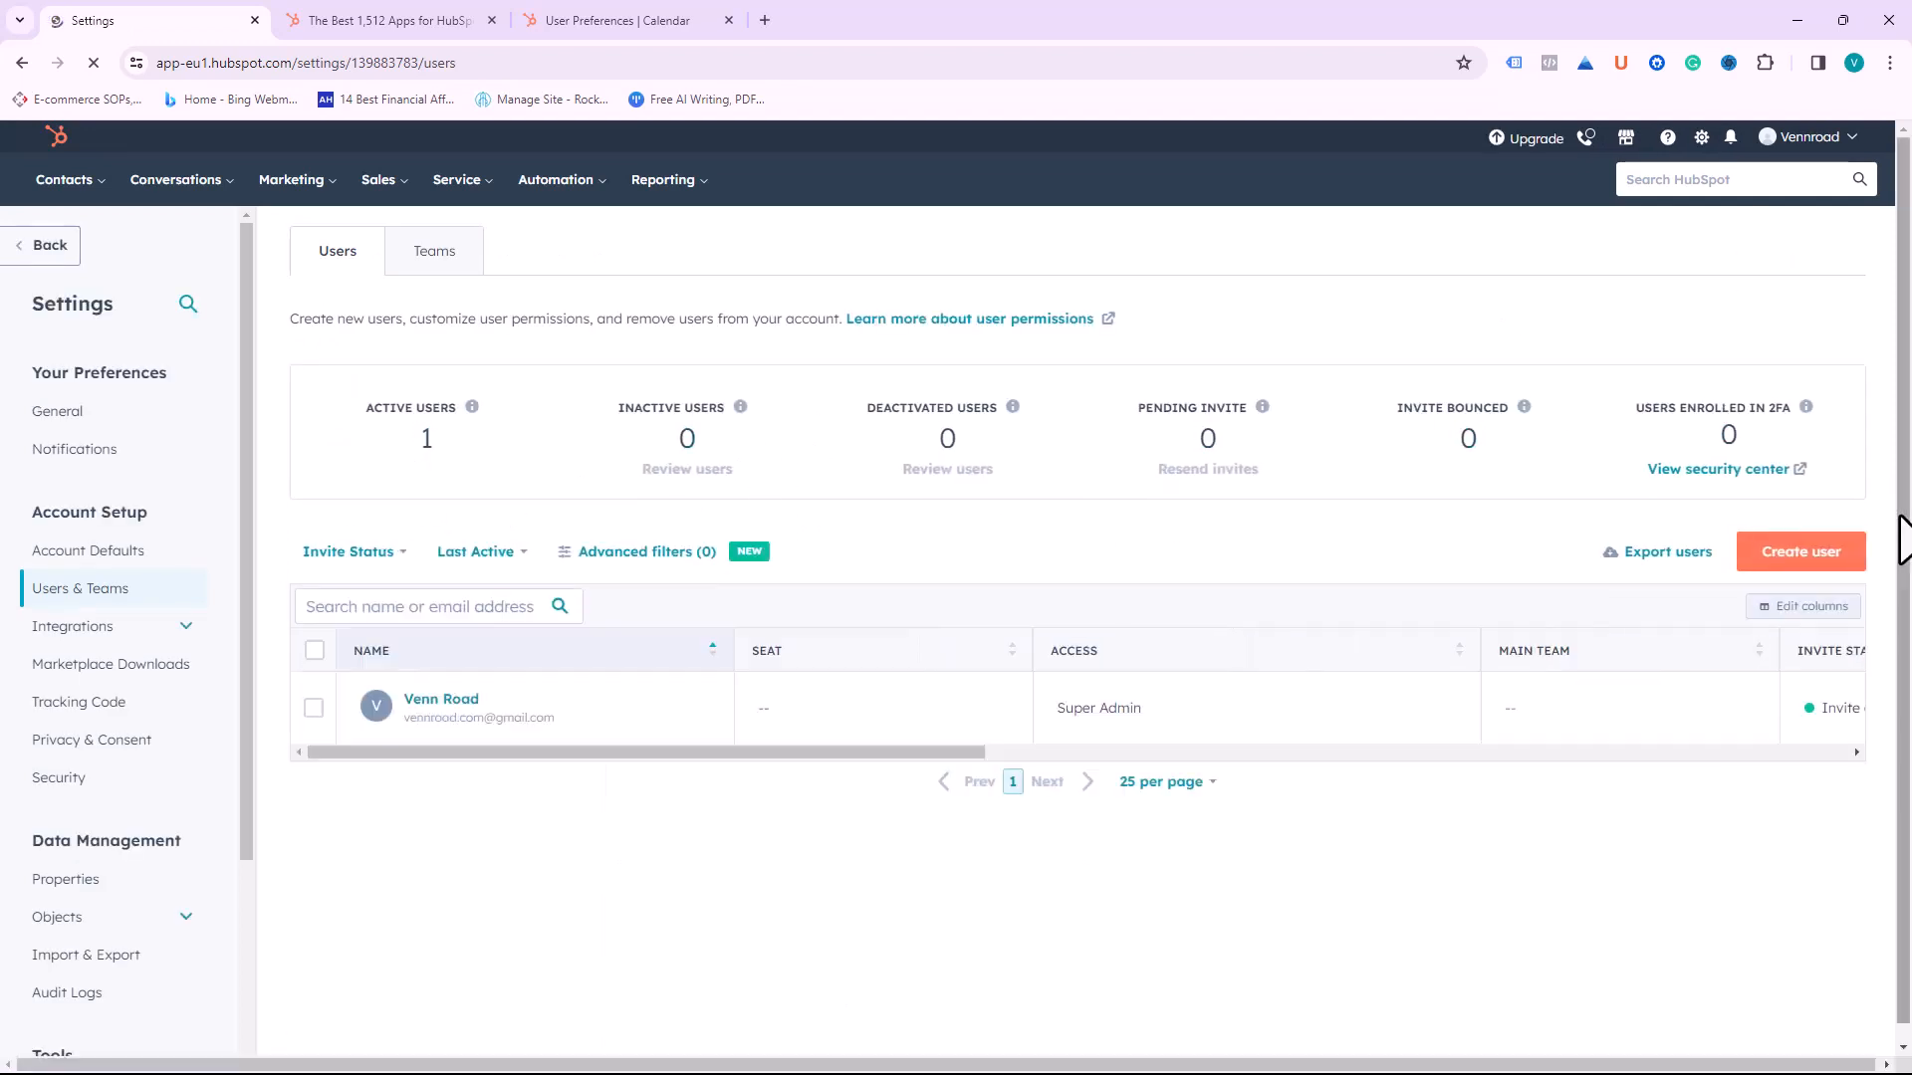
Step: Begin creating a new user and pick the Quick Invite option
click(1794, 555)
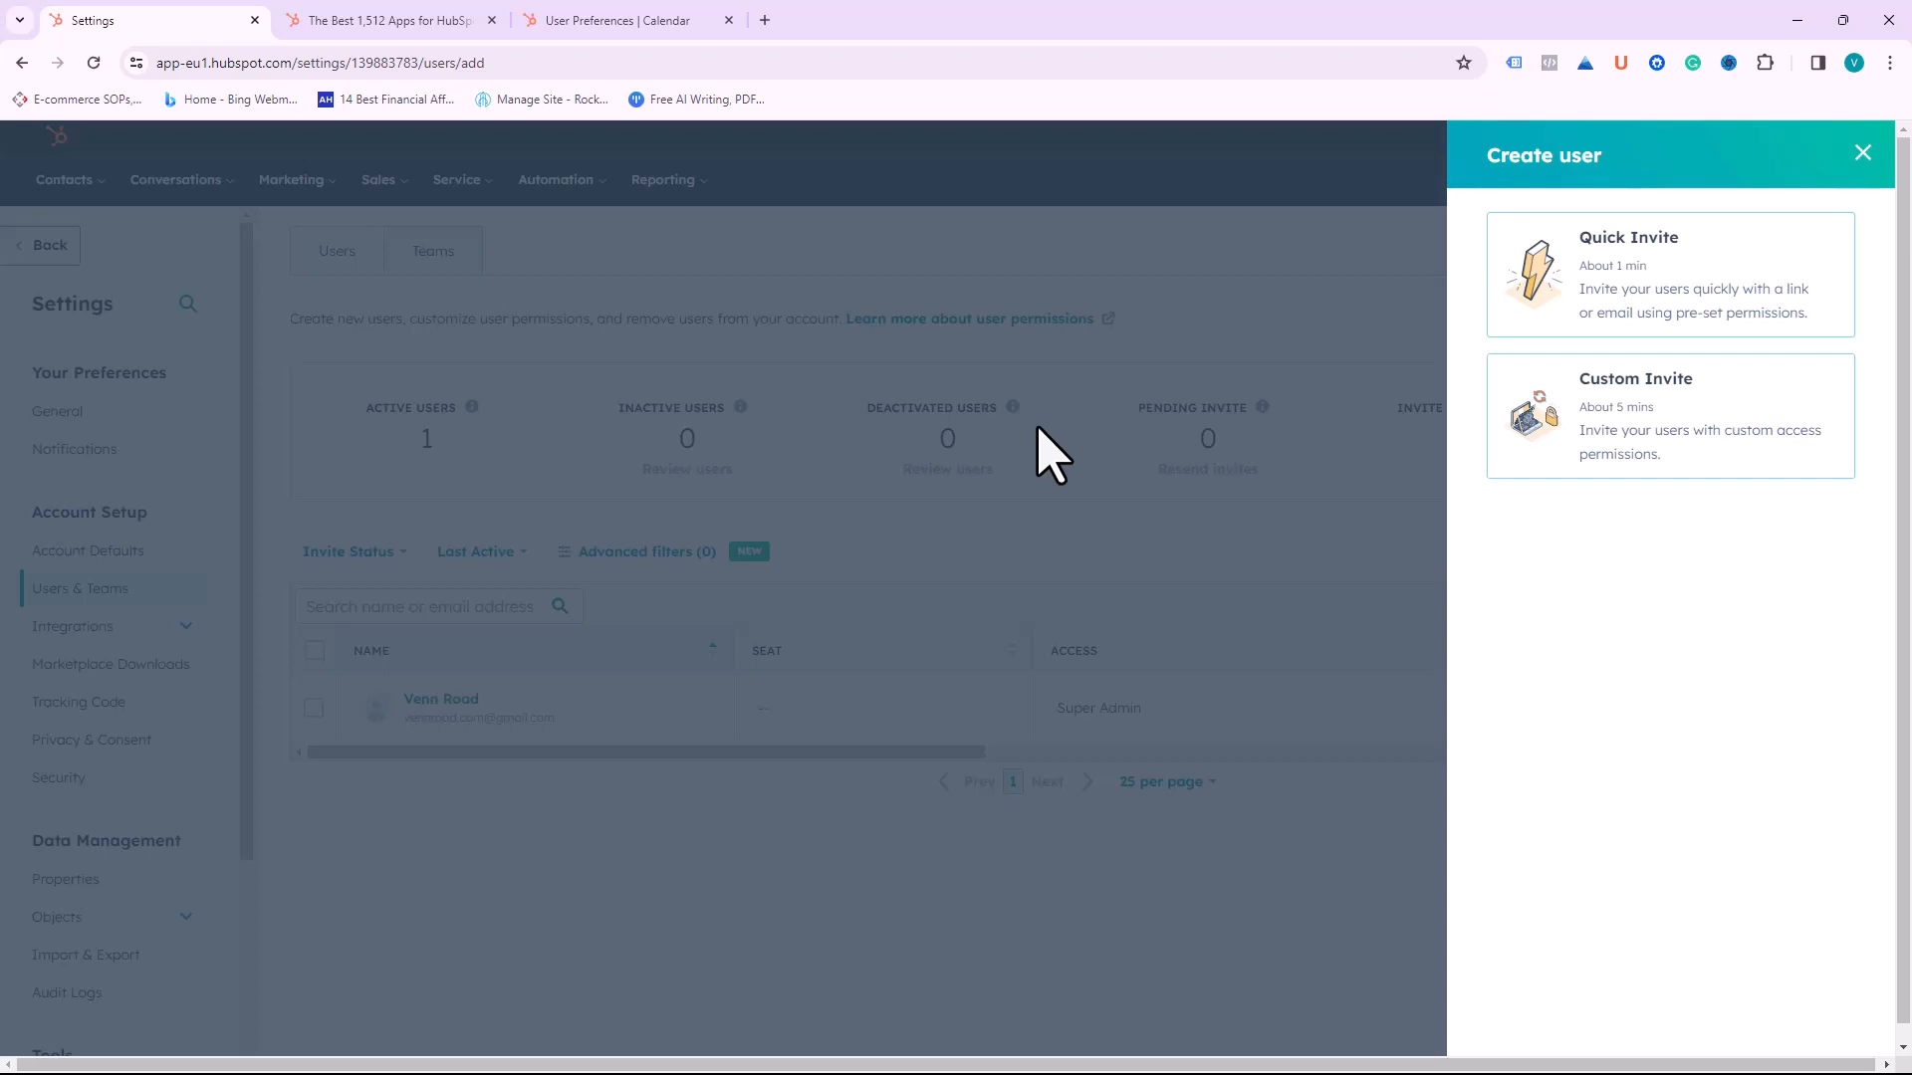
click(1685, 300)
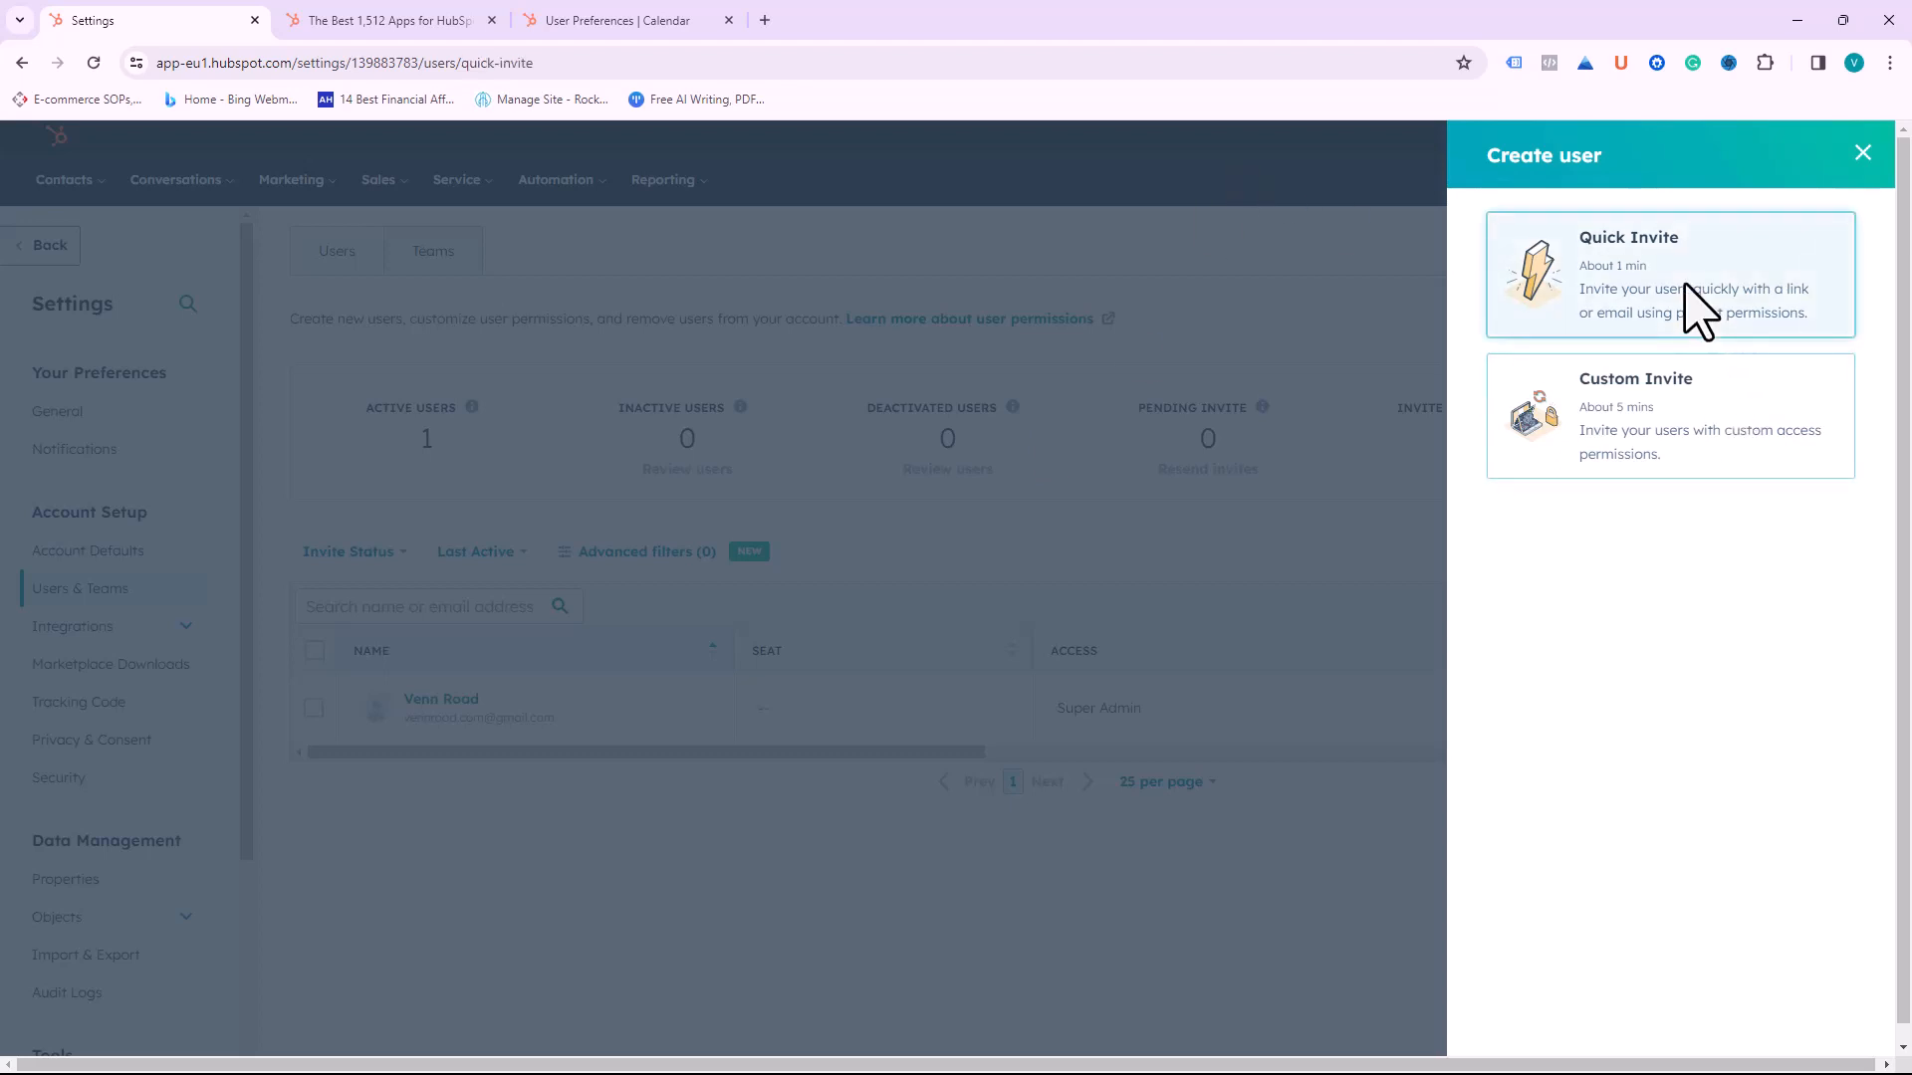